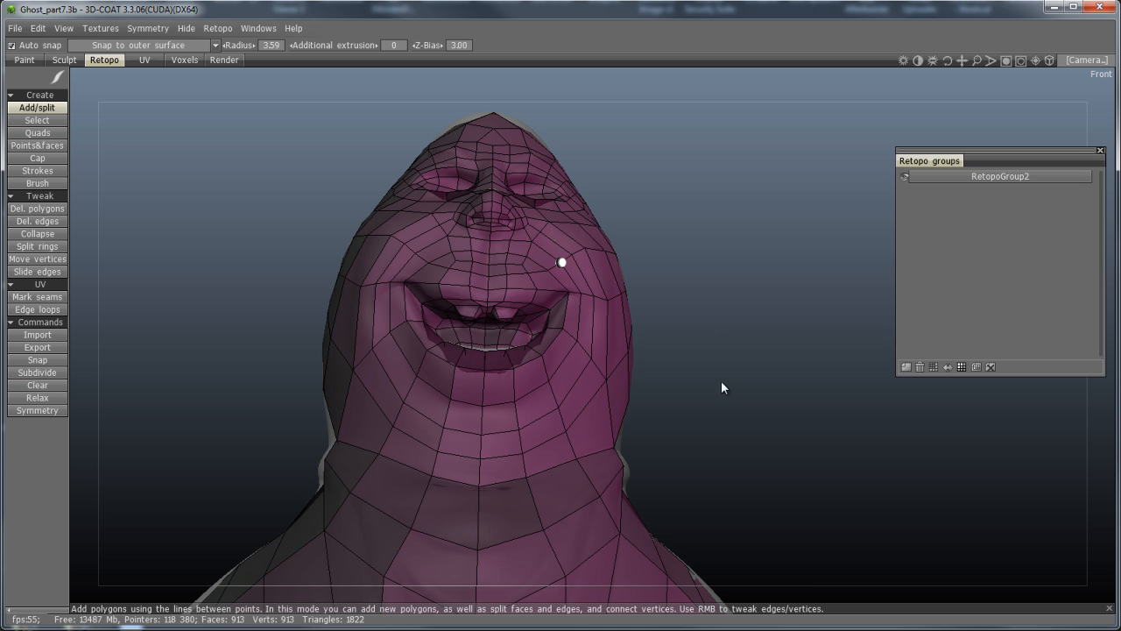
Examine the ghost's retopology mesh around the face, neck, shoulders and arms from the front and back
{"action": "mouse_move", "coordinate": [716, 350]}
{"action": "left_mouse_down"}
{"action": "mouse_move", "coordinate": [719, 428]}
{"action": "mouse_move", "coordinate": [608, 397]}
{"action": "left_mouse_up"}
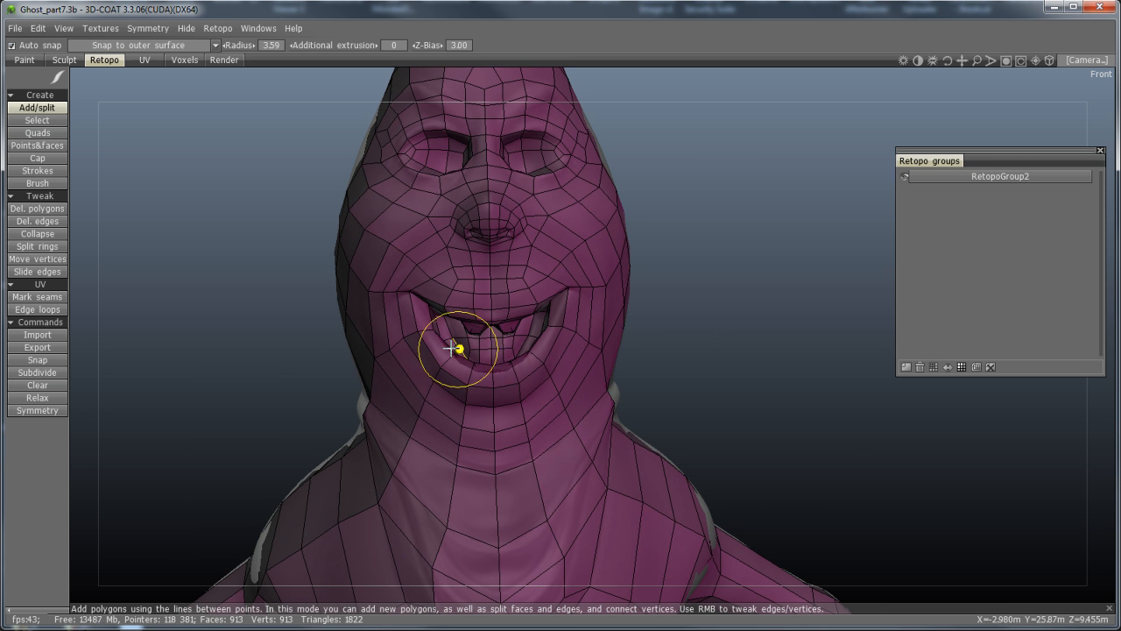
{"action": "left_click", "coordinate": [570, 363]}
{"action": "left_click_drag", "start_coordinate": [739, 386], "coordinate": [746, 220]}
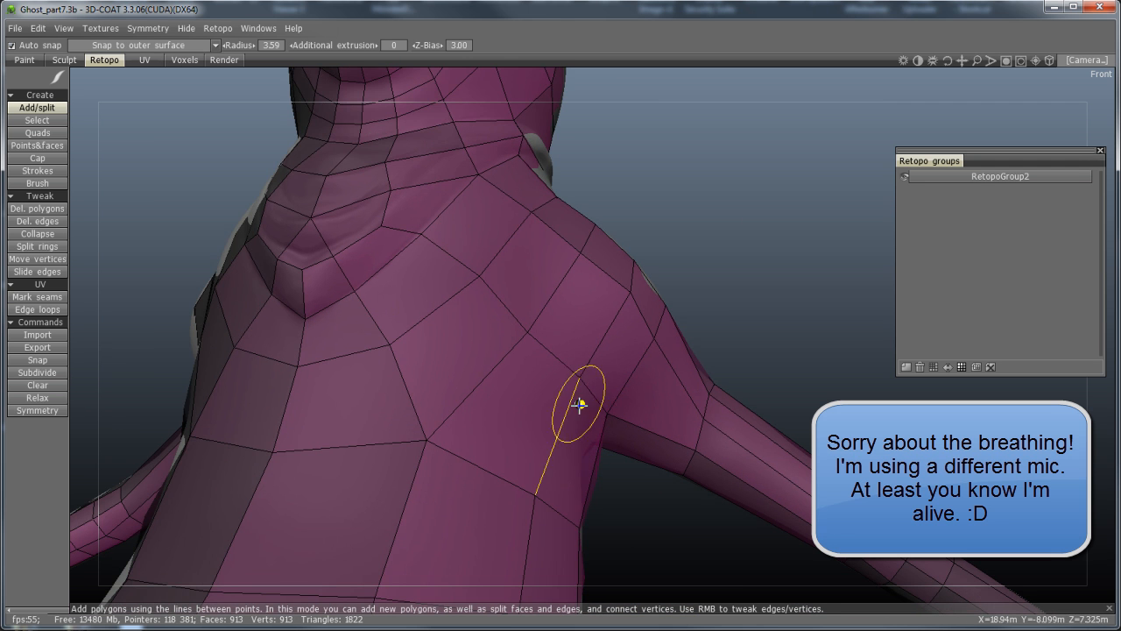
{"action": "left_click_drag", "start_coordinate": [788, 277], "coordinate": [463, 240]}
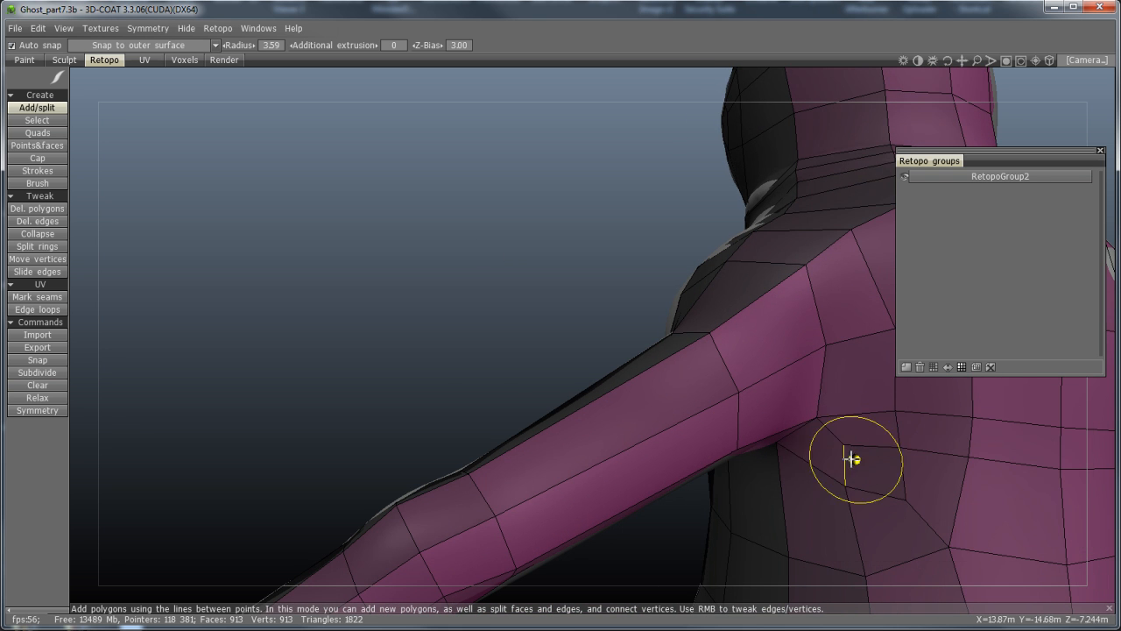
{"action": "left_click_drag", "start_coordinate": [406, 284], "coordinate": [733, 328]}
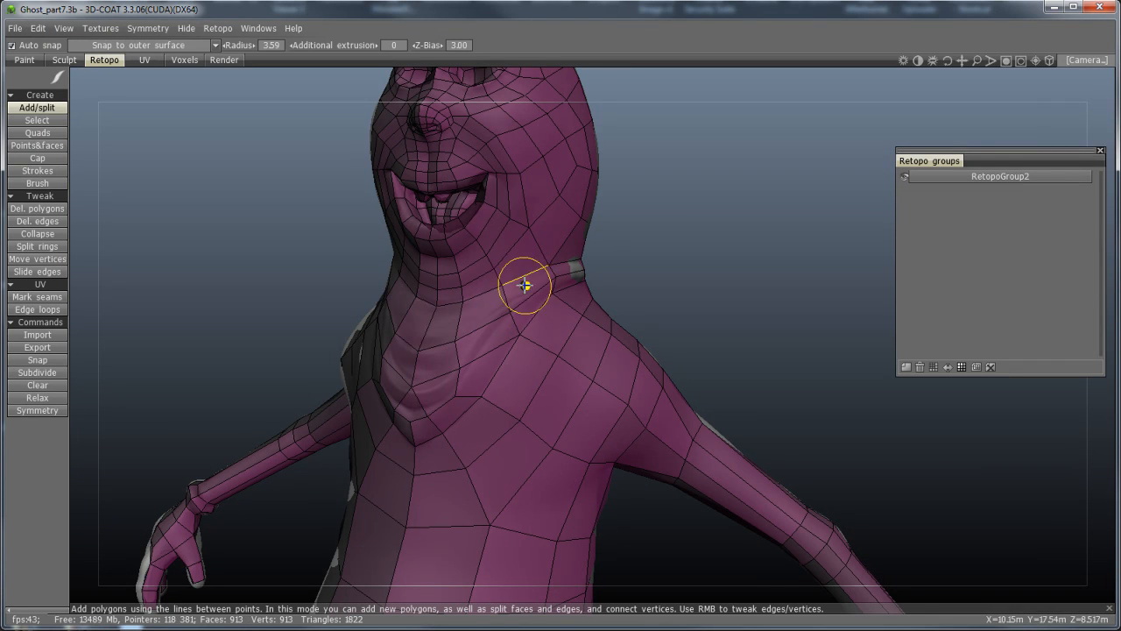
{"action": "left_click_drag", "start_coordinate": [659, 273], "coordinate": [744, 261]}
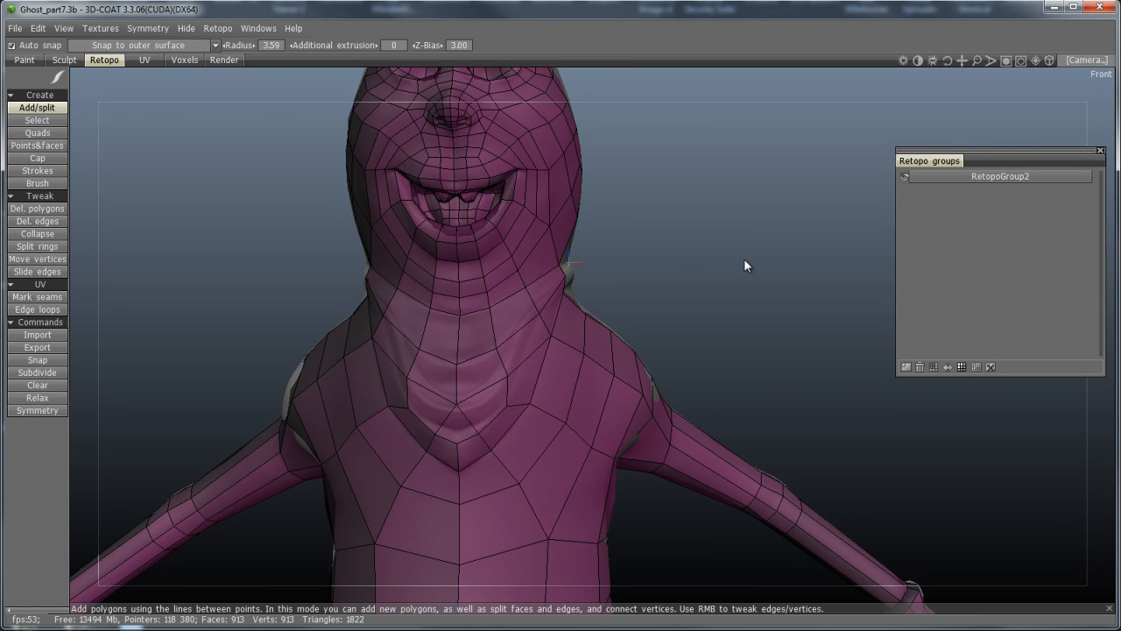
{"action": "scroll", "coordinate": [713, 263], "scroll_direction": "down", "scroll_amount": 6}
{"action": "middle_click_drag", "start_coordinate": [712, 263], "coordinate": [715, 309]}
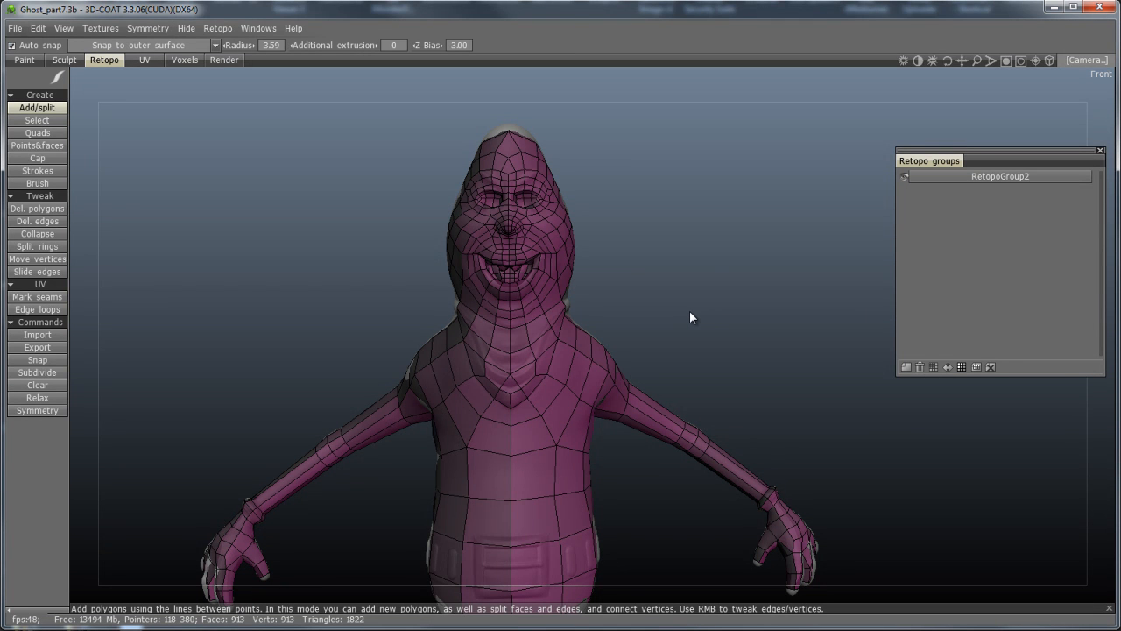
Activate Mark seams and shrink the UV preview window so the character model is unobstructed
{"action": "left_click", "coordinate": [47, 298]}
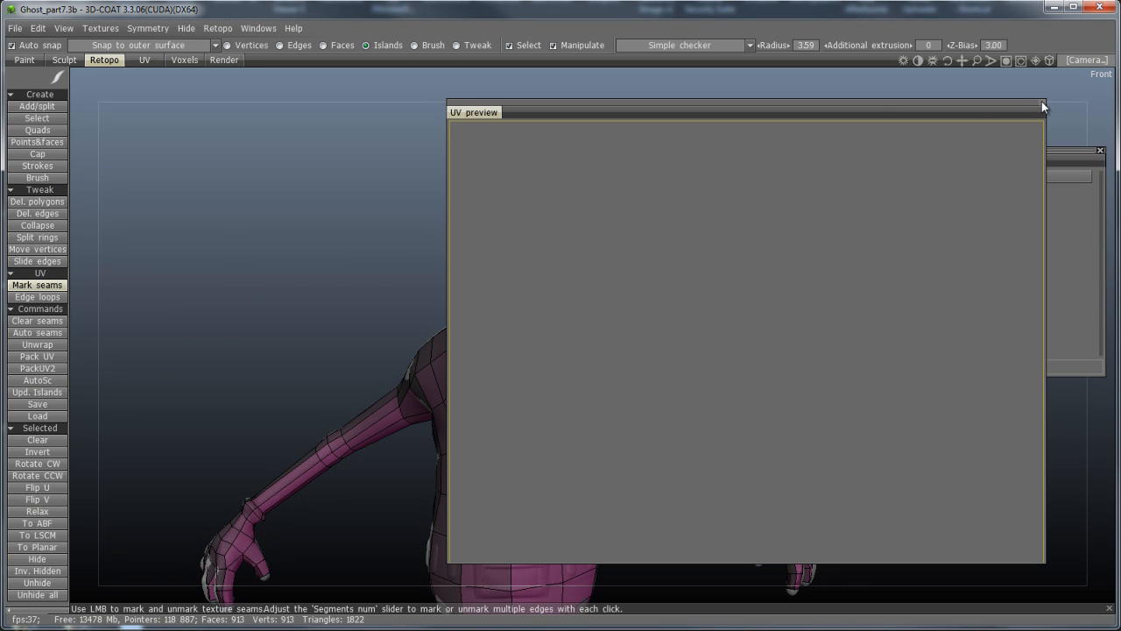
{"action": "left_click_drag", "start_coordinate": [447, 191], "coordinate": [760, 202]}
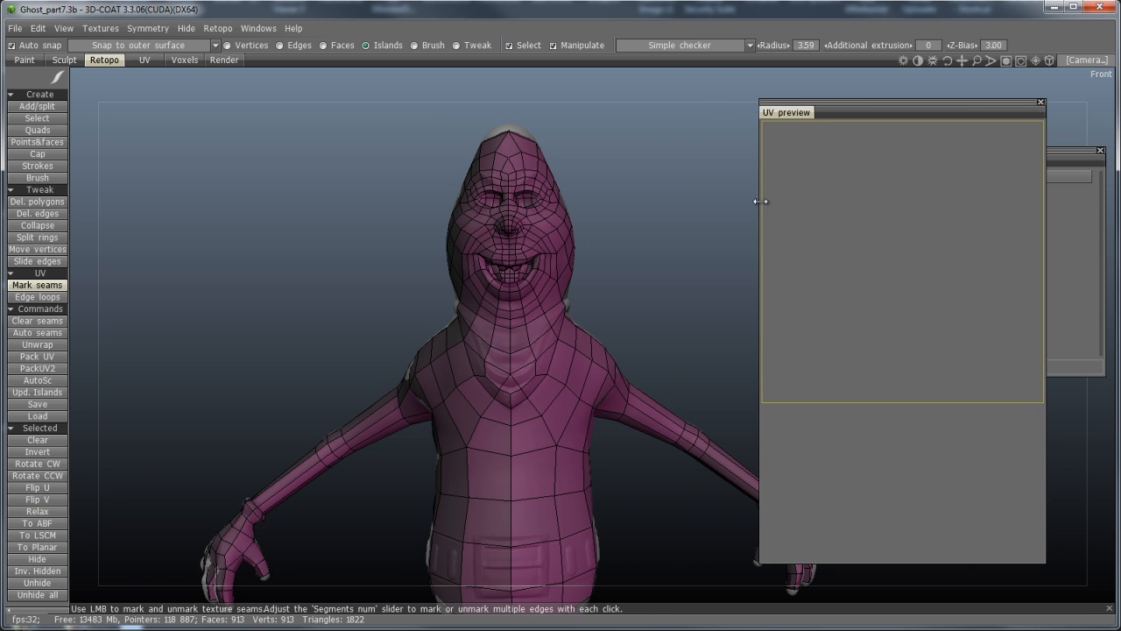
{"action": "left_click_drag", "start_coordinate": [962, 562], "coordinate": [961, 415]}
{"action": "middle_click_drag", "start_coordinate": [639, 277], "coordinate": [565, 243]}
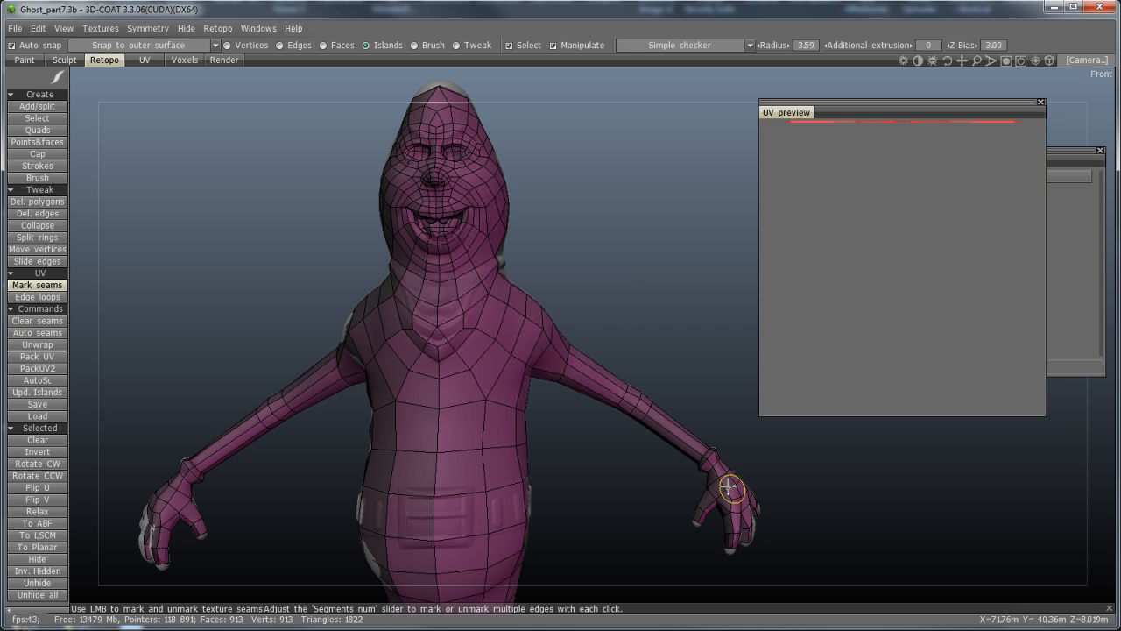
Mark a UV seam along the V-shaped collar edge and around the base of the neck to separate the head from the body
{"action": "left_click_drag", "start_coordinate": [620, 236], "coordinate": [582, 319]}
{"action": "scroll", "coordinate": [583, 314], "scroll_direction": "up", "scroll_amount": 3}
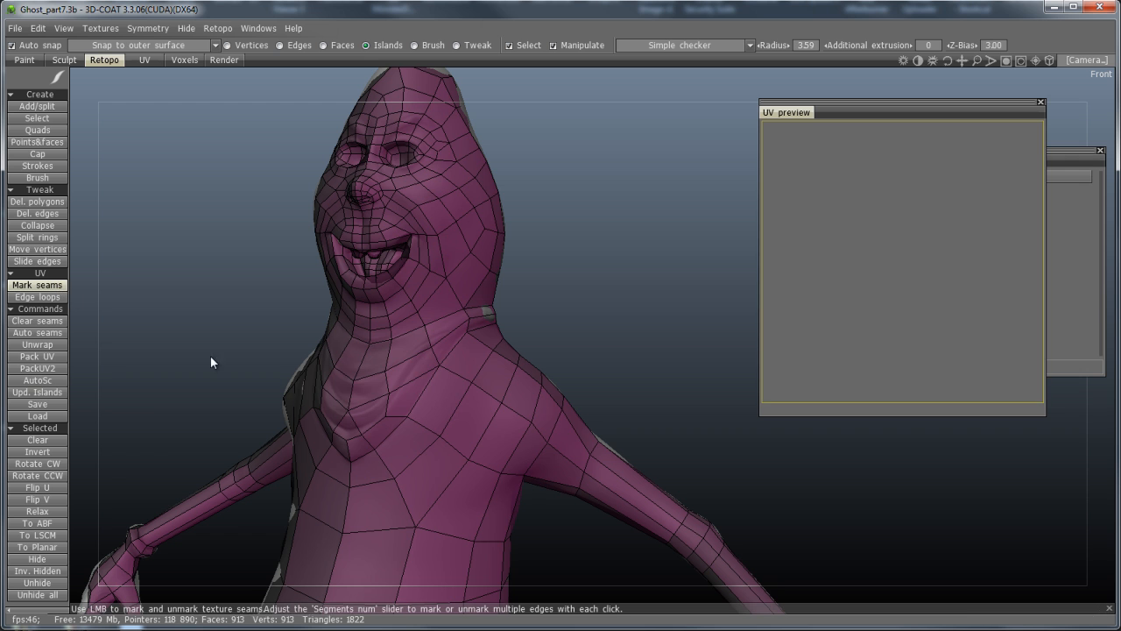
{"action": "left_click", "coordinate": [412, 394]}
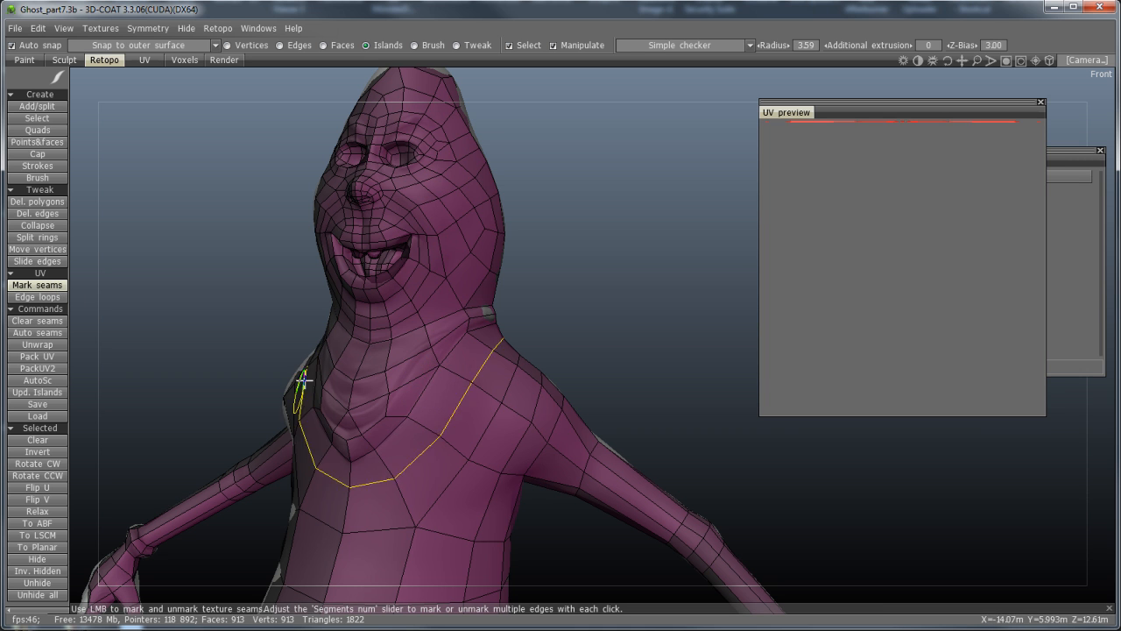
{"action": "left_click", "coordinate": [427, 386]}
{"action": "left_click", "coordinate": [452, 350]}
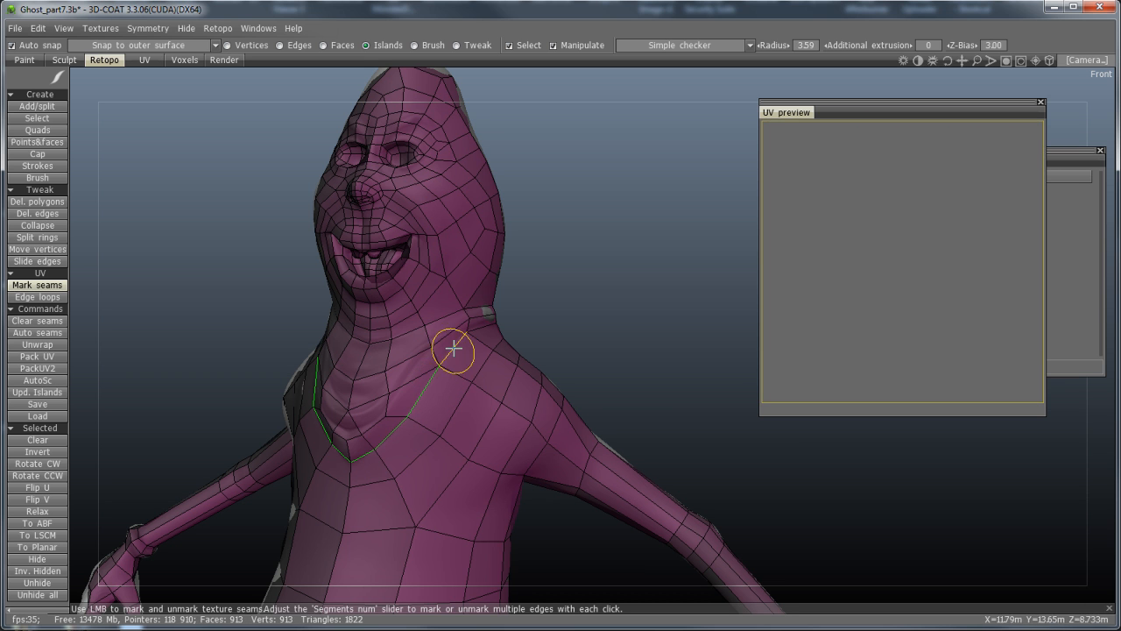
{"action": "left_click", "coordinate": [456, 348]}
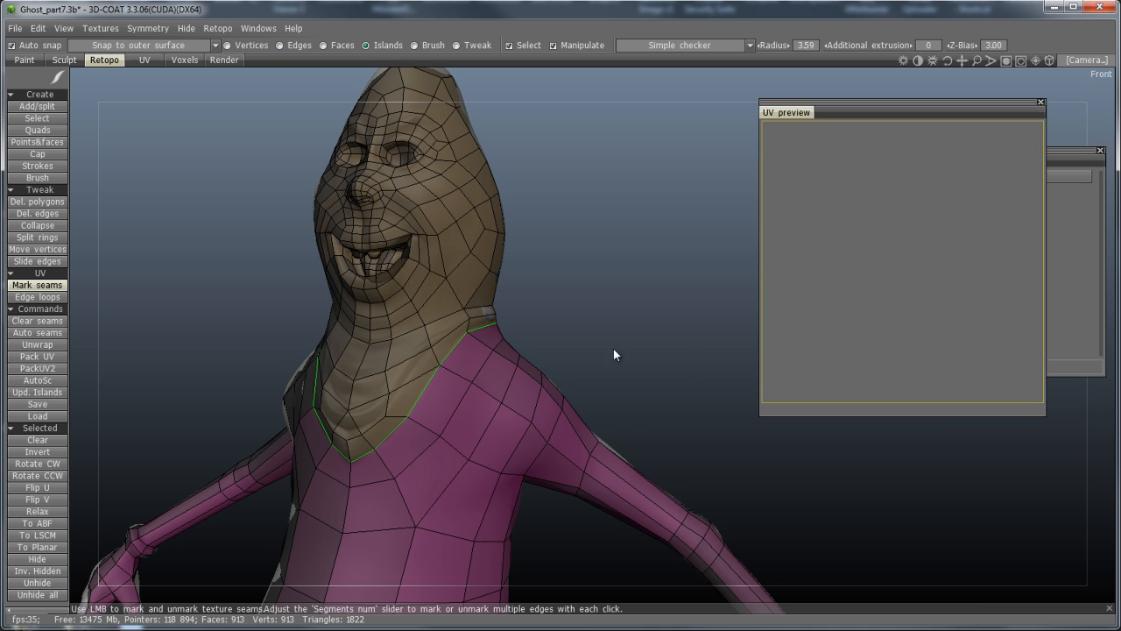
Mark a seam loop around the neck under the jaw and cut the resulting neck band along its centre back edge
{"action": "left_click_drag", "start_coordinate": [681, 354], "coordinate": [655, 345]}
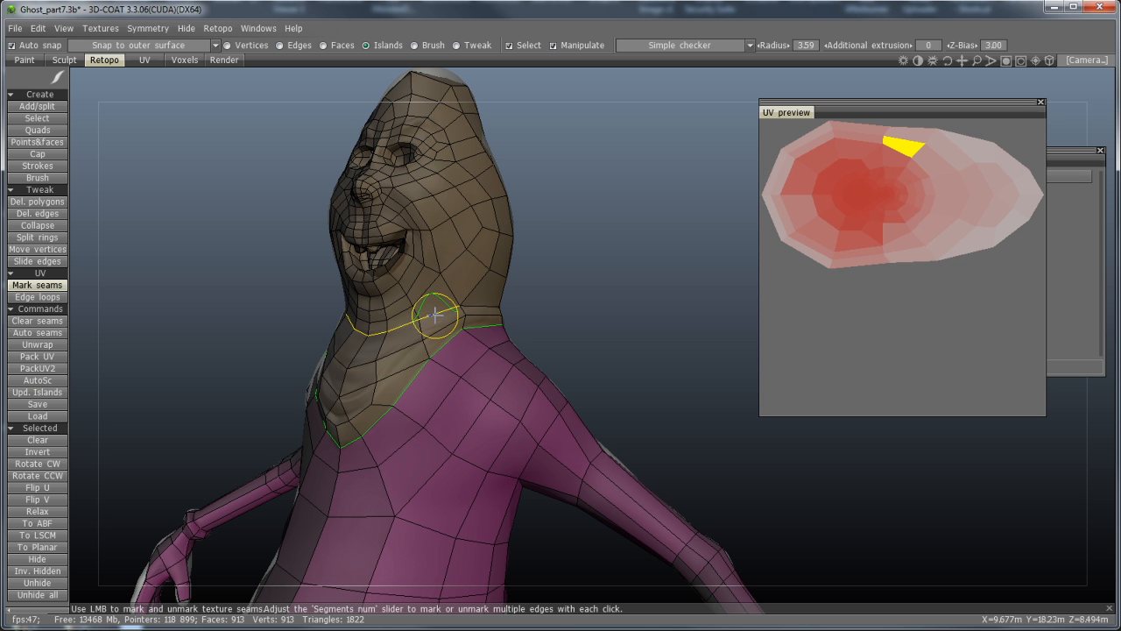
{"action": "left_click", "coordinate": [479, 308]}
{"action": "left_click_drag", "start_coordinate": [635, 318], "coordinate": [310, 296]}
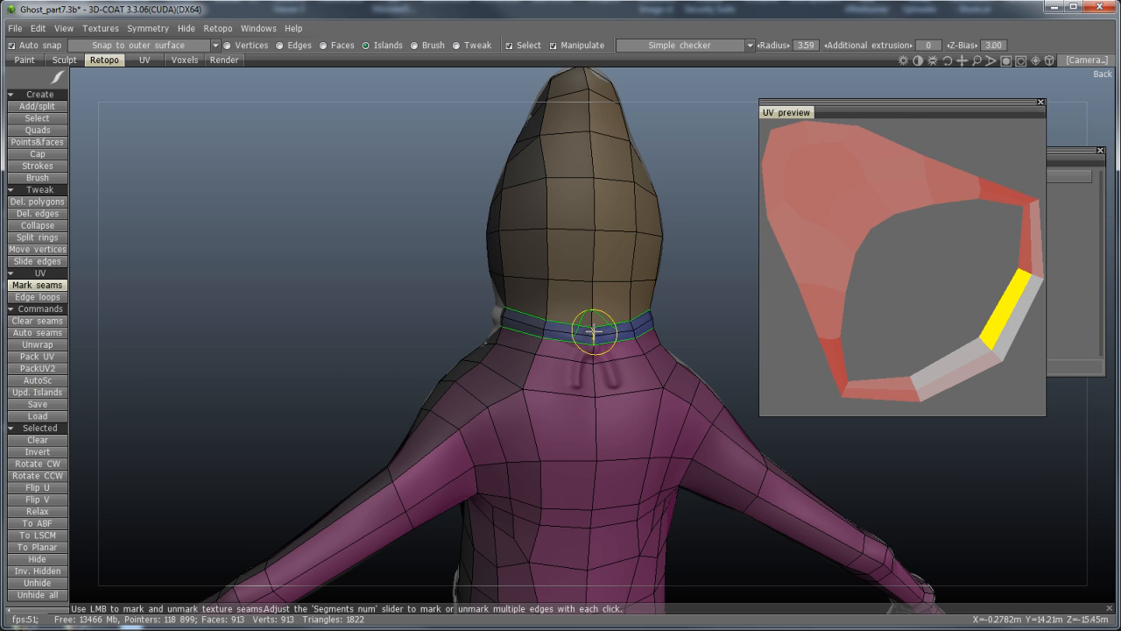
{"action": "left_click", "coordinate": [593, 331]}
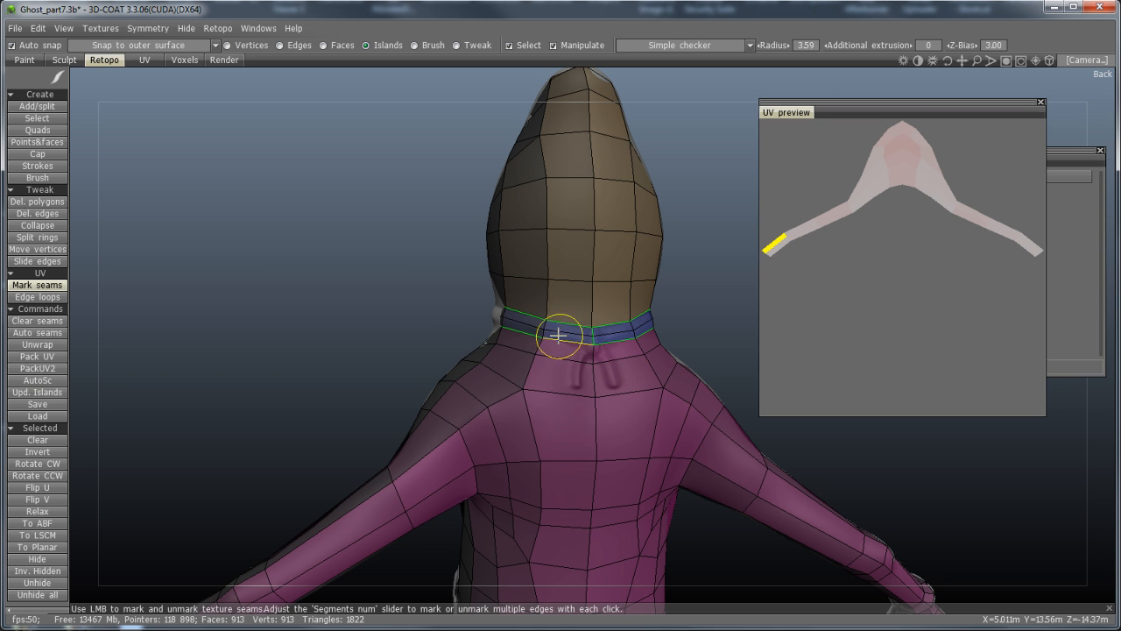
Mark seams across the crown and down the centre back of the head so the head island can unfold
{"action": "middle_click_drag", "start_coordinate": [442, 280], "coordinate": [357, 329]}
{"action": "mouse_move", "coordinate": [349, 274]}
{"action": "left_mouse_down"}
{"action": "mouse_move", "coordinate": [350, 324]}
{"action": "mouse_move", "coordinate": [531, 395]}
{"action": "mouse_move", "coordinate": [720, 361]}
{"action": "mouse_move", "coordinate": [586, 284]}
{"action": "mouse_move", "coordinate": [602, 268]}
{"action": "mouse_move", "coordinate": [655, 381]}
{"action": "mouse_move", "coordinate": [618, 385]}
{"action": "left_mouse_up"}
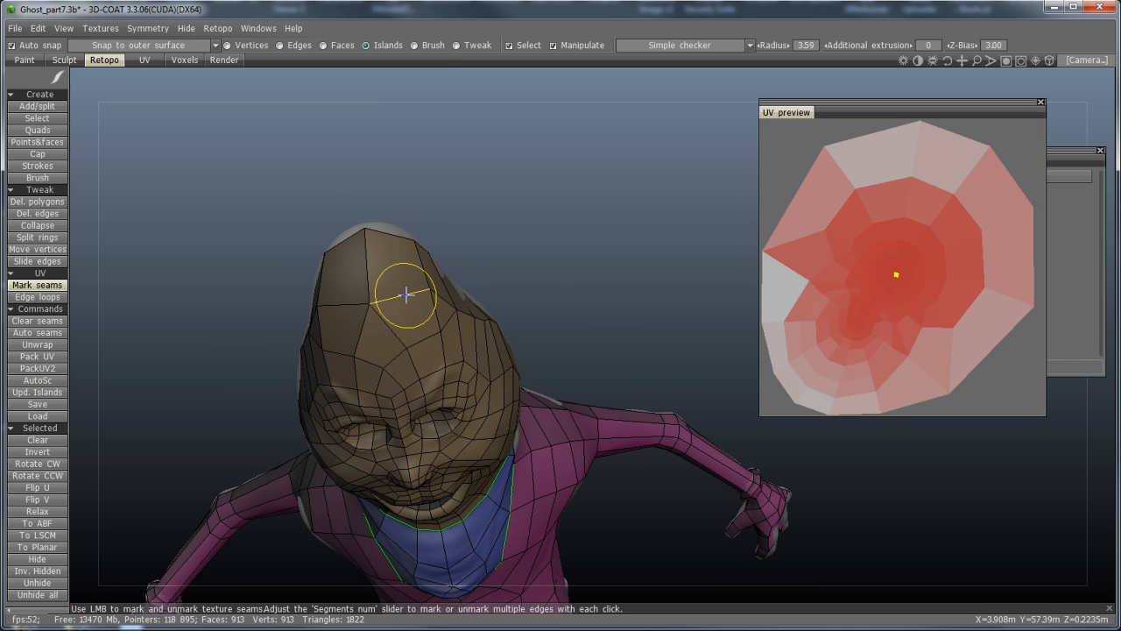
{"action": "left_click_drag", "start_coordinate": [351, 301], "coordinate": [443, 300]}
{"action": "left_click_drag", "start_coordinate": [582, 288], "coordinate": [213, 205]}
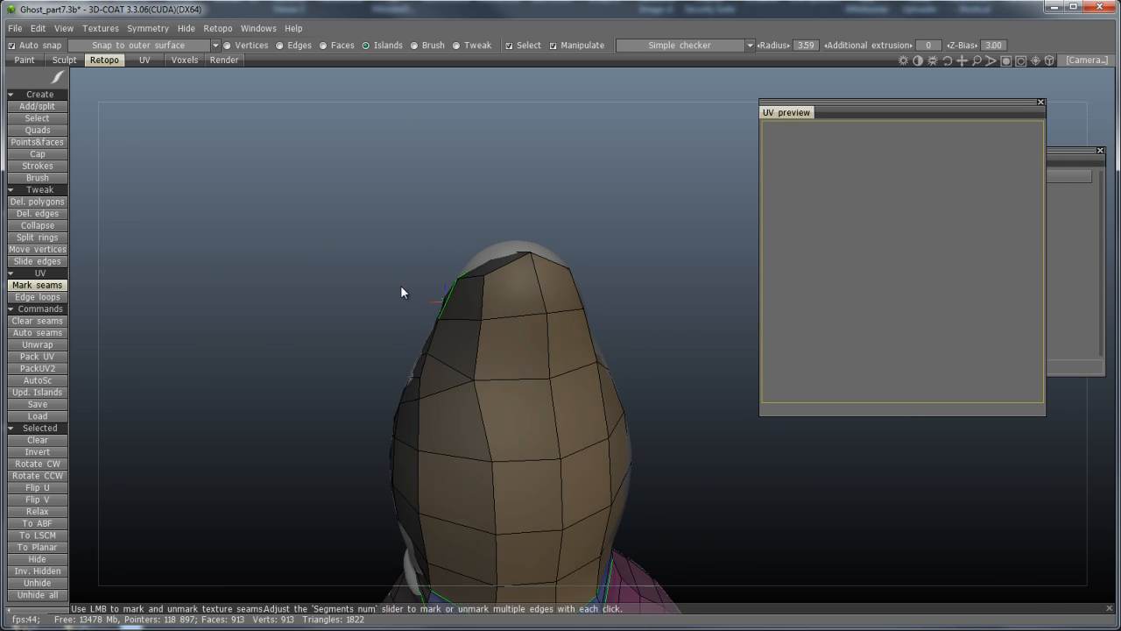
{"action": "left_click_drag", "start_coordinate": [401, 284], "coordinate": [369, 267], "text": "shift"}
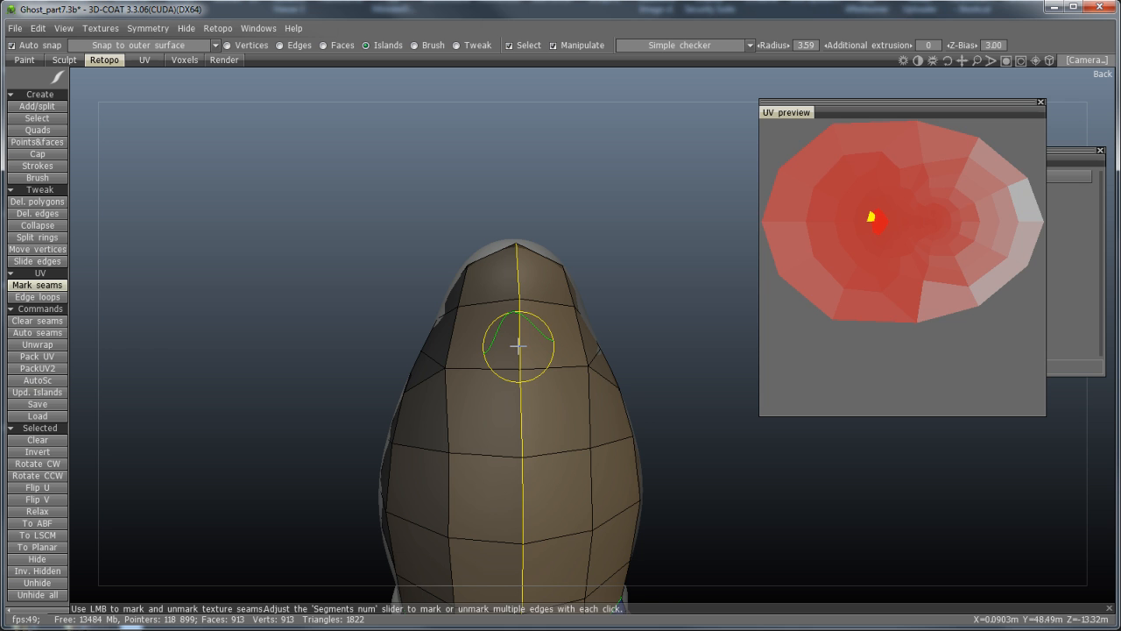
Mark seams along the gum line and inner edge of the character's left upper tooth
{"action": "left_click_drag", "start_coordinate": [281, 358], "coordinate": [631, 225]}
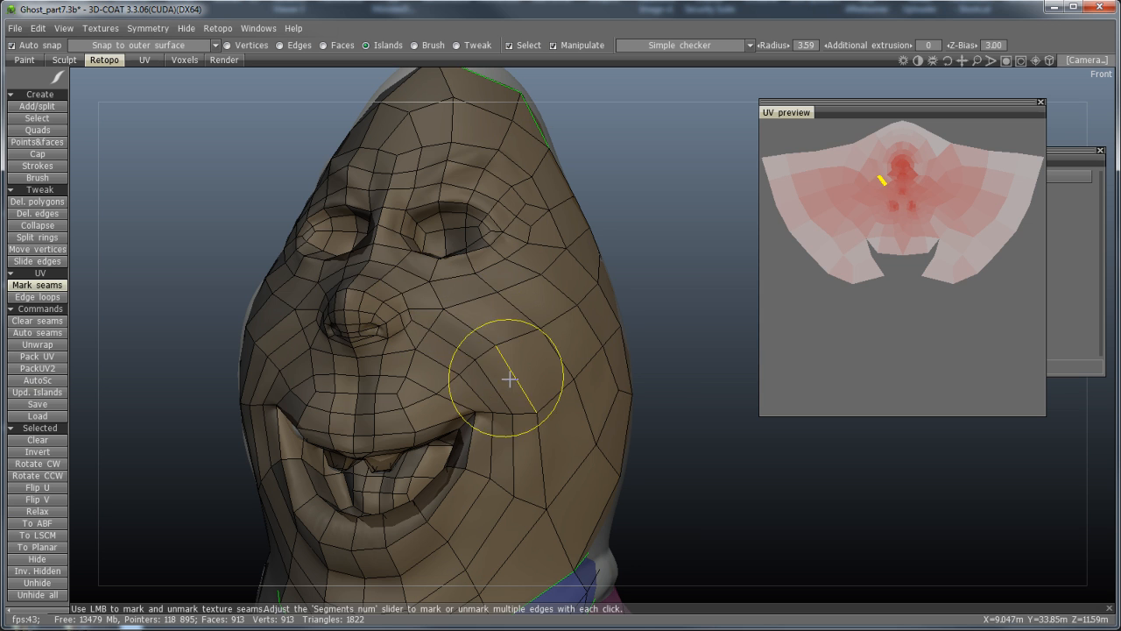
{"action": "left_click_drag", "start_coordinate": [700, 415], "coordinate": [677, 395]}
{"action": "scroll", "coordinate": [691, 423], "scroll_direction": "up", "scroll_amount": 5}
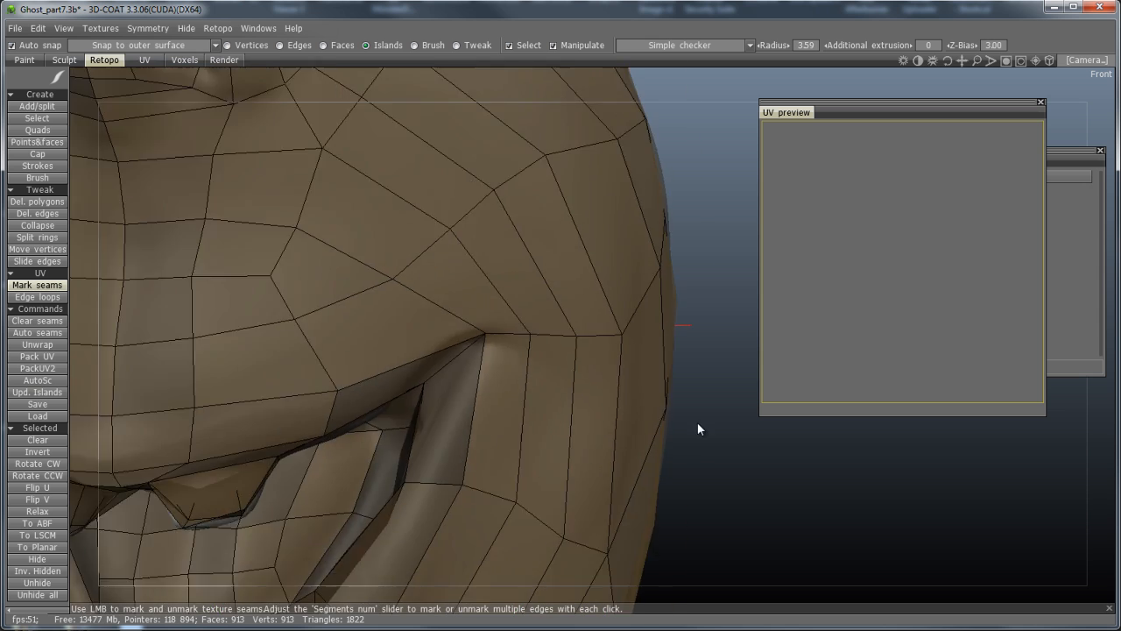
{"action": "scroll", "coordinate": [697, 422], "scroll_direction": "down", "scroll_amount": 5}
{"action": "left_click_drag", "start_coordinate": [700, 446], "coordinate": [730, 410]}
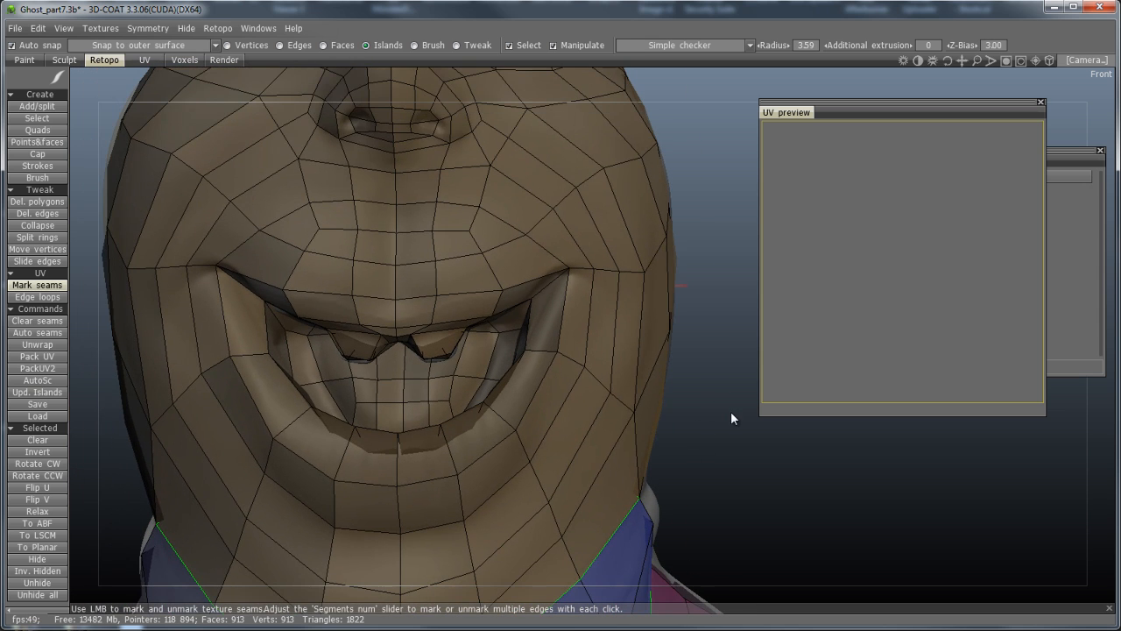
{"action": "left_click_drag", "start_coordinate": [709, 467], "coordinate": [730, 440]}
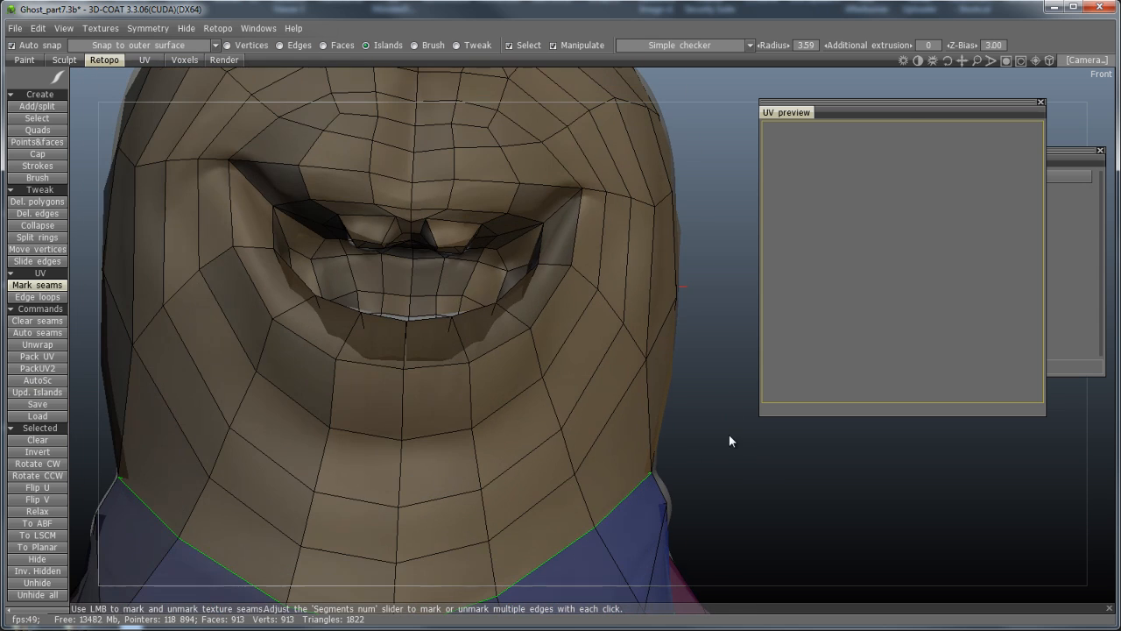
{"action": "left_click", "coordinate": [456, 222]}
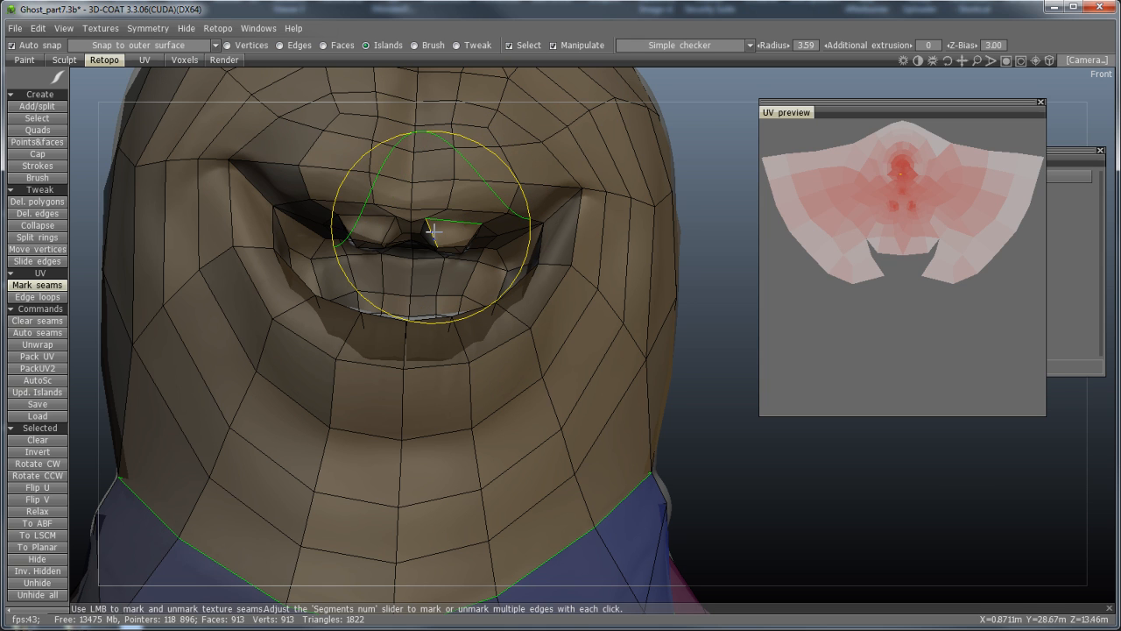
{"action": "left_click", "coordinate": [434, 231]}
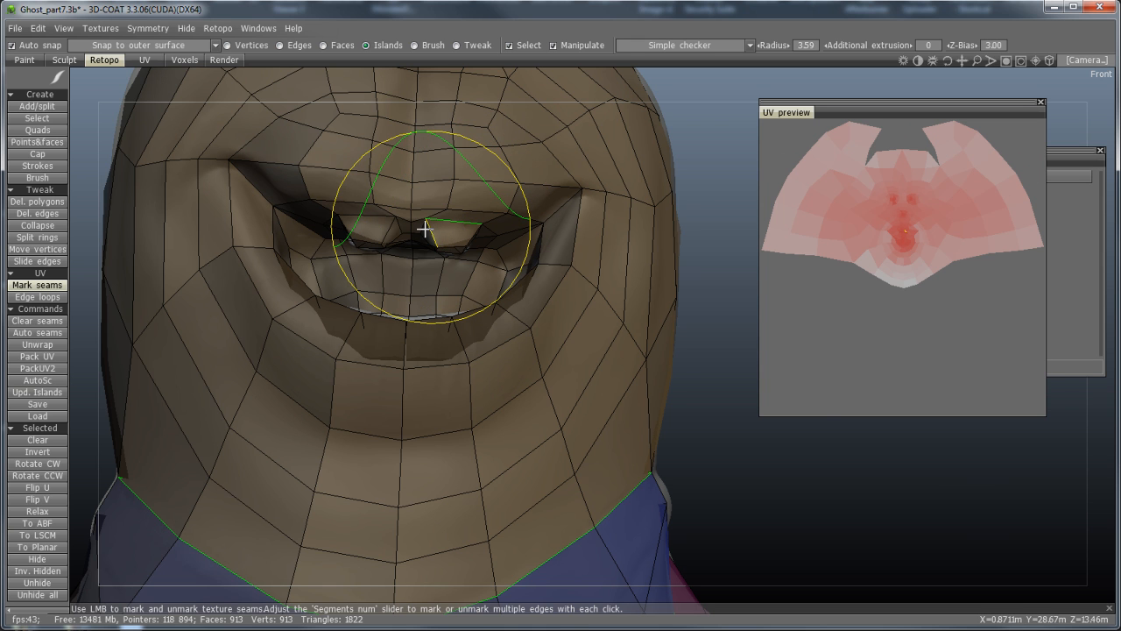
{"action": "left_click", "coordinate": [426, 230]}
Close the seam around the back of the character's left upper tooth to make it a separate UV island
{"action": "left_click_drag", "start_coordinate": [640, 308], "coordinate": [420, 239]}
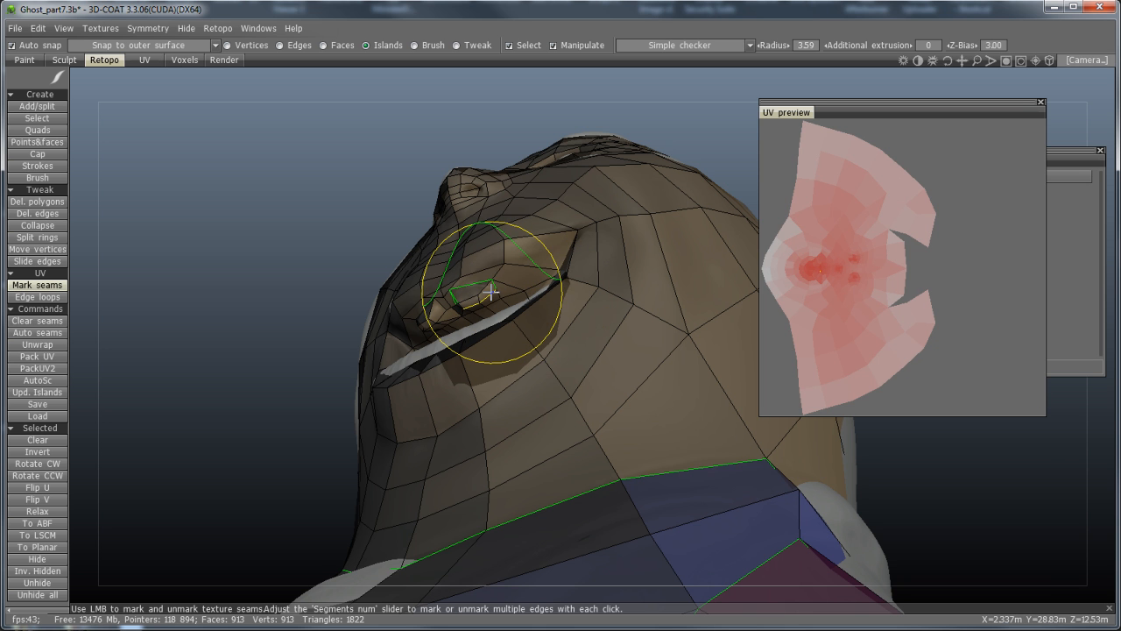
{"action": "left_click_drag", "start_coordinate": [491, 292], "coordinate": [565, 330]}
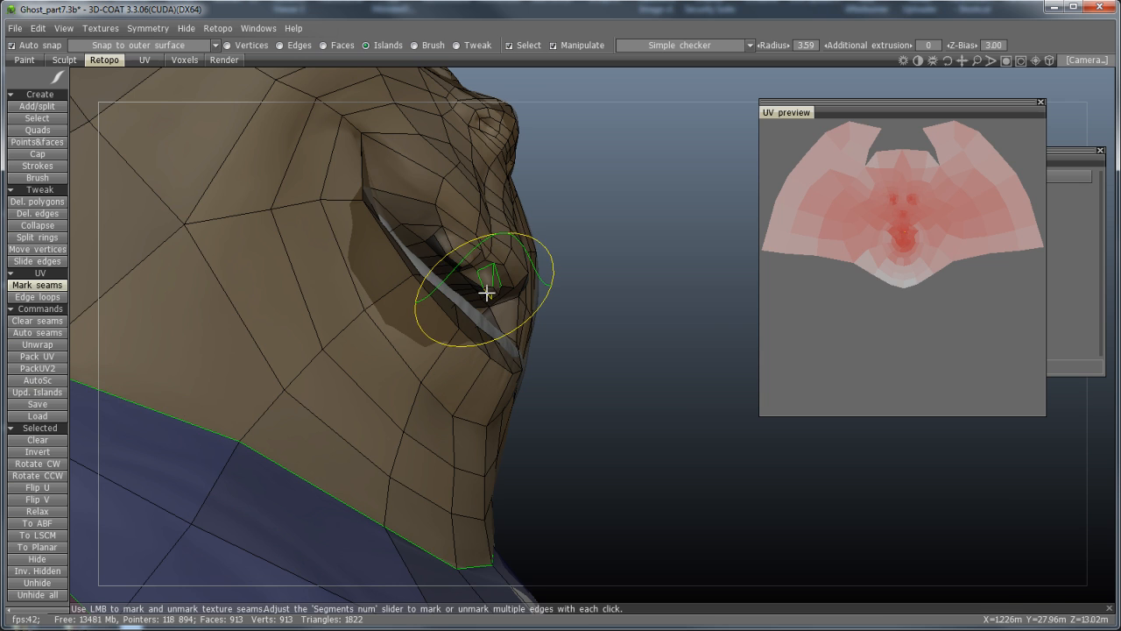
{"action": "left_click_drag", "start_coordinate": [495, 296], "coordinate": [430, 261]}
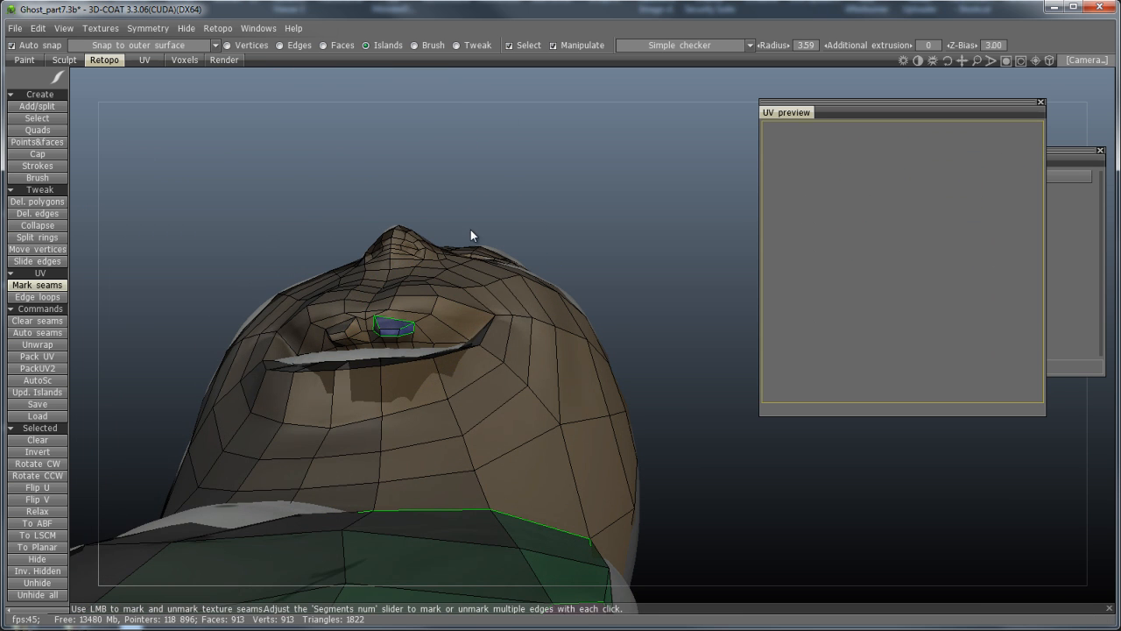
Mark seams around the base of the character's right upper tooth to separate it from the mouth
{"action": "left_click_drag", "start_coordinate": [496, 214], "coordinate": [548, 333]}
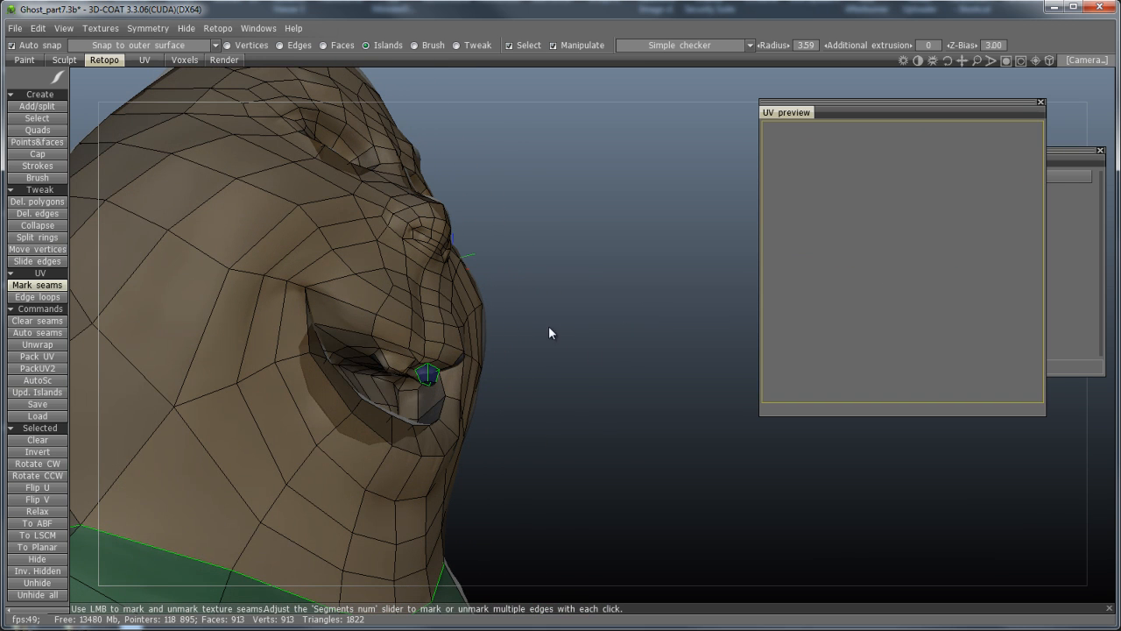
{"action": "left_click", "coordinate": [400, 353]}
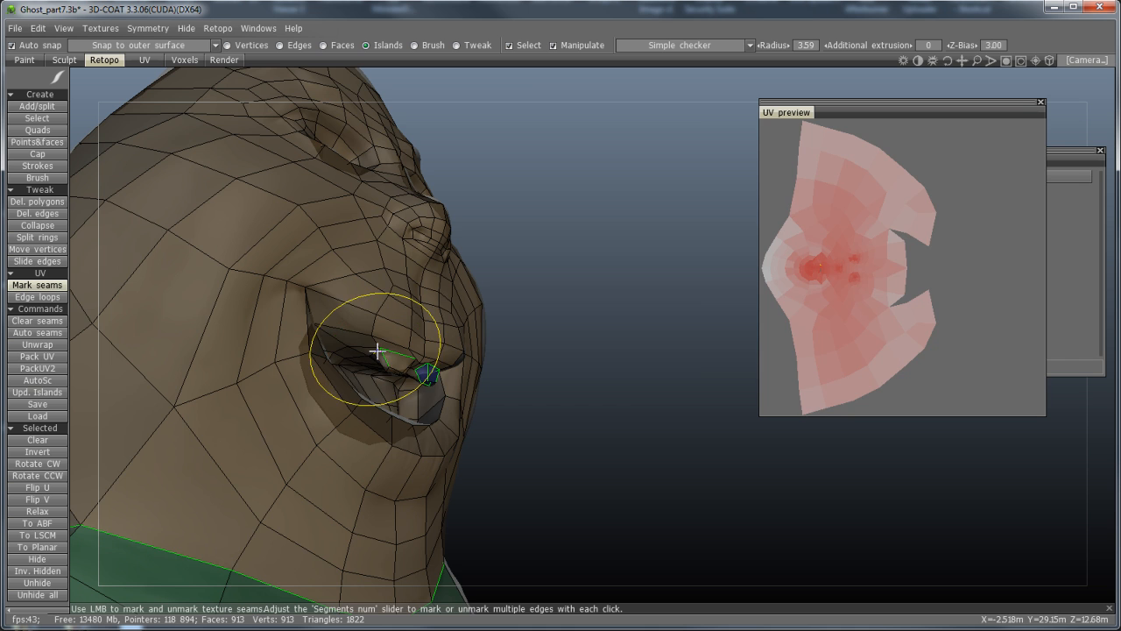
{"action": "left_click_drag", "start_coordinate": [530, 352], "coordinate": [410, 299]}
{"action": "left_click", "coordinate": [391, 374]}
{"action": "left_click_drag", "start_coordinate": [595, 351], "coordinate": [619, 340]}
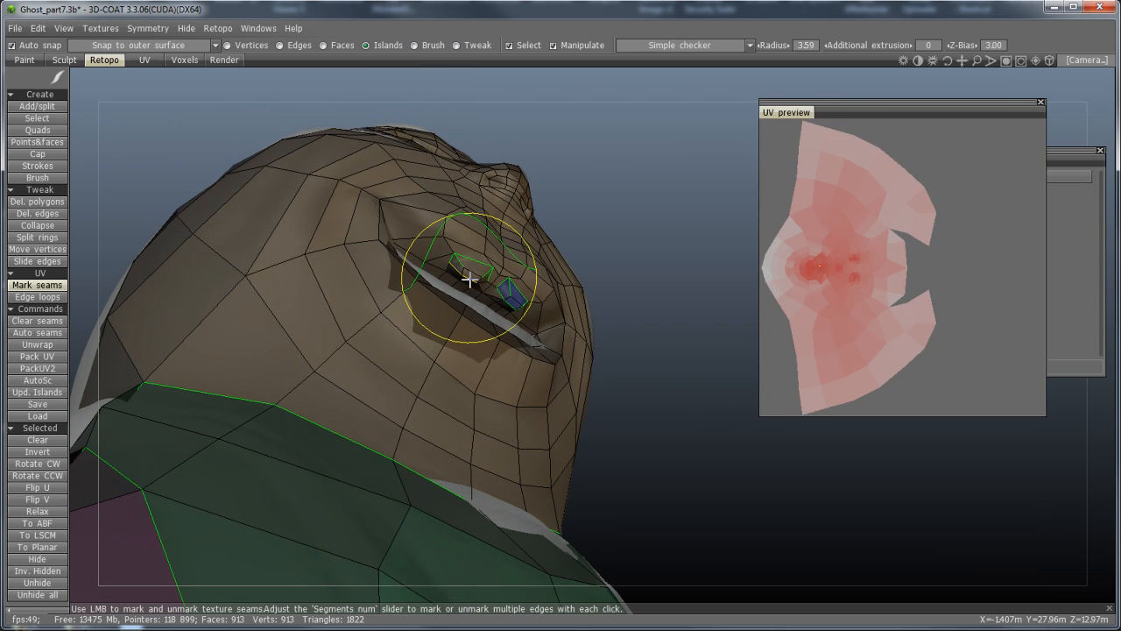
{"action": "mouse_move", "coordinate": [601, 268]}
{"action": "left_mouse_down"}
{"action": "mouse_move", "coordinate": [541, 257]}
{"action": "mouse_move", "coordinate": [516, 285]}
{"action": "left_mouse_up"}
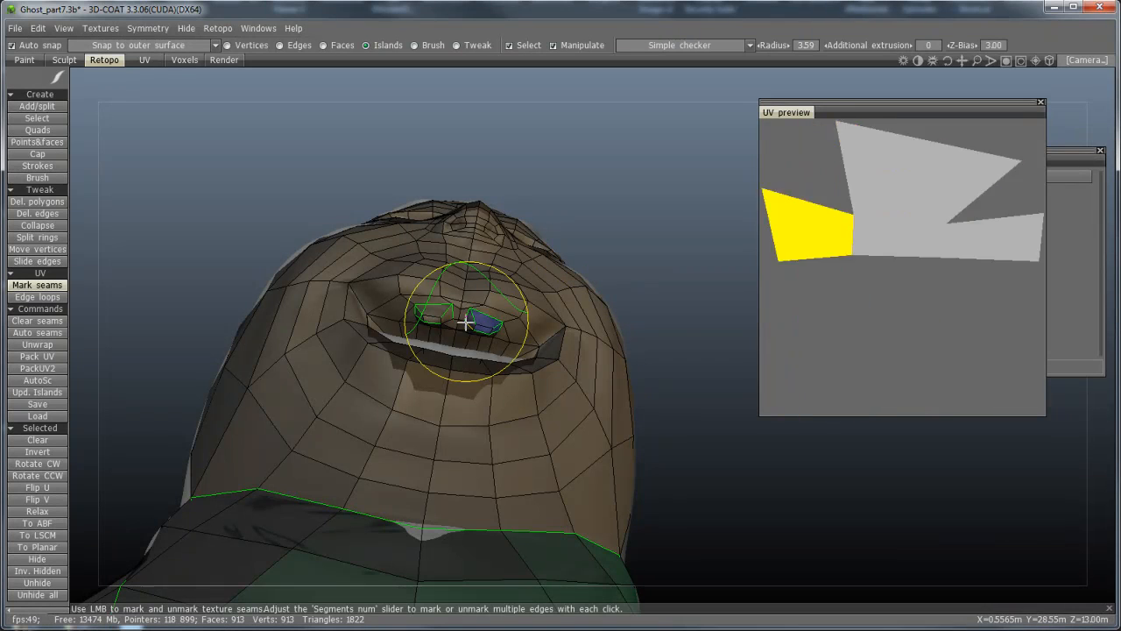
Mark the edge loop around the inner mouth opening as a seam, separating the mouth interior from the face
{"action": "left_click_drag", "start_coordinate": [624, 211], "coordinate": [633, 330]}
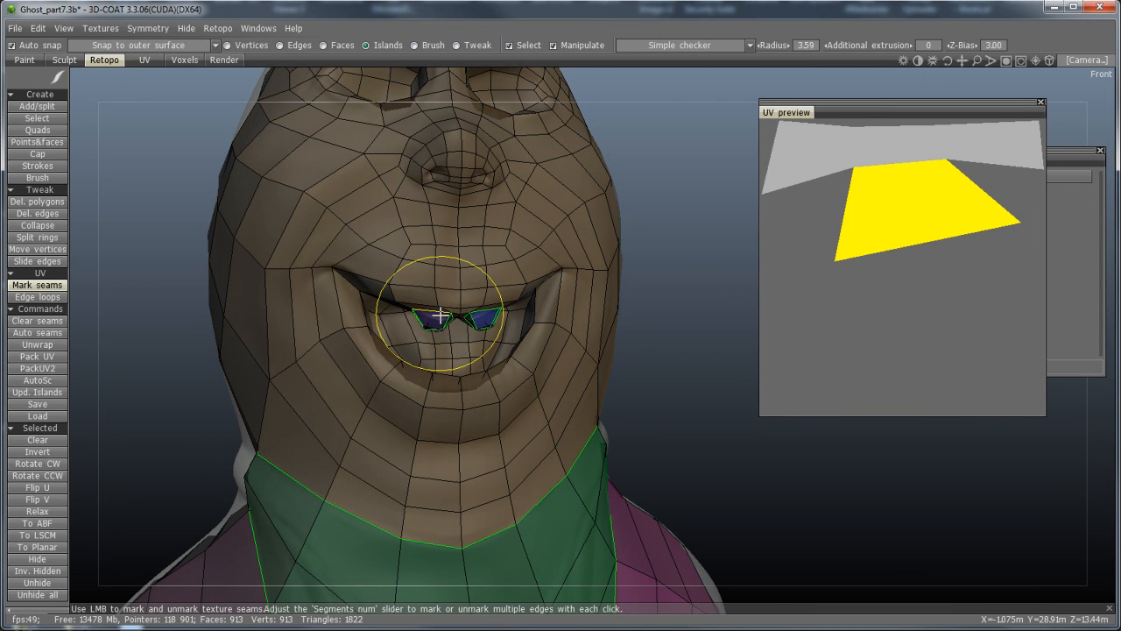
{"action": "mouse_move", "coordinate": [682, 366]}
{"action": "left_mouse_down"}
{"action": "mouse_move", "coordinate": [678, 312]}
{"action": "mouse_move", "coordinate": [710, 369]}
{"action": "mouse_move", "coordinate": [700, 381]}
{"action": "mouse_move", "coordinate": [717, 301]}
{"action": "left_mouse_up"}
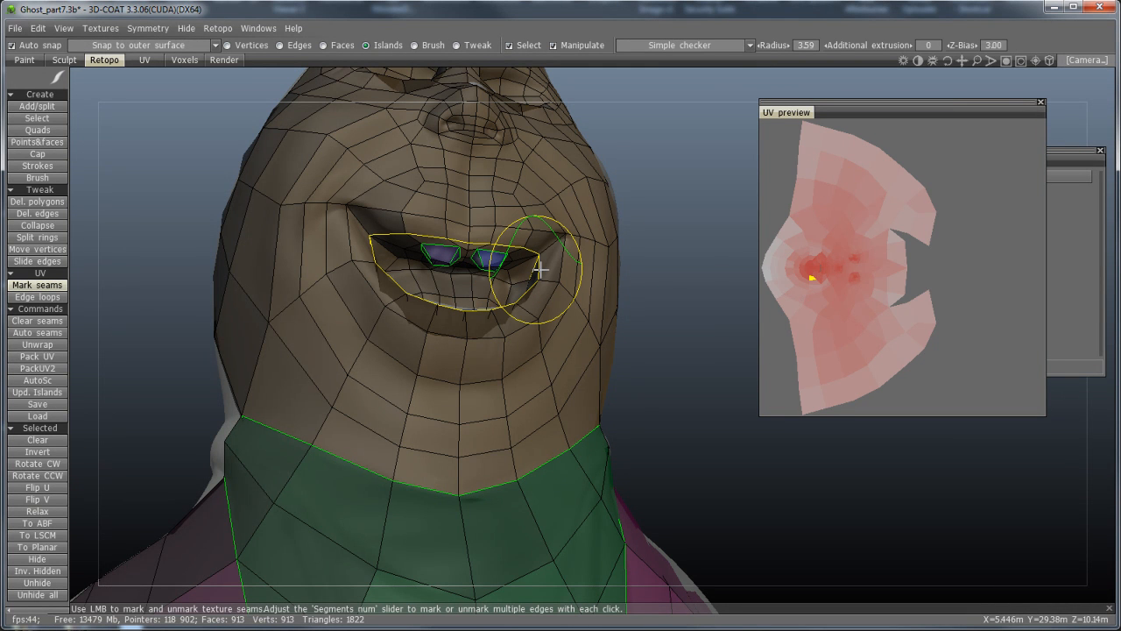
{"action": "left_click", "coordinate": [538, 271]}
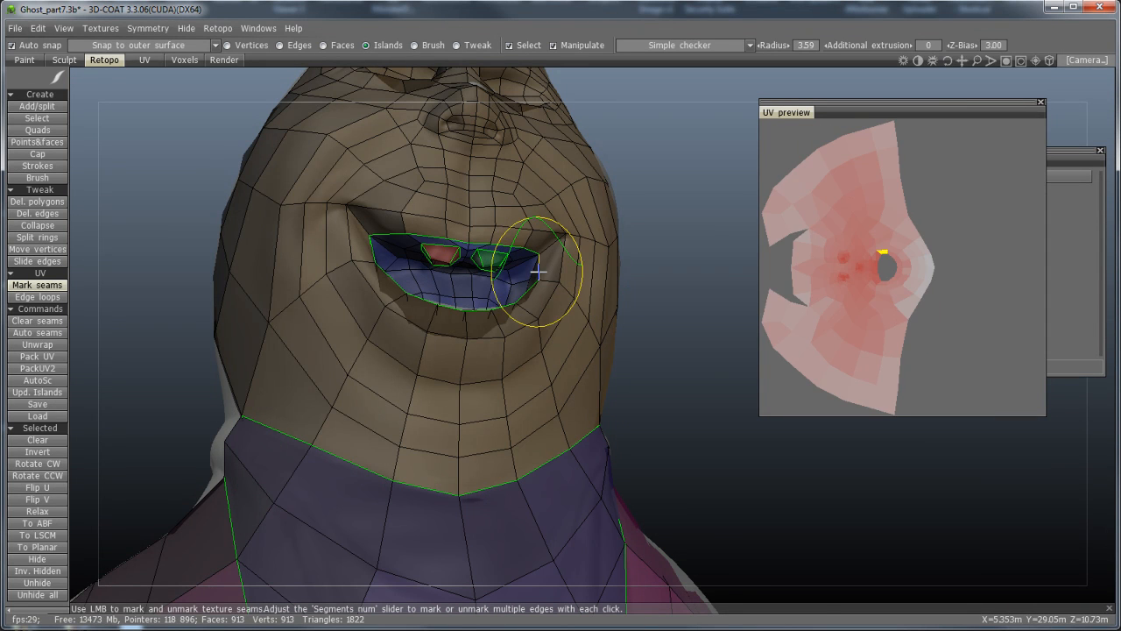
Mark the edge loop along the upper edge of the character's belt as a seam, separating the torso from the lower body
{"action": "left_click_drag", "start_coordinate": [670, 284], "coordinate": [656, 346]}
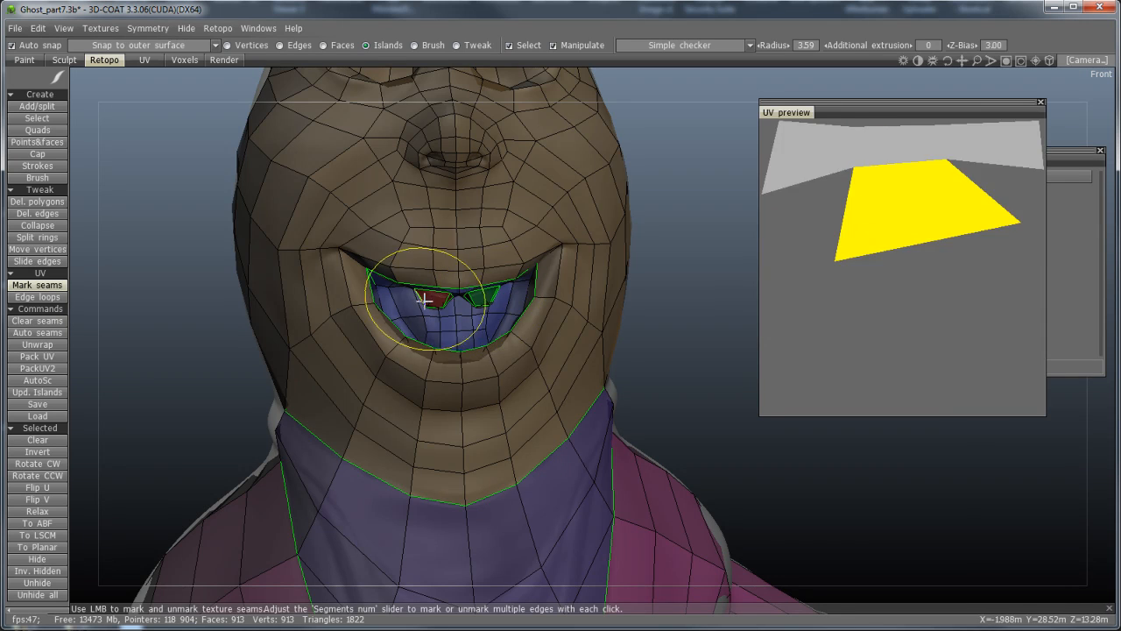
{"action": "right_click_drag", "start_coordinate": [679, 342], "coordinate": [649, 342]}
{"action": "middle_click_drag", "start_coordinate": [652, 345], "coordinate": [591, 237]}
{"action": "middle_click_drag", "start_coordinate": [631, 285], "coordinate": [615, 180]}
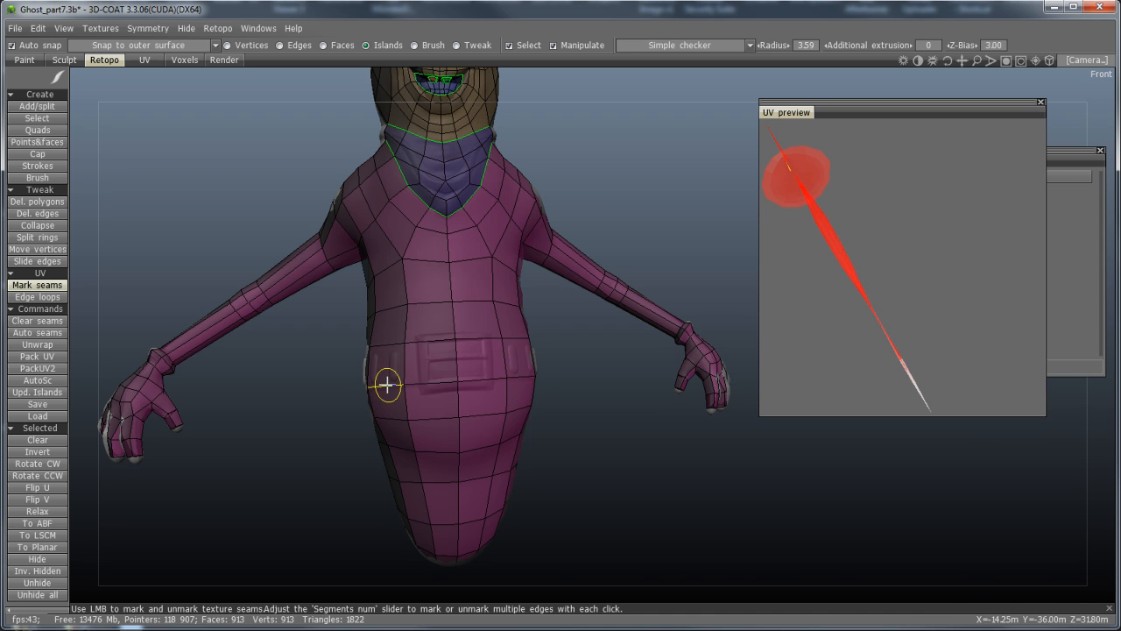
{"action": "mouse_move", "coordinate": [601, 447]}
{"action": "left_mouse_down"}
{"action": "mouse_move", "coordinate": [415, 429]}
{"action": "mouse_move", "coordinate": [369, 406]}
{"action": "mouse_move", "coordinate": [389, 431]}
{"action": "mouse_move", "coordinate": [556, 458]}
{"action": "mouse_move", "coordinate": [618, 443]}
{"action": "mouse_move", "coordinate": [587, 445]}
{"action": "left_mouse_up"}
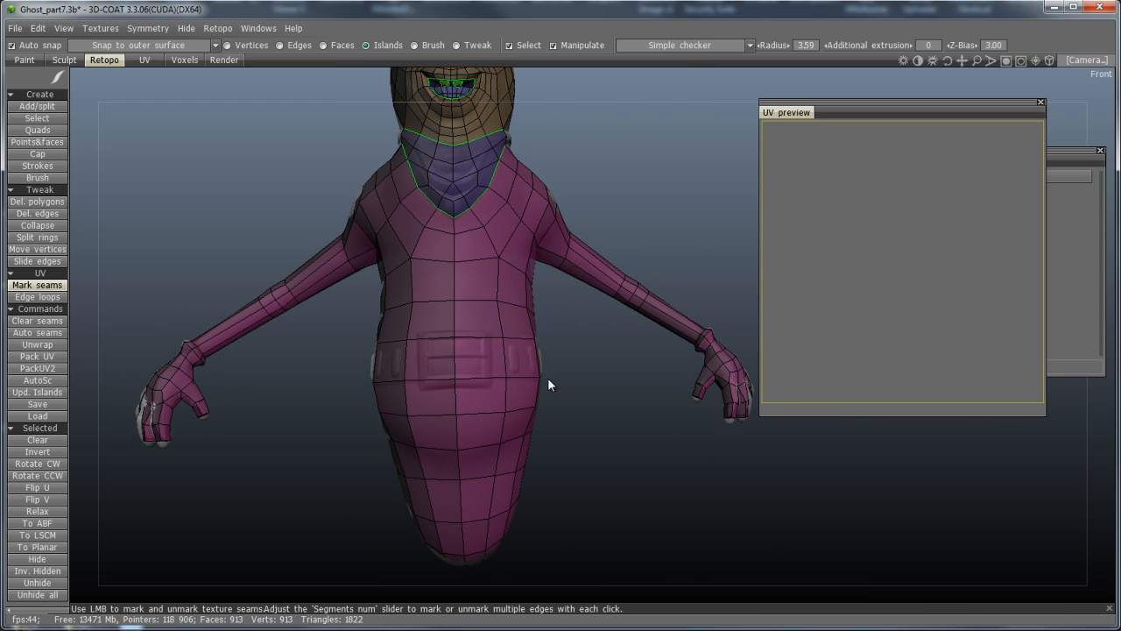
{"action": "left_click", "coordinate": [519, 338]}
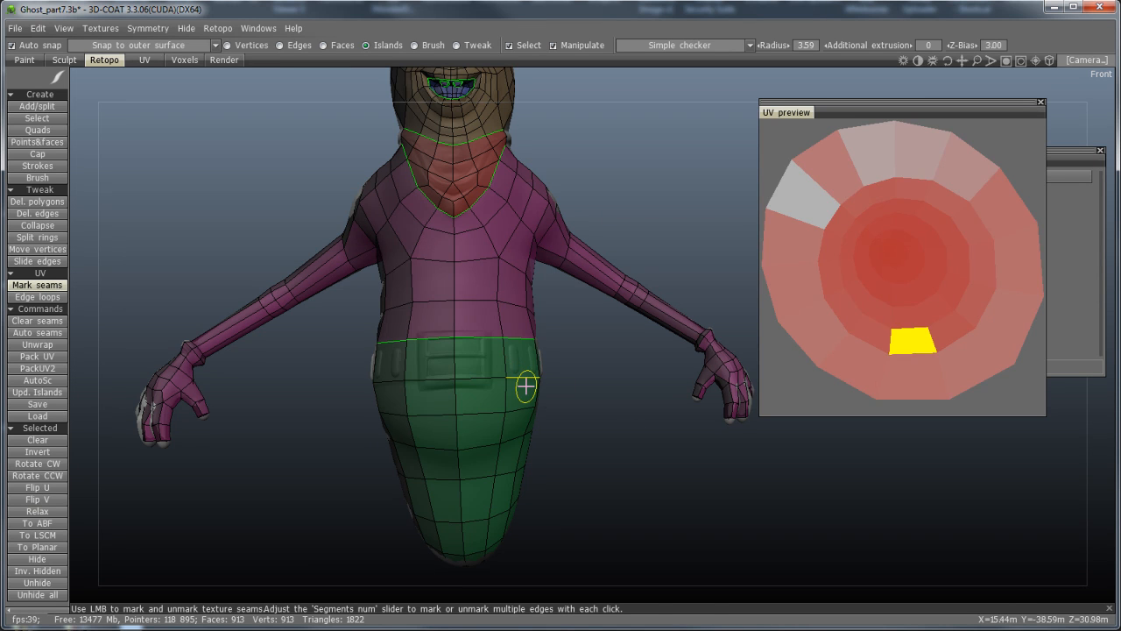
Mark the belt's lower edge loop as a seam and cut the belt strip open with a vertical seam at the back
{"action": "left_click_drag", "start_coordinate": [641, 428], "coordinate": [664, 476]}
{"action": "left_click", "coordinate": [681, 417]}
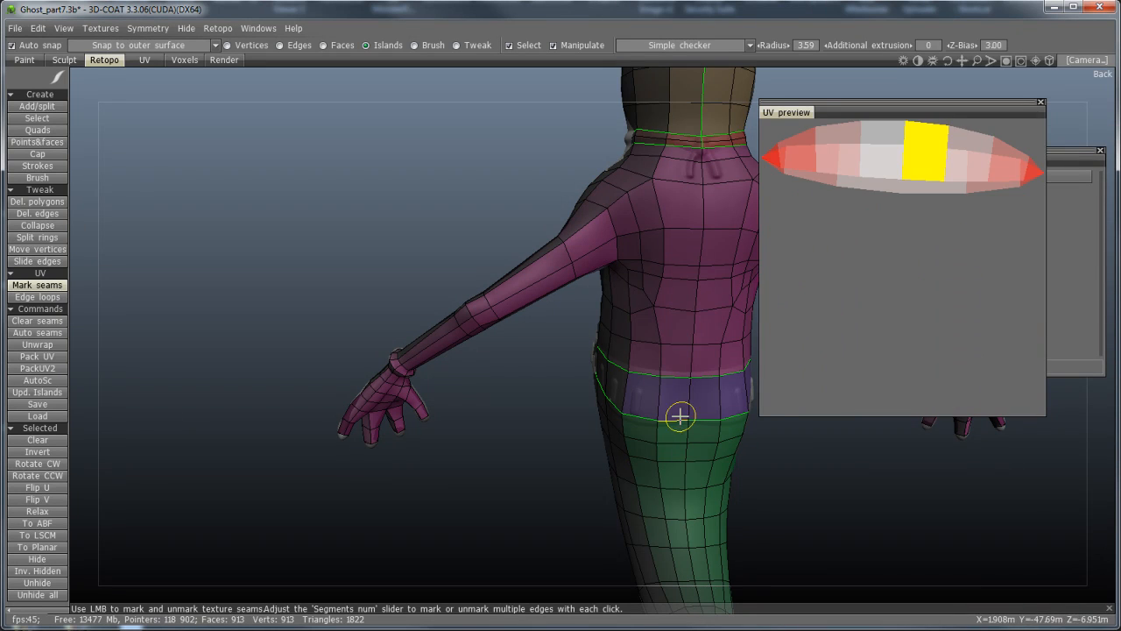
{"action": "left_click", "coordinate": [686, 400]}
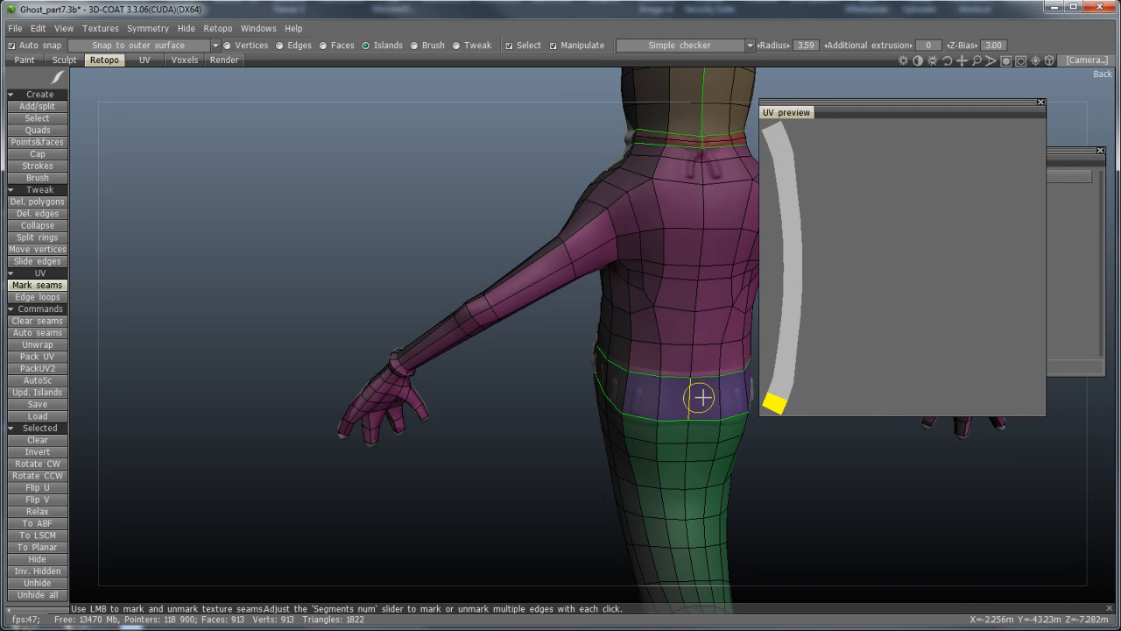
Mark the edge loop around the character's left wrist as a seam, separating the hand from the arm
{"action": "middle_click_drag", "start_coordinate": [504, 478], "coordinate": [509, 427]}
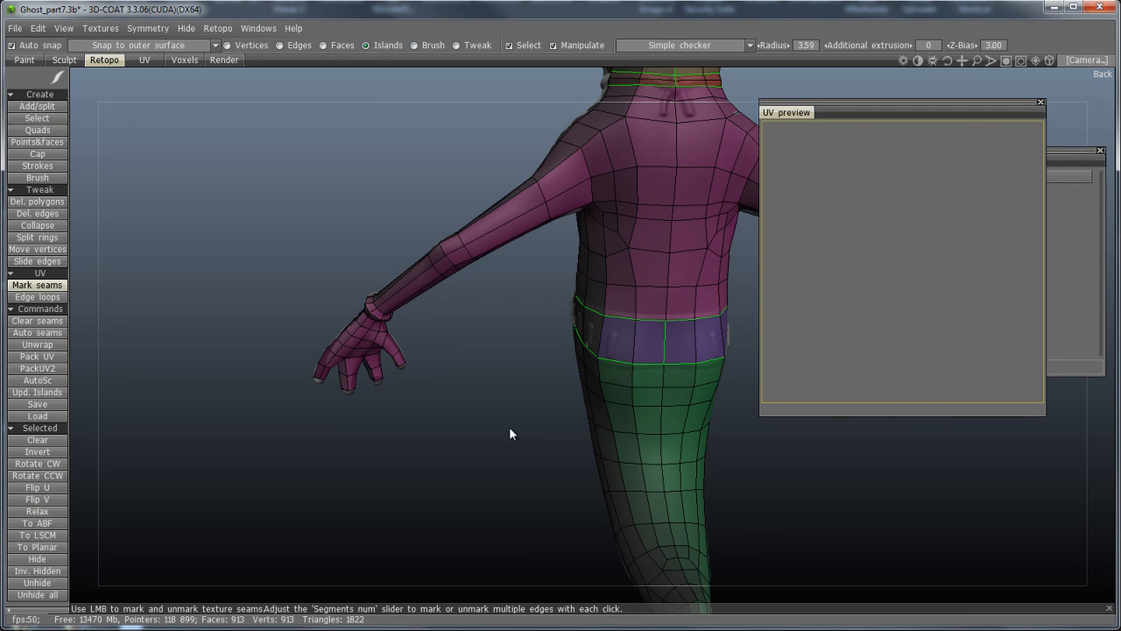
{"action": "left_click_drag", "start_coordinate": [492, 454], "coordinate": [521, 483]}
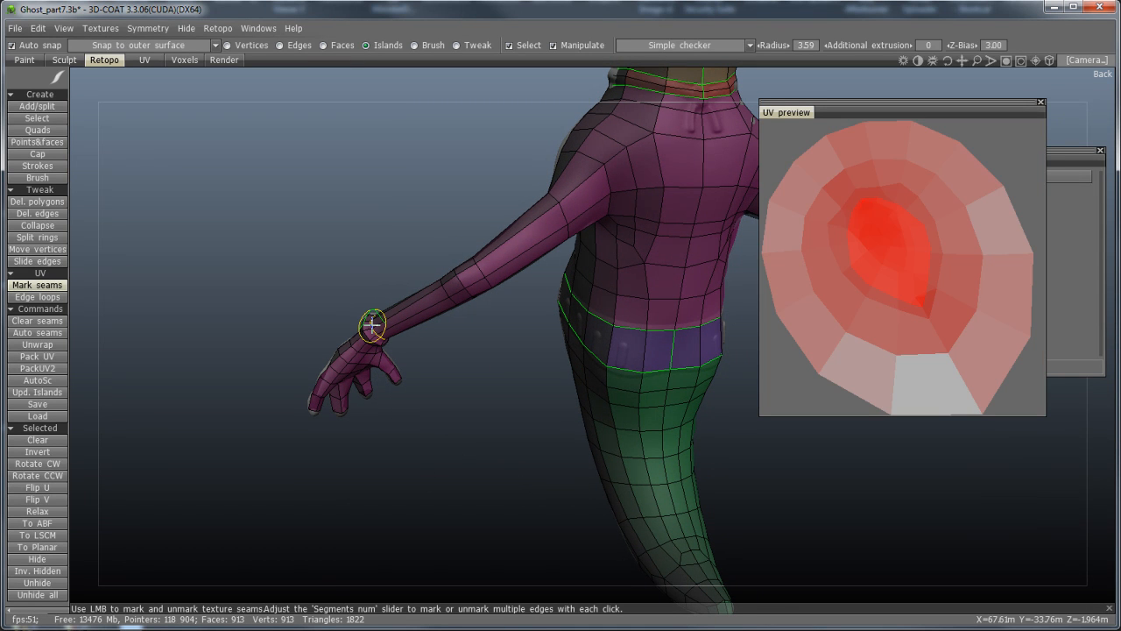
{"action": "left_click_drag", "start_coordinate": [515, 404], "coordinate": [400, 406]}
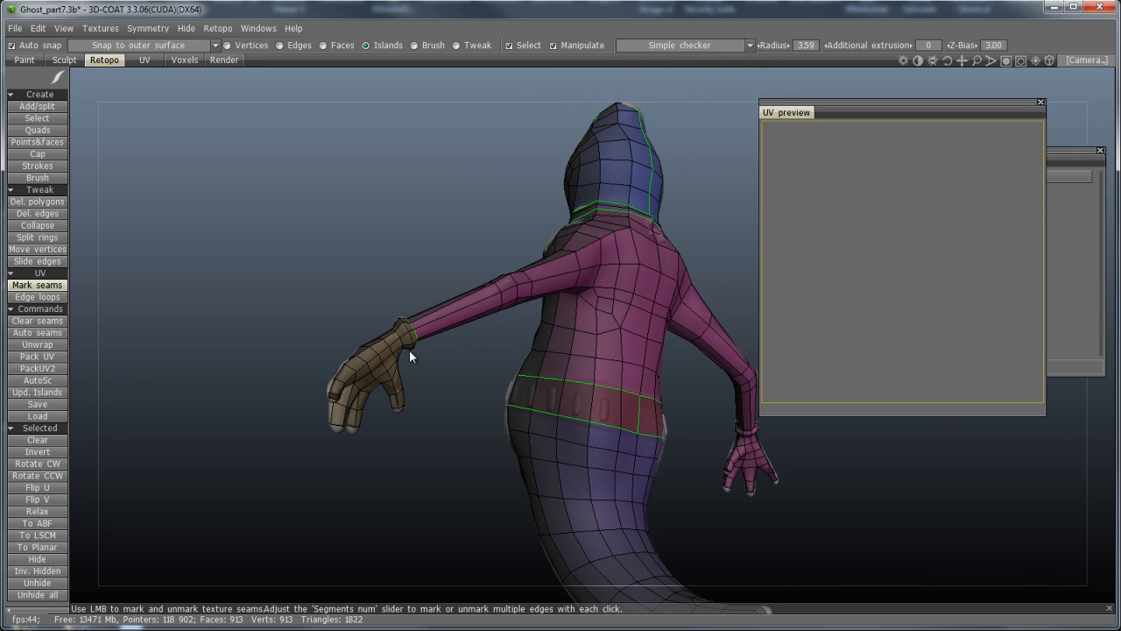
Mark seams from the left wrist along the hand's outer side, around the little finger and onto the middle finger
{"action": "left_click_drag", "start_coordinate": [391, 473], "coordinate": [690, 497]}
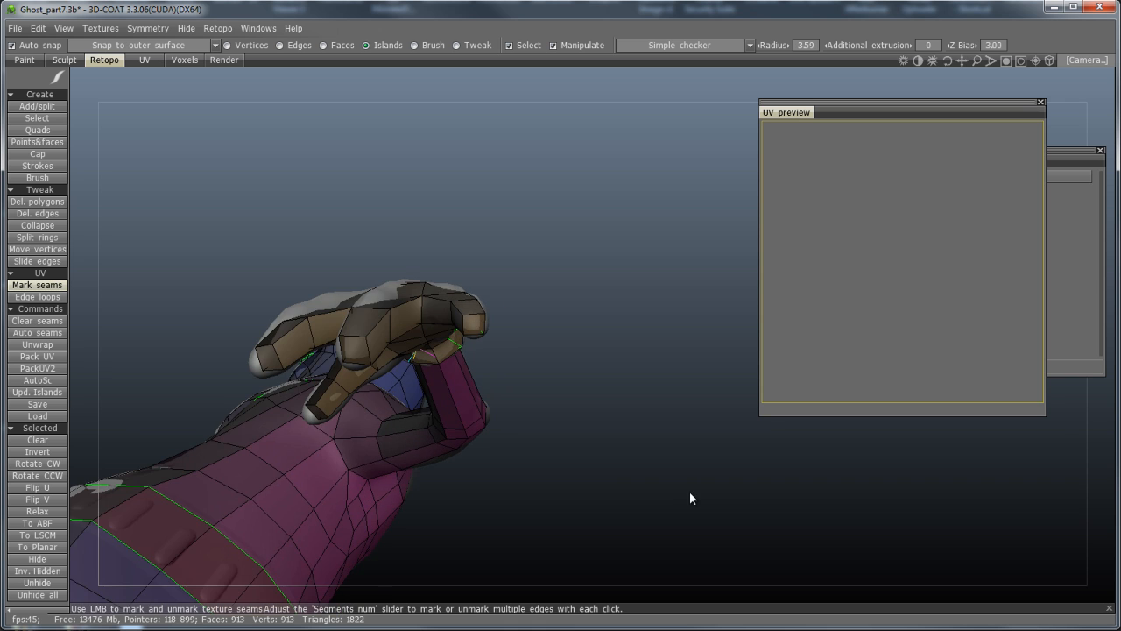
{"action": "mouse_move", "coordinate": [627, 475]}
{"action": "left_mouse_down"}
{"action": "mouse_move", "coordinate": [585, 426]}
{"action": "mouse_move", "coordinate": [583, 450]}
{"action": "mouse_move", "coordinate": [602, 405]}
{"action": "mouse_move", "coordinate": [595, 417]}
{"action": "mouse_move", "coordinate": [538, 308]}
{"action": "left_mouse_up"}
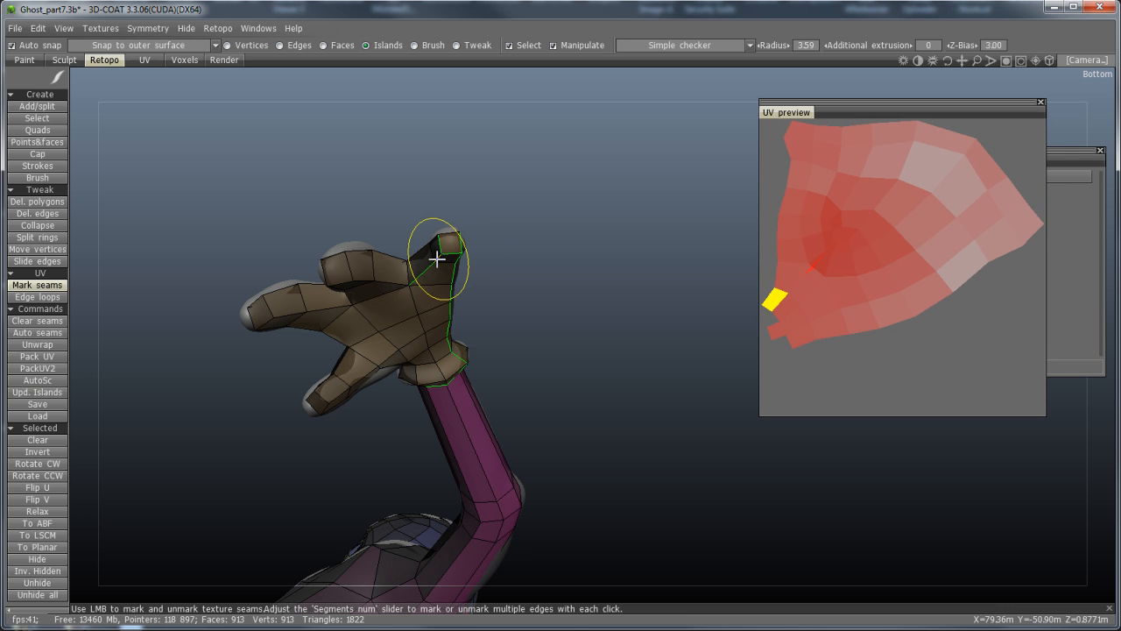
{"action": "left_click", "coordinate": [393, 282]}
{"action": "left_click", "coordinate": [368, 279]}
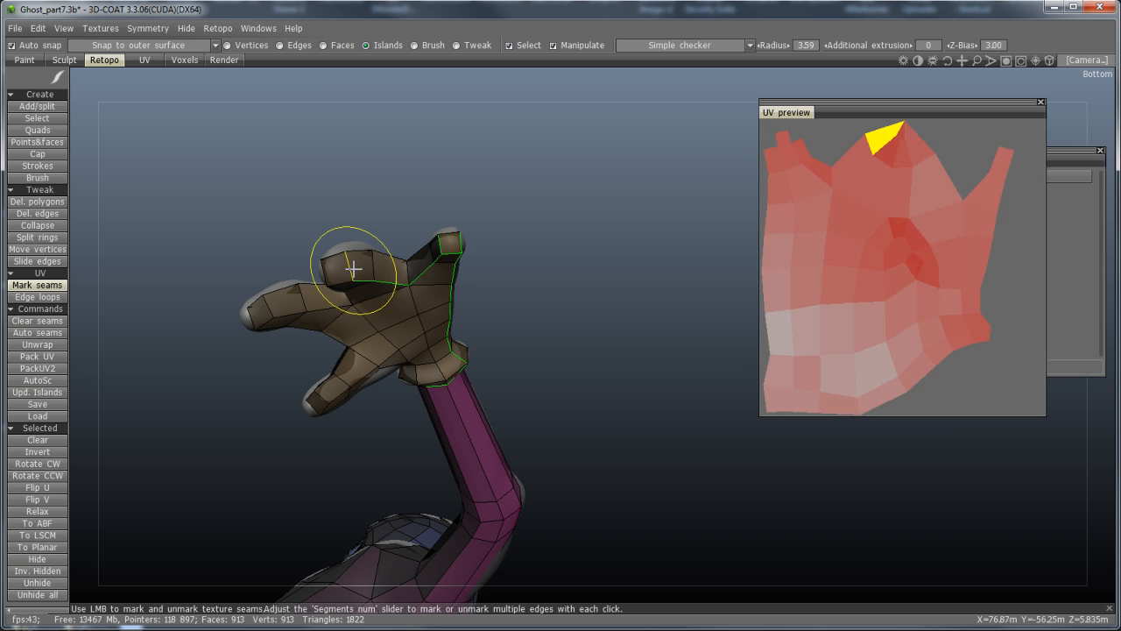
Continue the left hand's seam around the tip of the middle finger
{"action": "left_click", "coordinate": [352, 268]}
{"action": "left_click", "coordinate": [341, 283]}
{"action": "left_click", "coordinate": [327, 273]}
{"action": "mouse_move", "coordinate": [537, 338]}
{"action": "middle_mouse_down"}
{"action": "mouse_move", "coordinate": [622, 338]}
{"action": "mouse_move", "coordinate": [548, 435]}
{"action": "middle_mouse_up"}
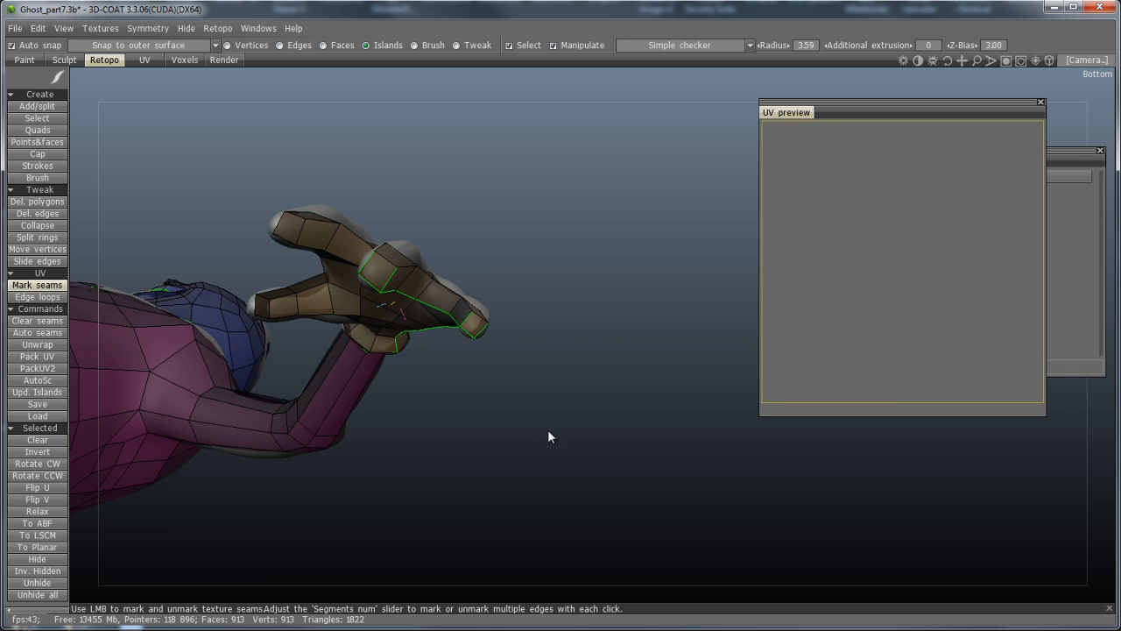
Mark seams down the other side of the left middle finger and along the index finger, including its tip
{"action": "left_click", "coordinate": [290, 236]}
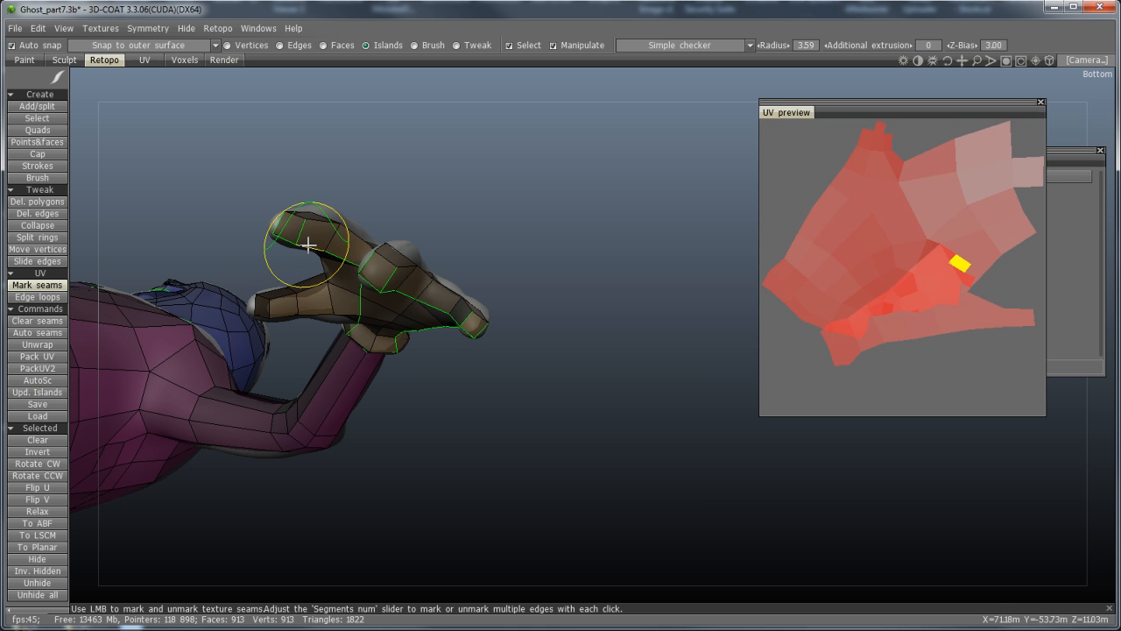
{"action": "middle_click_drag", "start_coordinate": [456, 390], "coordinate": [304, 413]}
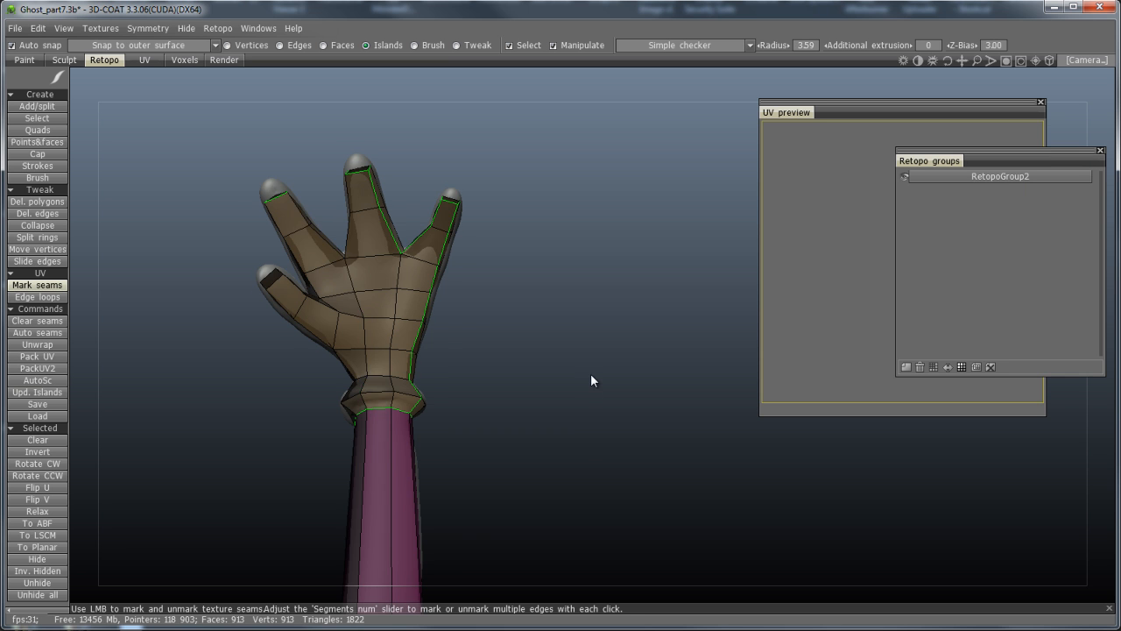
{"action": "middle_click_drag", "start_coordinate": [590, 373], "coordinate": [582, 438]}
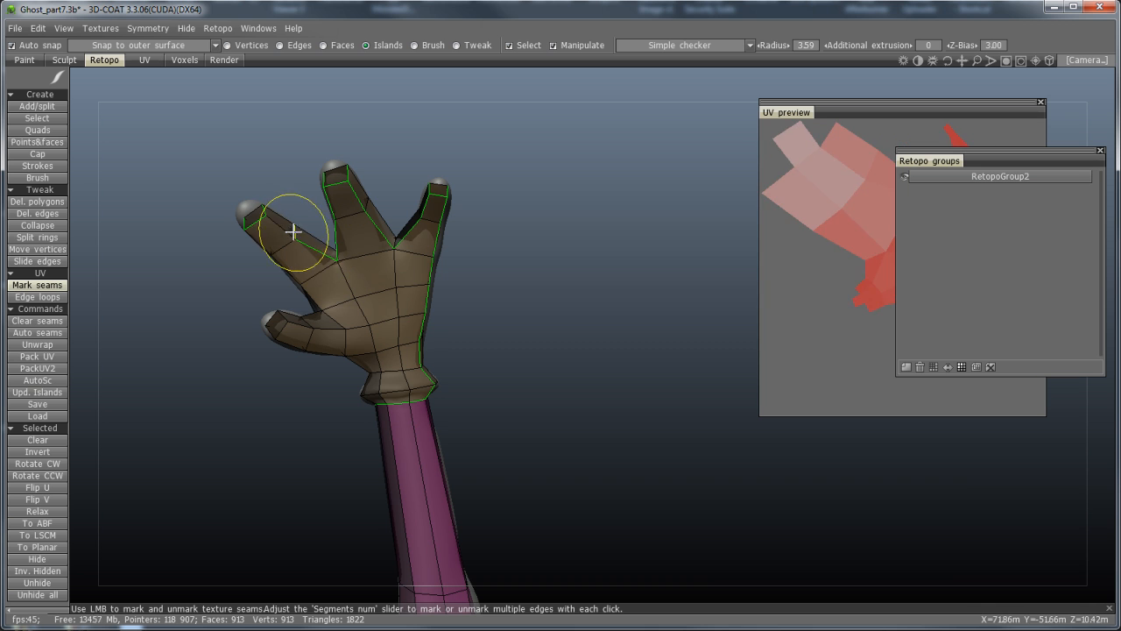
{"action": "mouse_move", "coordinate": [553, 343]}
{"action": "middle_mouse_down"}
{"action": "mouse_move", "coordinate": [618, 330]}
{"action": "mouse_move", "coordinate": [549, 405]}
{"action": "mouse_move", "coordinate": [474, 452]}
{"action": "mouse_move", "coordinate": [535, 530]}
{"action": "mouse_move", "coordinate": [306, 406]}
{"action": "mouse_move", "coordinate": [327, 408]}
{"action": "mouse_move", "coordinate": [370, 452]}
{"action": "mouse_move", "coordinate": [418, 446]}
{"action": "middle_mouse_up"}
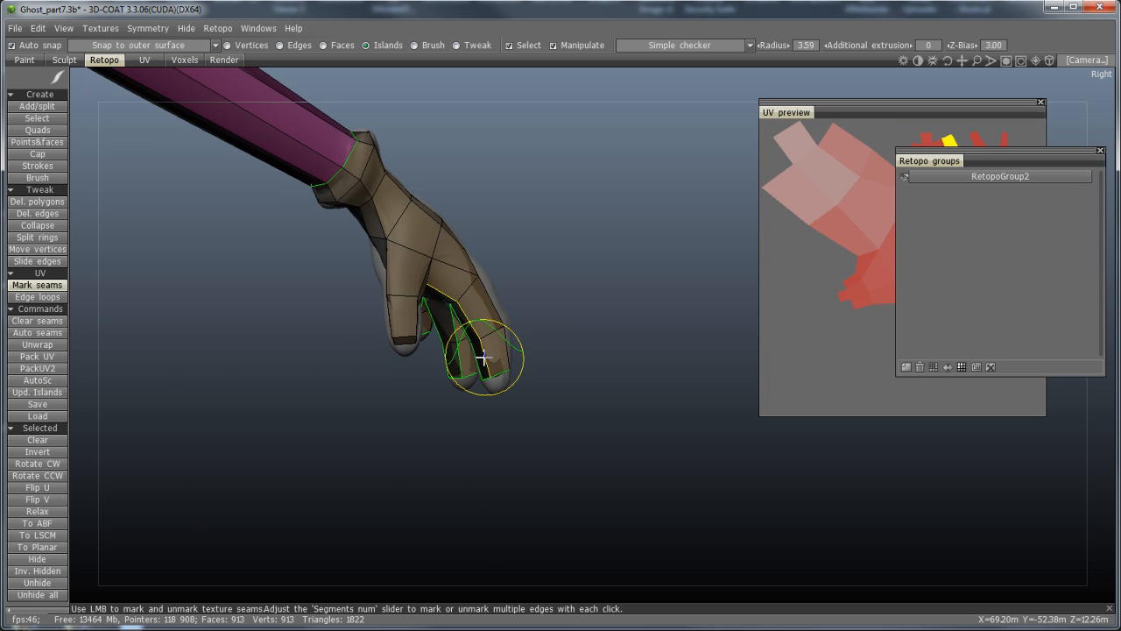
Mark seams around the left thumb and back to the wrist, splitting the hand into palm and back islands
{"action": "middle_click_drag", "start_coordinate": [484, 357], "coordinate": [252, 298]}
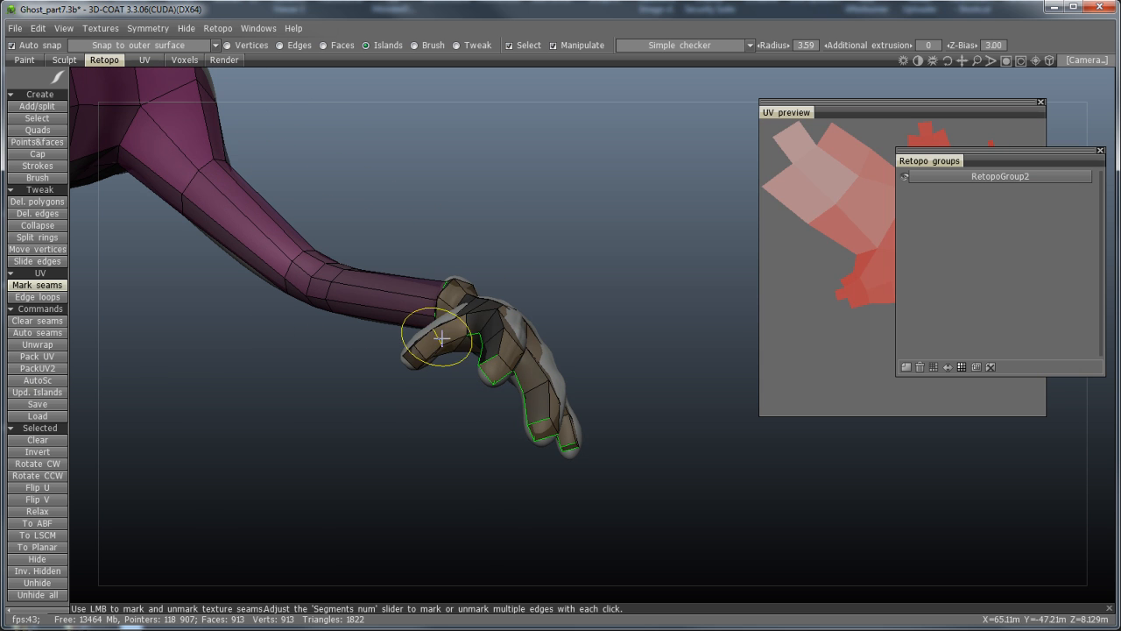
{"action": "mouse_move", "coordinate": [420, 385]}
{"action": "middle_mouse_down"}
{"action": "mouse_move", "coordinate": [426, 417]}
{"action": "mouse_move", "coordinate": [611, 423]}
{"action": "mouse_move", "coordinate": [436, 361]}
{"action": "middle_mouse_up"}
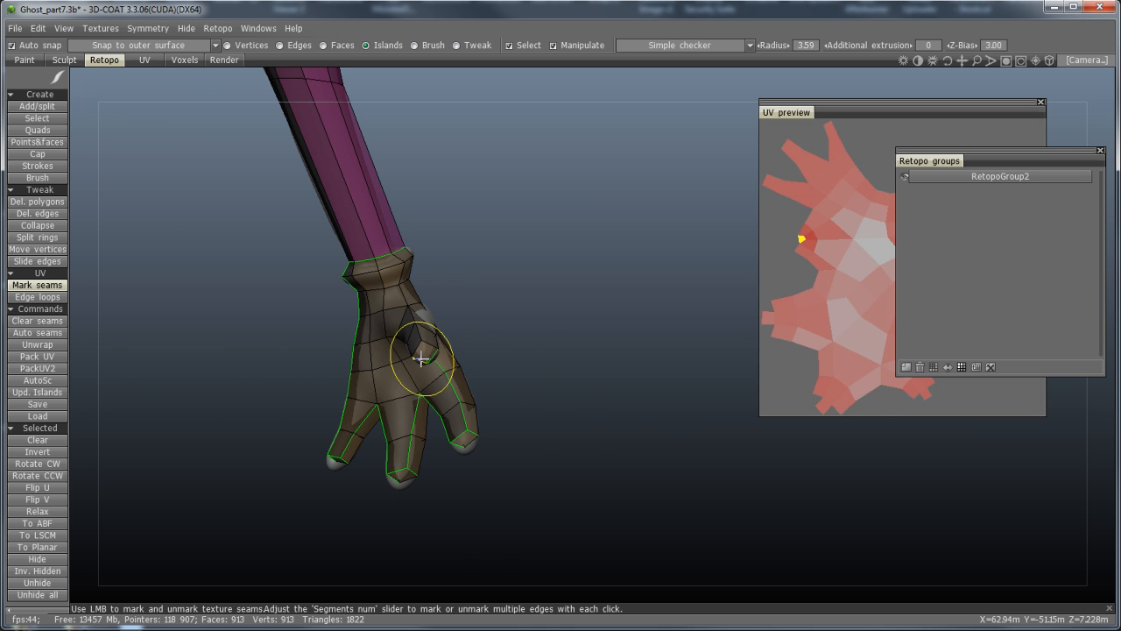
{"action": "left_click", "coordinate": [421, 358]}
{"action": "left_click", "coordinate": [415, 348]}
{"action": "left_click", "coordinate": [422, 331]}
{"action": "left_click_drag", "start_coordinate": [560, 384], "coordinate": [428, 357]}
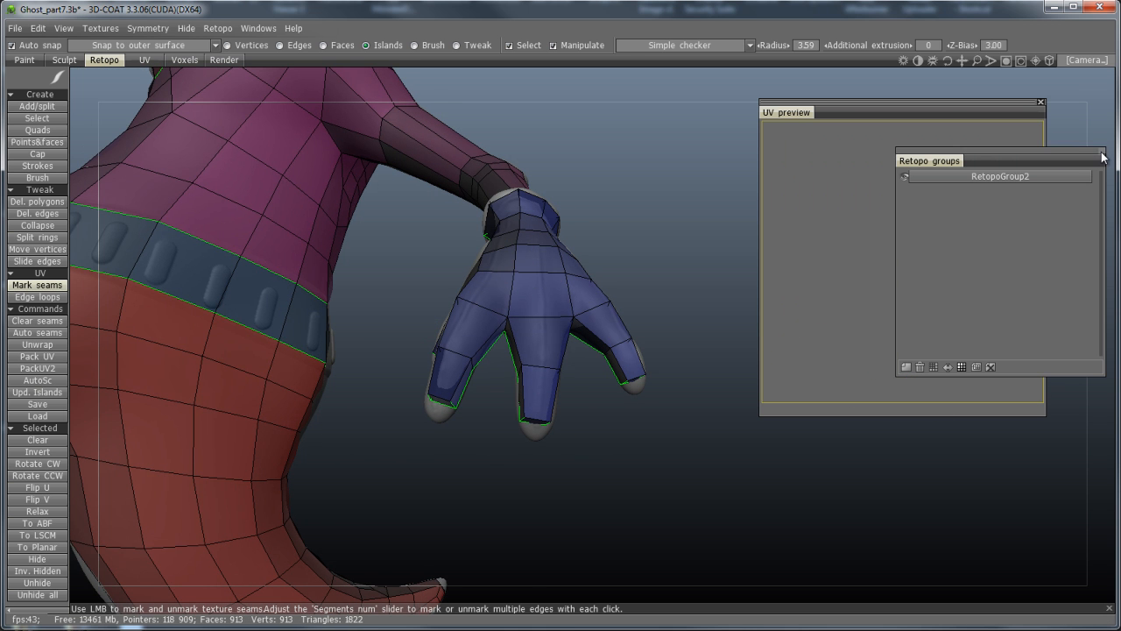
Move the Retopo groups panel off the UV preview and close it
{"action": "left_click_drag", "start_coordinate": [1000, 157], "coordinate": [805, 243]}
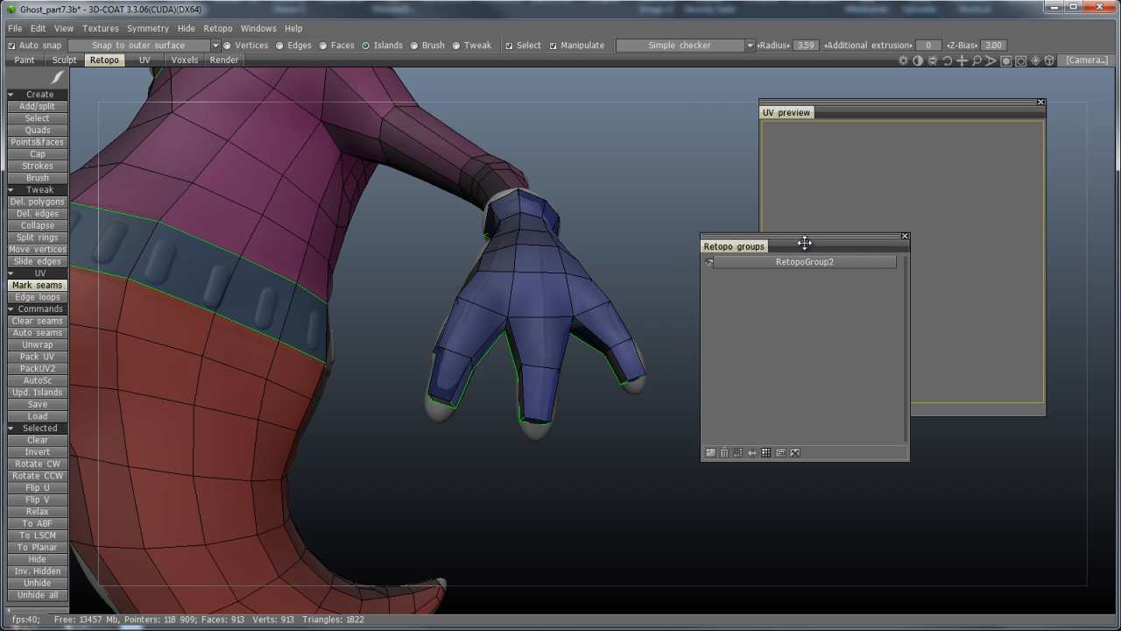
{"action": "left_click", "coordinate": [904, 235]}
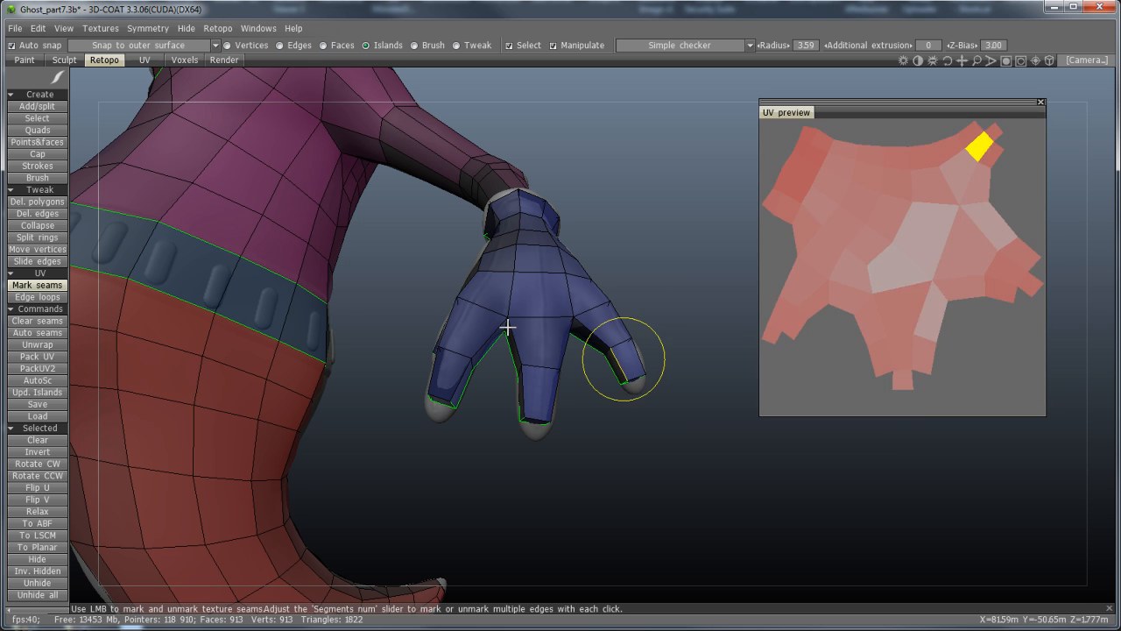
Mark seams around the character's left shoulder and armpit to separate the arm from the torso
{"action": "left_click_drag", "start_coordinate": [607, 447], "coordinate": [667, 309]}
{"action": "left_click_drag", "start_coordinate": [663, 214], "coordinate": [671, 268]}
{"action": "left_click_drag", "start_coordinate": [531, 201], "coordinate": [355, 289]}
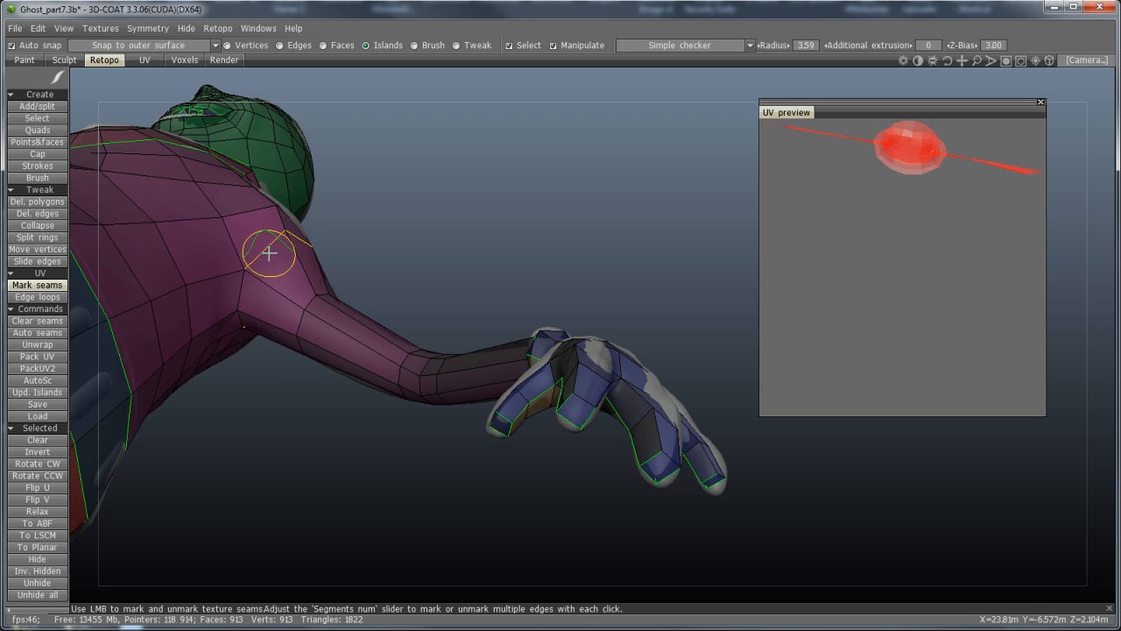
{"action": "left_click_drag", "start_coordinate": [481, 219], "coordinate": [506, 389]}
{"action": "middle_click_drag", "start_coordinate": [469, 215], "coordinate": [620, 214]}
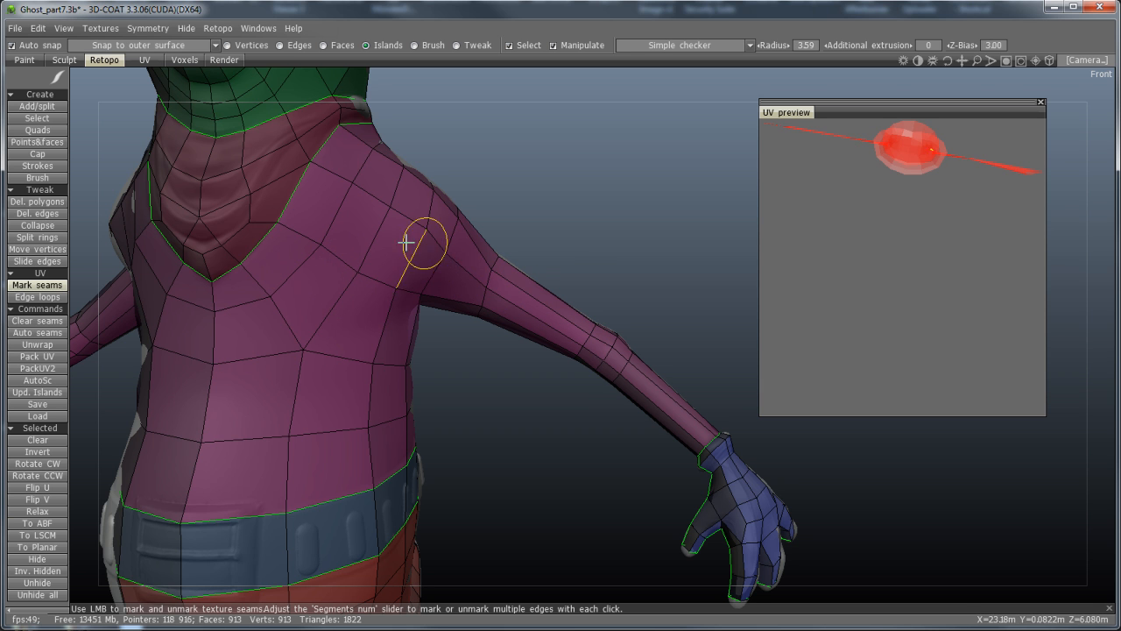
{"action": "left_click_drag", "start_coordinate": [650, 241], "coordinate": [600, 304]}
{"action": "left_click_drag", "start_coordinate": [611, 196], "coordinate": [442, 243]}
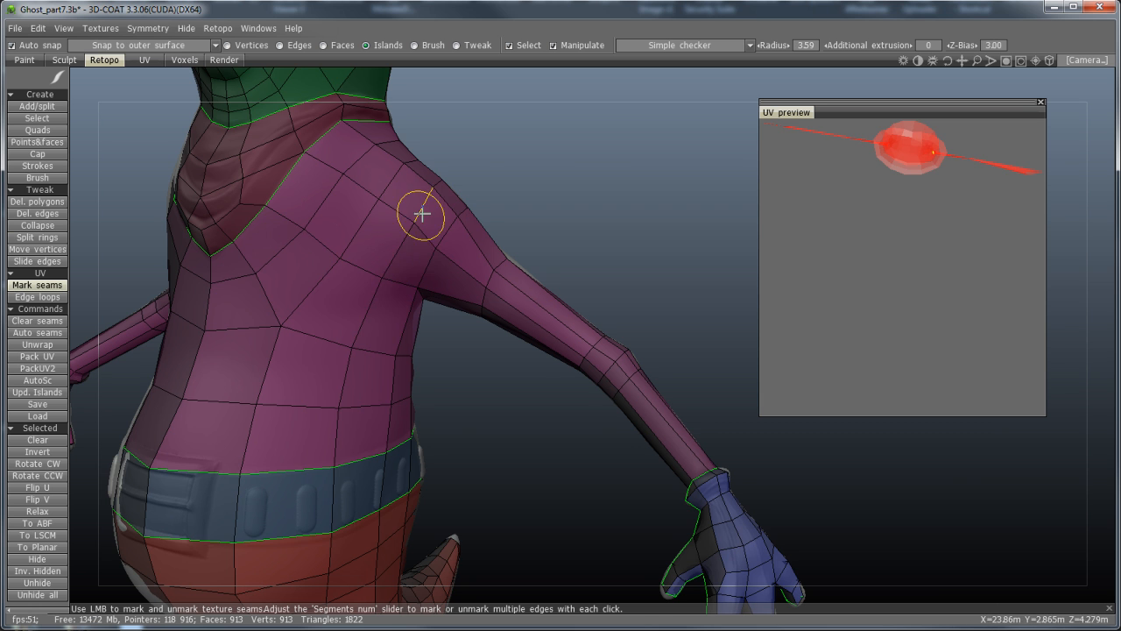
{"action": "left_click_drag", "start_coordinate": [610, 236], "coordinate": [642, 213]}
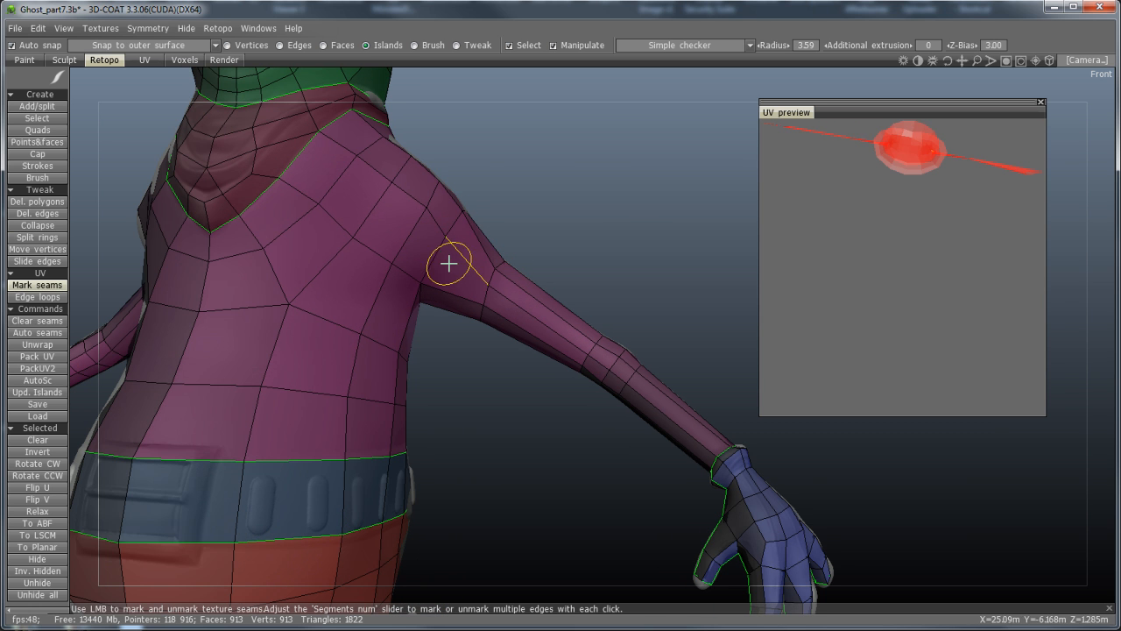
{"action": "left_click_drag", "start_coordinate": [643, 265], "coordinate": [280, 187]}
{"action": "left_click_drag", "start_coordinate": [303, 245], "coordinate": [581, 166]}
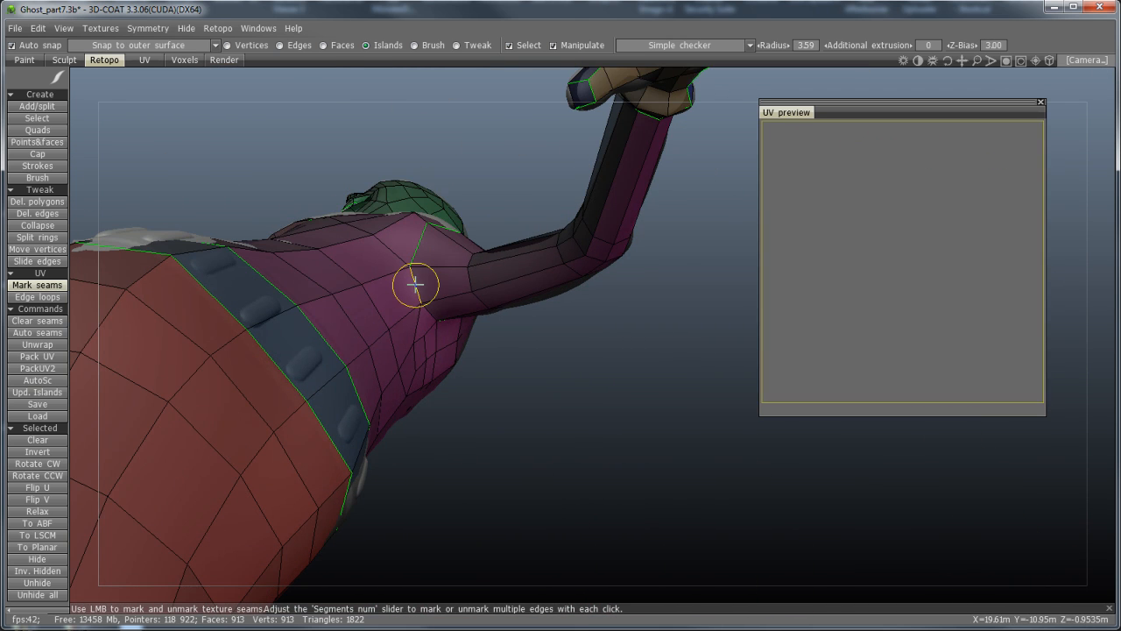
Mark a lengthwise seam along the underside of the left arm from the shoulder to the wrist
{"action": "left_click", "coordinate": [446, 295]}
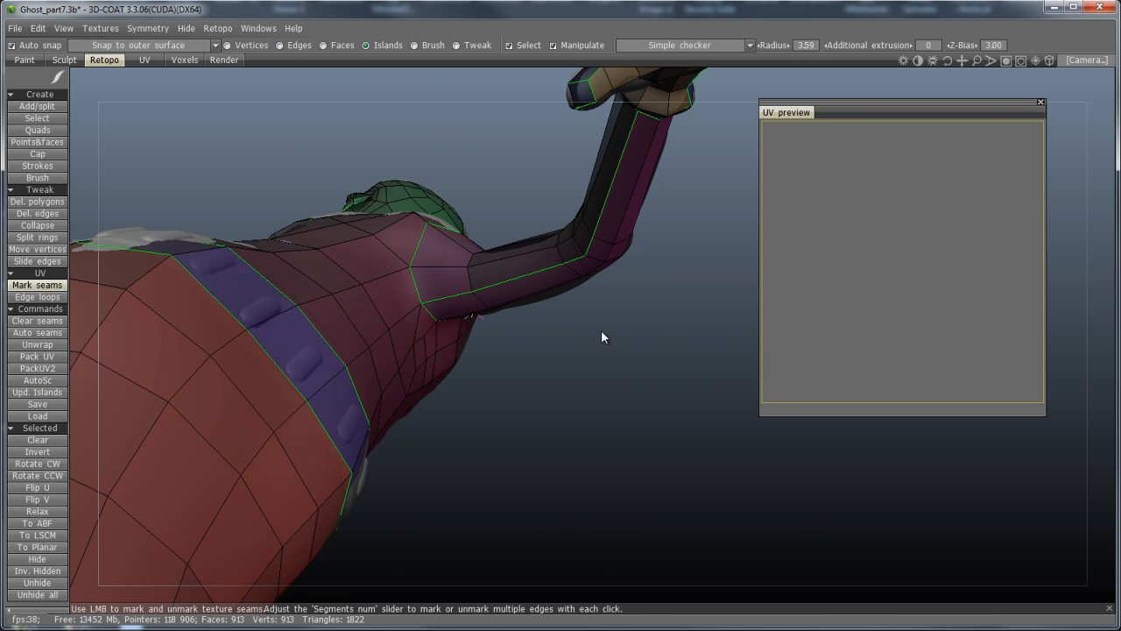
{"action": "left_click_drag", "start_coordinate": [600, 332], "coordinate": [572, 395]}
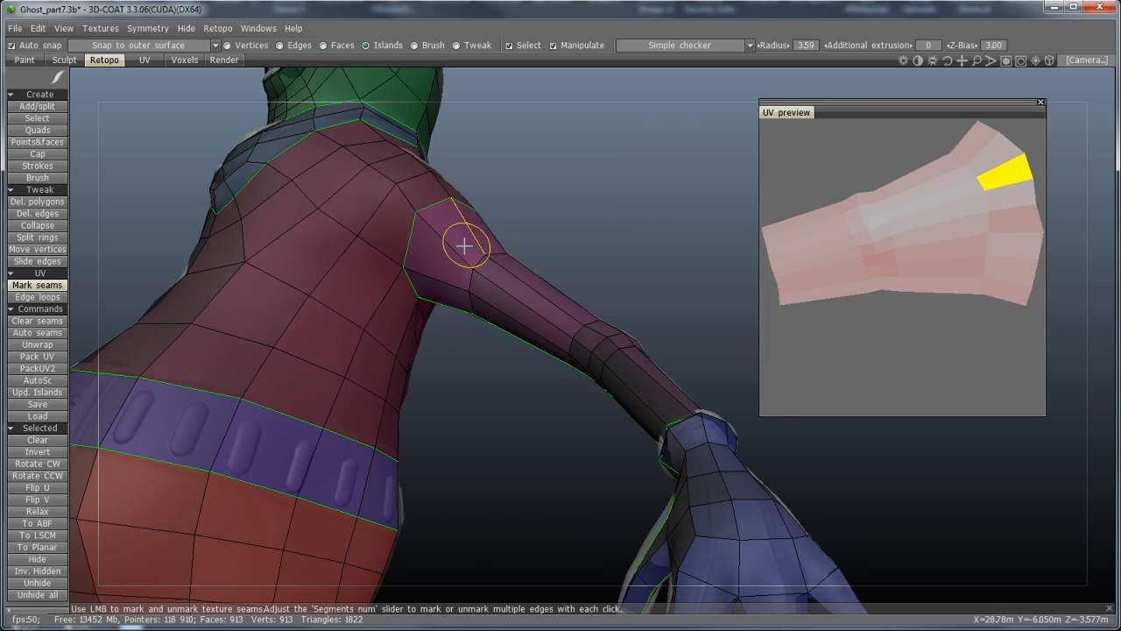
{"action": "left_click_drag", "start_coordinate": [628, 240], "coordinate": [469, 152]}
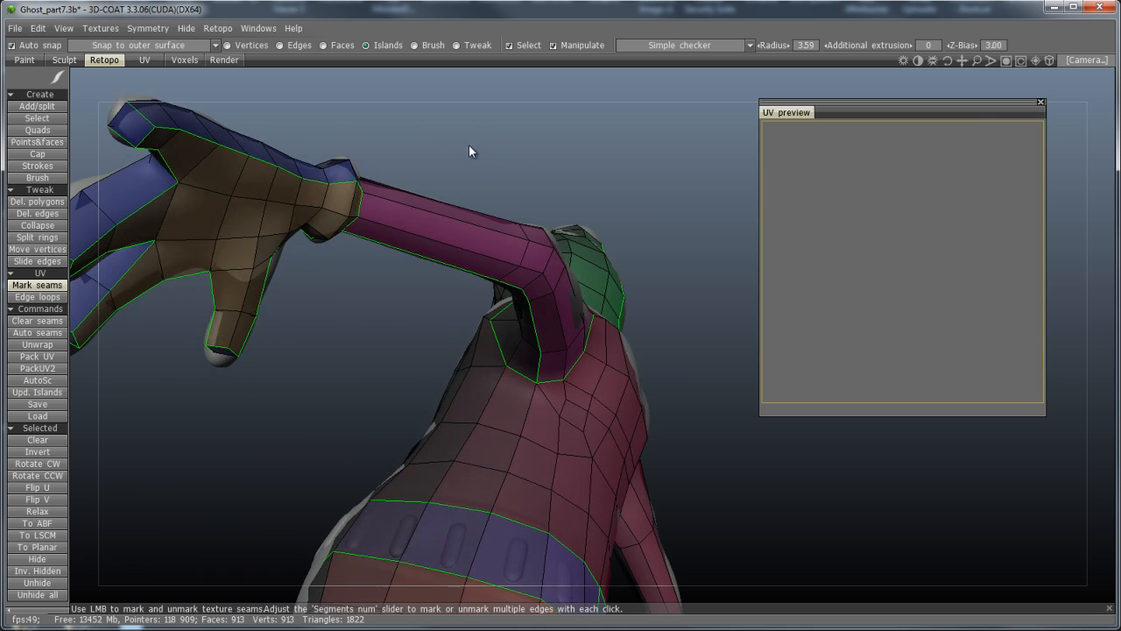
Mark vertical seams down both sides of the torso from the armpits to the belt
{"action": "left_click", "coordinate": [517, 460]}
{"action": "left_click_drag", "start_coordinate": [709, 398], "coordinate": [706, 431]}
{"action": "left_click", "coordinate": [580, 376]}
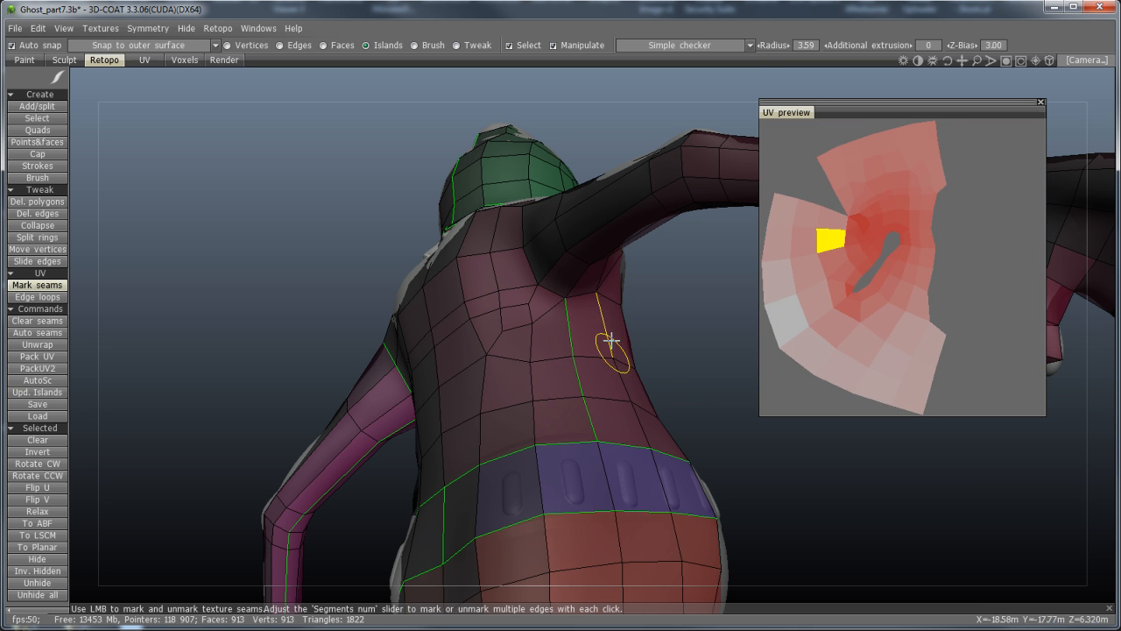
Mark seams around the character's right shoulder and armpit to separate the right arm from the torso
{"action": "left_click", "coordinate": [549, 289]}
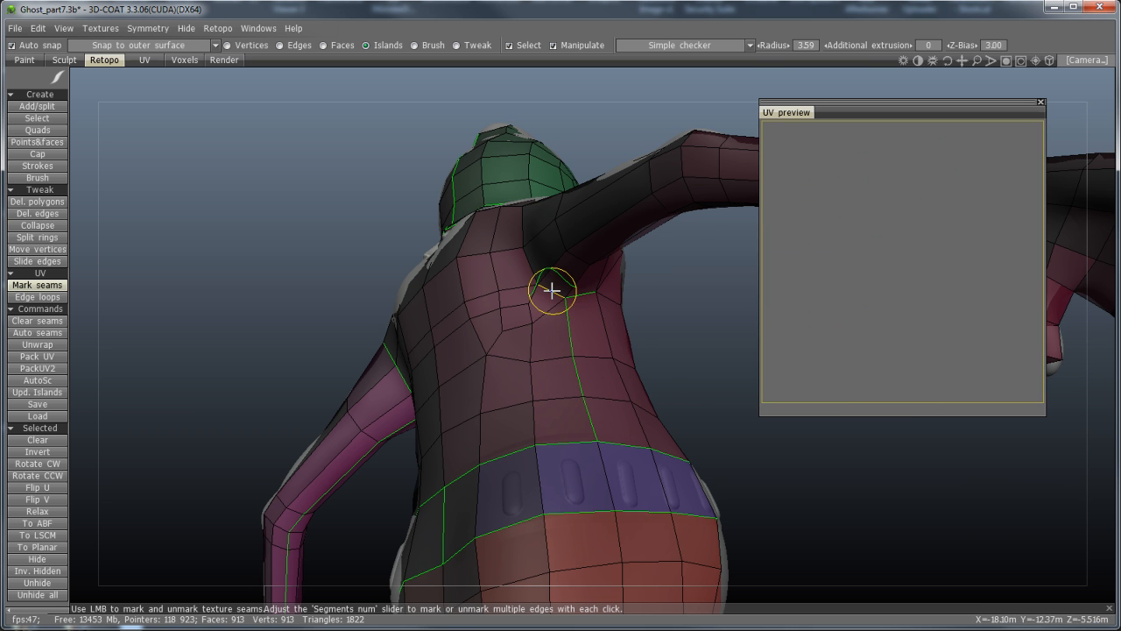
{"action": "left_click", "coordinate": [529, 272]}
{"action": "left_click_drag", "start_coordinate": [530, 272], "coordinate": [526, 341]}
{"action": "left_click", "coordinate": [508, 321]}
{"action": "left_click_drag", "start_coordinate": [665, 328], "coordinate": [637, 371]}
Undo the last seam edit, and mark the character's right wrist loop and a lengthwise seam along the underside of the right arm
{"action": "left_click_drag", "start_coordinate": [487, 496], "coordinate": [631, 307]}
{"action": "key", "text": "ctrl+z"}
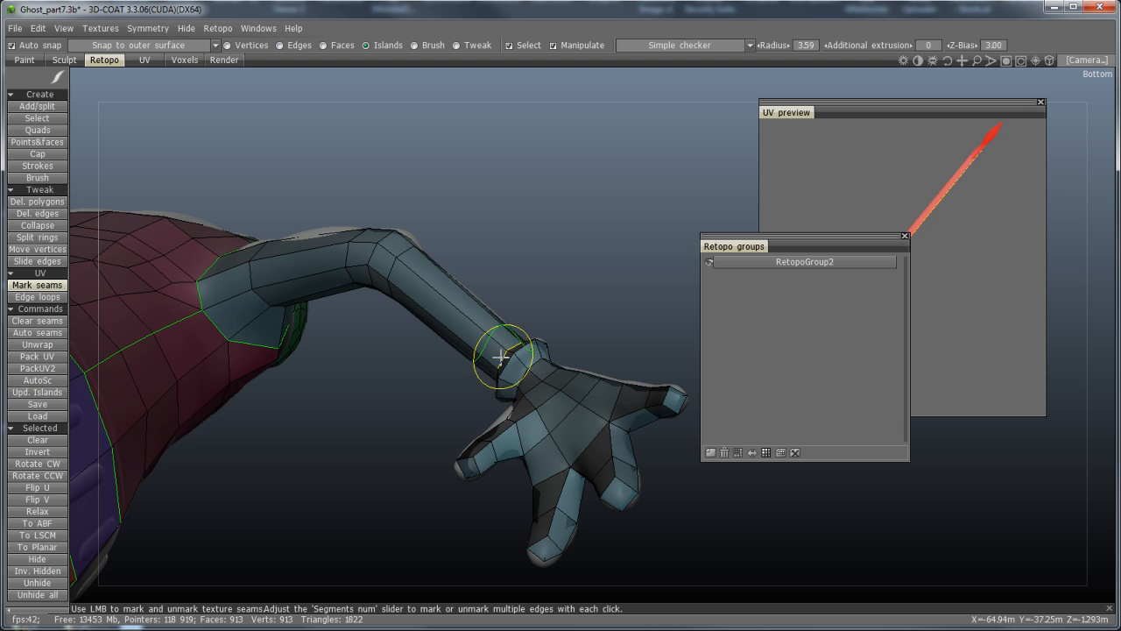
{"action": "left_click_drag", "start_coordinate": [546, 271], "coordinate": [592, 335]}
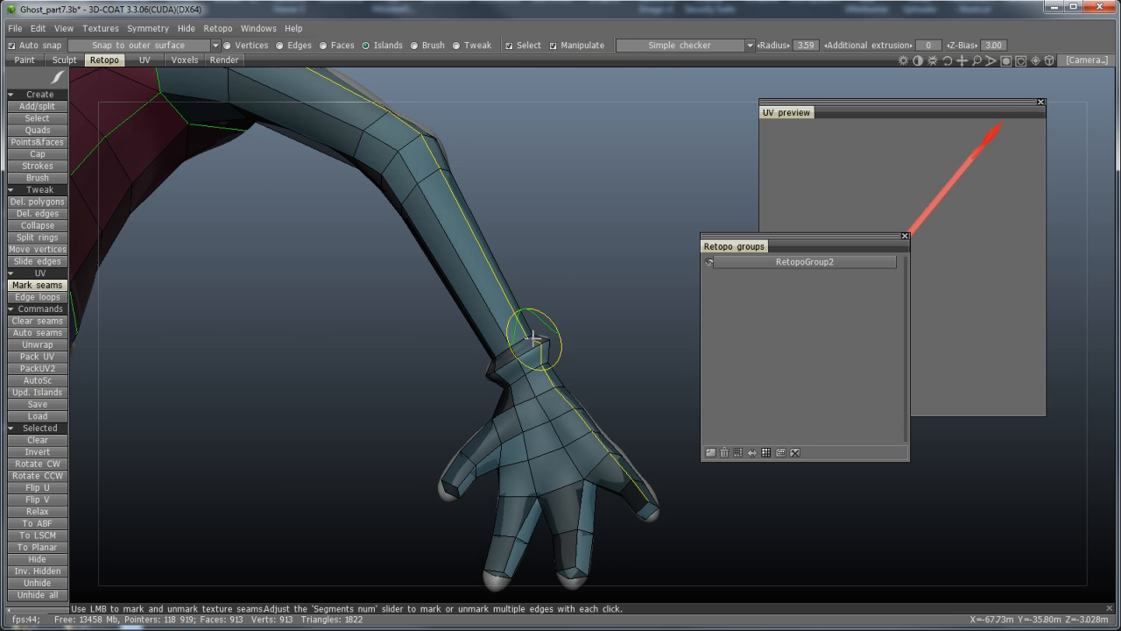
{"action": "left_click_drag", "start_coordinate": [561, 265], "coordinate": [411, 230]}
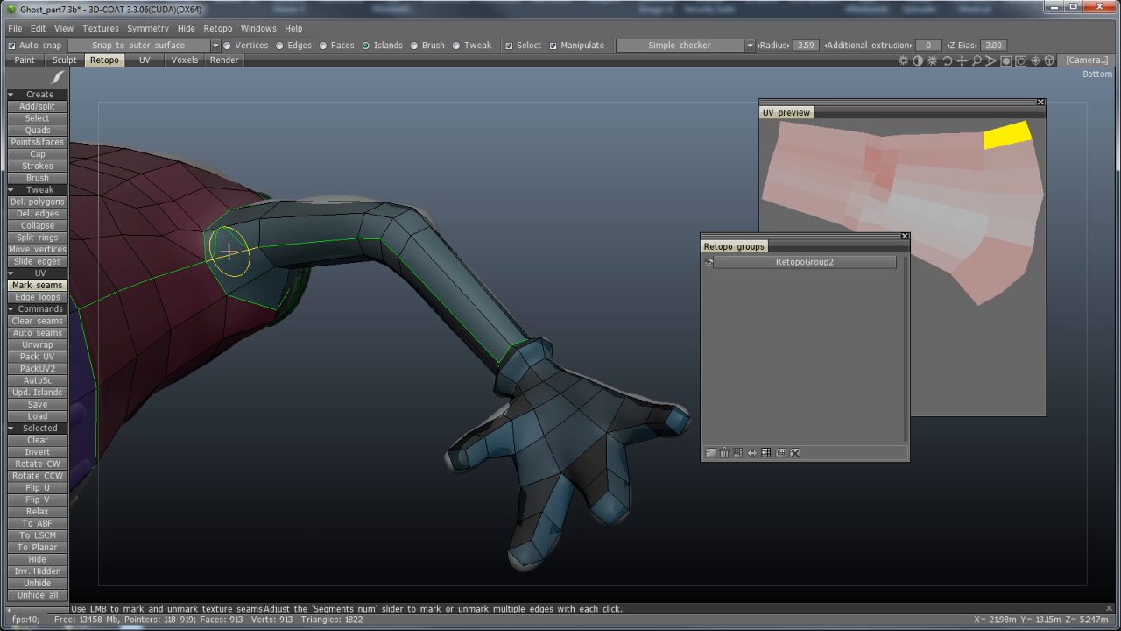
Mark a seam from the character's right wrist along the outer edge of the hand and around the little finger
{"action": "left_click_drag", "start_coordinate": [620, 257], "coordinate": [480, 420]}
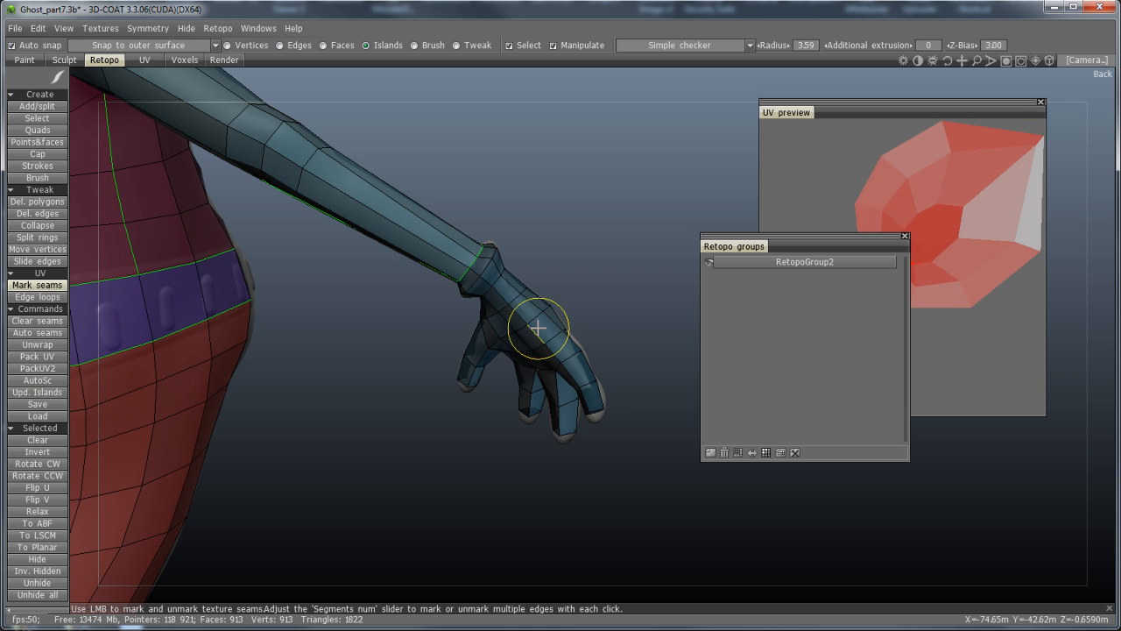
{"action": "left_click_drag", "start_coordinate": [646, 365], "coordinate": [603, 242]}
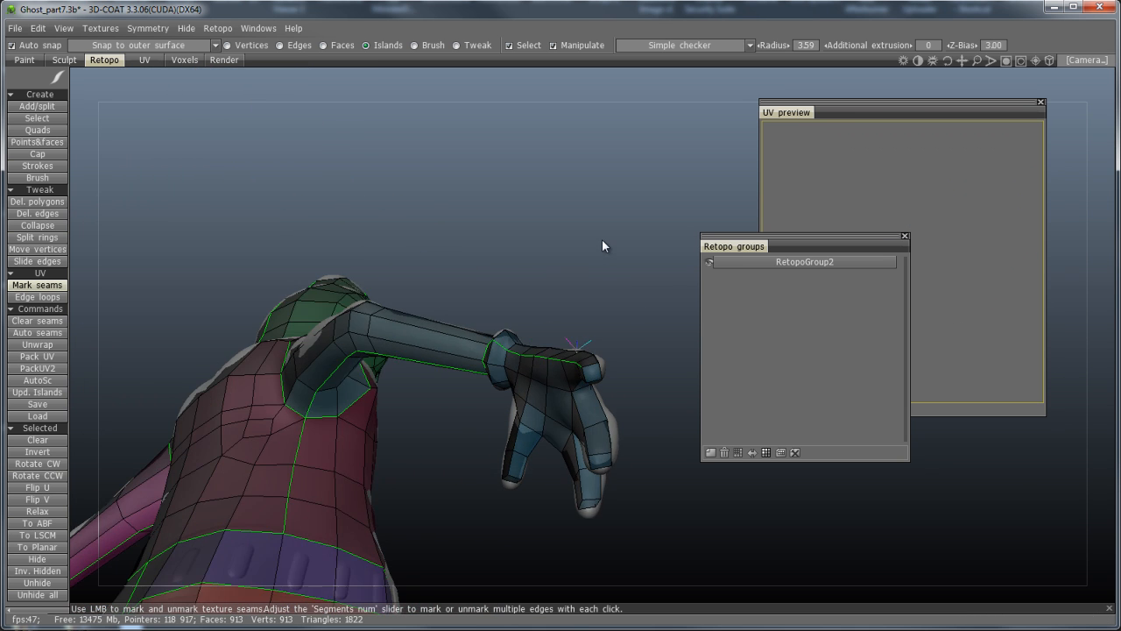
{"action": "left_click_drag", "start_coordinate": [609, 366], "coordinate": [624, 300]}
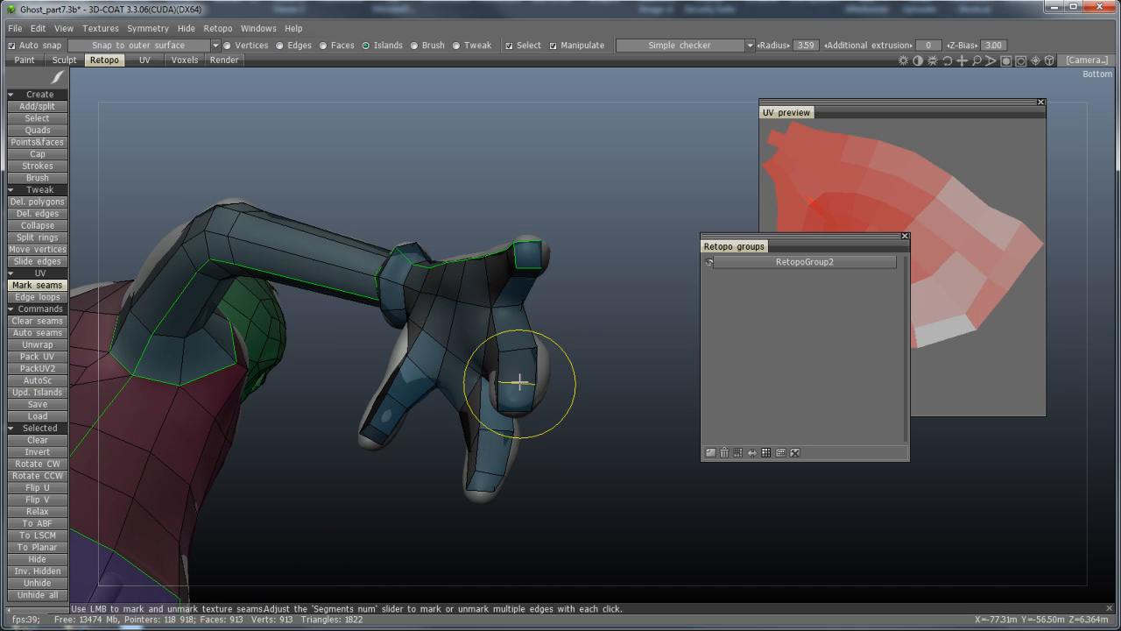
{"action": "mouse_move", "coordinate": [500, 368]}
{"action": "left_mouse_down"}
{"action": "mouse_move", "coordinate": [500, 298]}
{"action": "mouse_move", "coordinate": [514, 275]}
{"action": "left_mouse_up"}
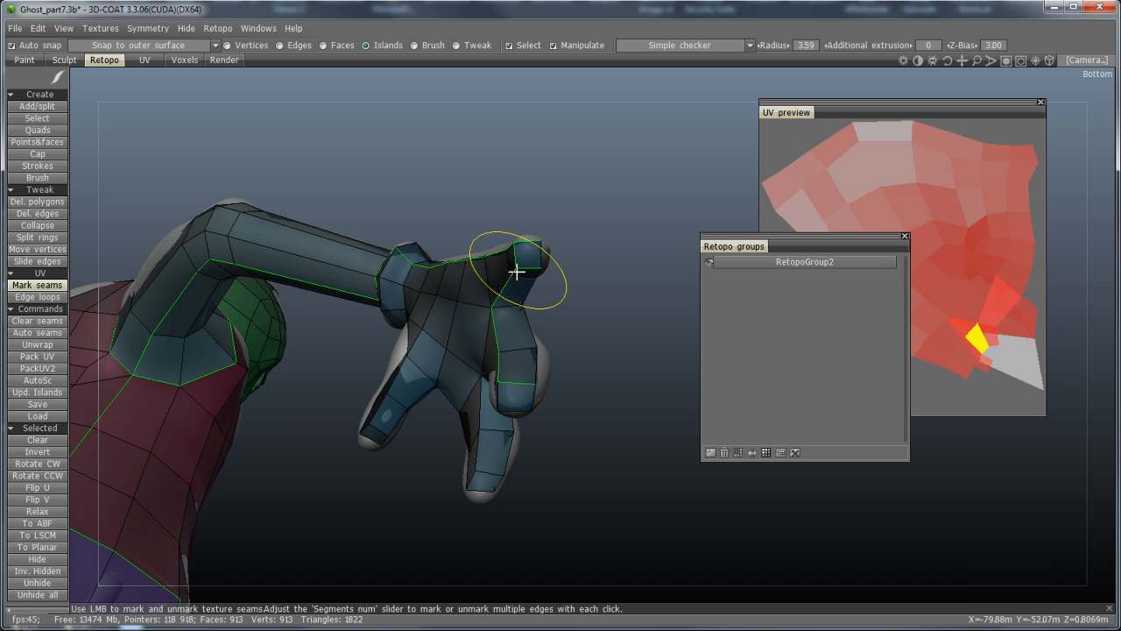
Continue the seam on the right hand along both sides and the tip of the middle finger
{"action": "mouse_move", "coordinate": [595, 368]}
{"action": "left_mouse_down"}
{"action": "mouse_move", "coordinate": [636, 345]}
{"action": "mouse_move", "coordinate": [575, 400]}
{"action": "mouse_move", "coordinate": [671, 403]}
{"action": "left_mouse_up"}
{"action": "left_click", "coordinate": [435, 316]}
{"action": "left_click", "coordinate": [422, 335]}
{"action": "left_click_drag", "start_coordinate": [382, 385], "coordinate": [516, 438]}
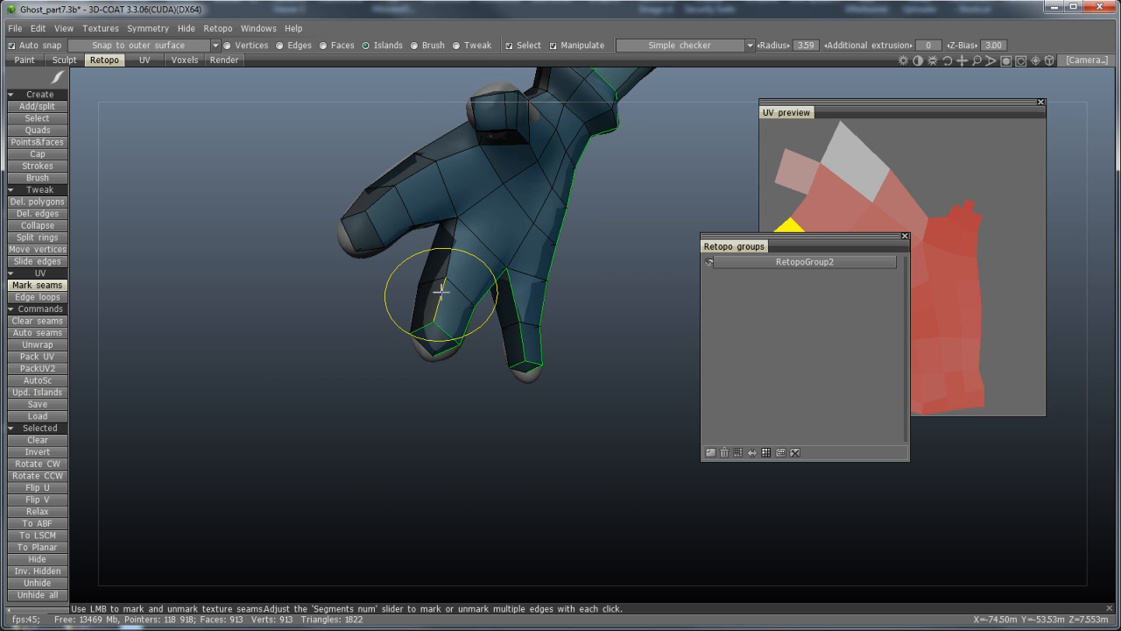
{"action": "left_click", "coordinate": [441, 294]}
{"action": "left_click_drag", "start_coordinate": [346, 352], "coordinate": [257, 300]}
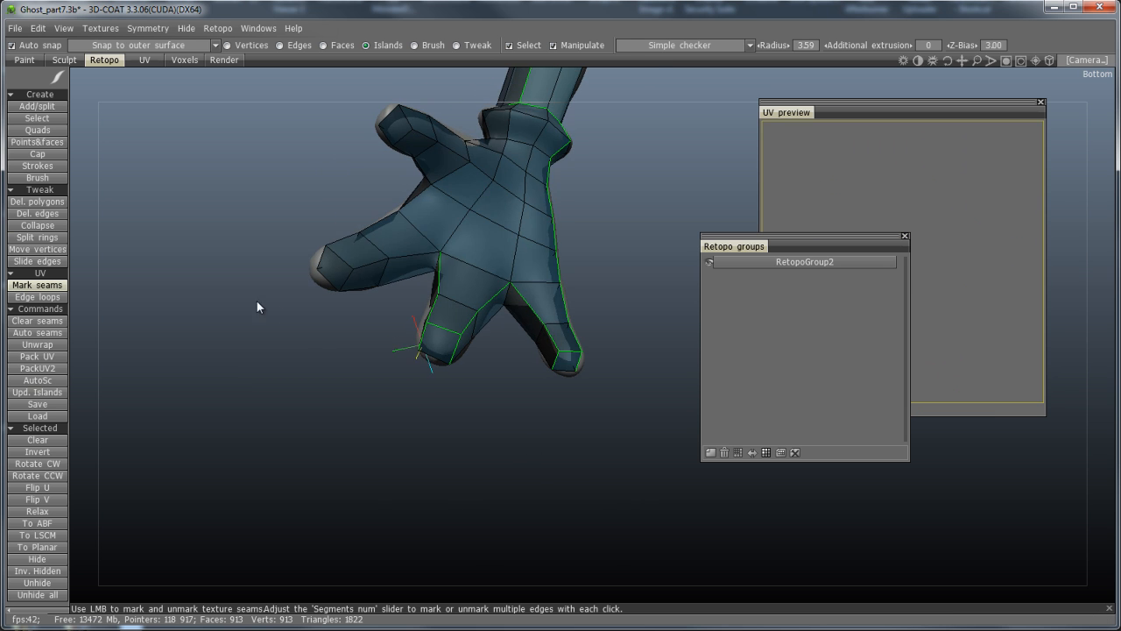
Mark the seam along both sides and around the tip of the right hand's index finger
{"action": "left_click", "coordinate": [403, 261]}
{"action": "left_click", "coordinate": [360, 267]}
{"action": "left_click", "coordinate": [350, 277]}
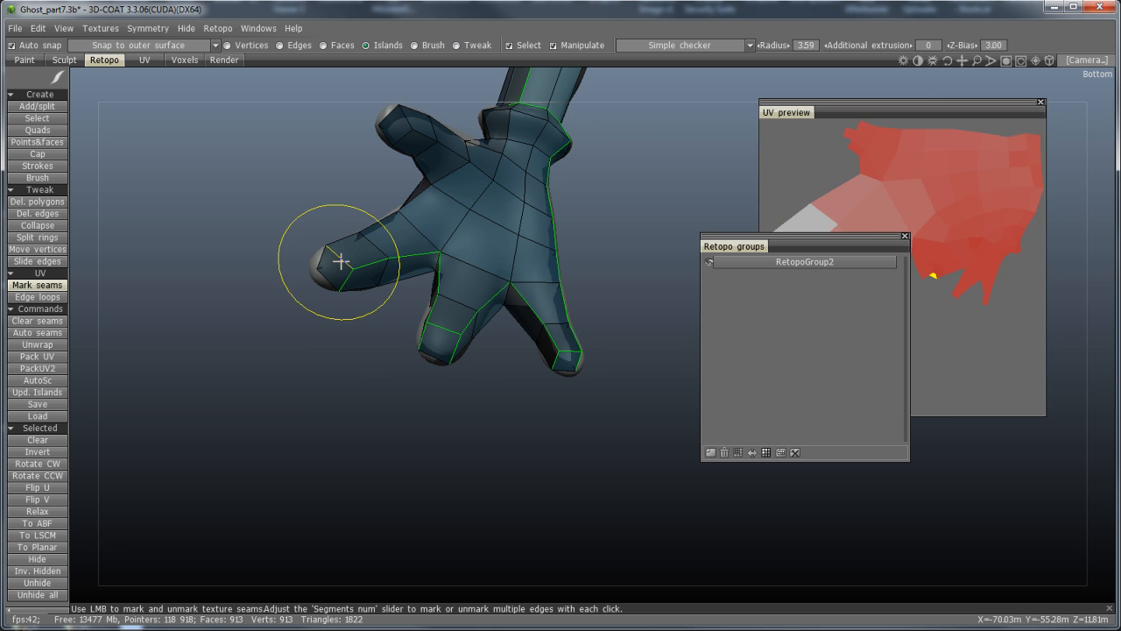
{"action": "left_click", "coordinate": [341, 260]}
{"action": "left_click_drag", "start_coordinate": [256, 303], "coordinate": [434, 420]}
{"action": "left_click", "coordinate": [319, 236]}
Continue the seam around the right thumb and back to the wrist, separating the palm from the back of the hand
{"action": "left_click_drag", "start_coordinate": [488, 297], "coordinate": [540, 158]}
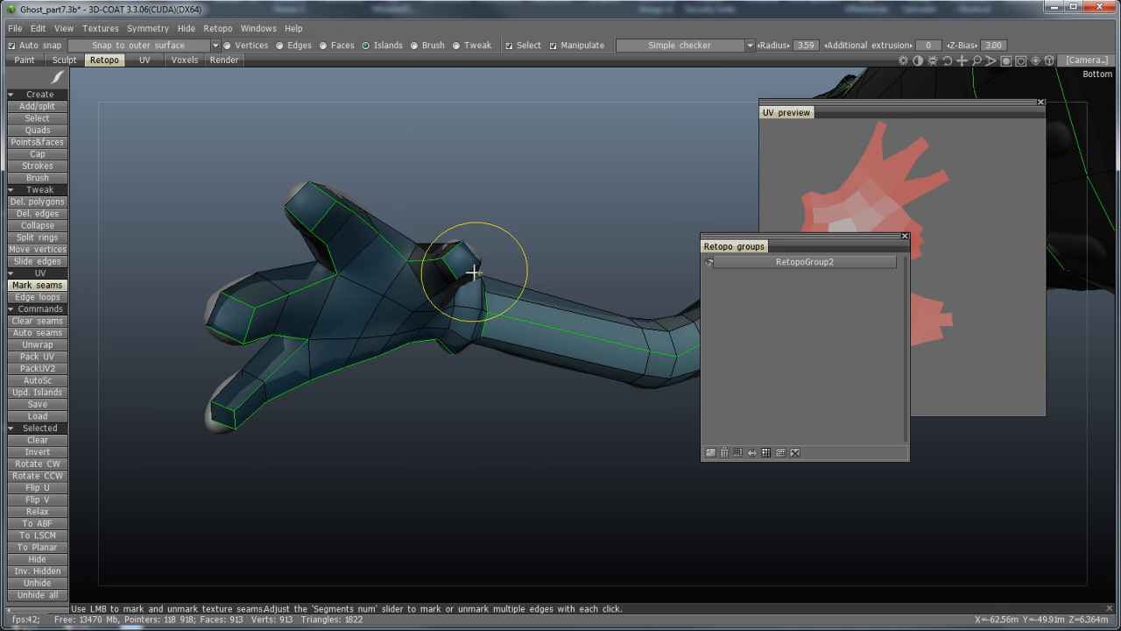
{"action": "left_click_drag", "start_coordinate": [516, 230], "coordinate": [539, 239]}
{"action": "mouse_move", "coordinate": [432, 203]}
{"action": "left_mouse_down"}
{"action": "mouse_move", "coordinate": [362, 275]}
{"action": "mouse_move", "coordinate": [413, 410]}
{"action": "left_mouse_up"}
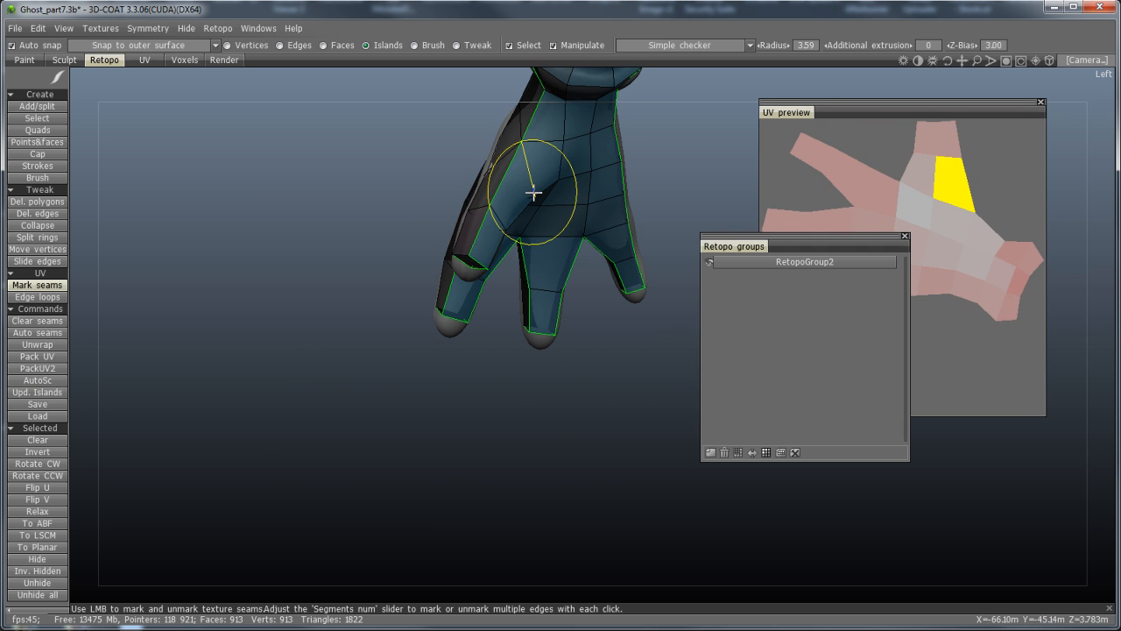
{"action": "left_click_drag", "start_coordinate": [315, 328], "coordinate": [356, 349]}
{"action": "left_click_drag", "start_coordinate": [472, 387], "coordinate": [402, 439]}
Close the Retopo groups window and mark a vertical seam across the belt at the centre of the back
{"action": "scroll", "coordinate": [525, 426], "scroll_direction": "down", "scroll_amount": 8}
{"action": "left_click_drag", "start_coordinate": [510, 429], "coordinate": [260, 472]}
{"action": "left_click_drag", "start_coordinate": [318, 414], "coordinate": [590, 435]}
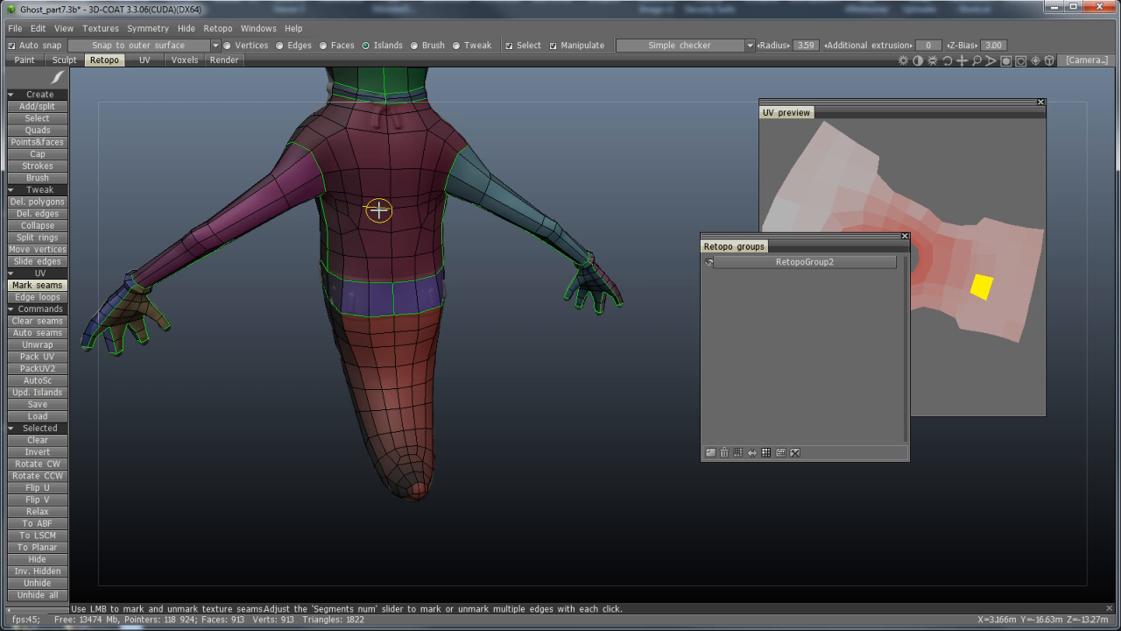
{"action": "left_click", "coordinate": [905, 236]}
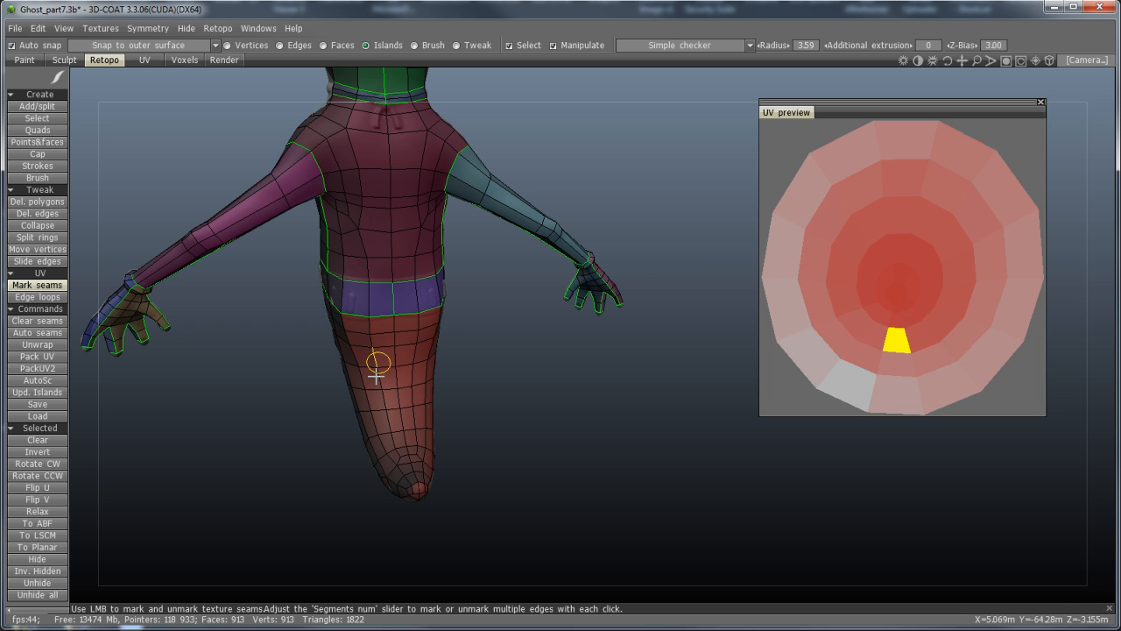
{"action": "middle_click_drag", "start_coordinate": [496, 468], "coordinate": [489, 398]}
{"action": "right_click_drag", "start_coordinate": [491, 426], "coordinate": [527, 441]}
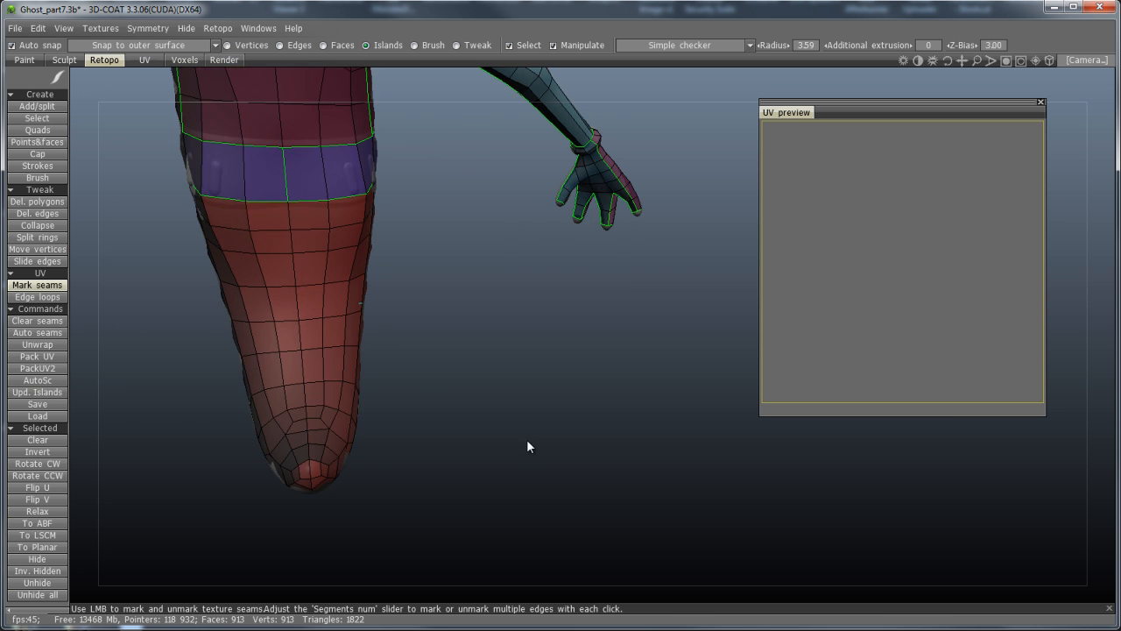
Mark a seam loop around the tail tip and a lengthwise seam up the back of the tail to the belt
{"action": "left_click", "coordinate": [310, 465]}
{"action": "left_click_drag", "start_coordinate": [408, 479], "coordinate": [510, 481]}
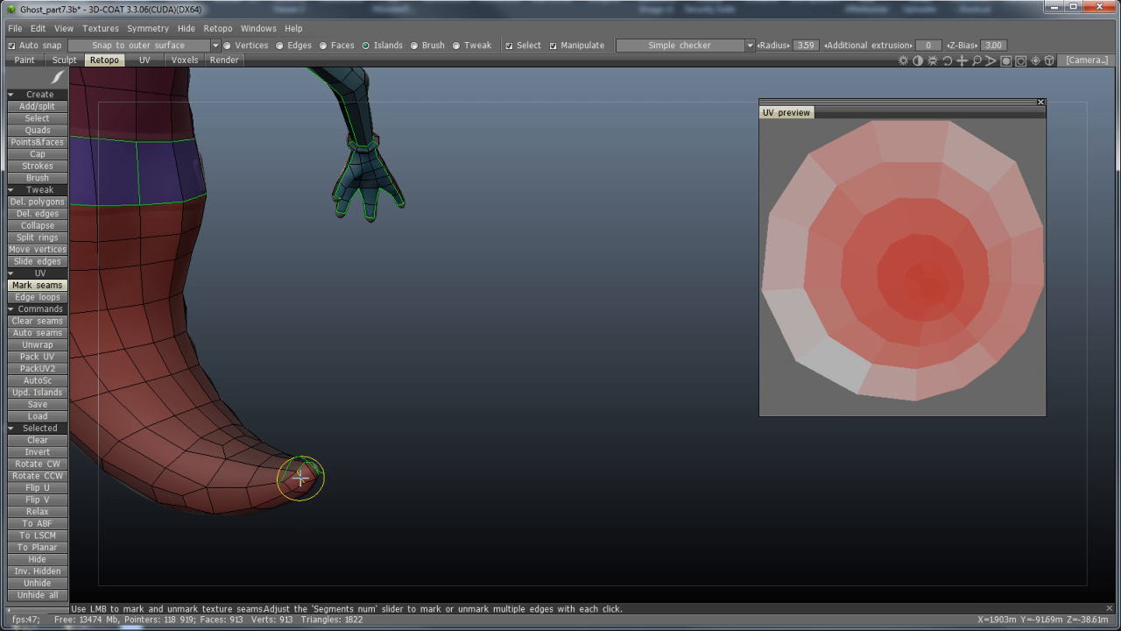
{"action": "left_click_drag", "start_coordinate": [399, 473], "coordinate": [333, 543]}
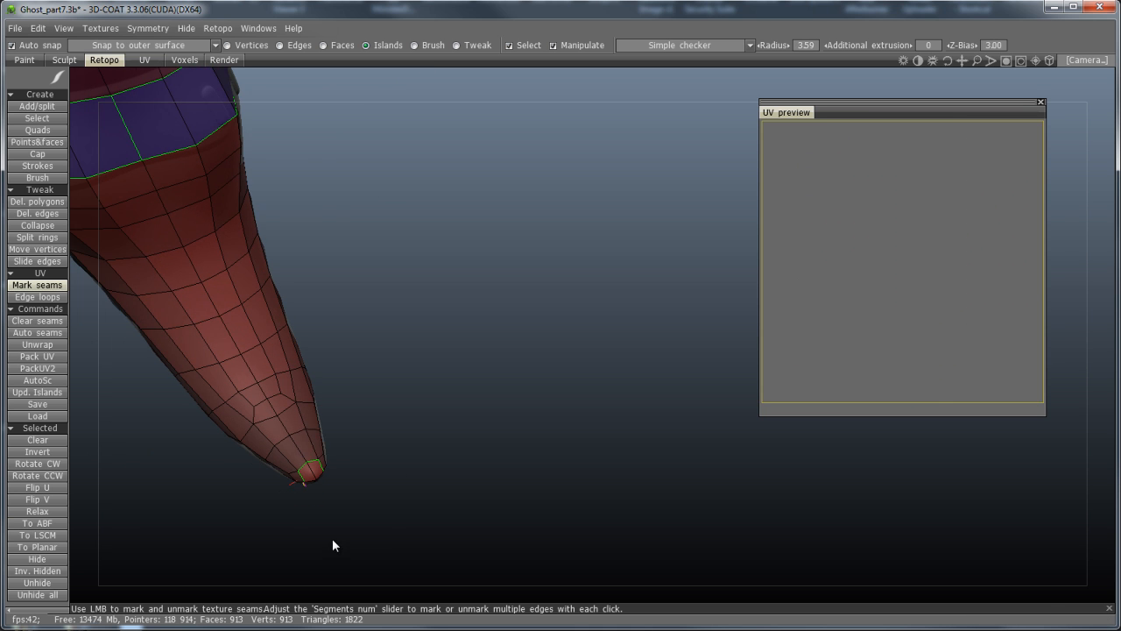
{"action": "left_click", "coordinate": [293, 445]}
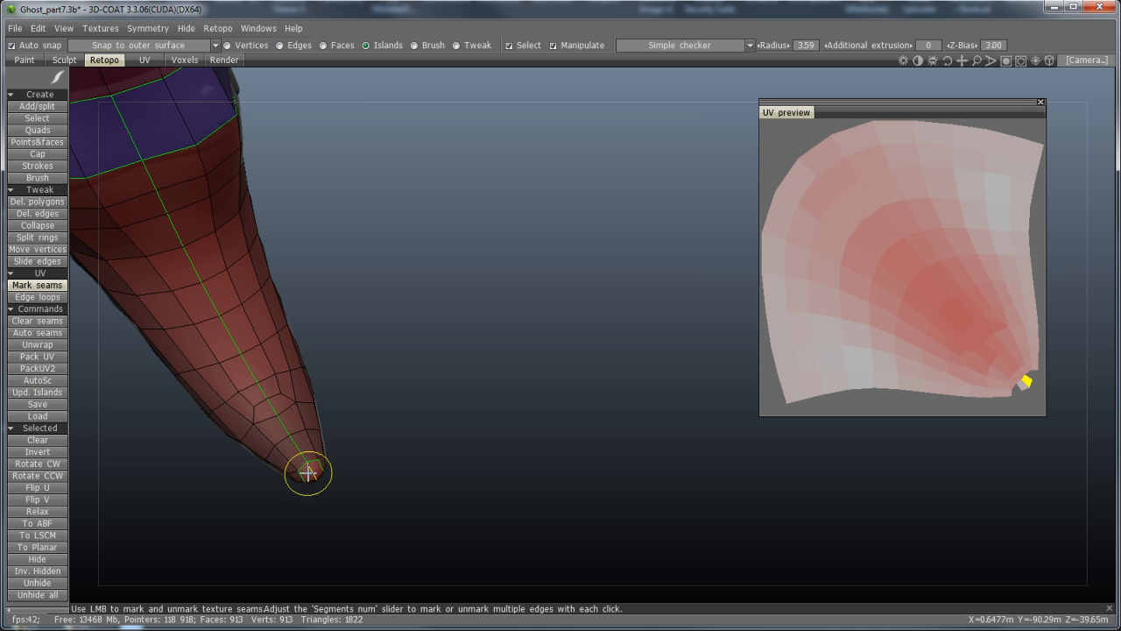
{"action": "left_click_drag", "start_coordinate": [394, 448], "coordinate": [578, 474]}
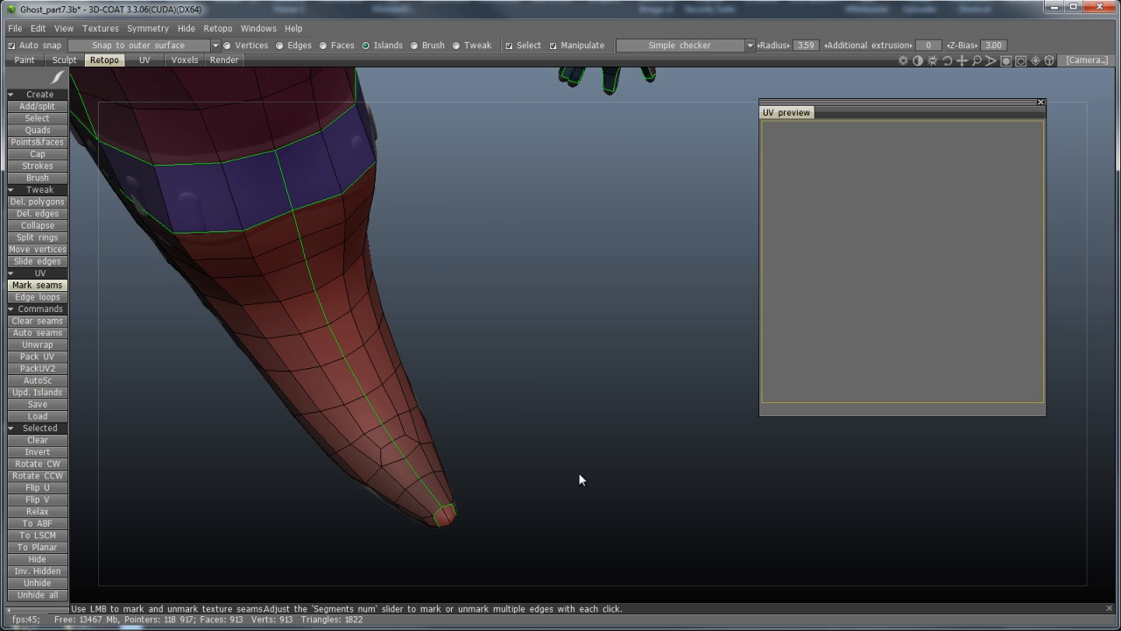
Unwrap the ghost character's retopology mesh along the marked seams
{"action": "scroll", "coordinate": [552, 461], "scroll_direction": "down", "scroll_amount": 5}
{"action": "left_click_drag", "start_coordinate": [336, 495], "coordinate": [540, 484]}
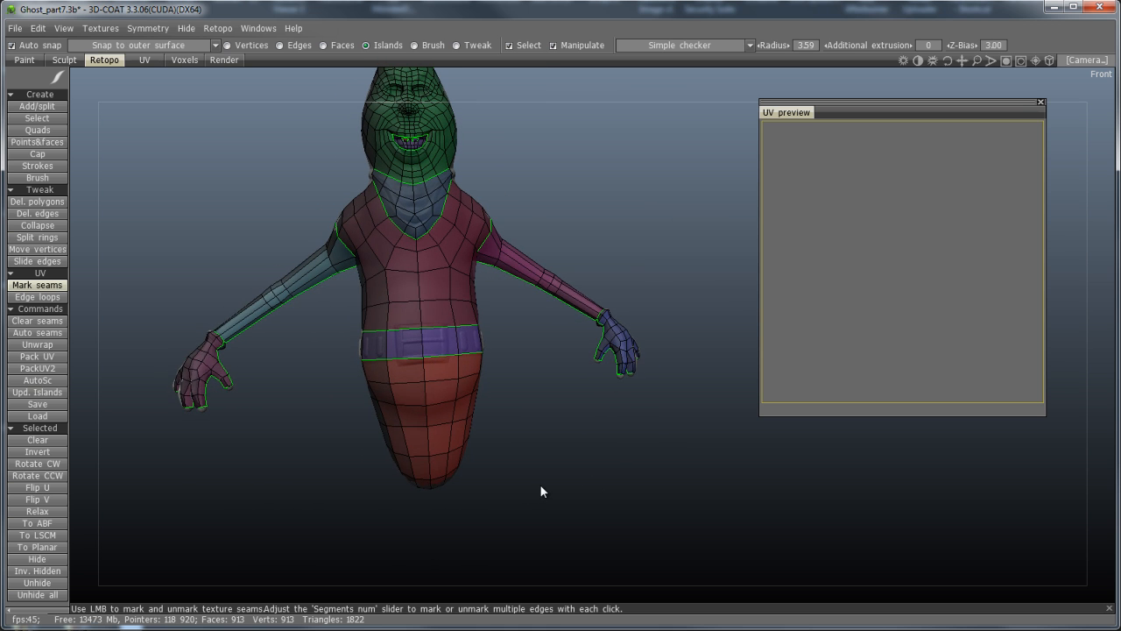
{"action": "middle_click_drag", "start_coordinate": [548, 435], "coordinate": [547, 499]}
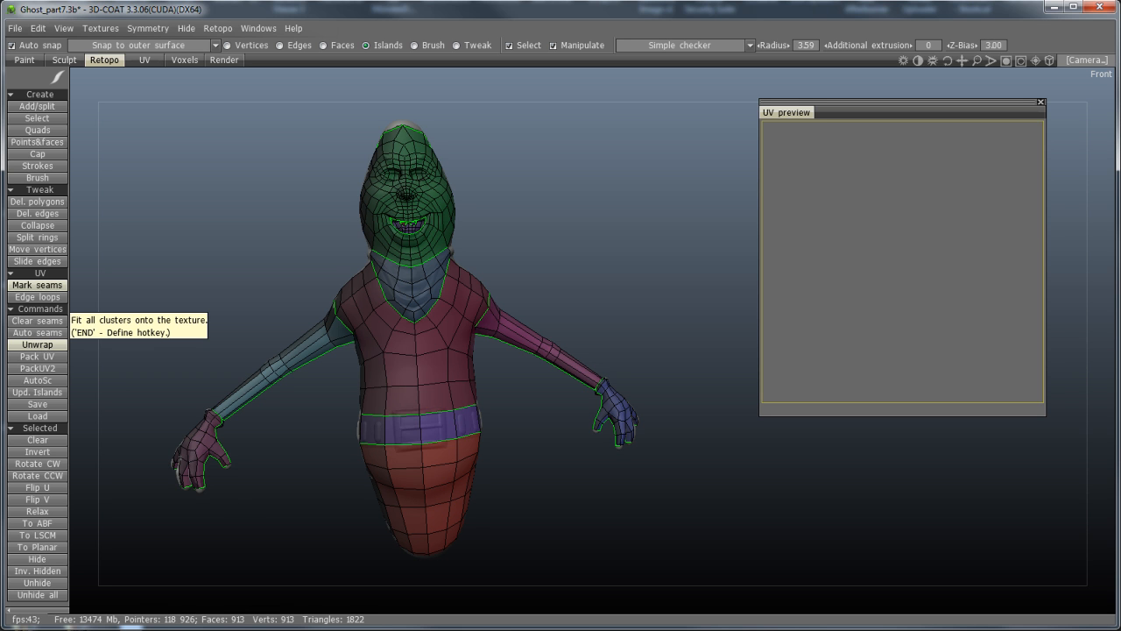
{"action": "left_click", "coordinate": [37, 345]}
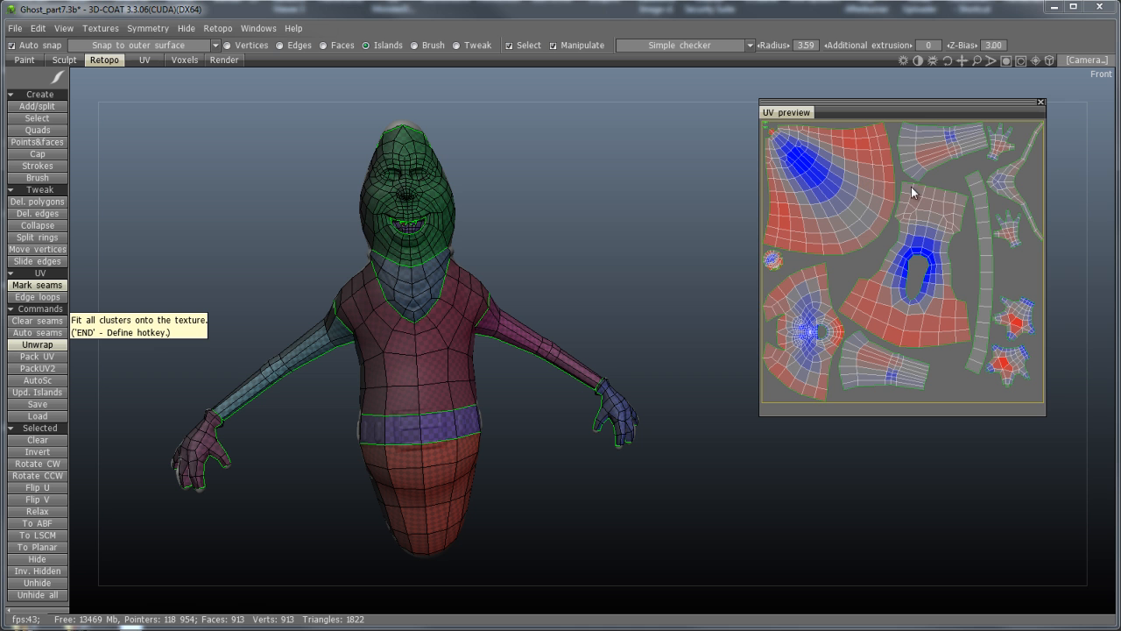
Move and enlarge the UV preview window so that the whole texture square is visible with space around it
{"action": "left_click_drag", "start_coordinate": [926, 111], "coordinate": [829, 150]}
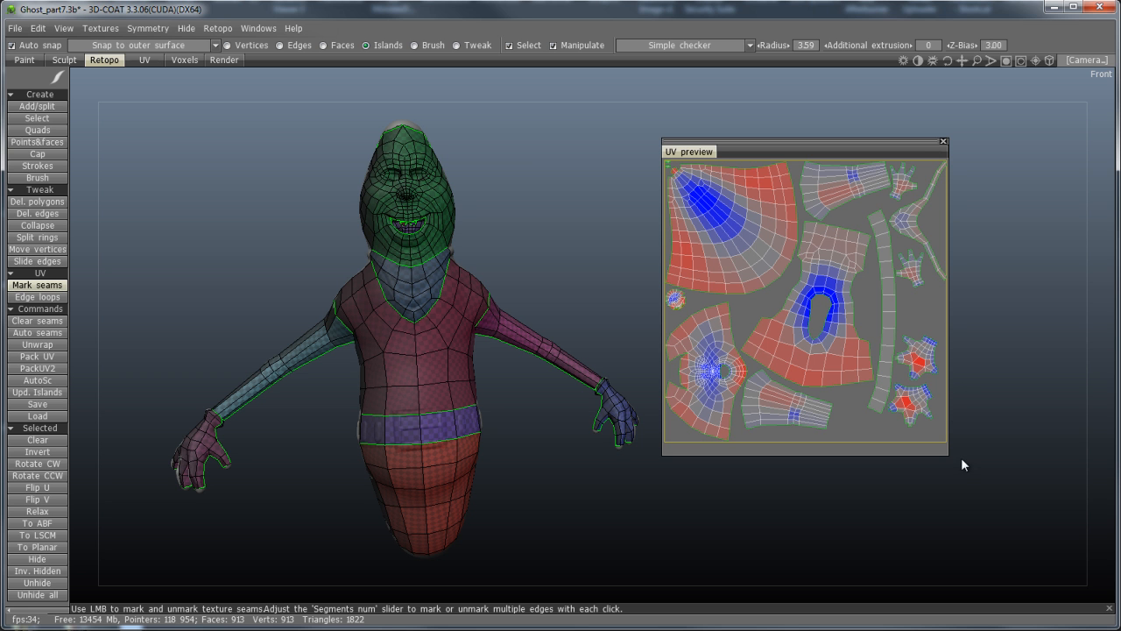
{"action": "left_click_drag", "start_coordinate": [946, 454], "coordinate": [1068, 540]}
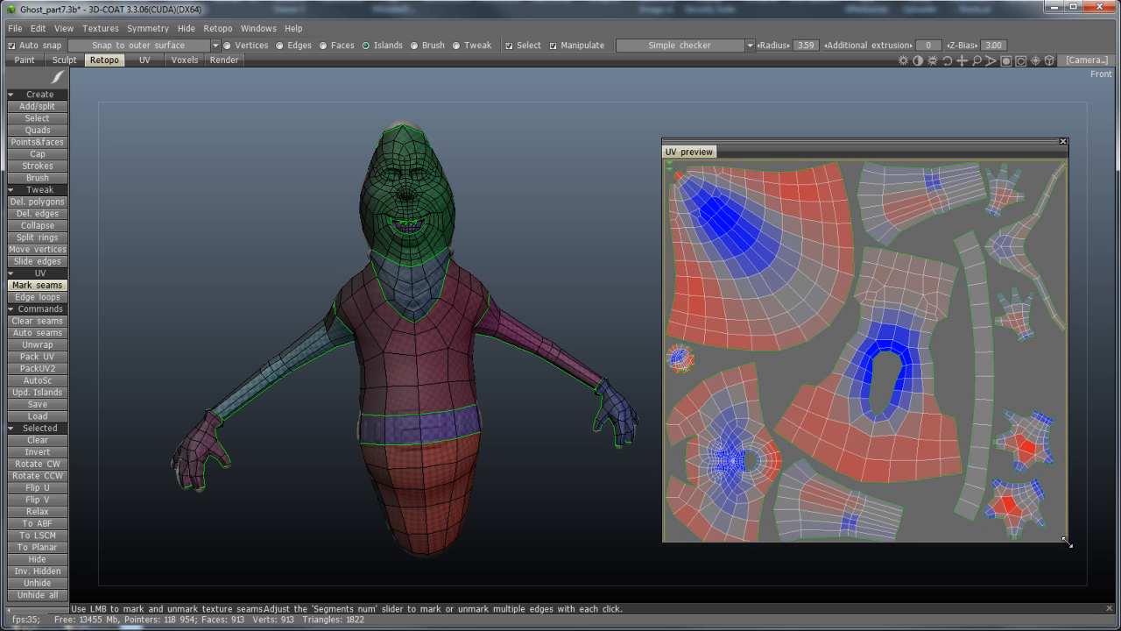
{"action": "left_click_drag", "start_coordinate": [663, 138], "coordinate": [642, 74]}
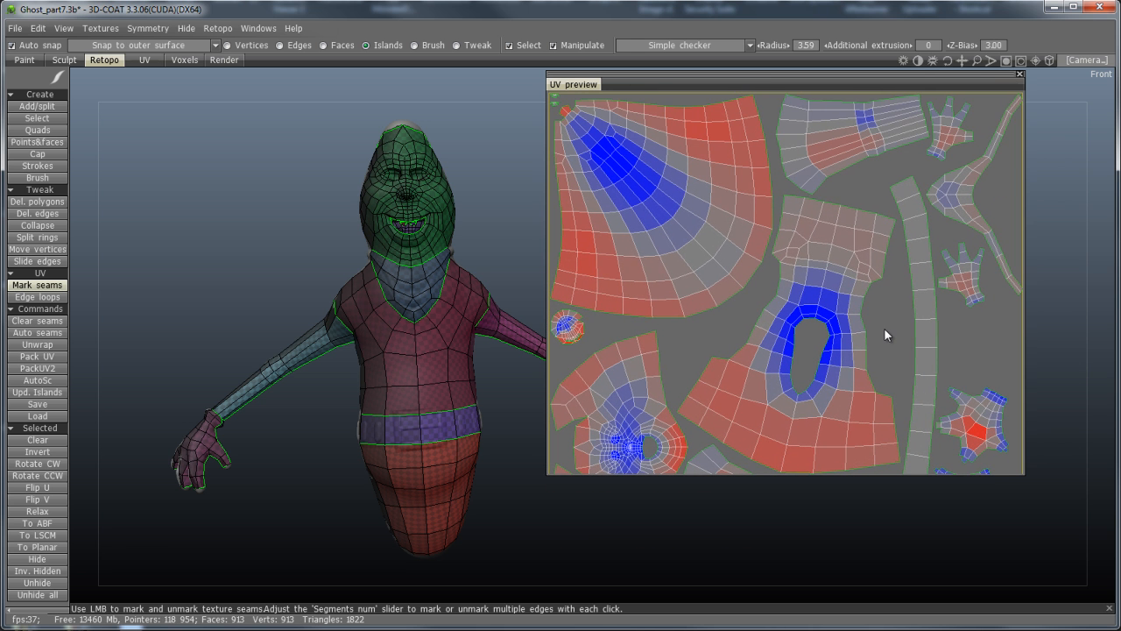
{"action": "scroll", "coordinate": [884, 327], "scroll_direction": "down", "scroll_amount": 3}
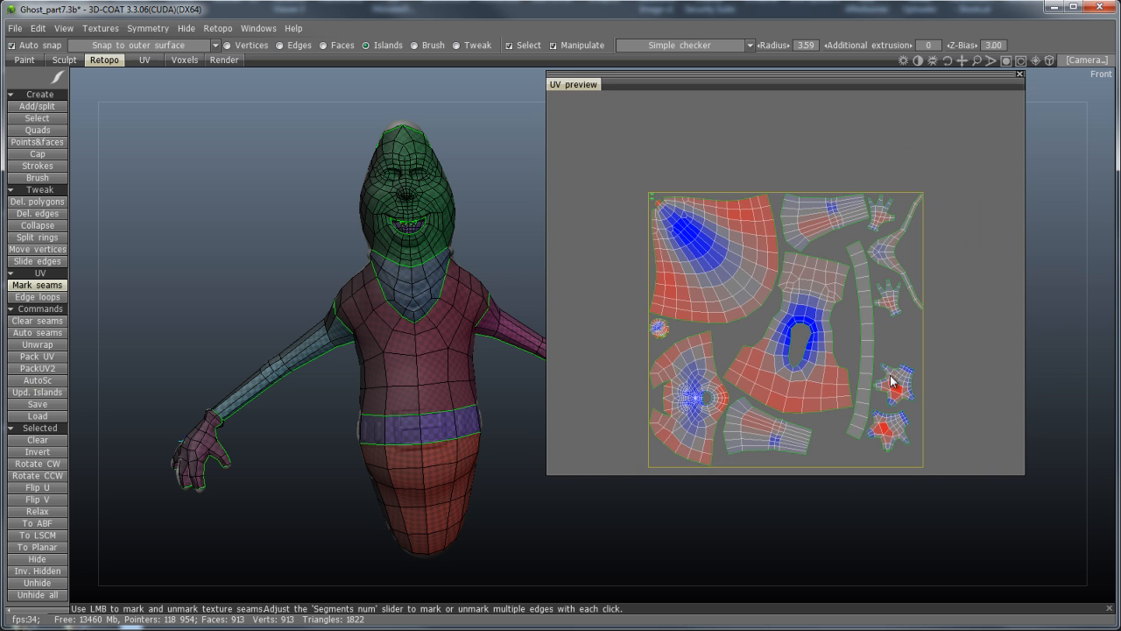
Select the tail, torso and both arm islands together and move them outside the texture square
{"action": "left_click", "coordinate": [745, 280]}
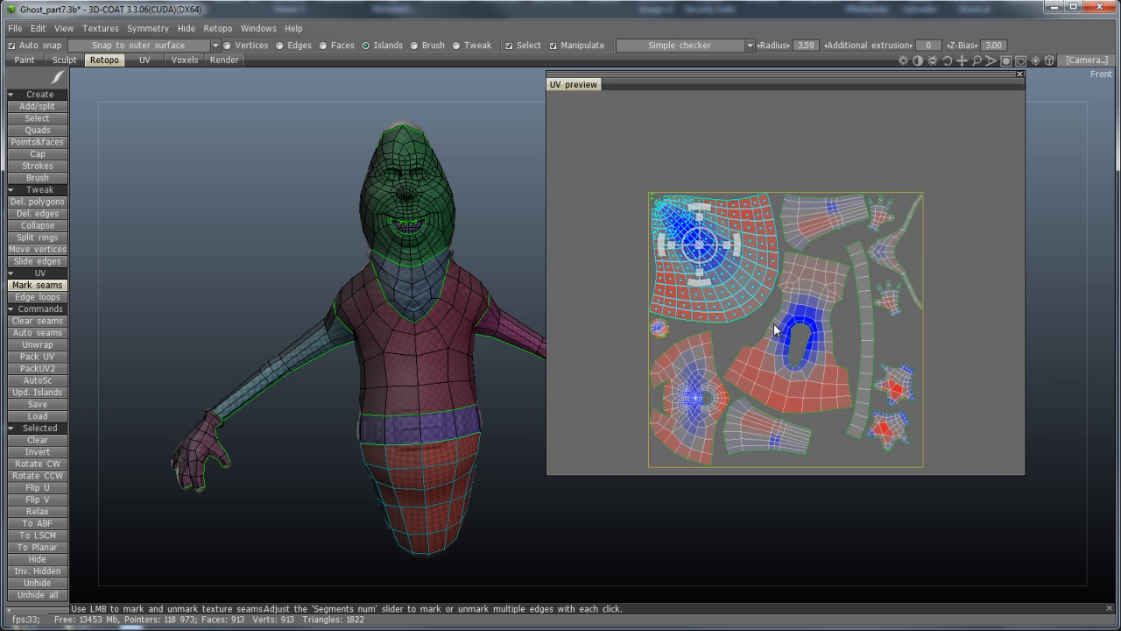
{"action": "left_click", "coordinate": [776, 334]}
{"action": "left_click", "coordinate": [769, 432]}
{"action": "left_click", "coordinate": [827, 219]}
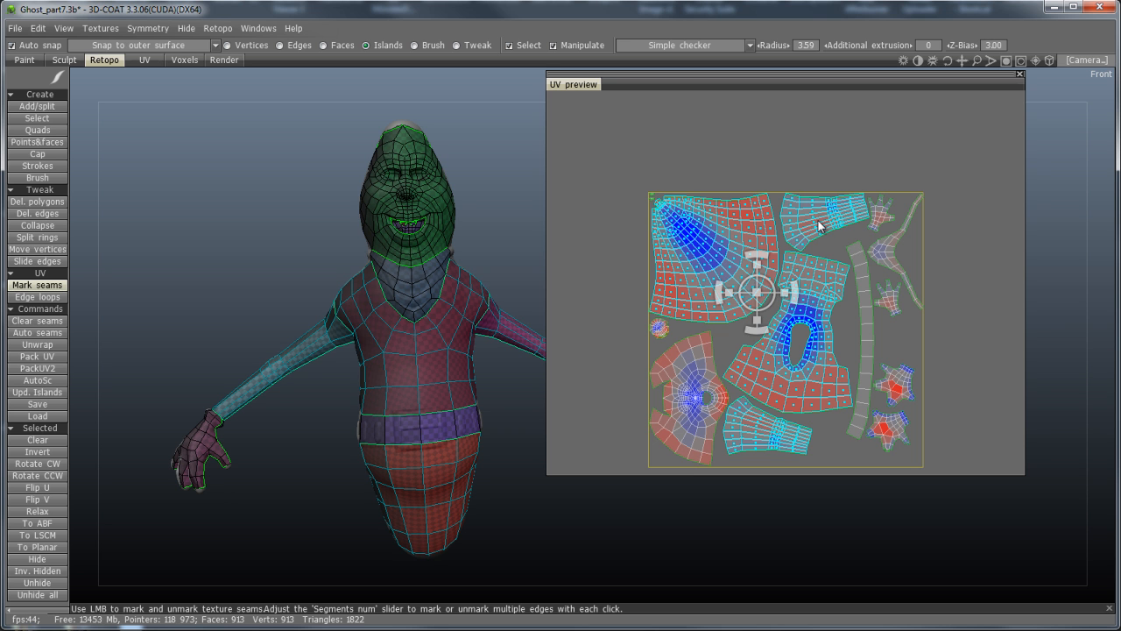
{"action": "left_click", "coordinate": [821, 220]}
{"action": "left_click", "coordinate": [726, 233]}
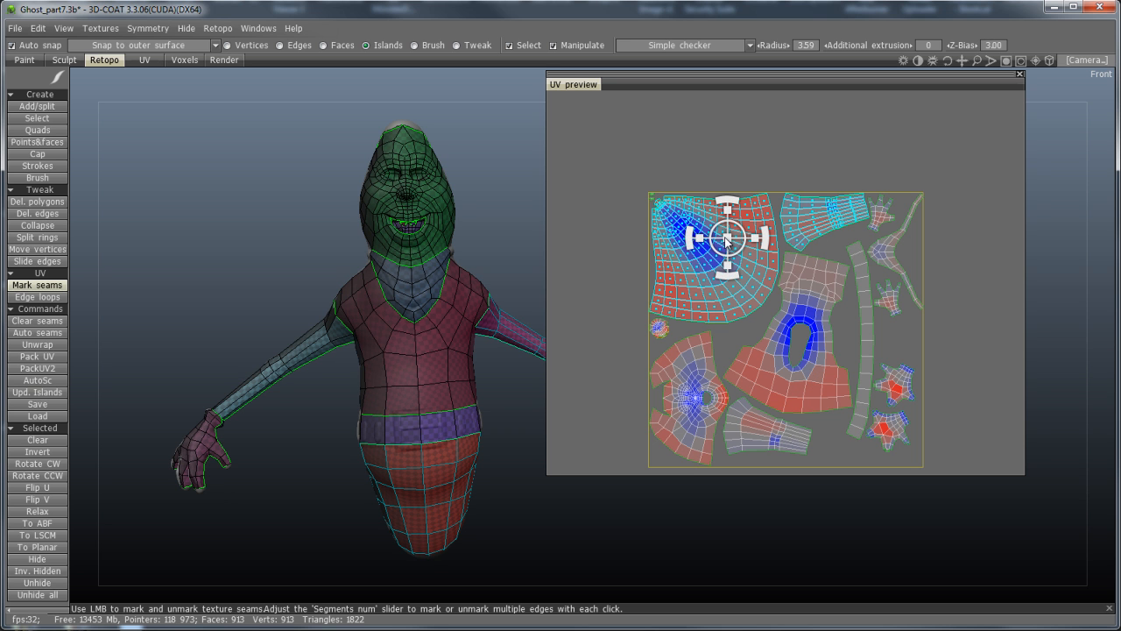
{"action": "left_click", "coordinate": [788, 282]}
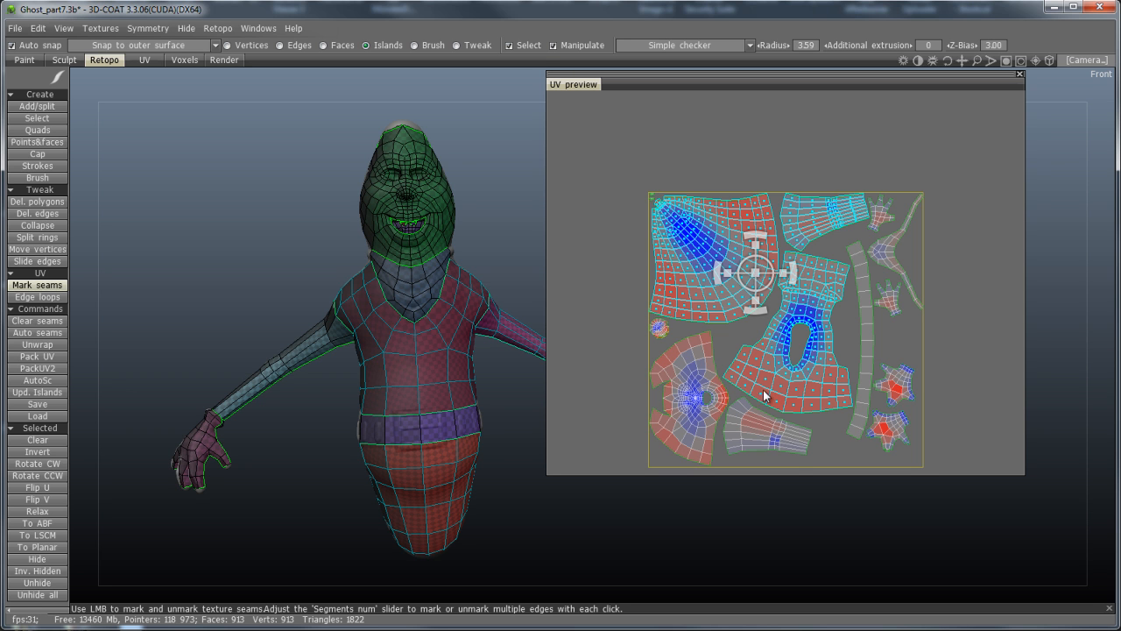
{"action": "left_click", "coordinate": [775, 445]}
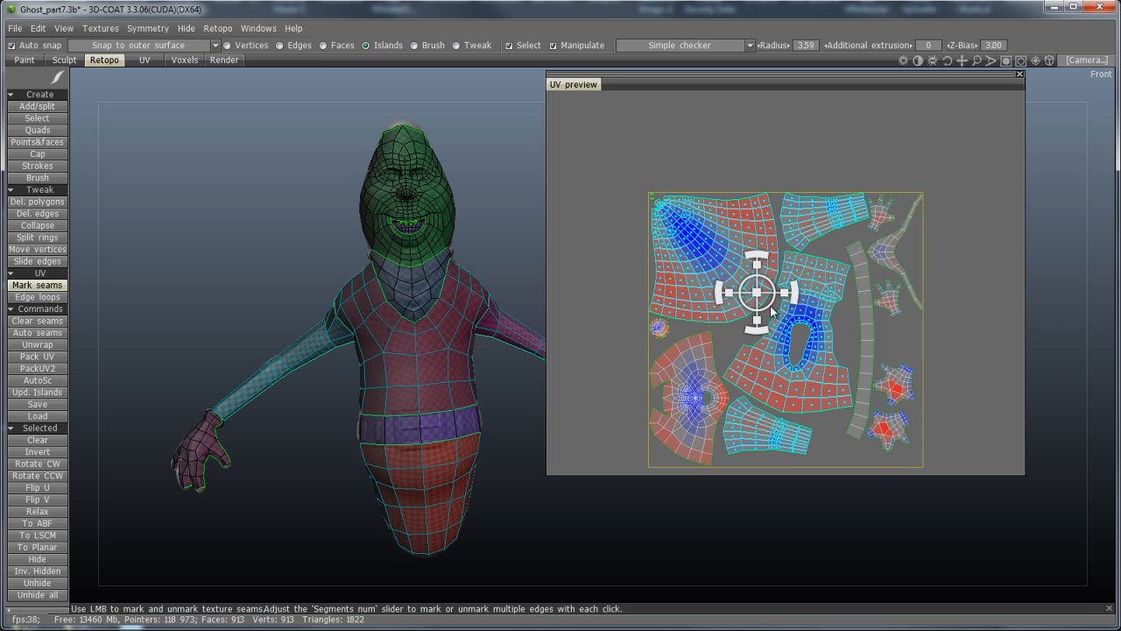
{"action": "left_click_drag", "start_coordinate": [770, 310], "coordinate": [560, 209]}
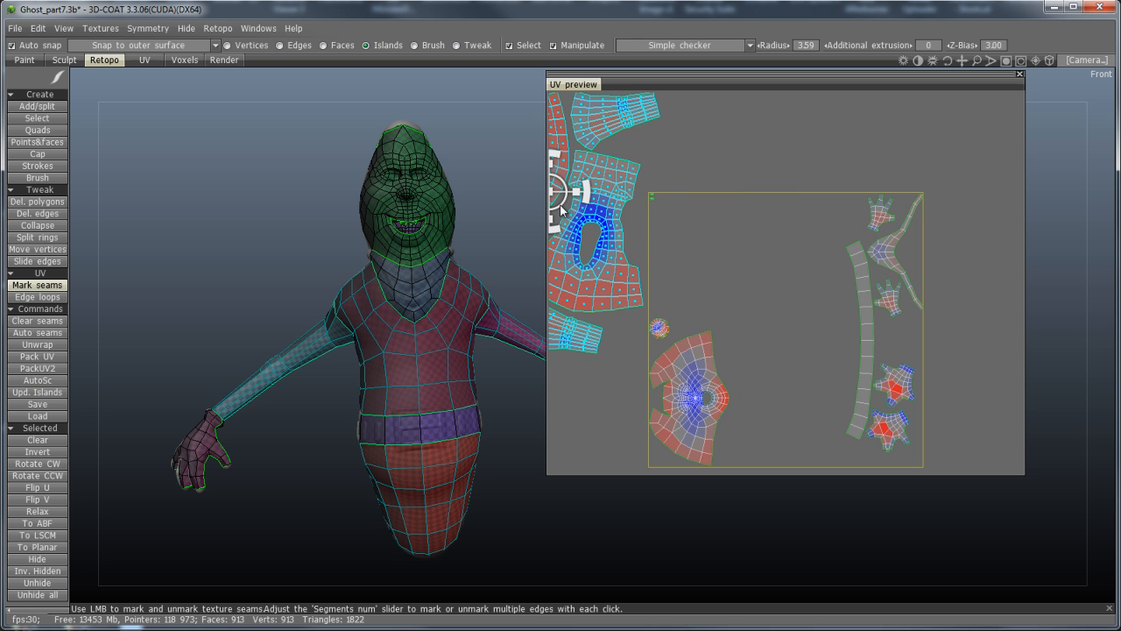
Rotate the head island clockwise so the face is upright and place it in the upper middle of the texture square
{"action": "left_click", "coordinate": [707, 387]}
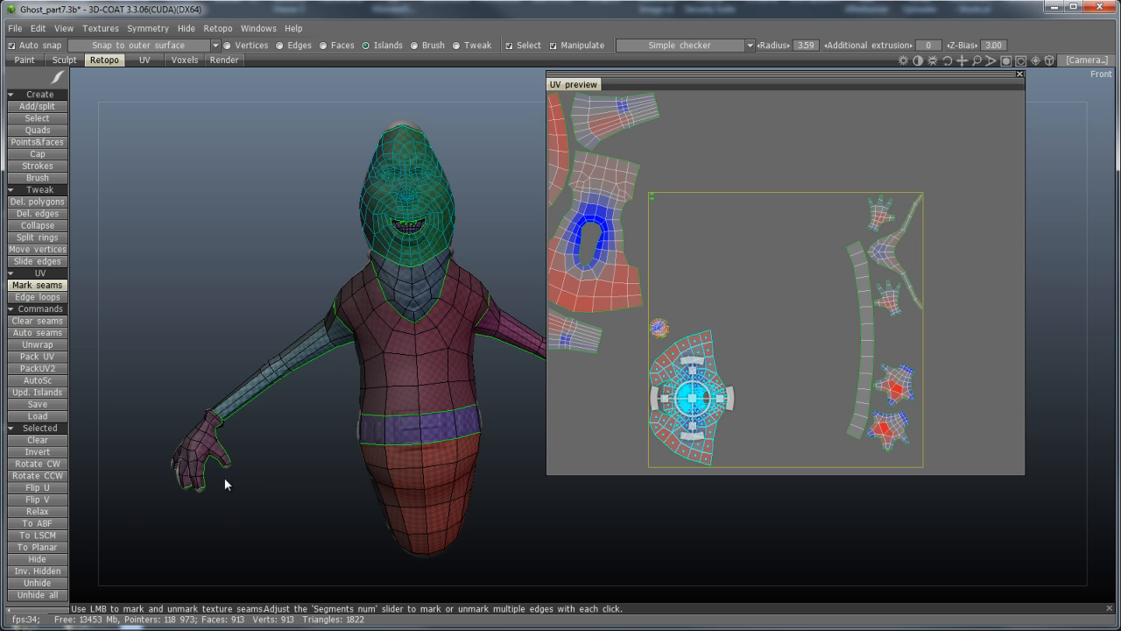
{"action": "left_click", "coordinate": [46, 466]}
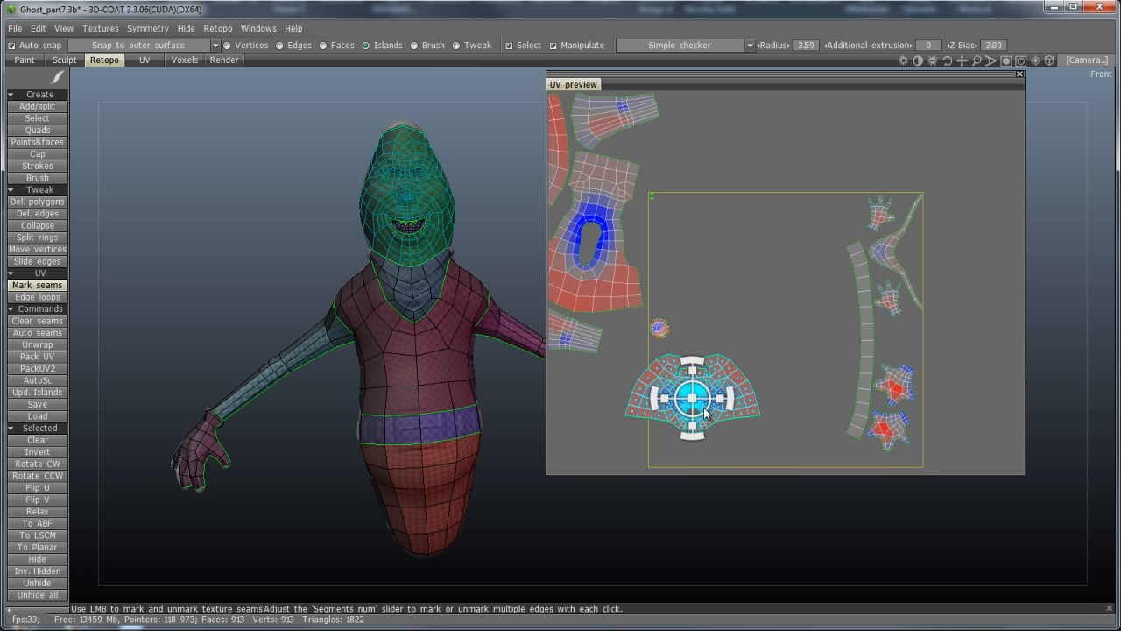
{"action": "left_click_drag", "start_coordinate": [706, 415], "coordinate": [772, 254]}
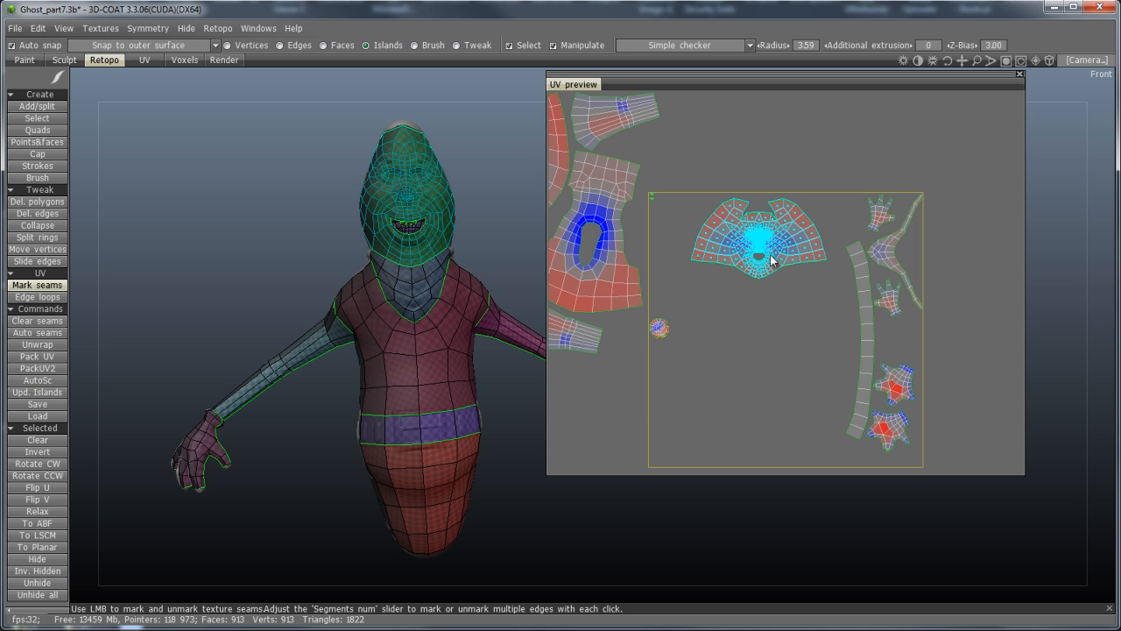
Rotate the belt island clockwise to lie horizontally and place it along the bottom edge of the texture square
{"action": "left_click", "coordinate": [863, 331]}
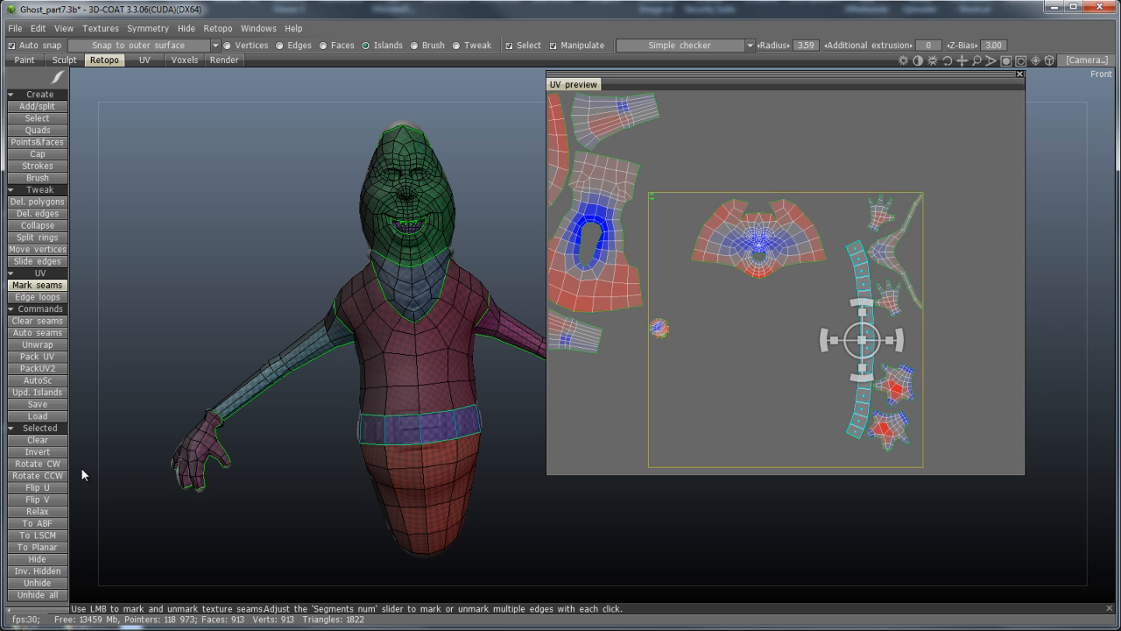
{"action": "left_click", "coordinate": [54, 463]}
{"action": "left_click_drag", "start_coordinate": [883, 359], "coordinate": [764, 465]}
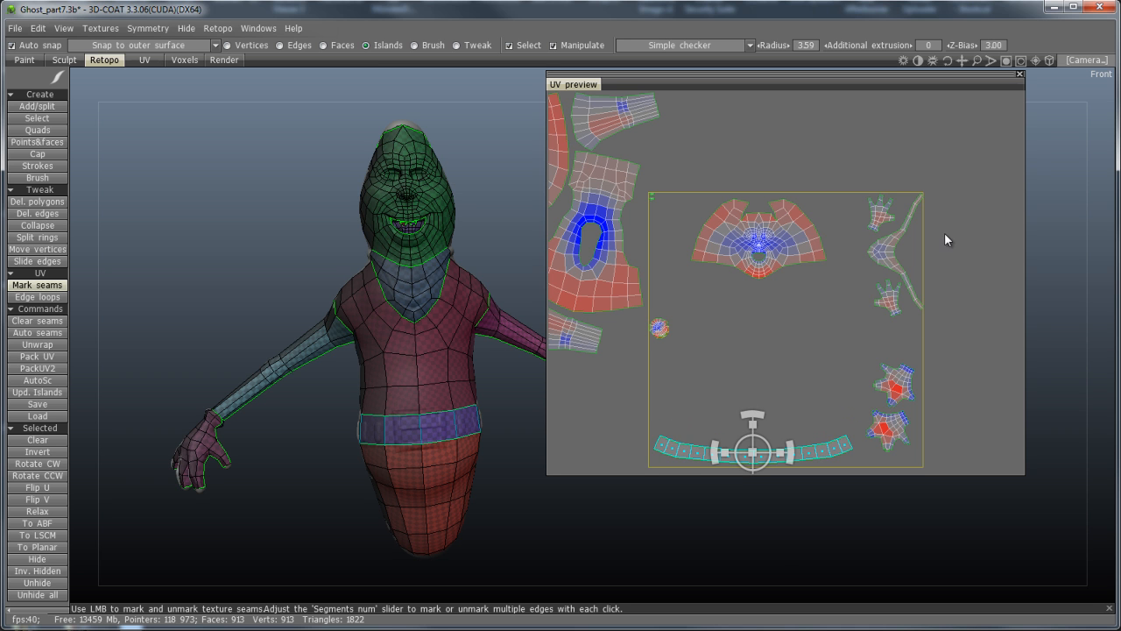
Rotate the collar island clockwise until its point faces down and place it directly beneath the head island
{"action": "left_click", "coordinate": [899, 257]}
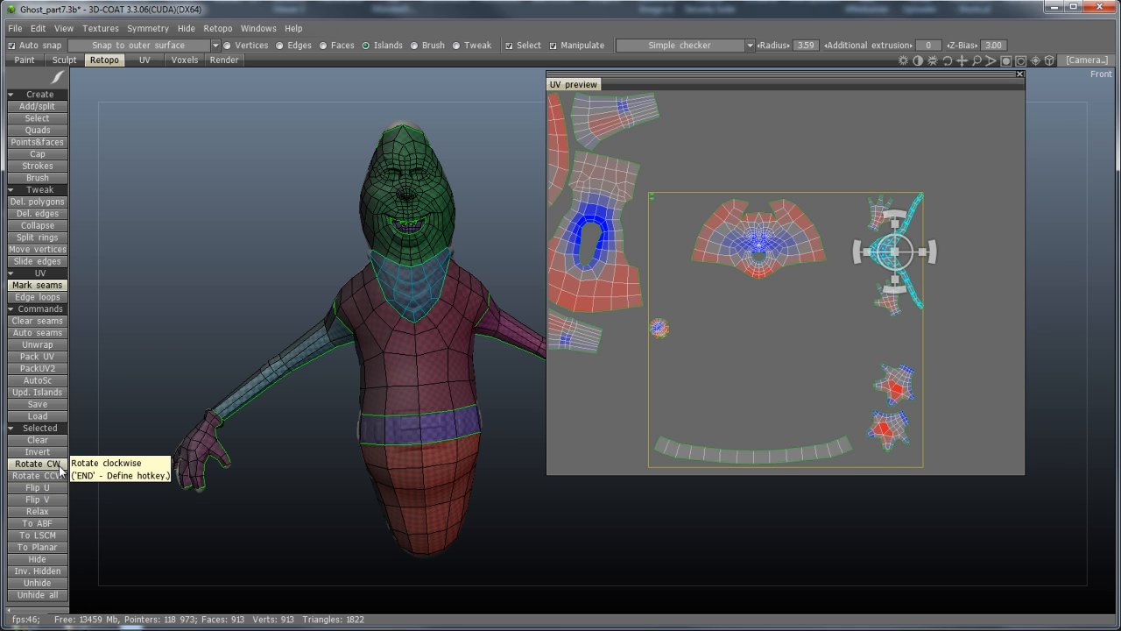
{"action": "left_click", "coordinate": [57, 465]}
{"action": "left_click", "coordinate": [59, 470]}
{"action": "left_click", "coordinate": [59, 469]}
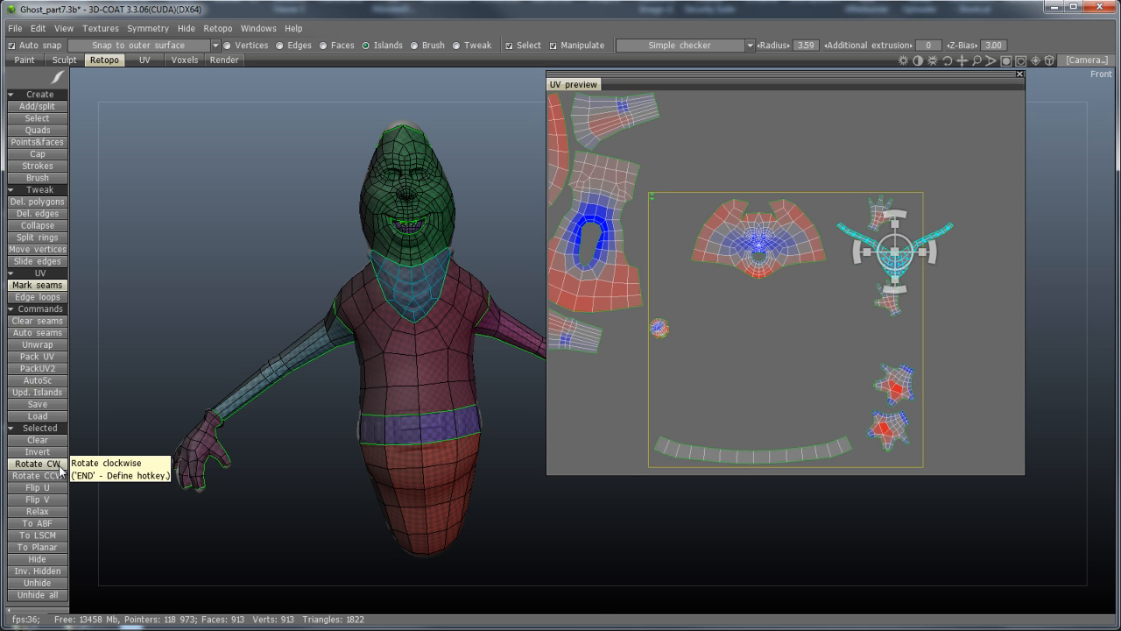
{"action": "left_click_drag", "start_coordinate": [908, 242], "coordinate": [771, 283]}
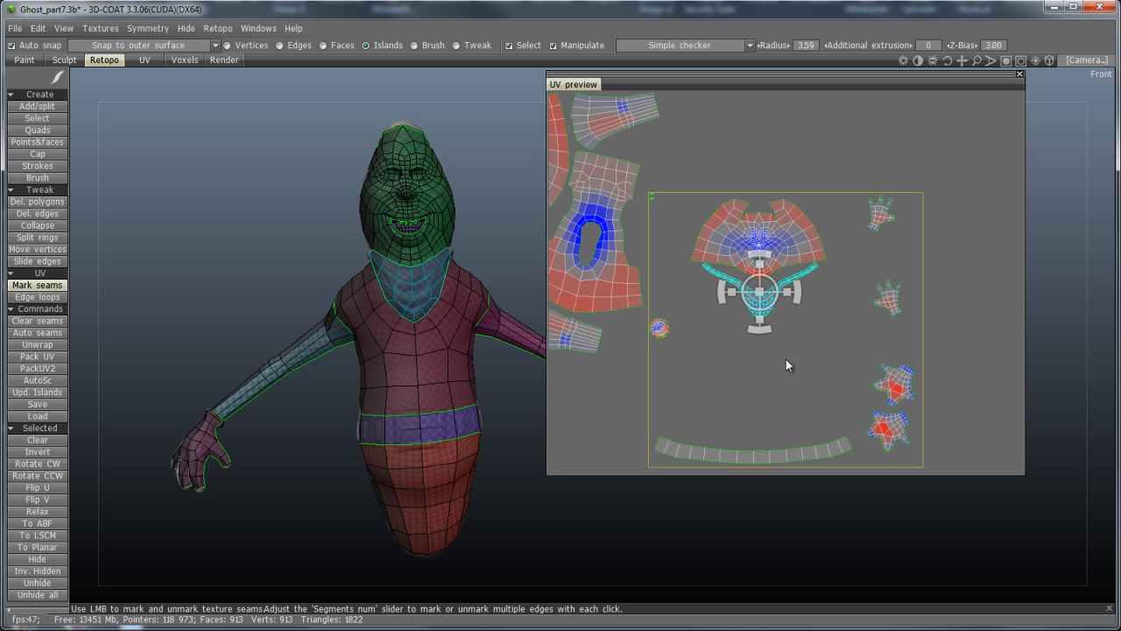
Move the two small hand islands down to the free space between the belt island and the large hand islands
{"action": "left_click", "coordinate": [884, 219]}
{"action": "left_click_drag", "start_coordinate": [895, 232], "coordinate": [836, 423]}
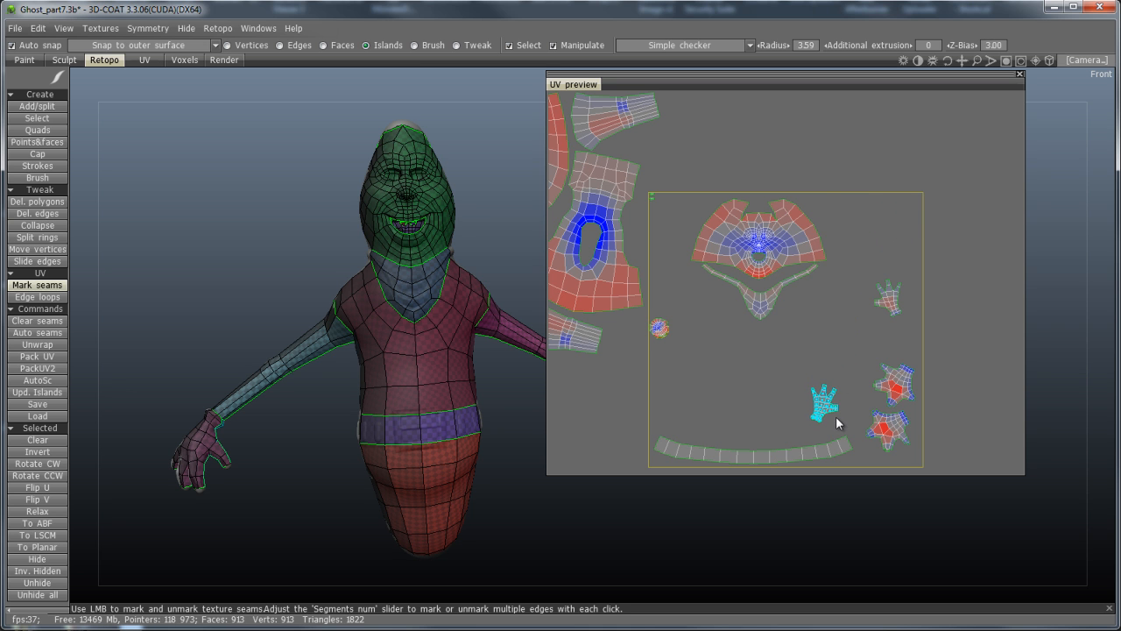
{"action": "left_click", "coordinate": [897, 305]}
{"action": "left_click_drag", "start_coordinate": [906, 318], "coordinate": [866, 394]}
Select the collar and head islands together and enlarge them to fill most of the texture square's width
{"action": "left_click", "coordinate": [774, 307]}
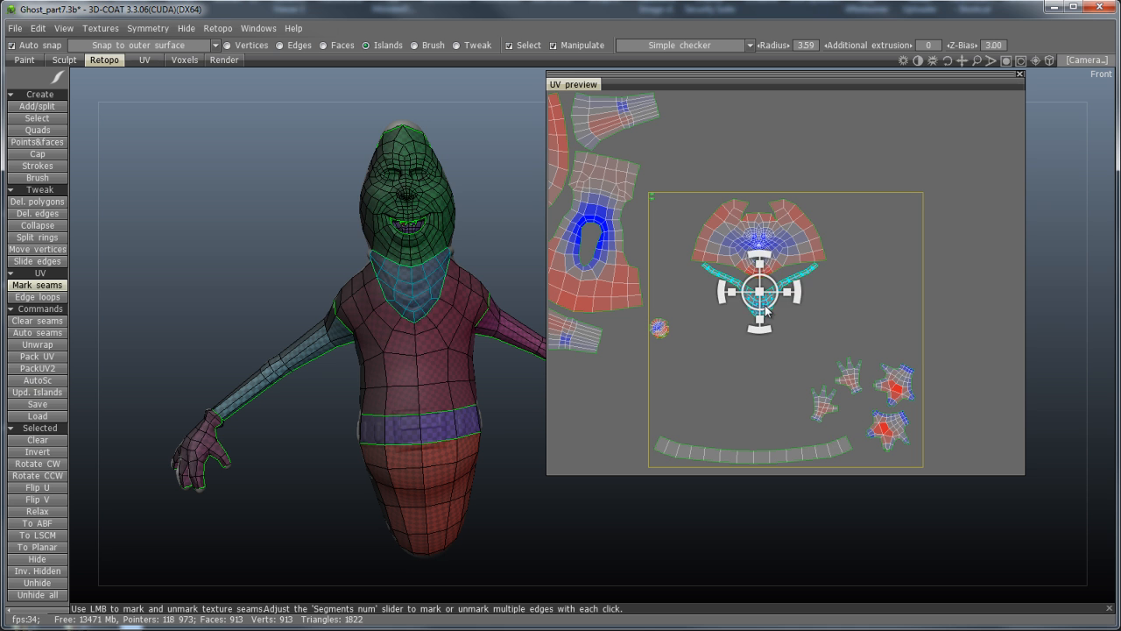
{"action": "left_click", "coordinate": [803, 254], "text": "shift"}
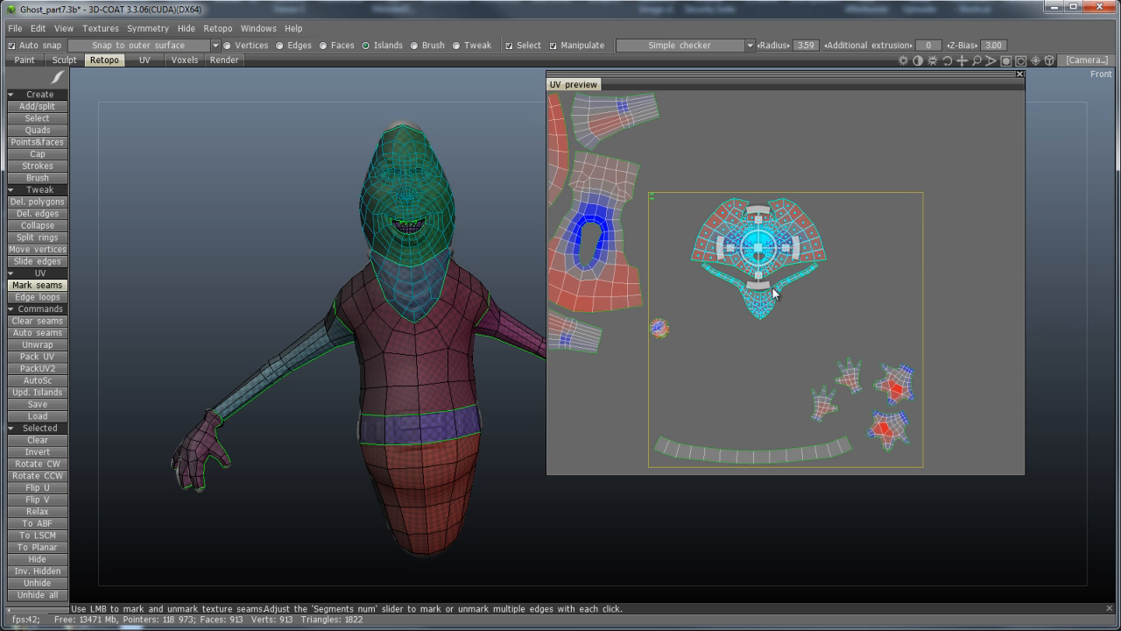
{"action": "left_click_drag", "start_coordinate": [760, 253], "coordinate": [795, 304]}
Move one small hand island above the belt's left end and the other just outside the square, clear of the collar island
{"action": "left_click", "coordinate": [848, 386]}
{"action": "left_click_drag", "start_coordinate": [856, 391], "coordinate": [679, 430]}
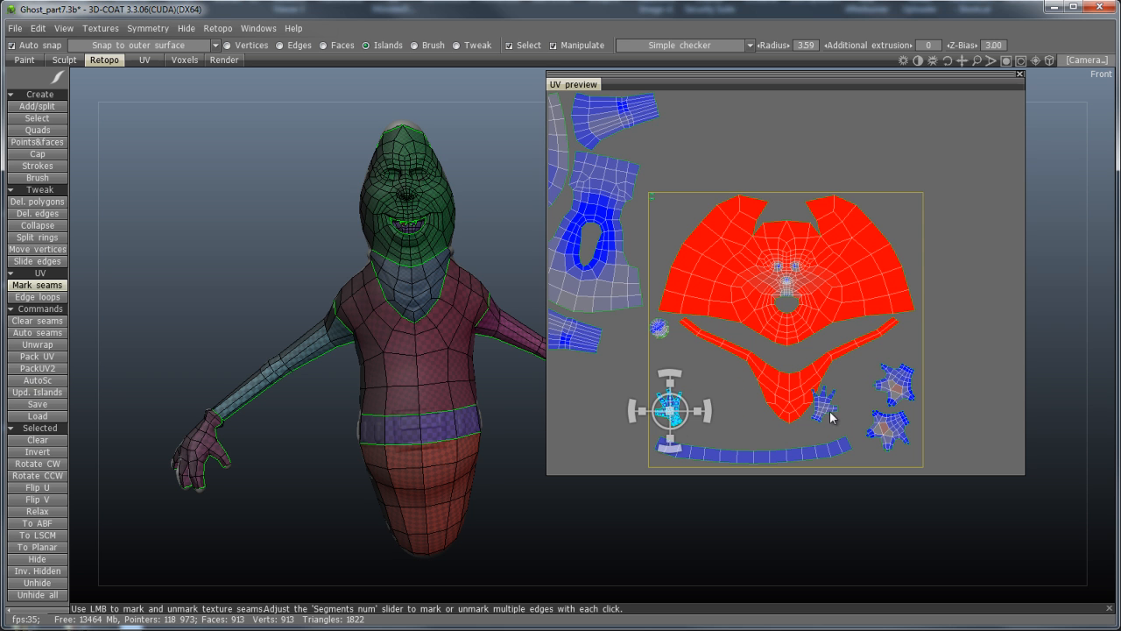
{"action": "left_click", "coordinate": [837, 419]}
{"action": "left_click_drag", "start_coordinate": [842, 421], "coordinate": [620, 431]}
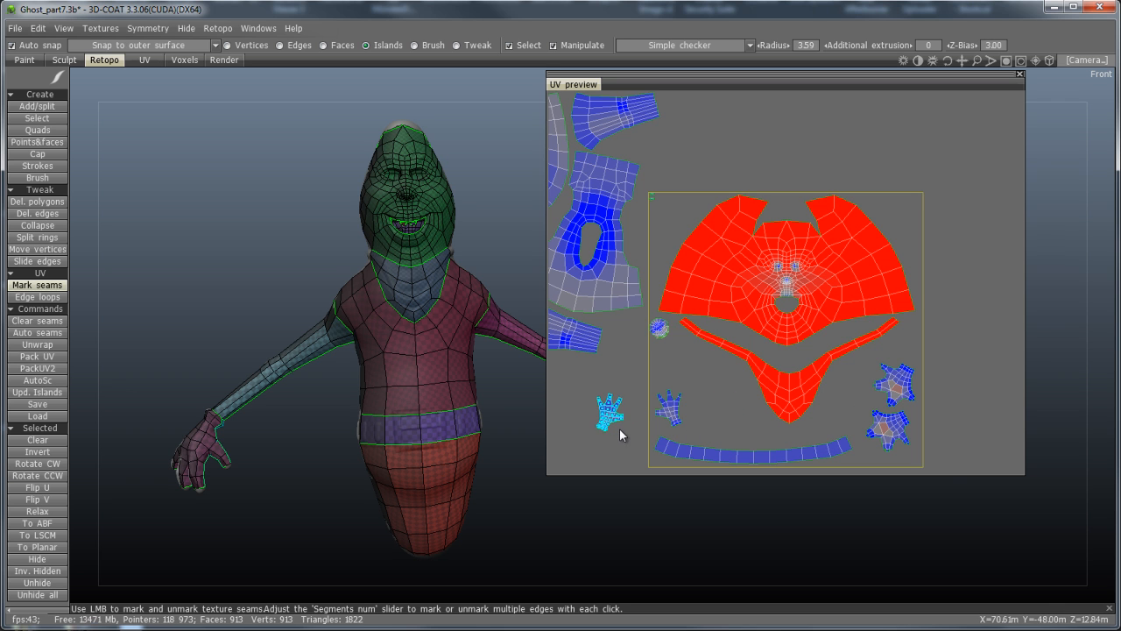
Move the mouth island into the head island's top notch, and slightly enlarge the head and collar islands to span the square's width
{"action": "left_click", "coordinate": [660, 330]}
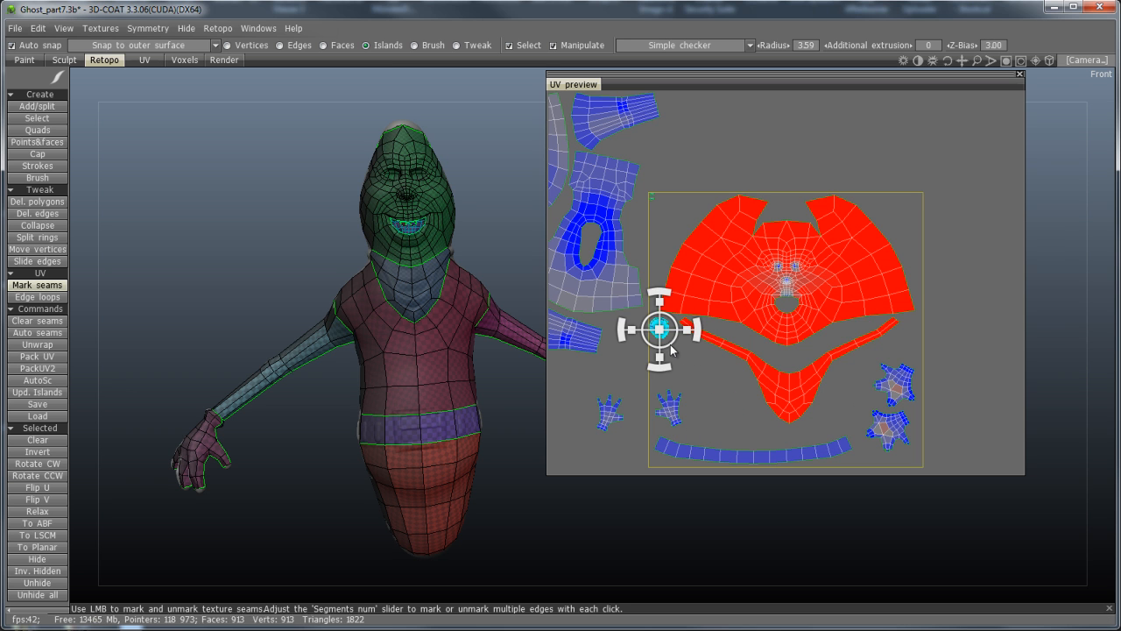
{"action": "left_click_drag", "start_coordinate": [665, 345], "coordinate": [796, 219]}
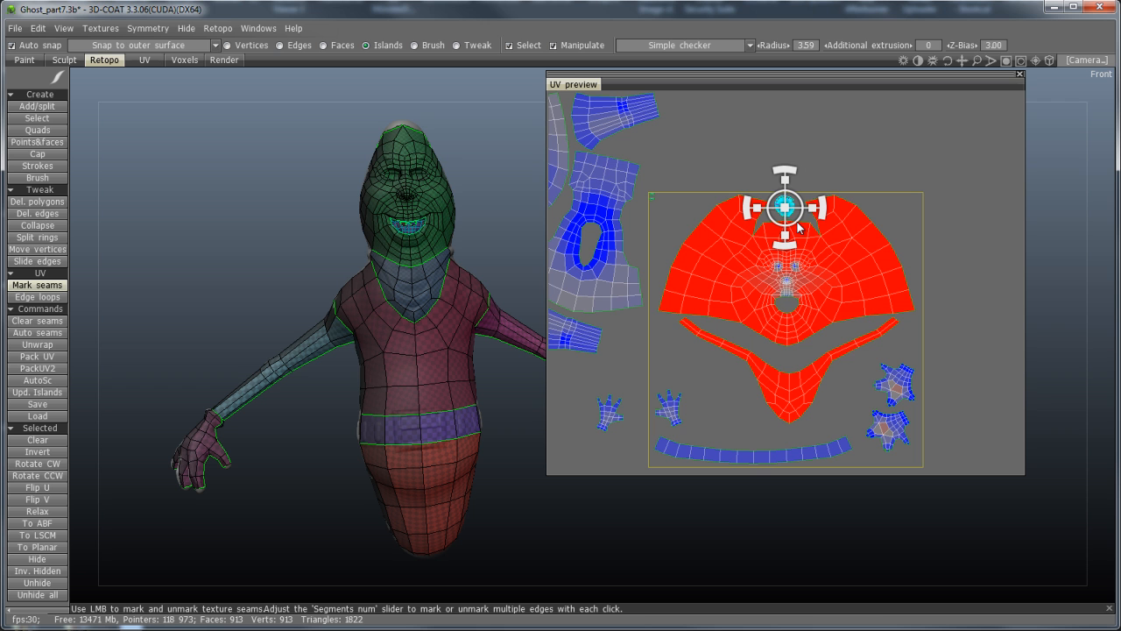
{"action": "left_click", "coordinate": [802, 323]}
{"action": "left_click_drag", "start_coordinate": [789, 279], "coordinate": [795, 296]}
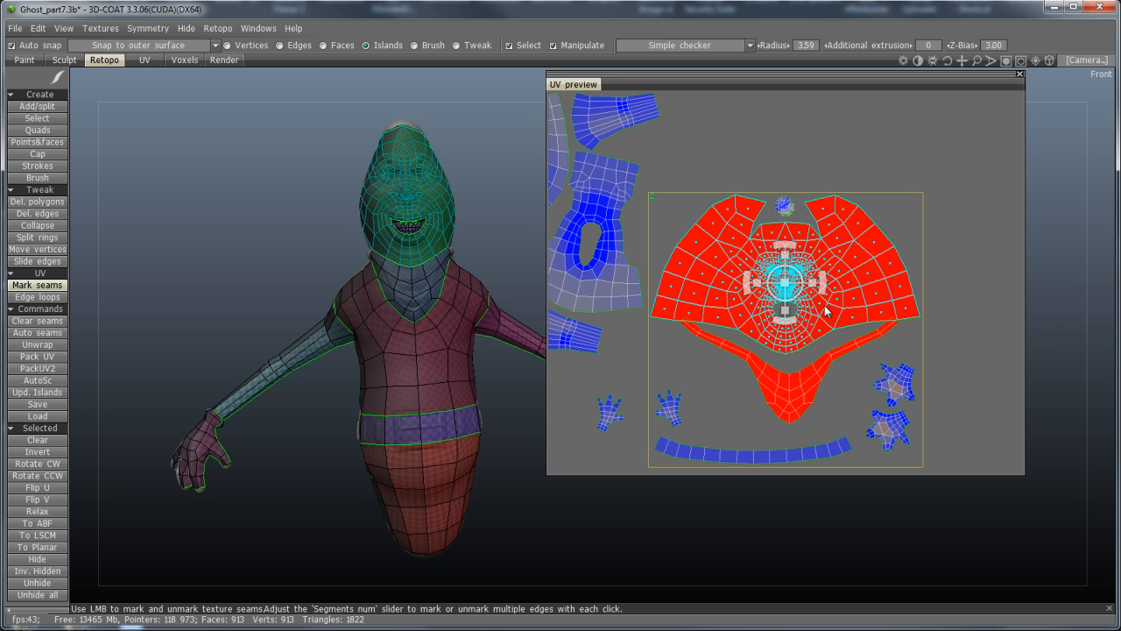
{"action": "left_click", "coordinate": [792, 390]}
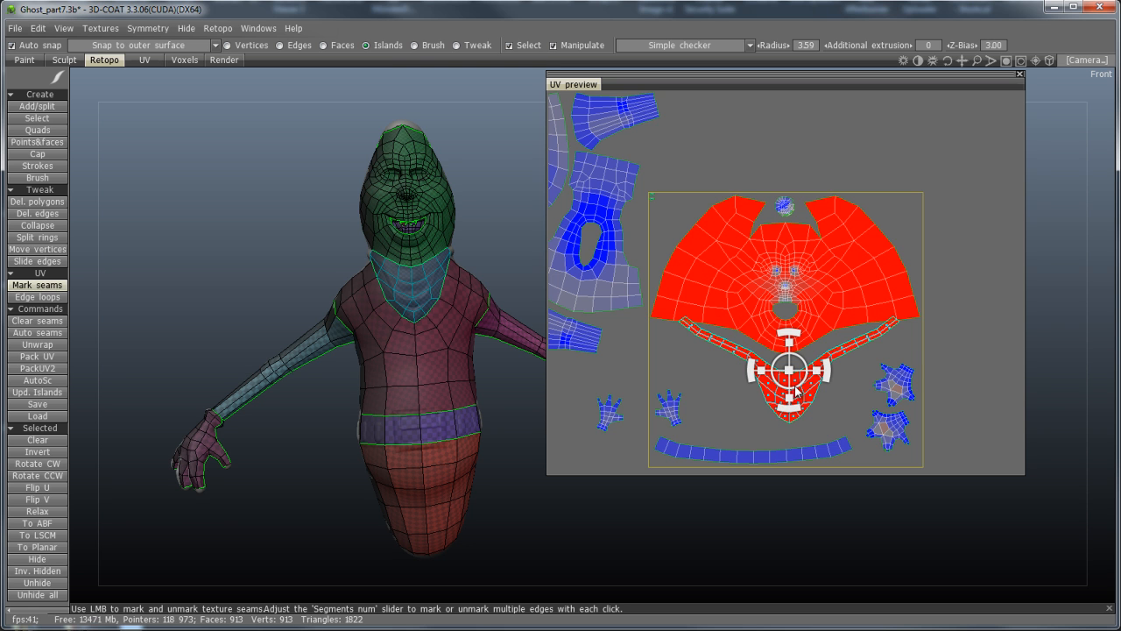
{"action": "left_click_drag", "start_coordinate": [794, 386], "coordinate": [793, 405]}
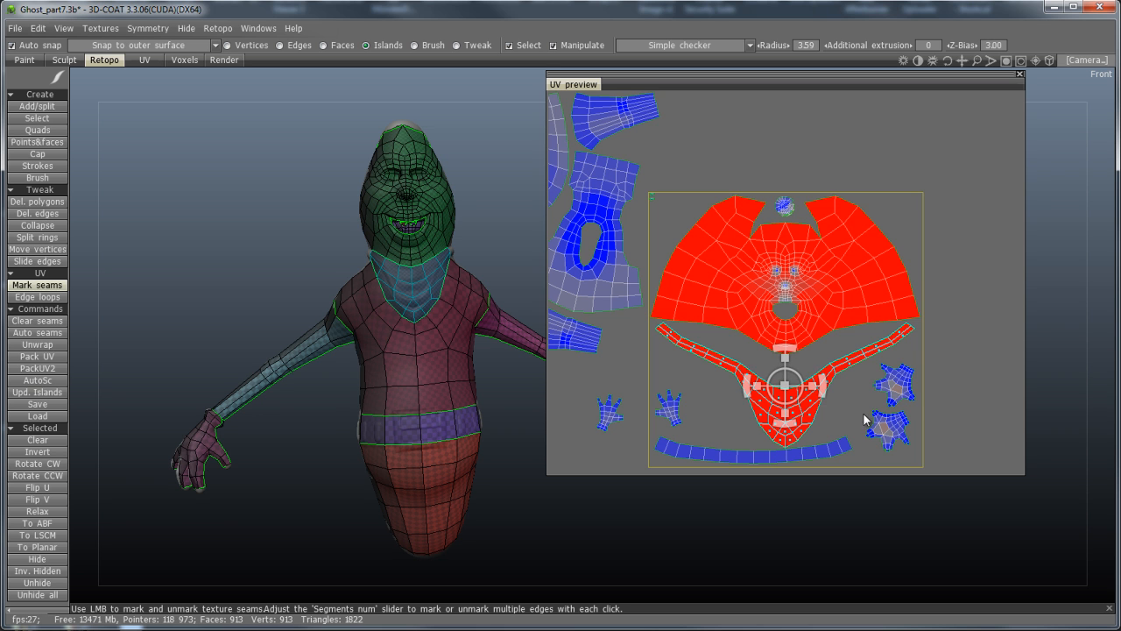
Move the two large hand islands into the top corners of the texture square beside the head island
{"action": "left_click", "coordinate": [899, 401]}
{"action": "left_click_drag", "start_coordinate": [907, 401], "coordinate": [907, 232]}
{"action": "left_click", "coordinate": [907, 446]}
{"action": "left_click_drag", "start_coordinate": [907, 447], "coordinate": [678, 237]}
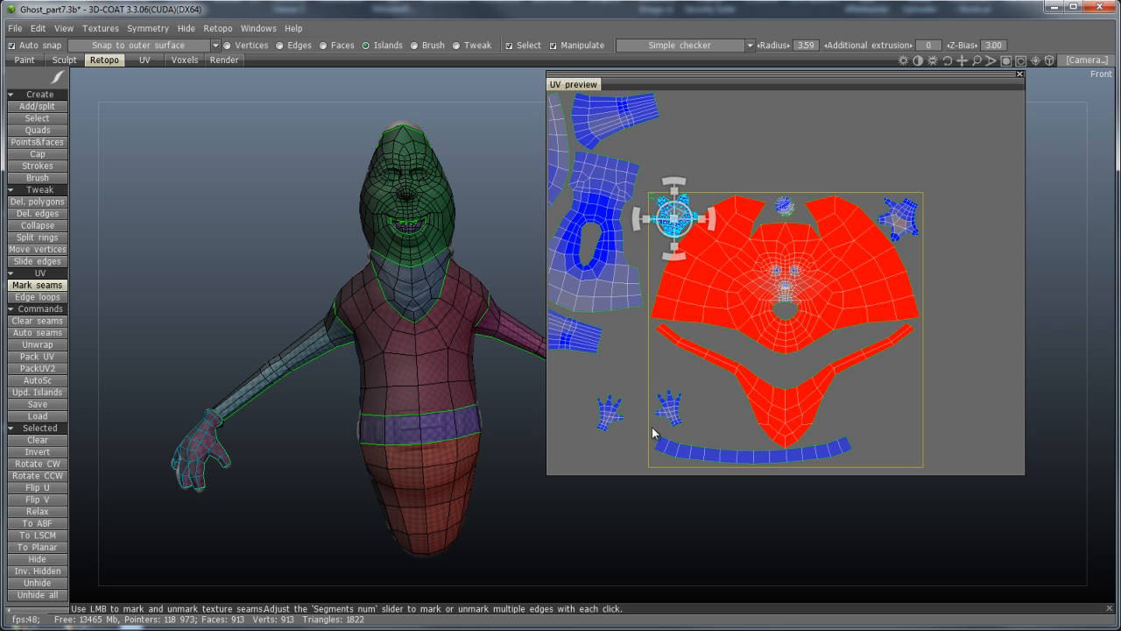
Place both small hand islands side by side below the collar's right arm, inside the texture square
{"action": "left_click", "coordinate": [668, 406]}
{"action": "left_click_drag", "start_coordinate": [683, 427], "coordinate": [825, 388]}
{"action": "left_click_drag", "start_coordinate": [906, 381], "coordinate": [916, 383]}
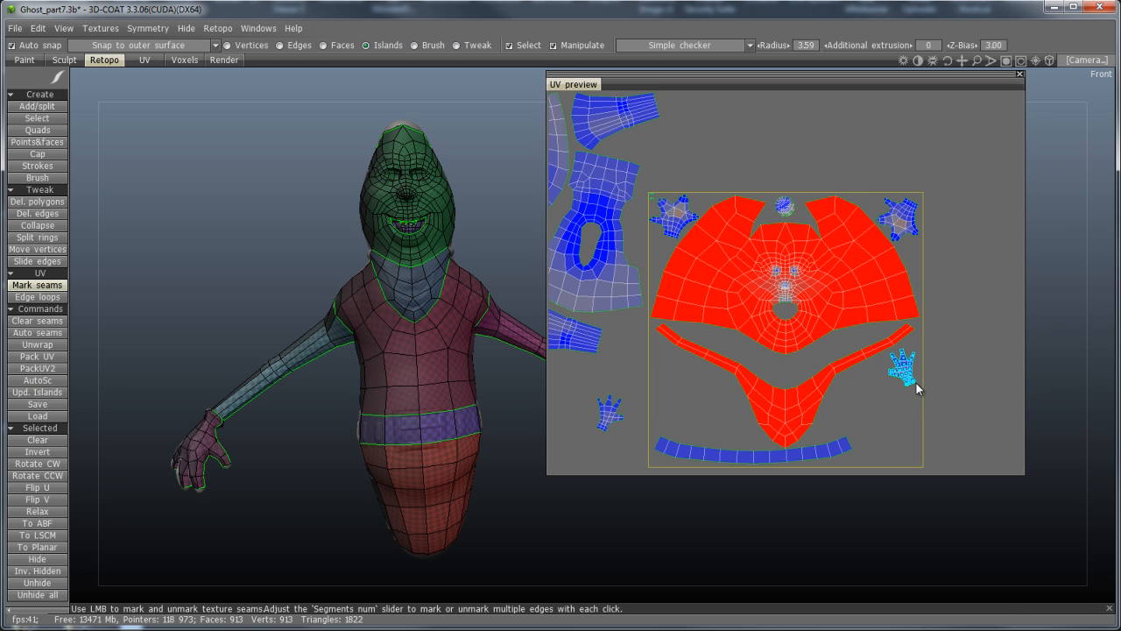
{"action": "left_click", "coordinate": [618, 438]}
{"action": "left_click_drag", "start_coordinate": [623, 438], "coordinate": [880, 400]}
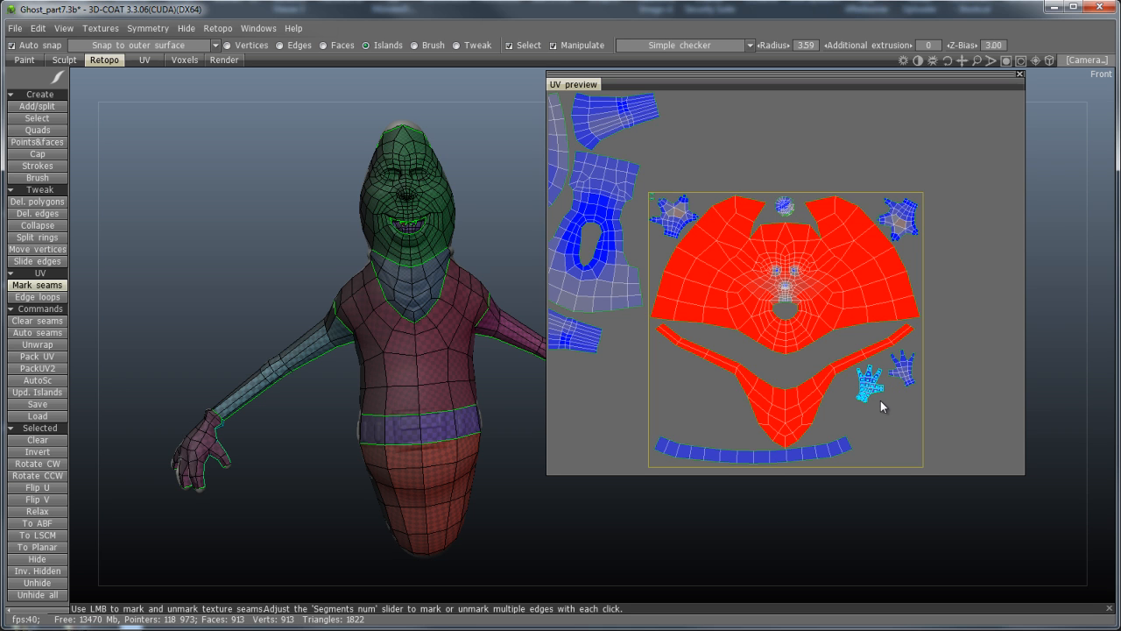
{"action": "left_click", "coordinate": [880, 400]}
Shift the belt island along the bottom edge toward the square's right side to free the lower-left corner
{"action": "left_click", "coordinate": [784, 421]}
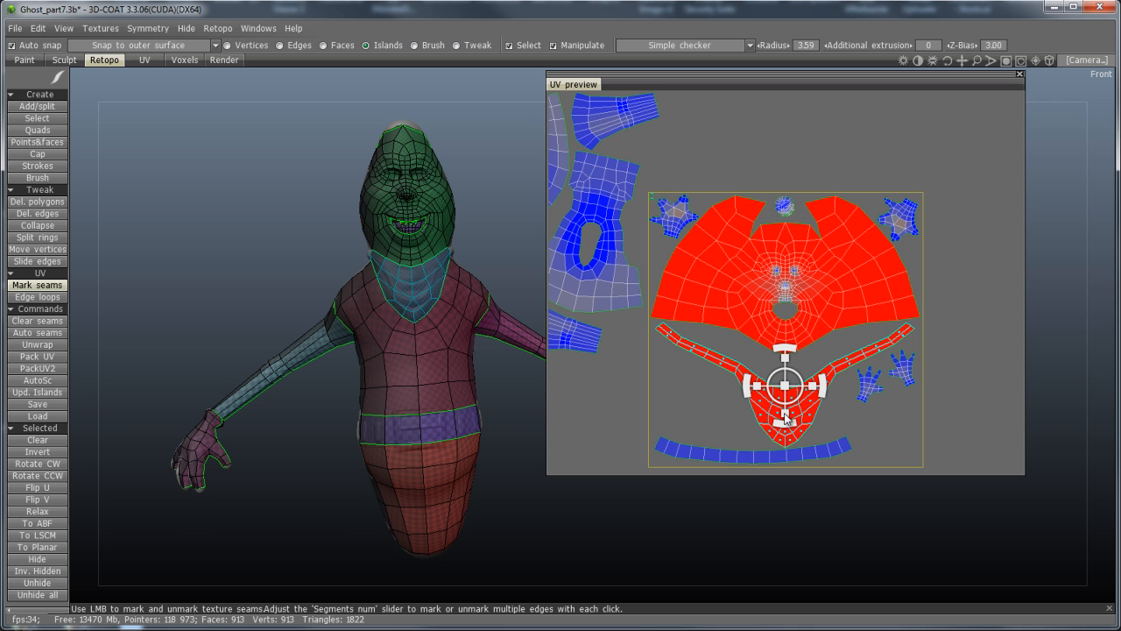
{"action": "left_click", "coordinate": [753, 456]}
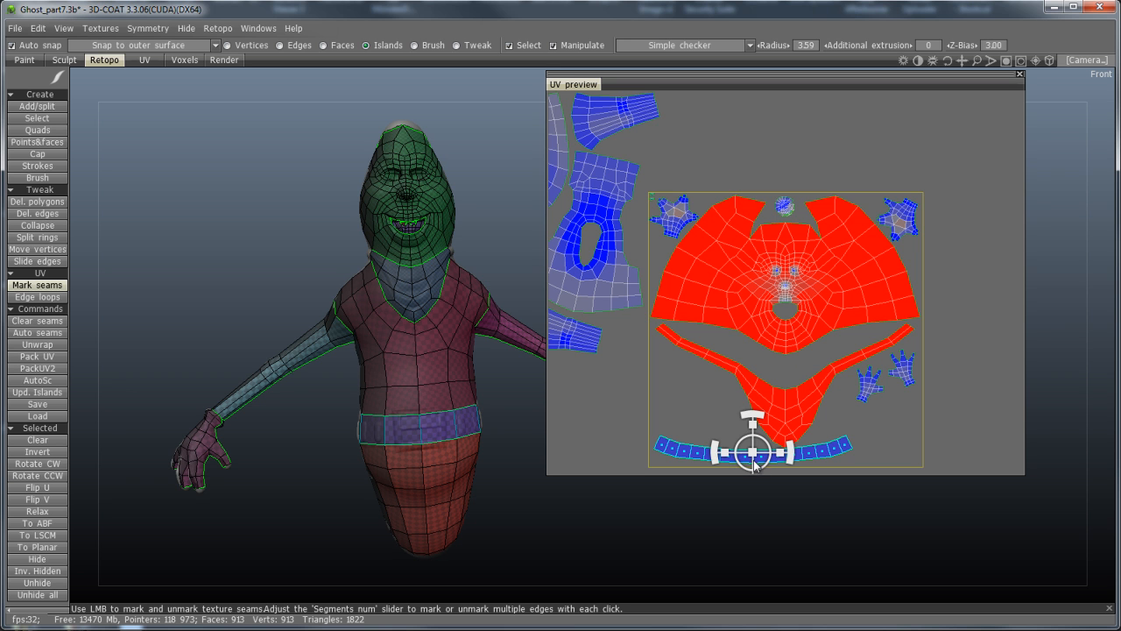
{"action": "left_click_drag", "start_coordinate": [766, 465], "coordinate": [832, 461]}
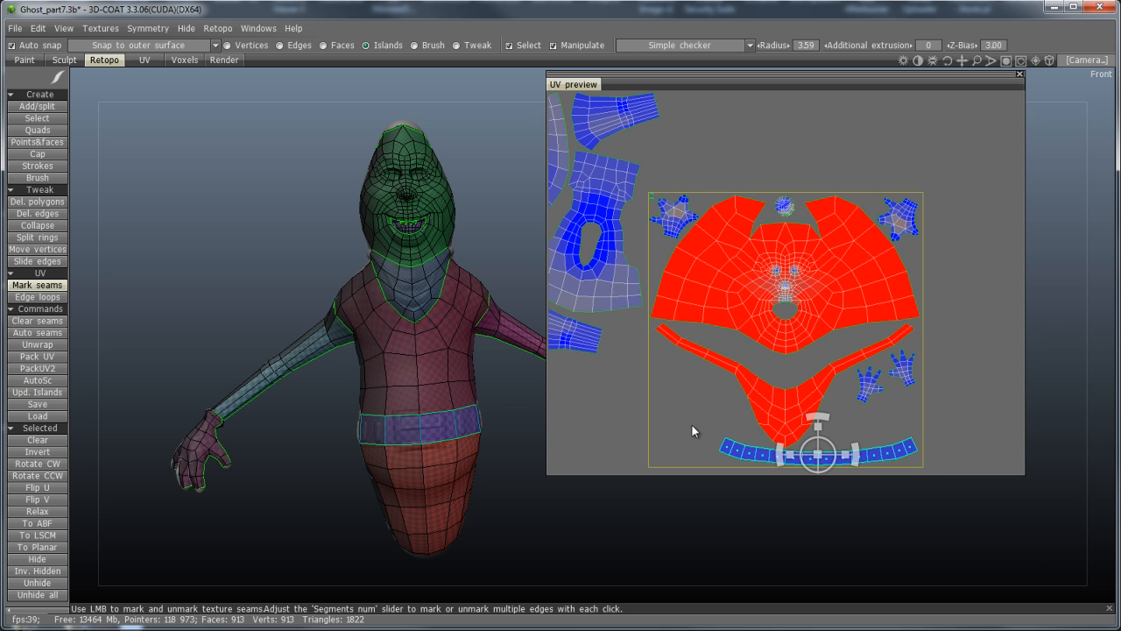
Select the tail, torso and both arm islands together, shrink them, and place them in the lower-left corner of the texture square
{"action": "middle_click_drag", "start_coordinate": [617, 390], "coordinate": [722, 444]}
{"action": "left_click", "coordinate": [703, 323]}
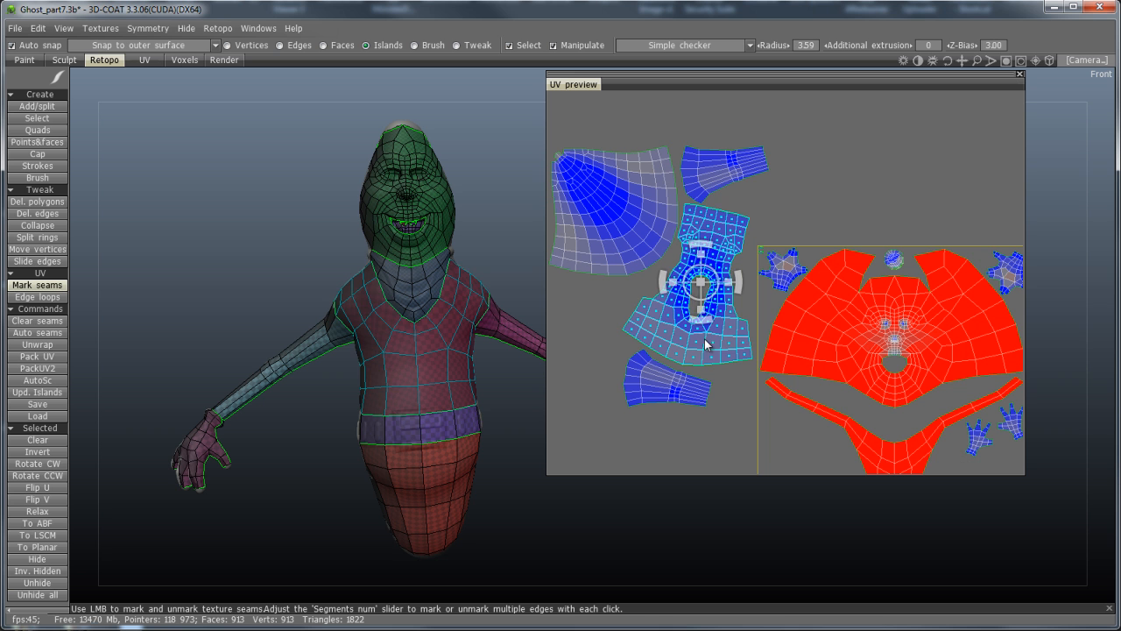
{"action": "left_click", "coordinate": [712, 182]}
{"action": "left_click", "coordinate": [647, 217]}
{"action": "left_click", "coordinate": [668, 376]}
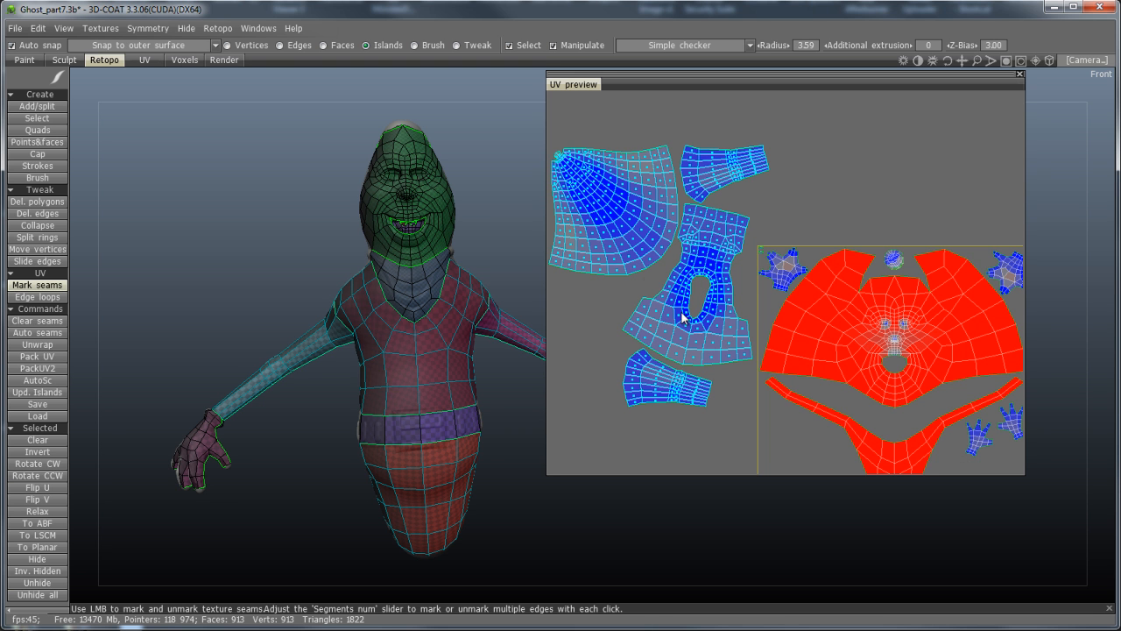
{"action": "mouse_move", "coordinate": [661, 249]}
{"action": "right_click_drag", "start_coordinate": [658, 247], "coordinate": [568, 264]}
{"action": "left_click_drag", "start_coordinate": [663, 262], "coordinate": [803, 463]}
{"action": "middle_click_drag", "start_coordinate": [619, 374], "coordinate": [563, 236]}
{"action": "left_click_drag", "start_coordinate": [748, 330], "coordinate": [745, 345]}
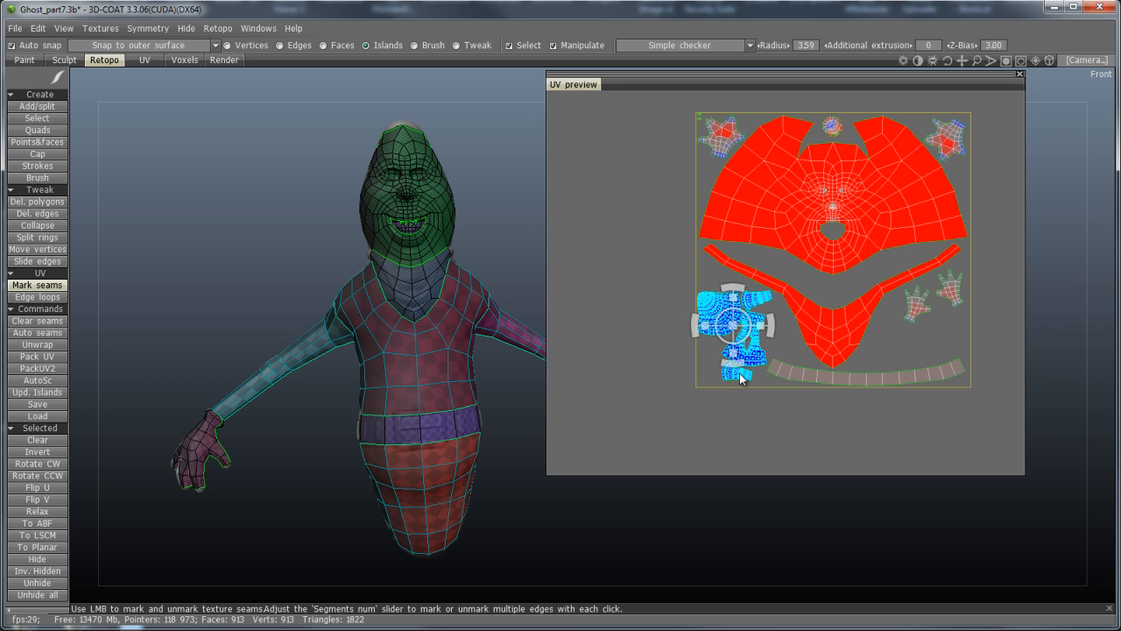
Spread out the small arm, torso and tail islands individually so they sit apart in the square's lower-left corner
{"action": "left_click", "coordinate": [743, 377]}
{"action": "left_click_drag", "start_coordinate": [745, 388], "coordinate": [734, 390]}
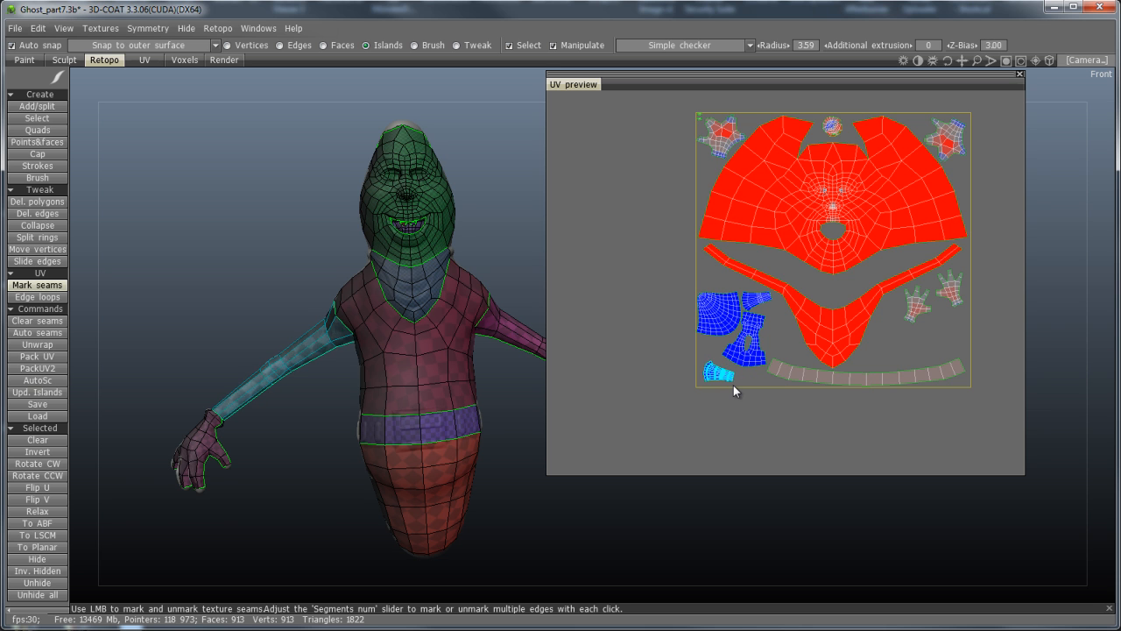
{"action": "left_click", "coordinate": [743, 366]}
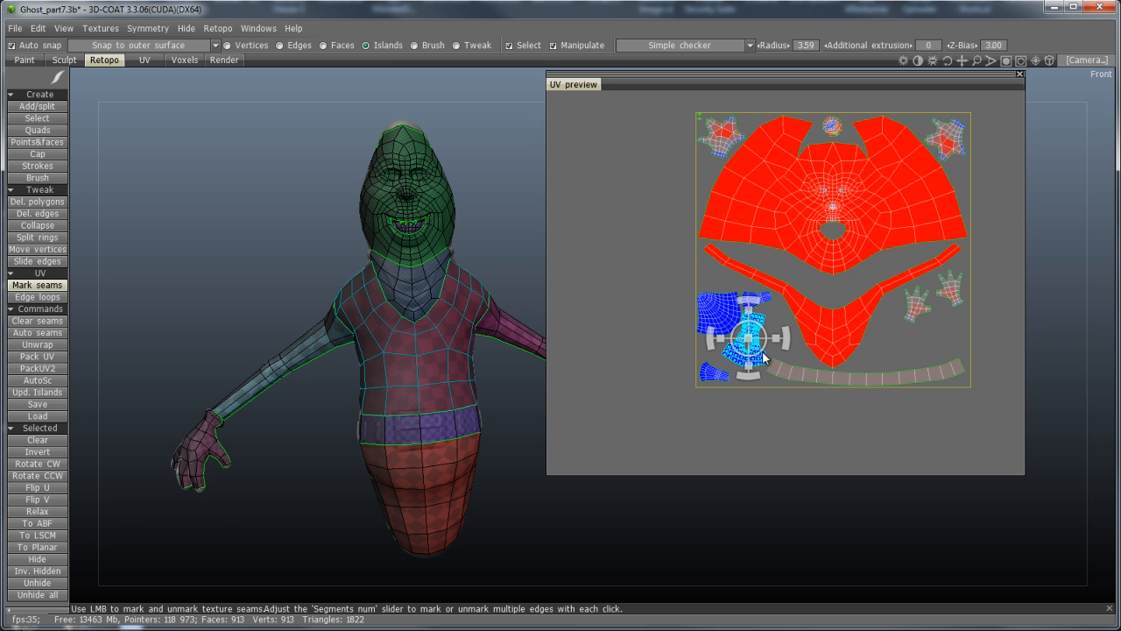
{"action": "left_click_drag", "start_coordinate": [764, 356], "coordinate": [758, 361]}
{"action": "left_click", "coordinate": [761, 303]}
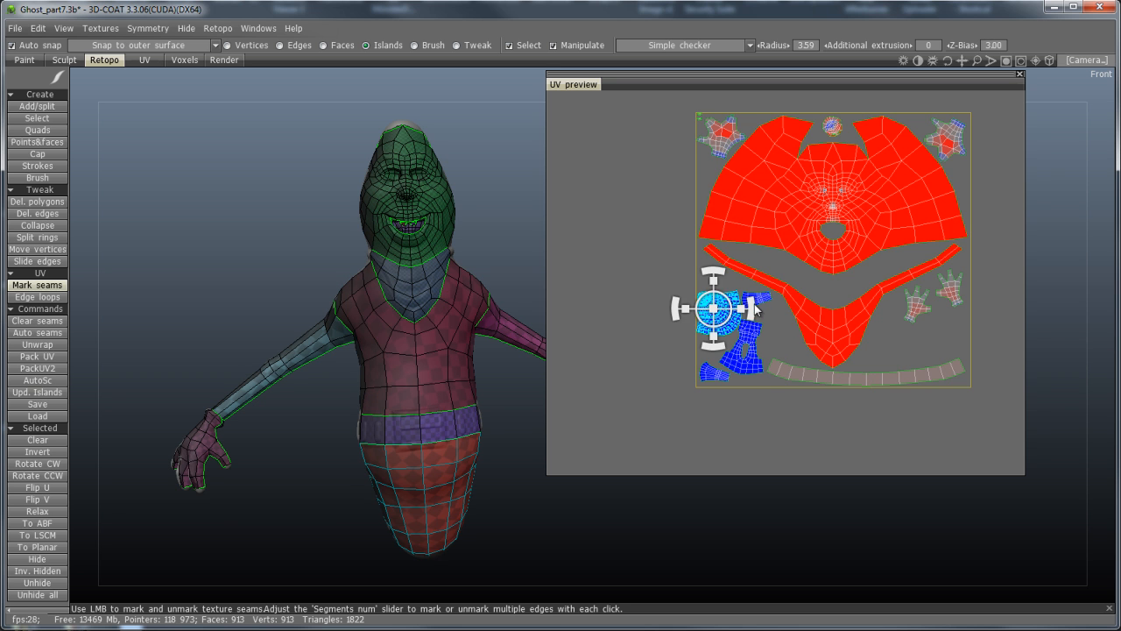
{"action": "left_click", "coordinate": [763, 305]}
{"action": "left_click_drag", "start_coordinate": [771, 313], "coordinate": [726, 320]}
{"action": "left_click", "coordinate": [723, 328]}
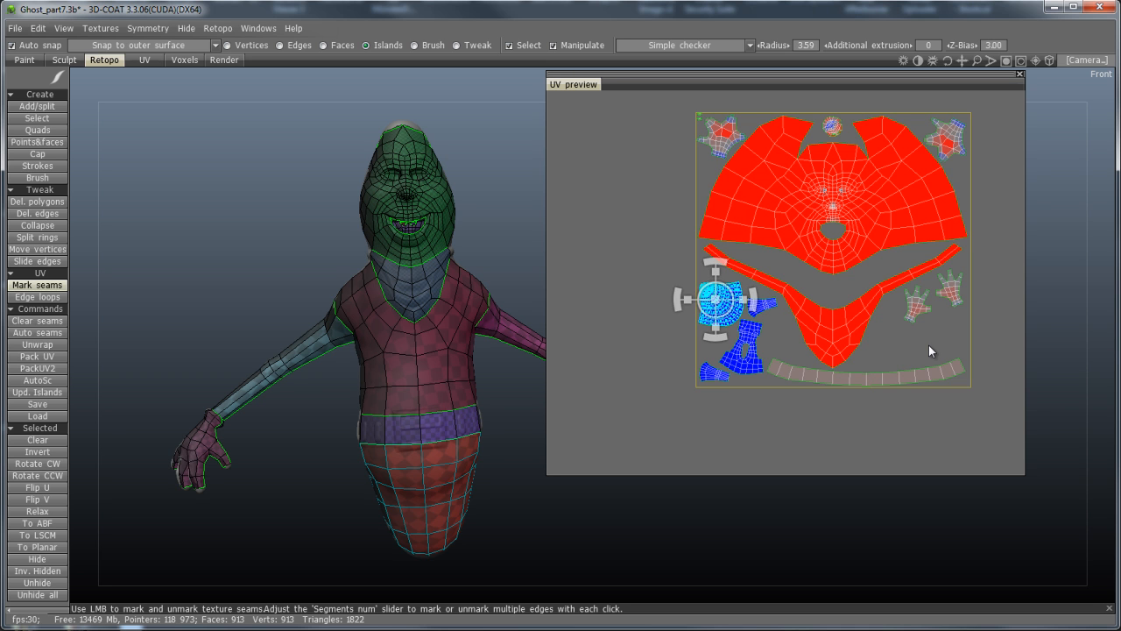
{"action": "left_click", "coordinate": [917, 311]}
{"action": "left_click", "coordinate": [954, 296], "text": "shift"}
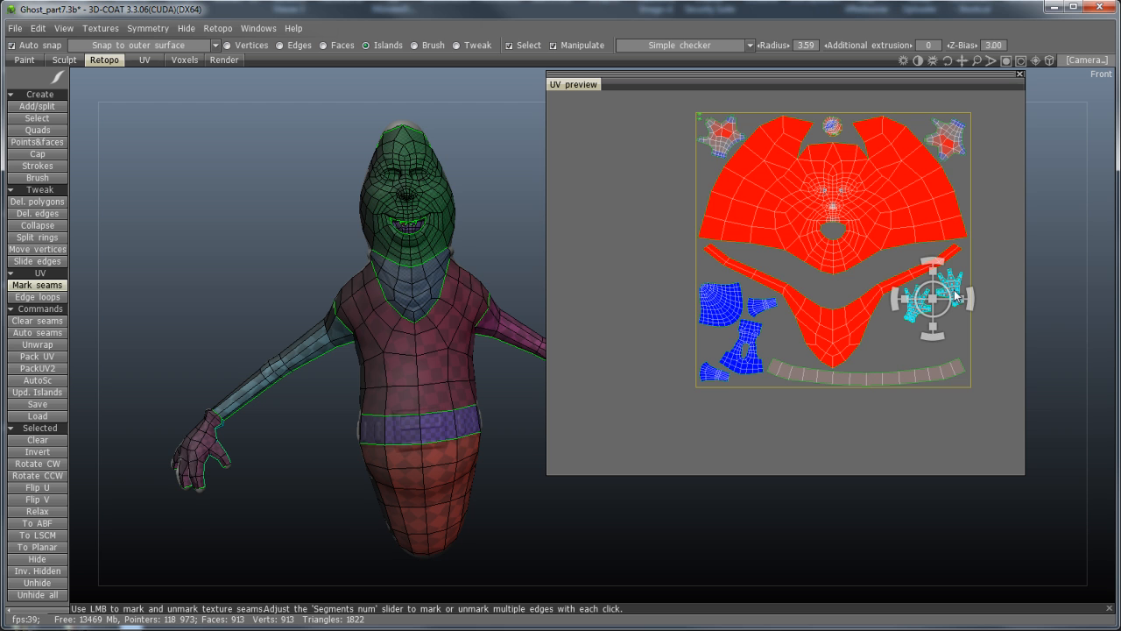
{"action": "mouse_move", "coordinate": [934, 298]}
{"action": "left_mouse_down"}
{"action": "mouse_move", "coordinate": [946, 299]}
{"action": "mouse_move", "coordinate": [943, 313]}
{"action": "left_mouse_up"}
{"action": "key", "text": "ctrl+z"}
{"action": "key", "text": "ctrl+z"}
{"action": "key", "text": "ctrl+z"}
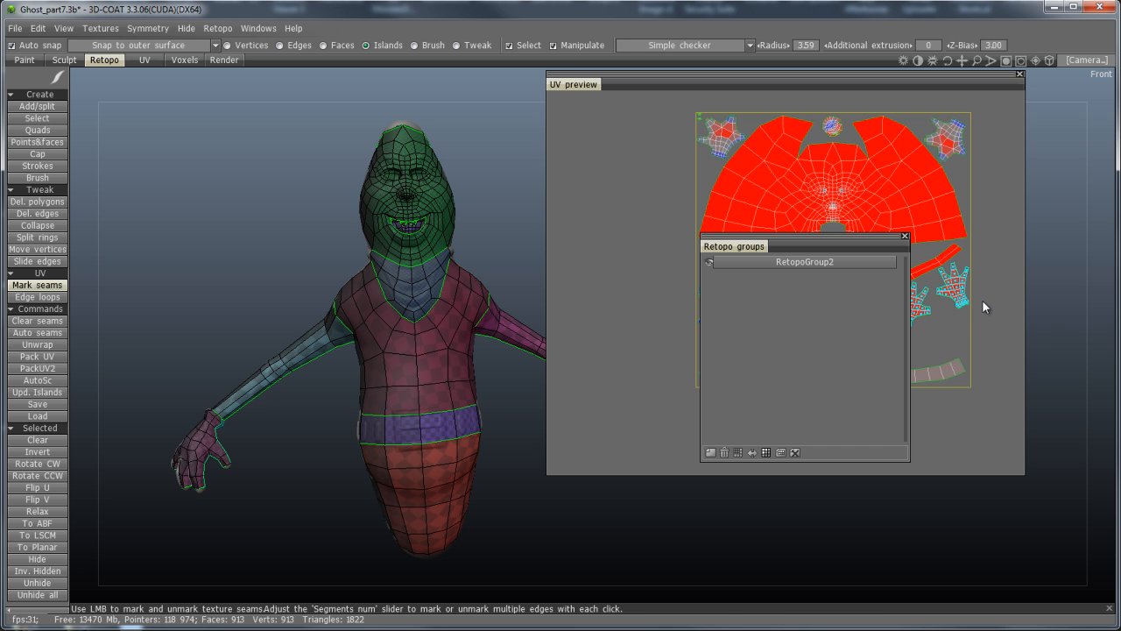
{"action": "left_click", "coordinate": [904, 237]}
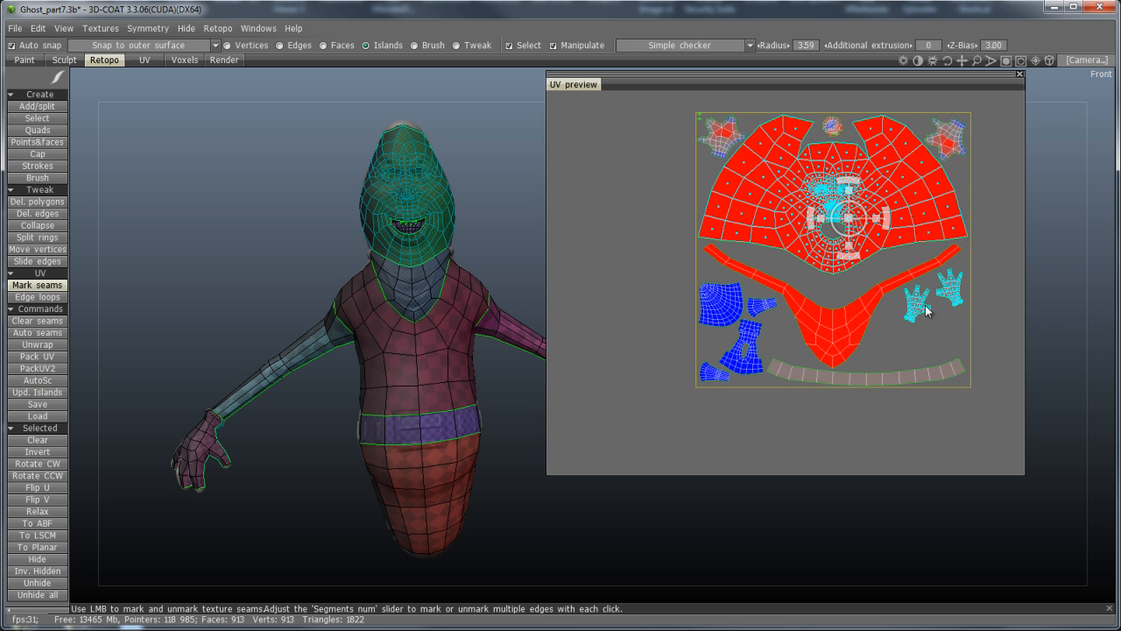
Select the two small and two large hand islands together and enlarge all four slightly
{"action": "left_click", "coordinate": [919, 309], "text": "shift"}
{"action": "left_click", "coordinate": [949, 137], "text": "shift"}
{"action": "left_click", "coordinate": [719, 138], "text": "shift"}
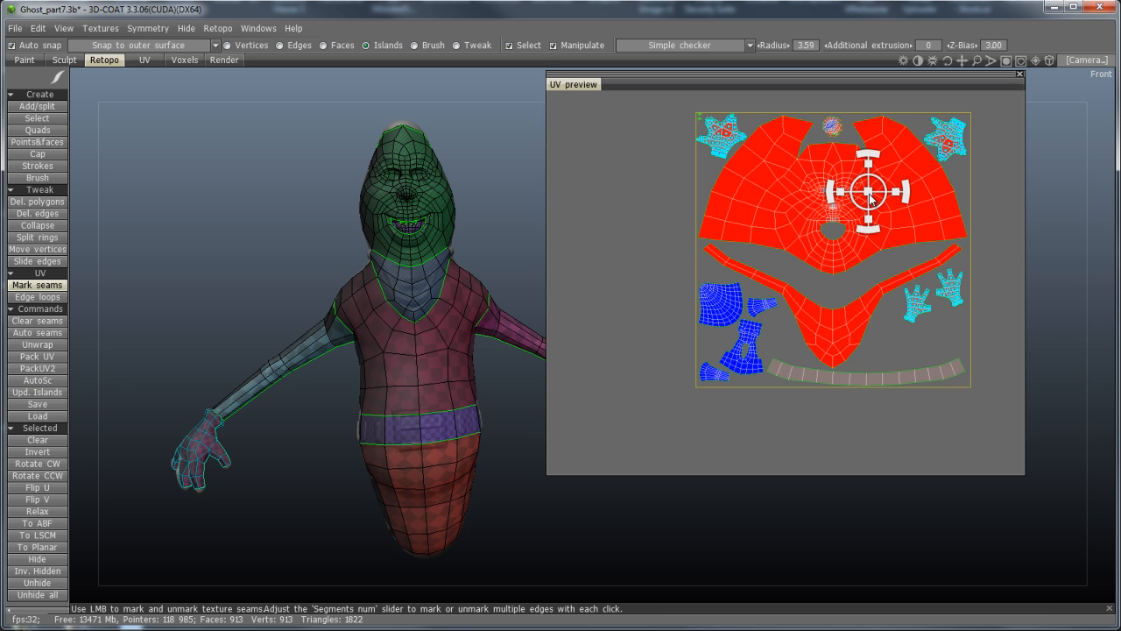
{"action": "left_click_drag", "start_coordinate": [869, 193], "coordinate": [874, 193]}
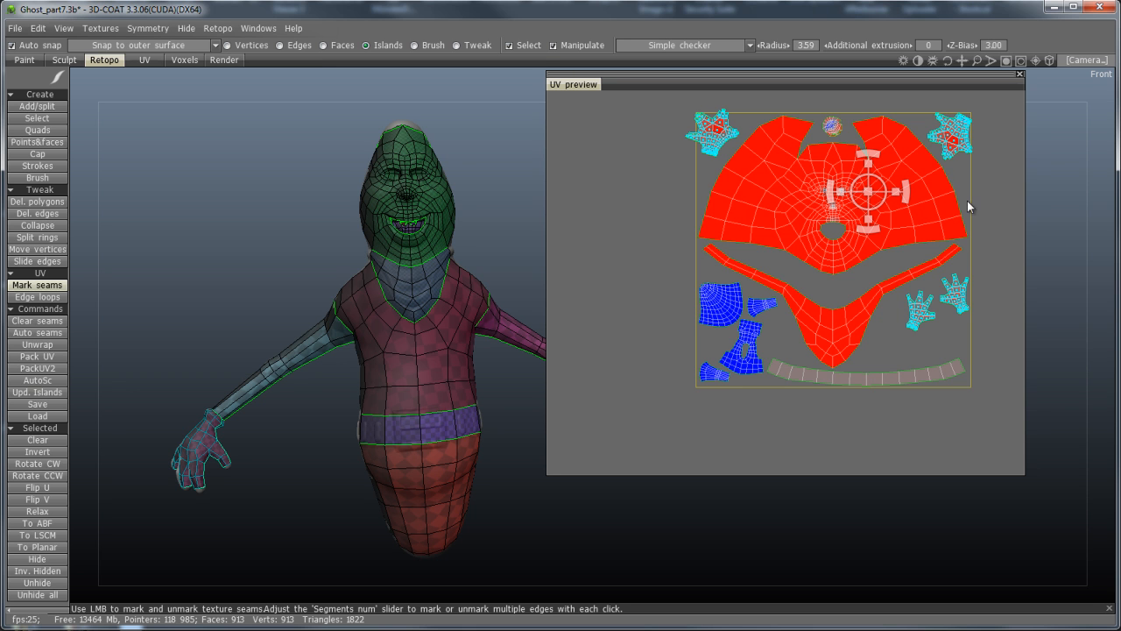
Move both large hand islands from the square's top corners to the lower-right area beneath the small hand islands
{"action": "left_click", "coordinate": [957, 159]}
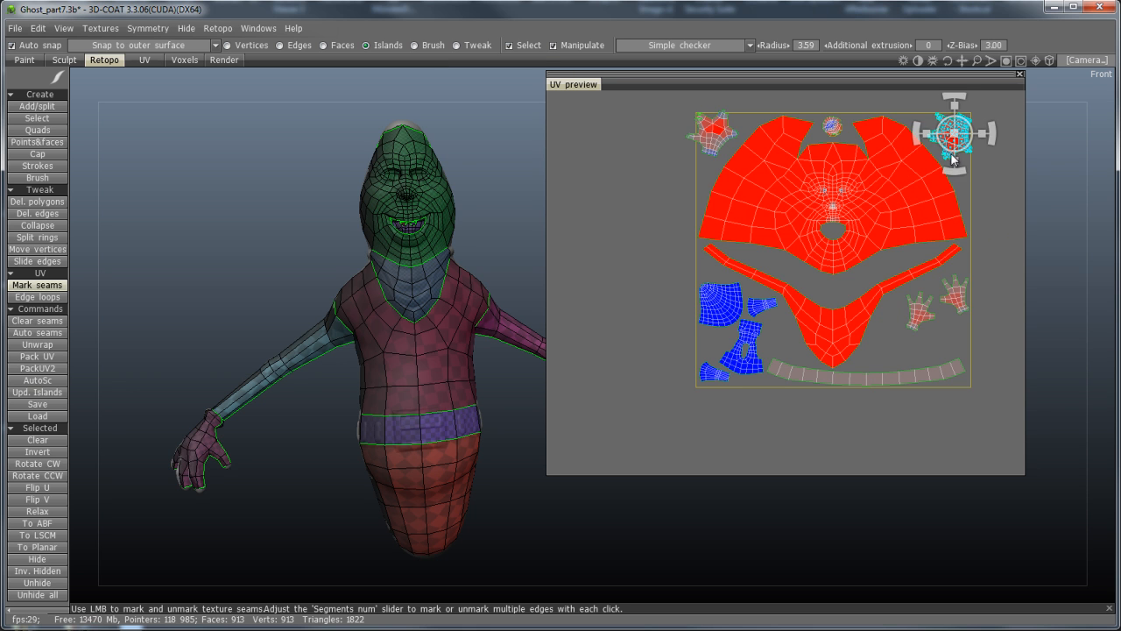
{"action": "left_click_drag", "start_coordinate": [955, 159], "coordinate": [920, 312]}
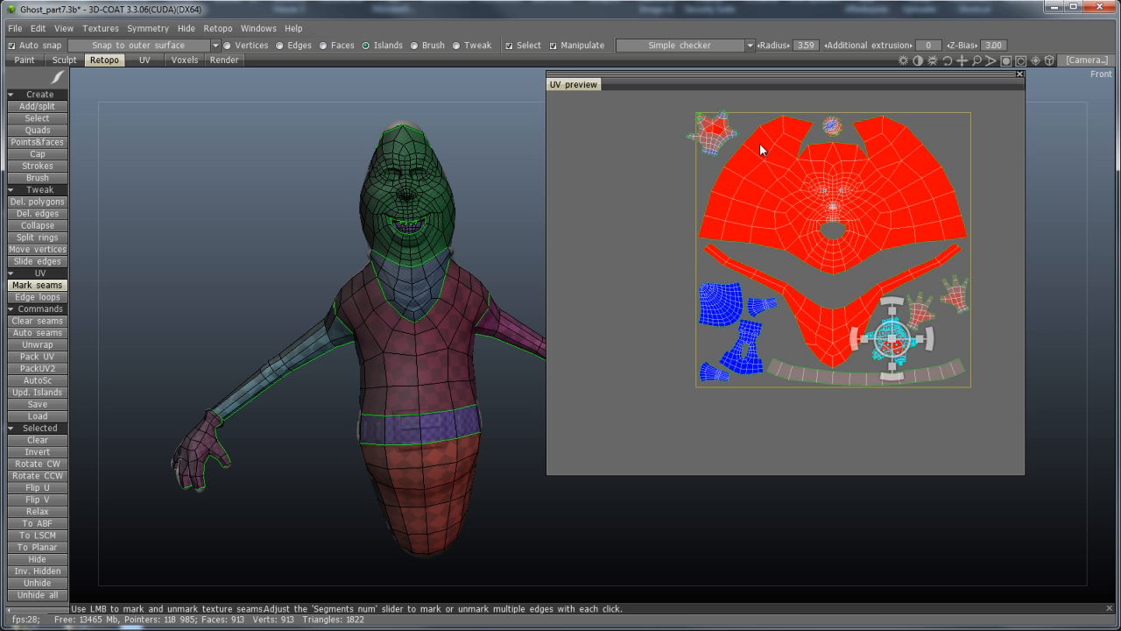
{"action": "left_click", "coordinate": [725, 145]}
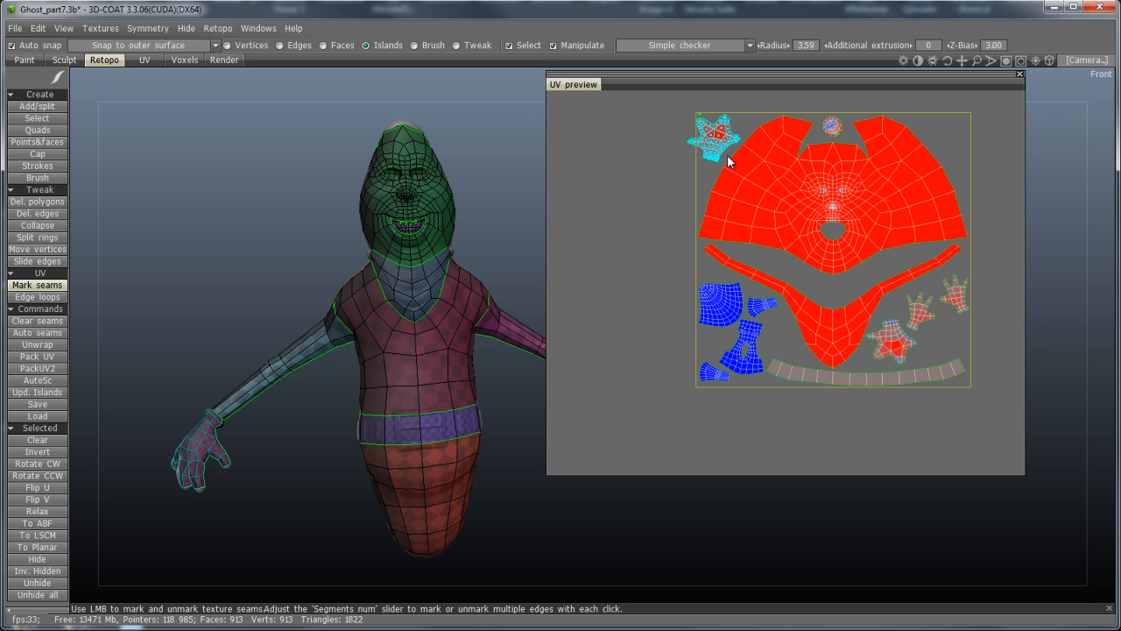
{"action": "left_click_drag", "start_coordinate": [727, 160], "coordinate": [953, 353]}
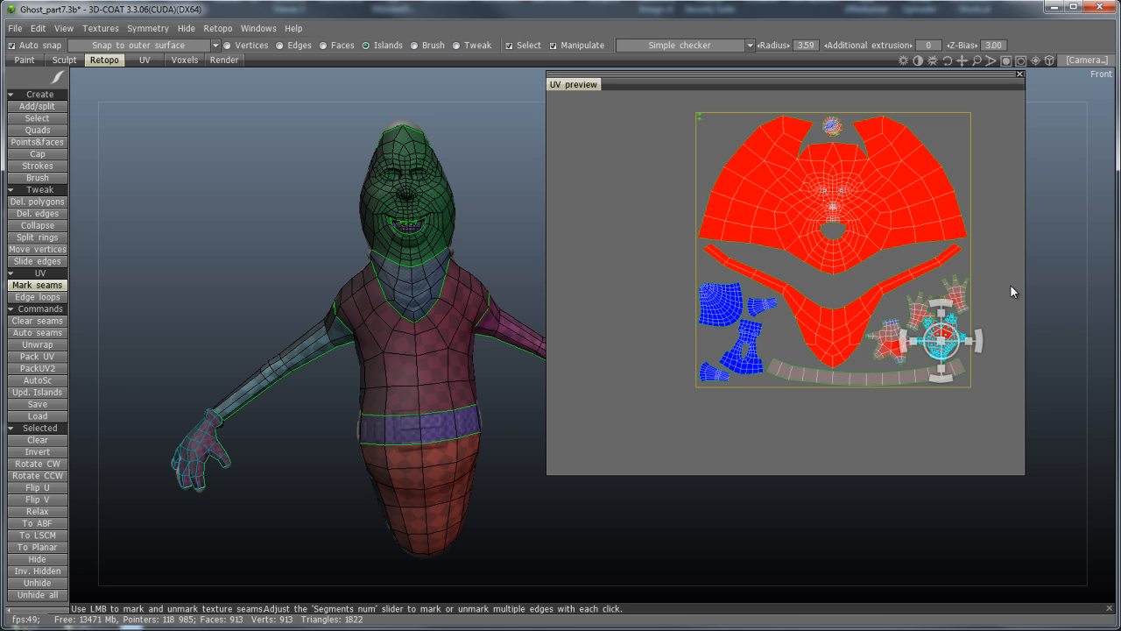
Fine-tune the placement of the small and large hand islands so they sit apart in the lower-right area of the texture square
{"action": "left_click", "coordinate": [909, 315]}
{"action": "left_click_drag", "start_coordinate": [930, 329], "coordinate": [926, 317]}
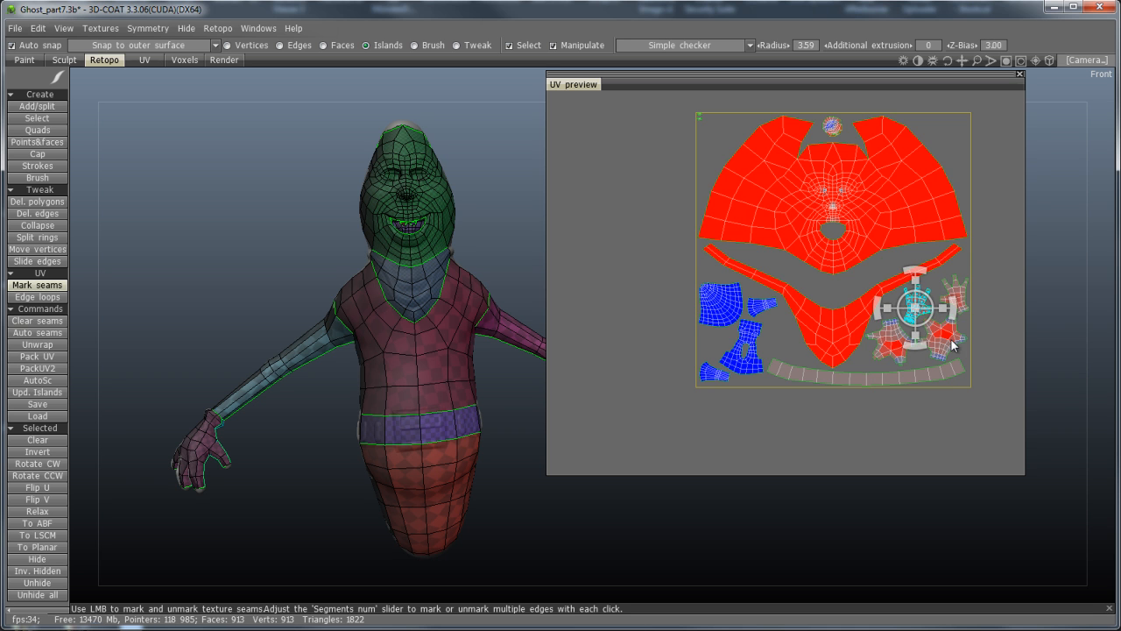
{"action": "left_click", "coordinate": [949, 347]}
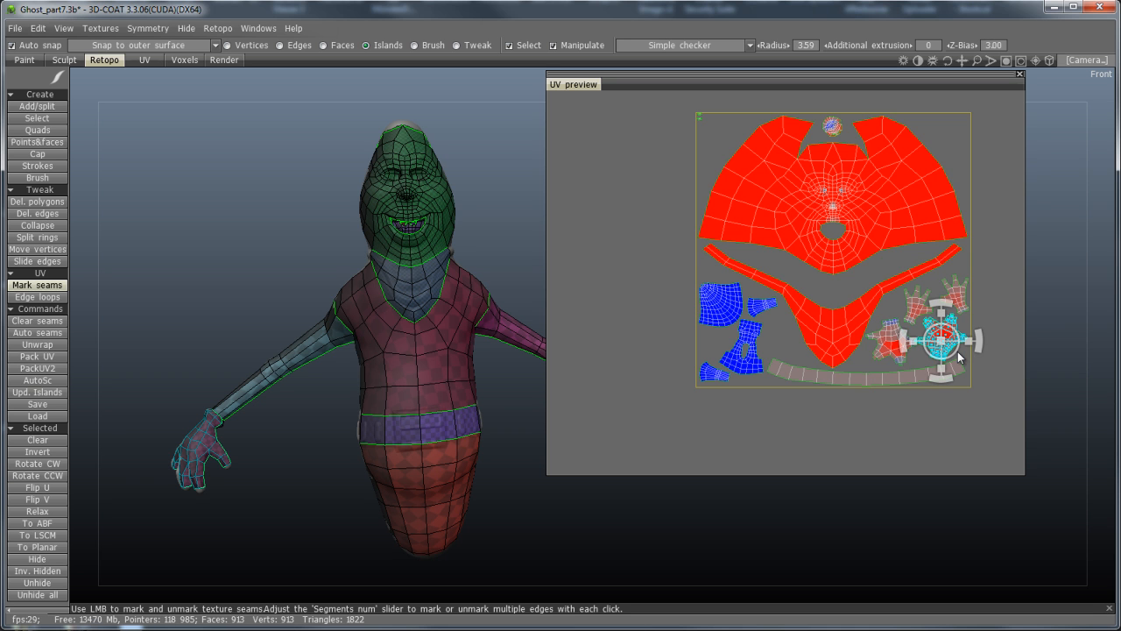
{"action": "left_click_drag", "start_coordinate": [959, 355], "coordinate": [904, 360]}
{"action": "left_click", "coordinate": [891, 338]}
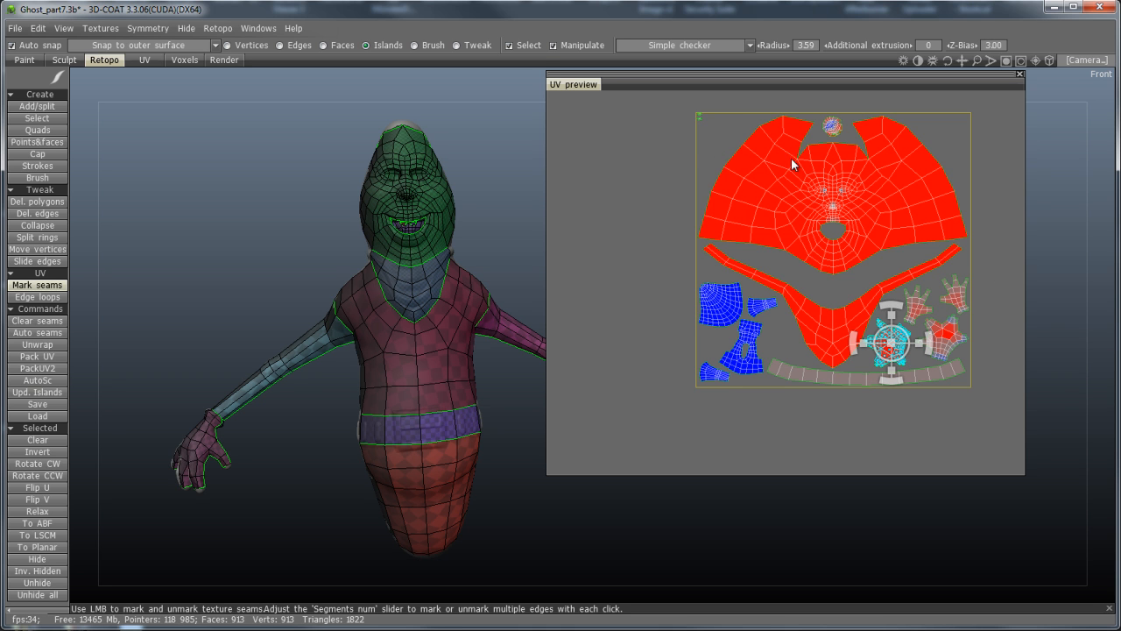
Move the round mouth island from between the head flaps to the square's top-right corner and enlarge it
{"action": "left_click", "coordinate": [831, 128]}
{"action": "left_click_drag", "start_coordinate": [848, 142], "coordinate": [956, 142]}
{"action": "left_click_drag", "start_coordinate": [958, 140], "coordinate": [985, 148]}
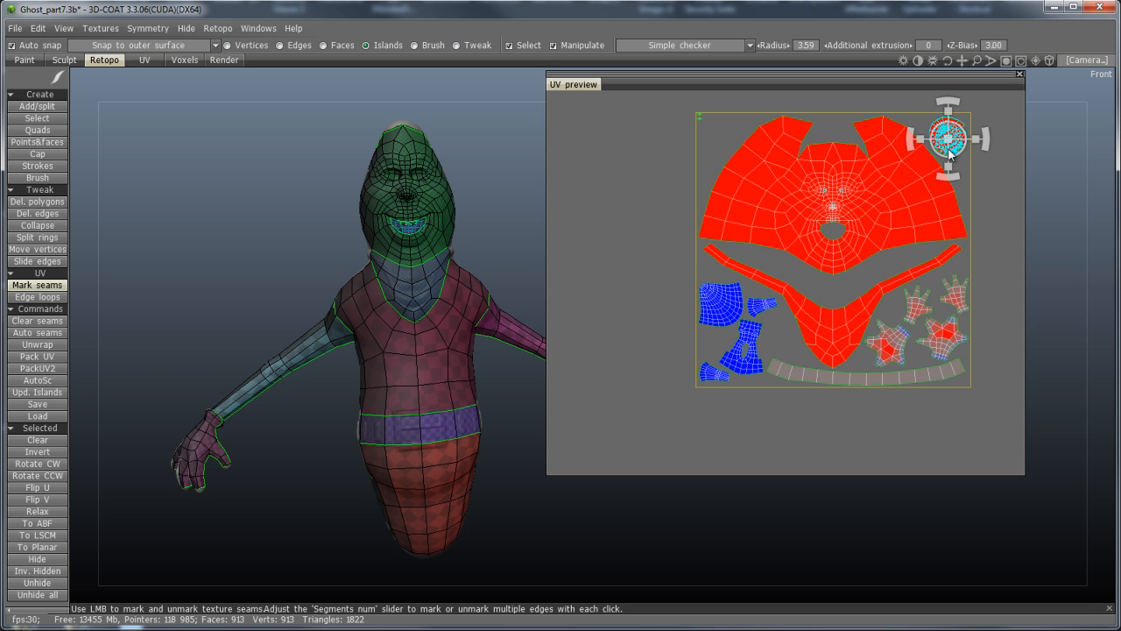
Enlarge the two tiny islands in the square's top-left corner and move the lower one closer to the upper one
{"action": "left_click", "coordinate": [701, 123]}
{"action": "left_click", "coordinate": [702, 115]}
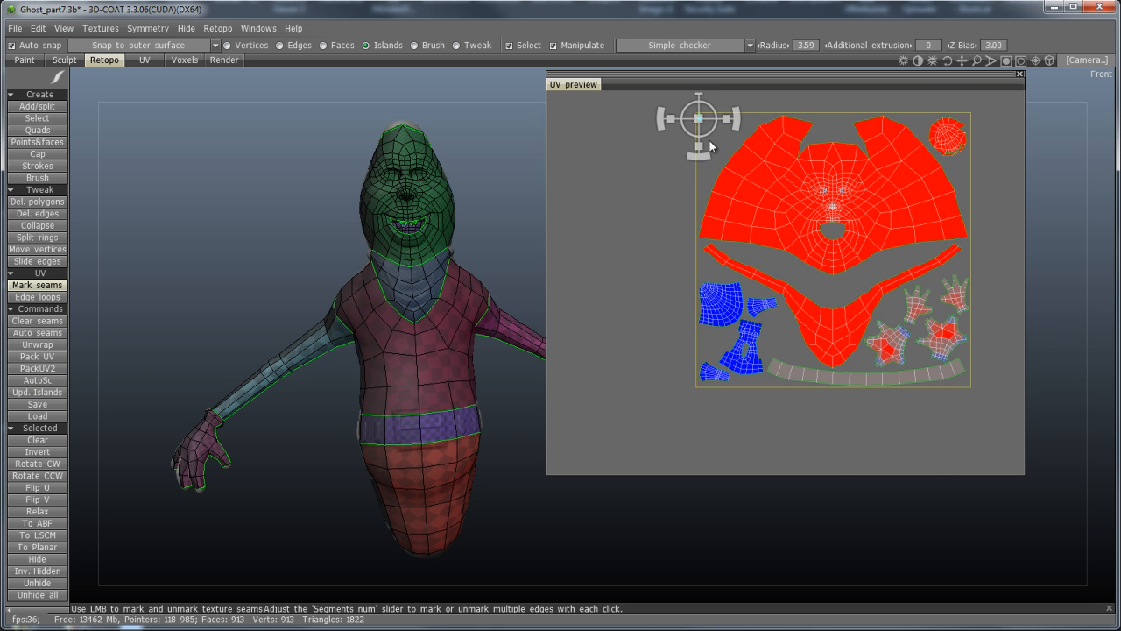
{"action": "middle_click_drag", "start_coordinate": [708, 140], "coordinate": [750, 255]}
{"action": "right_click_drag", "start_coordinate": [765, 258], "coordinate": [901, 282]}
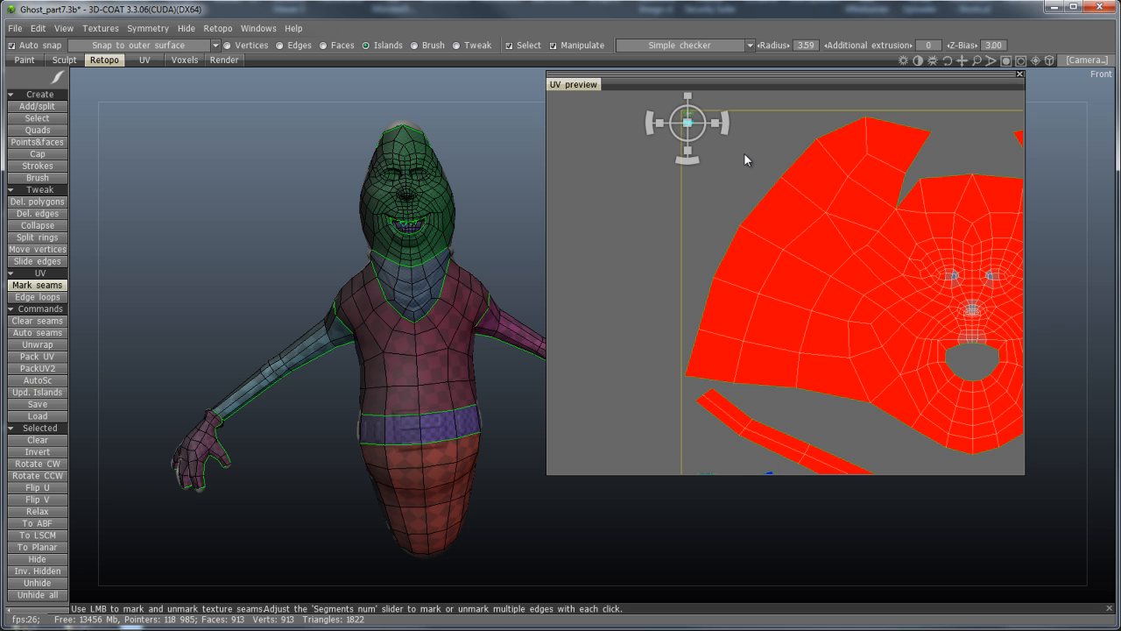
{"action": "middle_click_drag", "start_coordinate": [746, 155], "coordinate": [738, 213]}
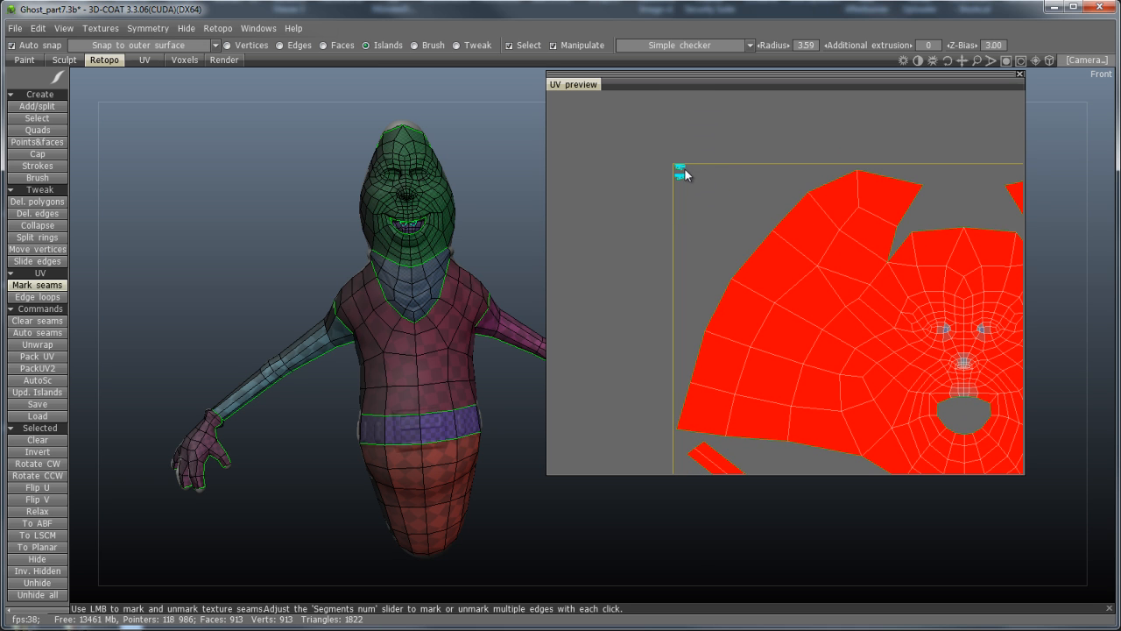
{"action": "left_click_drag", "start_coordinate": [697, 188], "coordinate": [877, 206]}
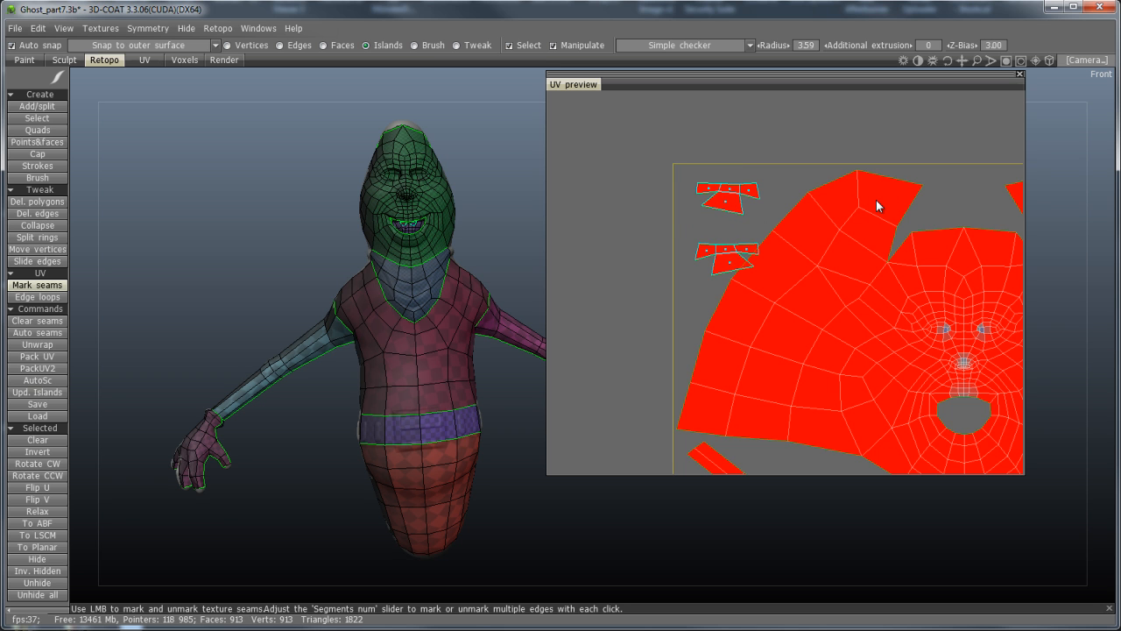
{"action": "left_click", "coordinate": [738, 265]}
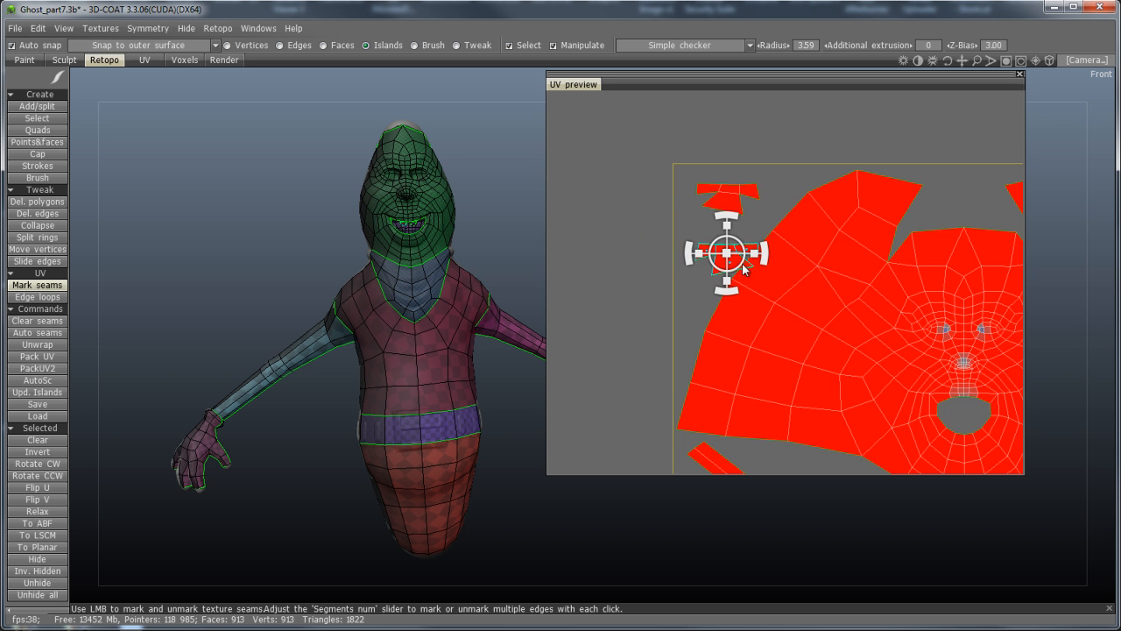
{"action": "left_click_drag", "start_coordinate": [740, 265], "coordinate": [732, 247]}
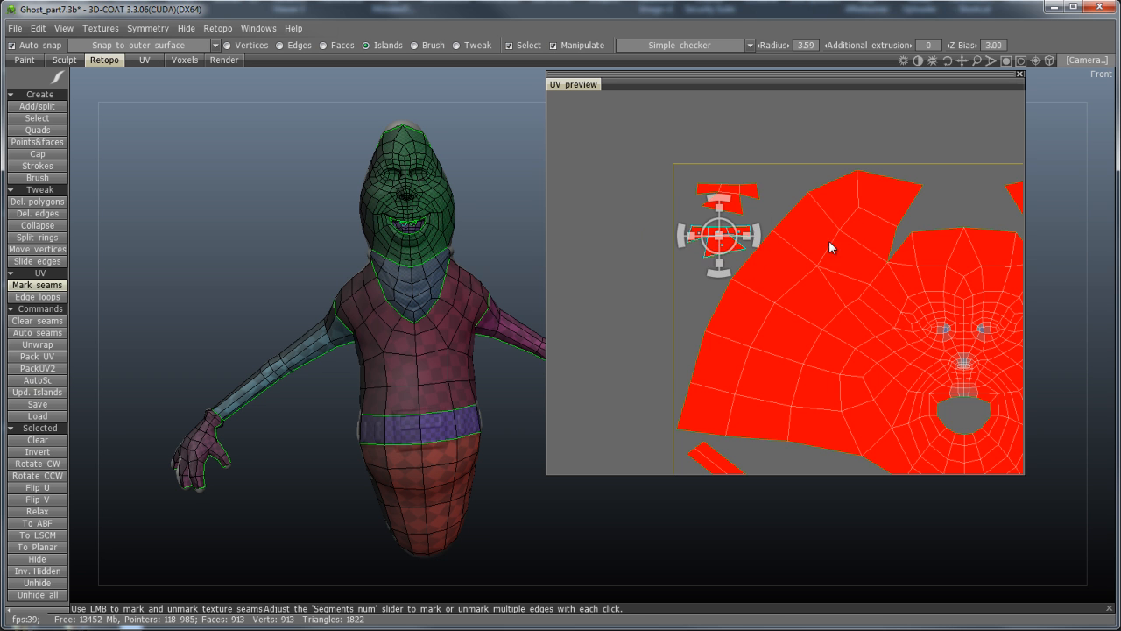
{"action": "scroll", "coordinate": [819, 242], "scroll_direction": "down", "scroll_amount": 2}
{"action": "scroll", "coordinate": [742, 248], "scroll_direction": "down", "scroll_amount": 5}
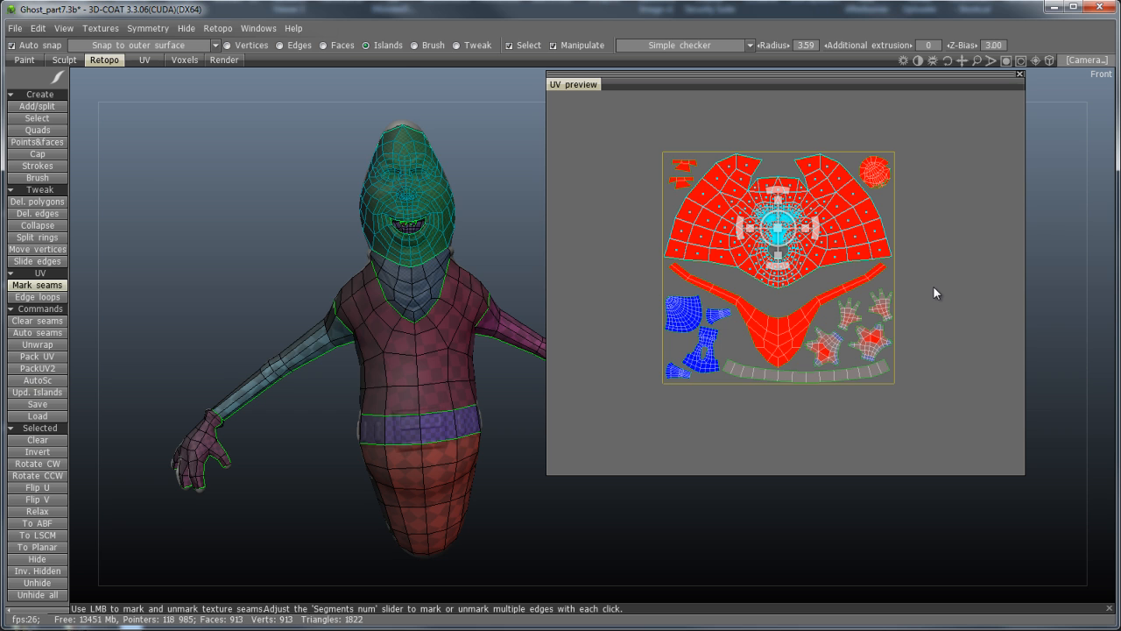
Merge the retopo mesh for per-pixel painting with a normal map, baking local occlusion at a ray casting length of 20
{"action": "left_click", "coordinate": [219, 28]}
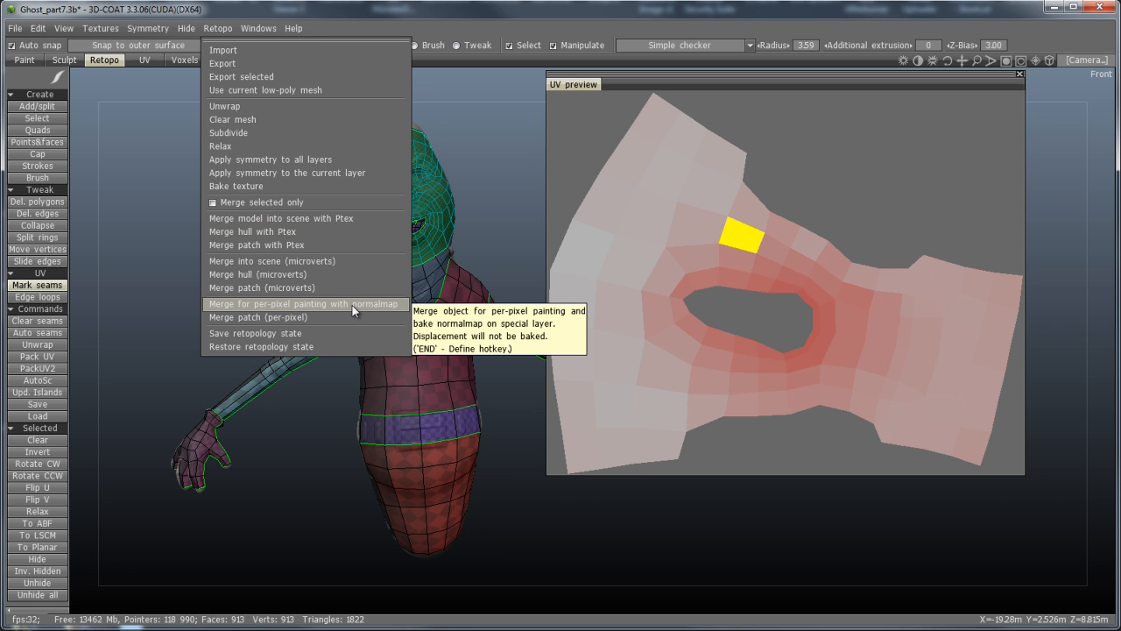
{"action": "left_click", "coordinate": [352, 305]}
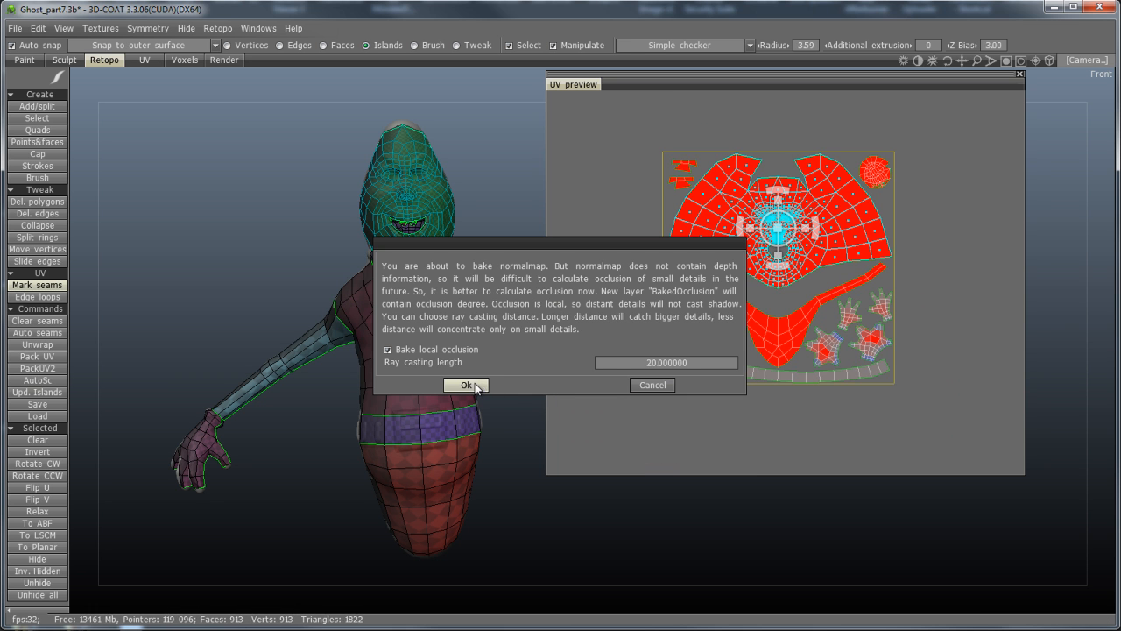
{"action": "left_click_drag", "start_coordinate": [513, 243], "coordinate": [303, 165]}
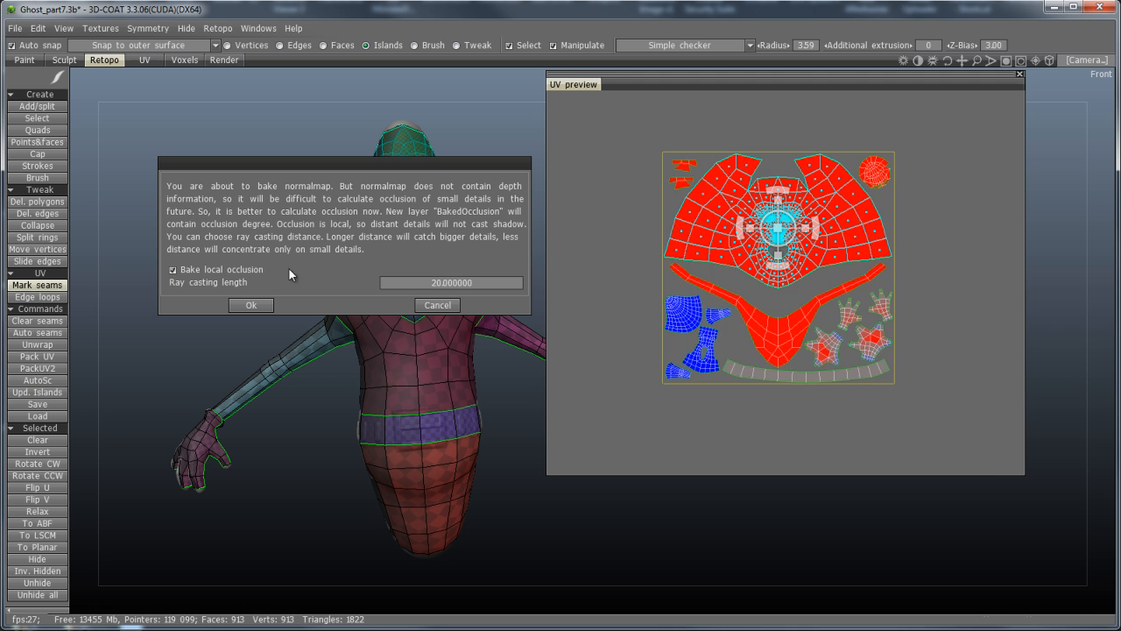
{"action": "left_click", "coordinate": [262, 304]}
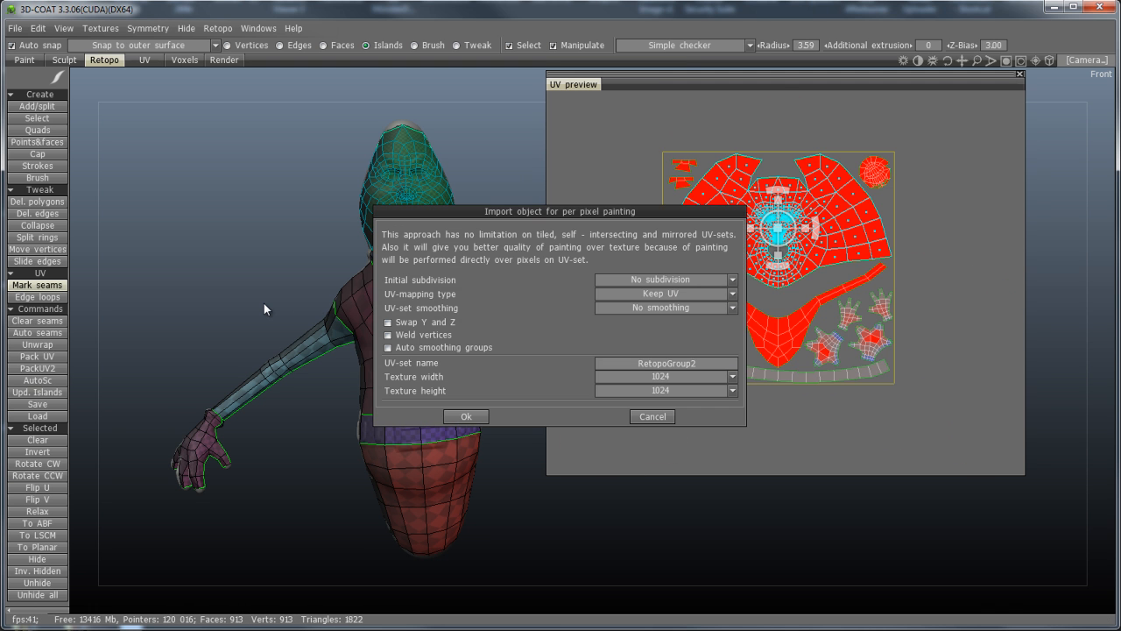
Import the object for per-pixel painting with a 2048 x 2048 texture, keeping the UVs without subdivision or smoothing
{"action": "left_click_drag", "start_coordinate": [645, 212], "coordinate": [420, 143]}
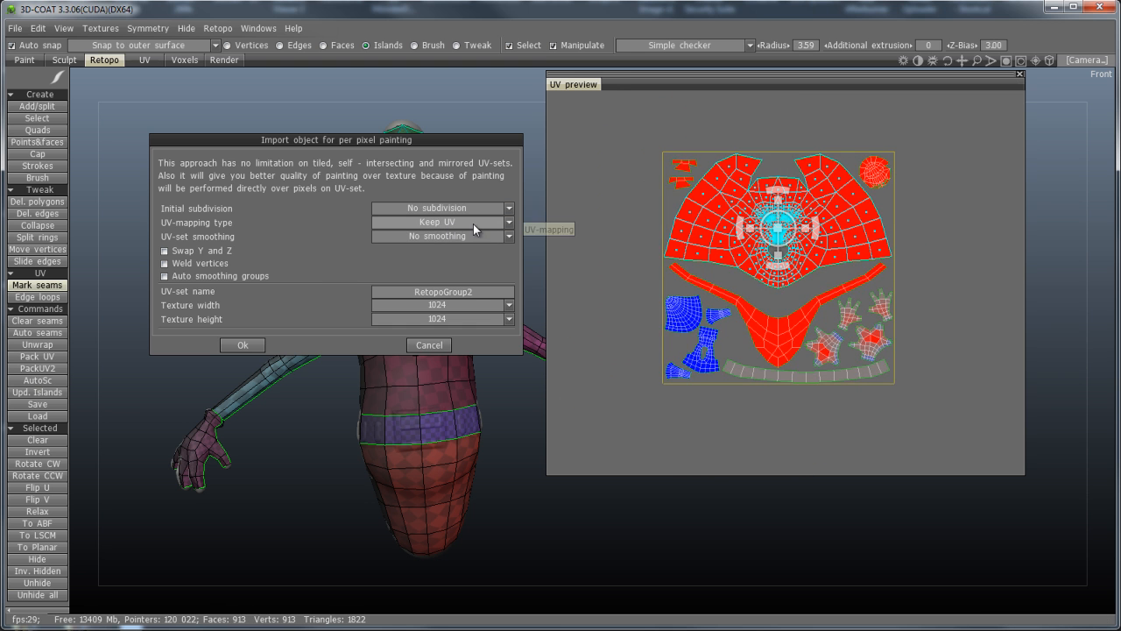
{"action": "left_click", "coordinate": [508, 304]}
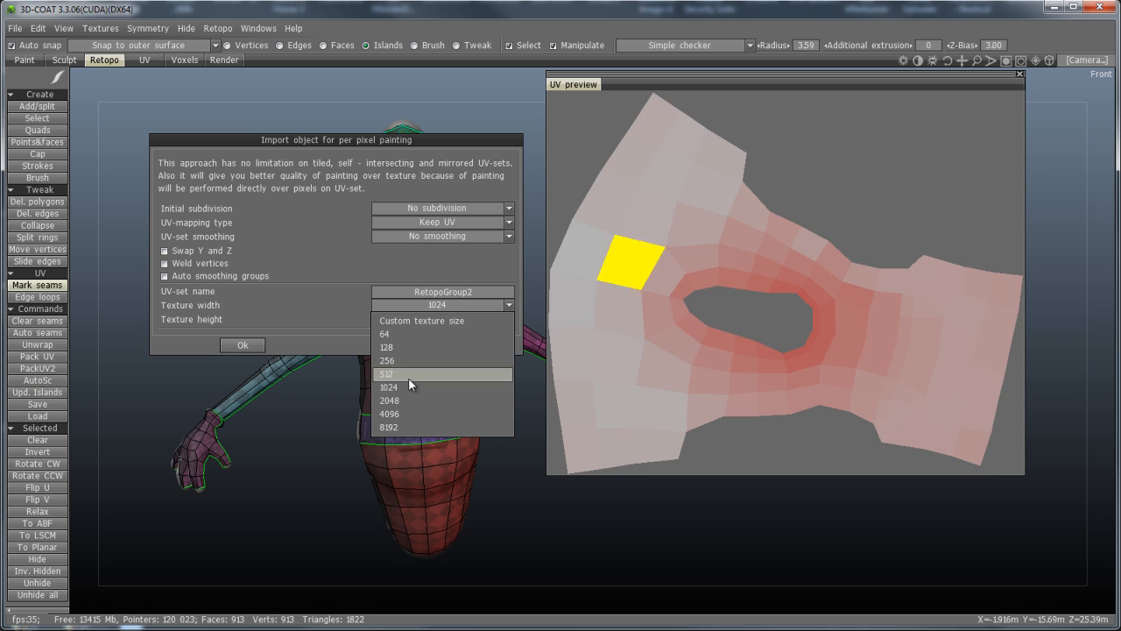
{"action": "left_click", "coordinate": [399, 400]}
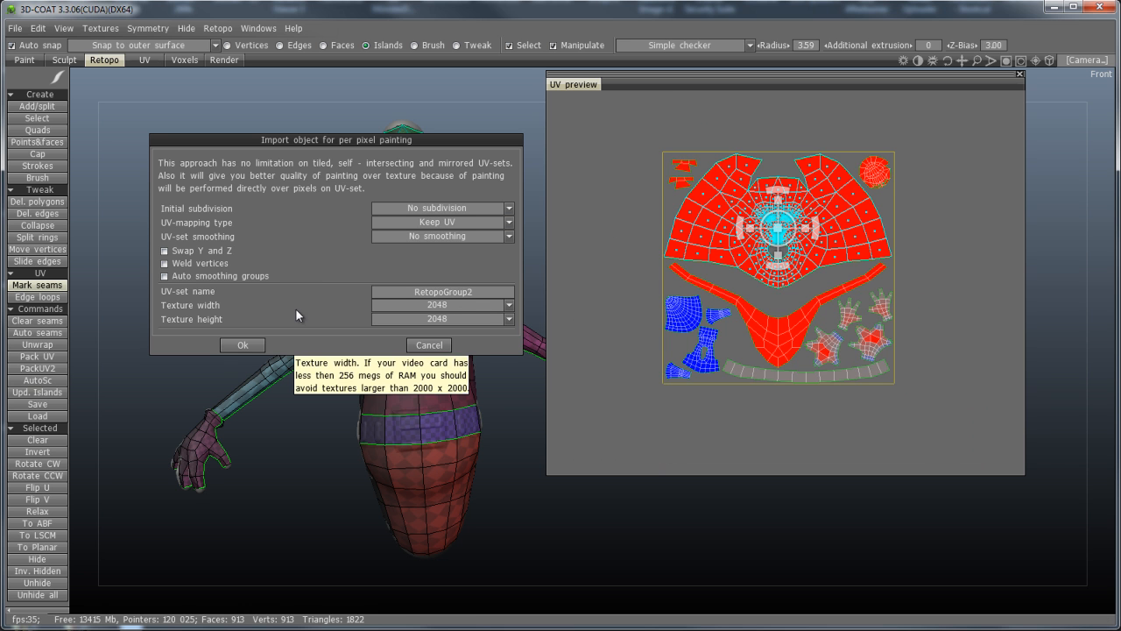
{"action": "left_click", "coordinate": [242, 344]}
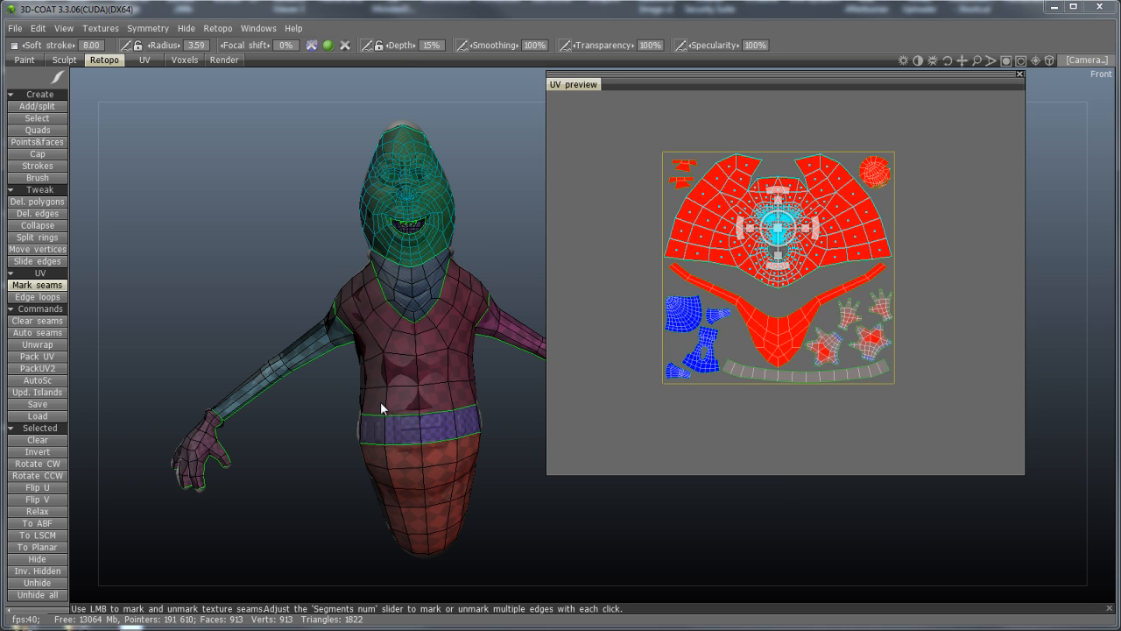
Switch to the Paint room and show the baked model's layer list
{"action": "left_click", "coordinate": [25, 60]}
{"action": "mouse_move", "coordinate": [714, 305]}
{"action": "left_mouse_down"}
{"action": "mouse_move", "coordinate": [671, 266]}
{"action": "mouse_move", "coordinate": [613, 305]}
{"action": "mouse_move", "coordinate": [425, 305]}
{"action": "mouse_move", "coordinate": [513, 287]}
{"action": "mouse_move", "coordinate": [728, 283]}
{"action": "mouse_move", "coordinate": [748, 315]}
{"action": "mouse_move", "coordinate": [656, 298]}
{"action": "mouse_move", "coordinate": [599, 219]}
{"action": "mouse_move", "coordinate": [606, 268]}
{"action": "mouse_move", "coordinate": [724, 320]}
{"action": "mouse_move", "coordinate": [698, 304]}
{"action": "left_mouse_up"}
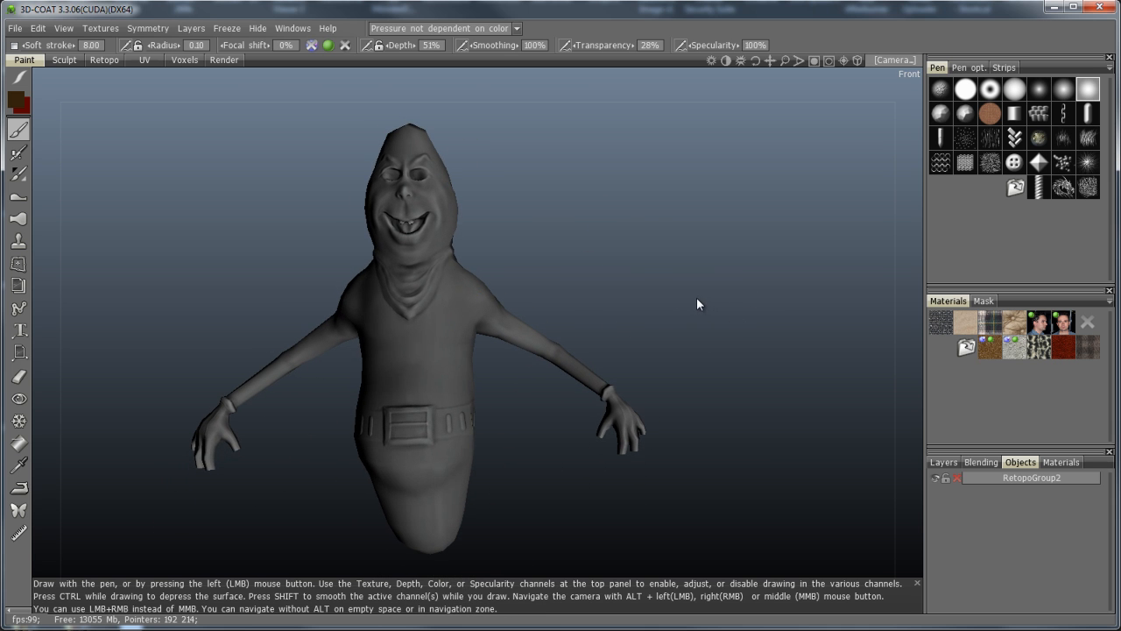
{"action": "left_click", "coordinate": [944, 462]}
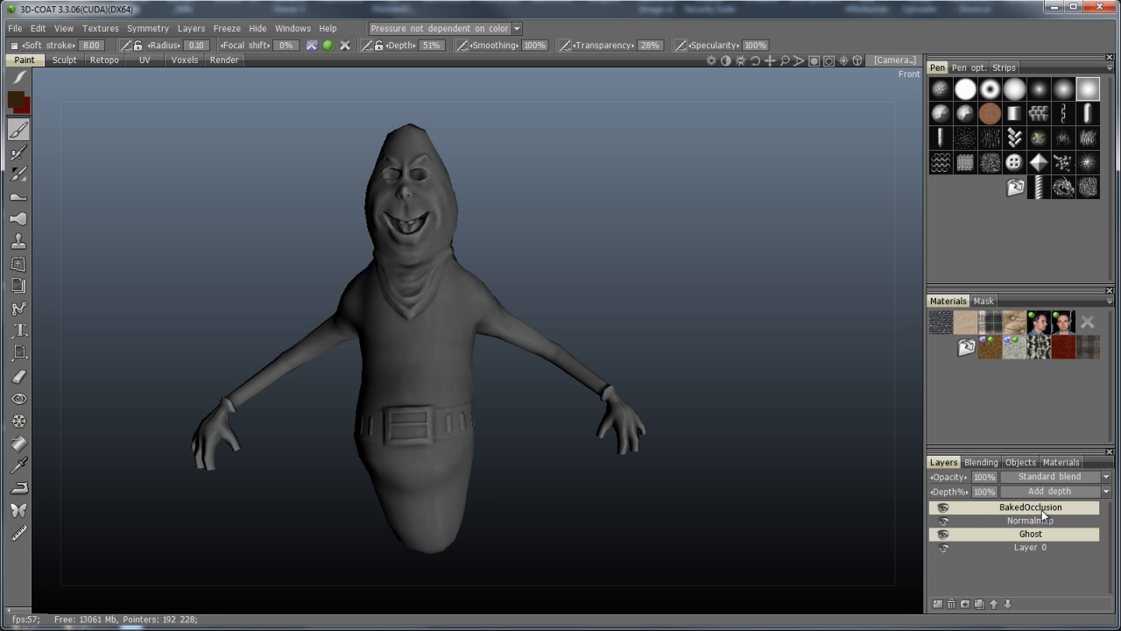
Toggle the BakedOcclusion layer's visibility to check its effect on the model, and select the Normalmap layer
{"action": "left_click", "coordinate": [943, 508]}
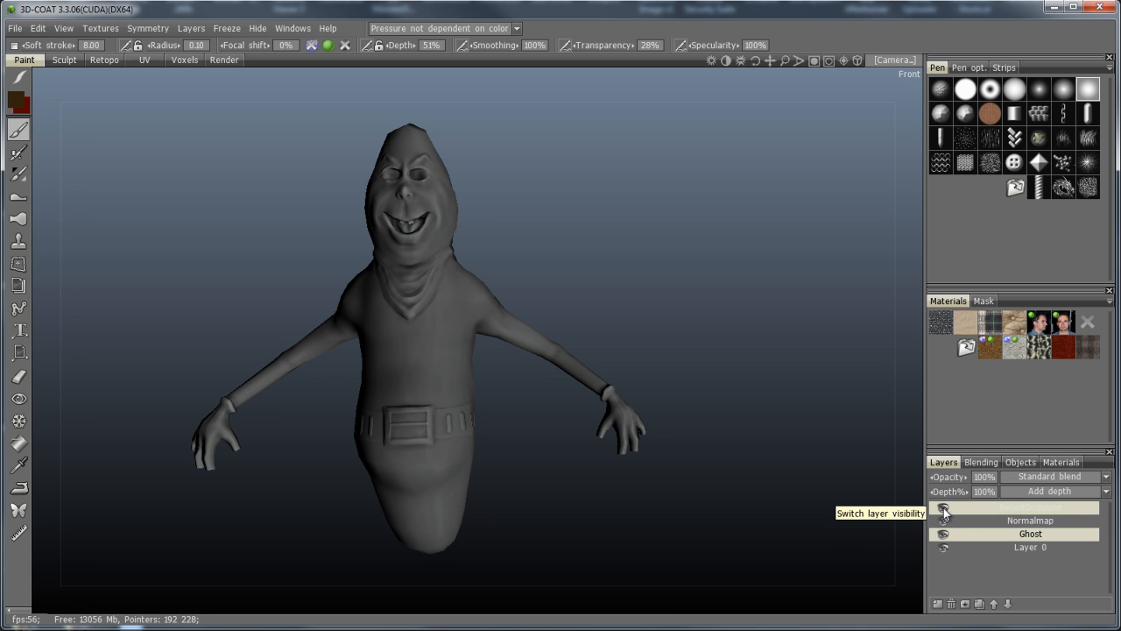
{"action": "left_click", "coordinate": [945, 508]}
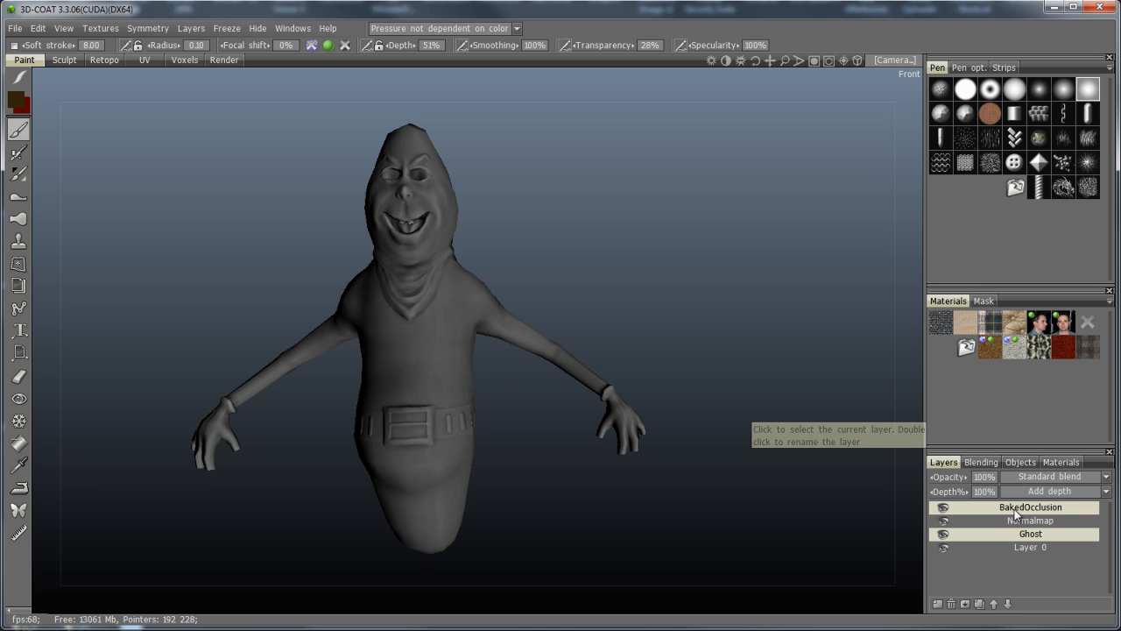
{"action": "left_click", "coordinate": [944, 508]}
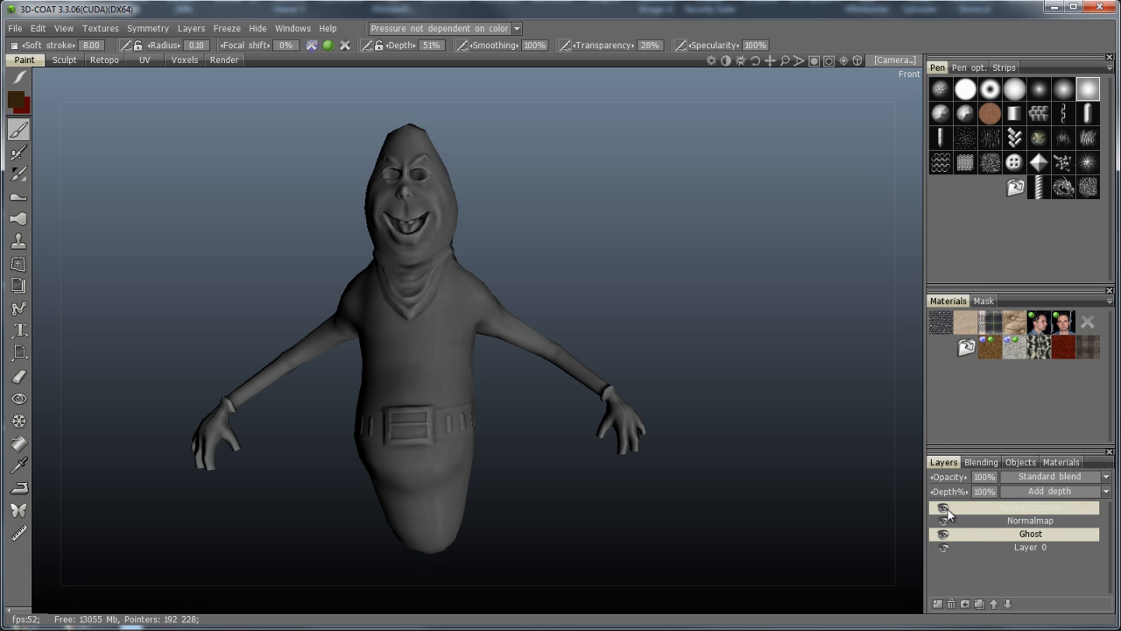
{"action": "left_click", "coordinate": [1038, 521]}
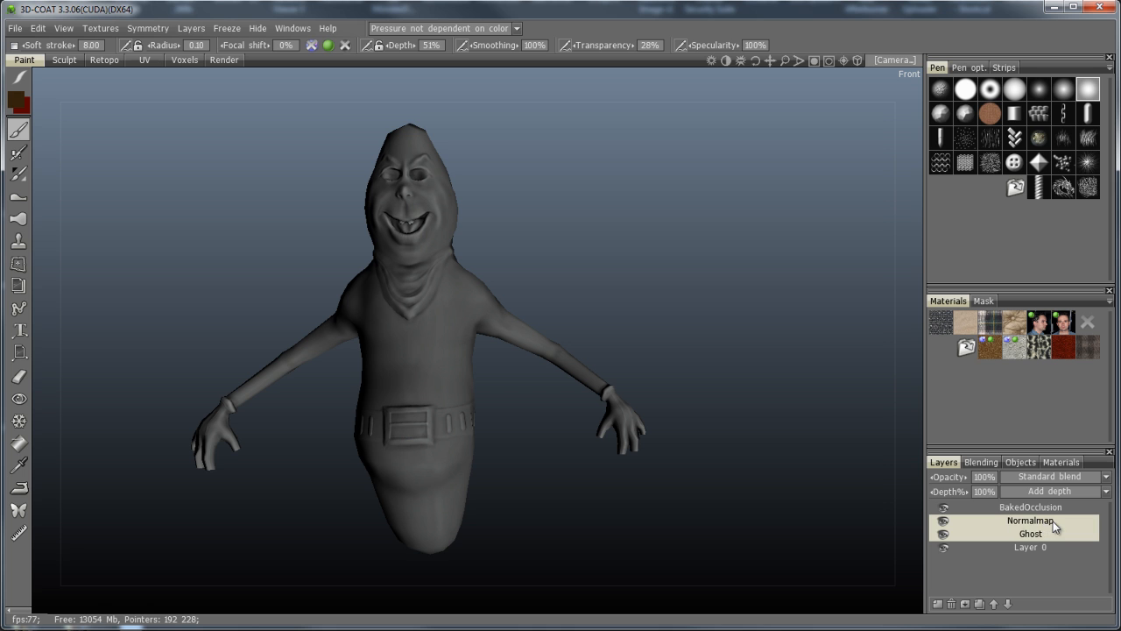
Make the Ghost layer current and switch its visibility off and back on
{"action": "left_click", "coordinate": [1033, 533]}
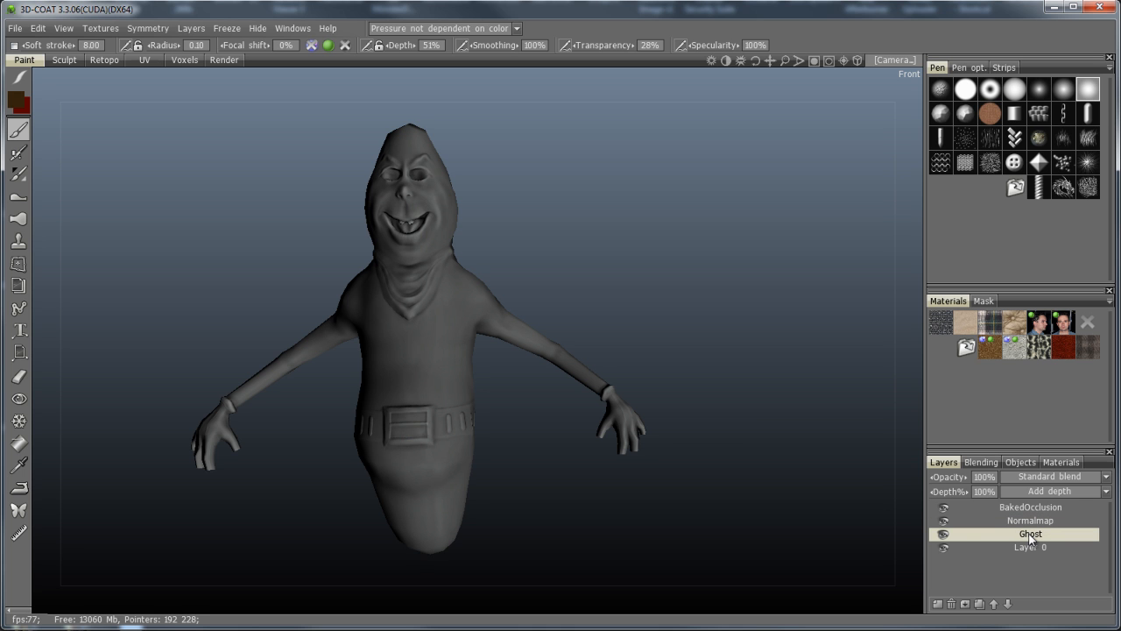
{"action": "left_click", "coordinate": [942, 534]}
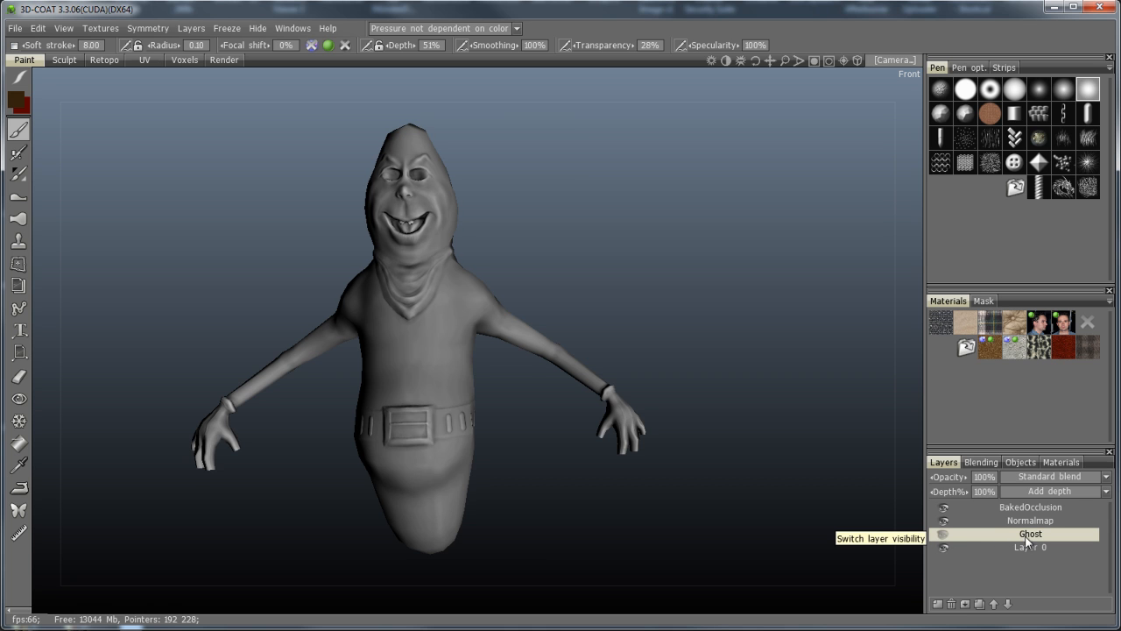
{"action": "left_click", "coordinate": [942, 534]}
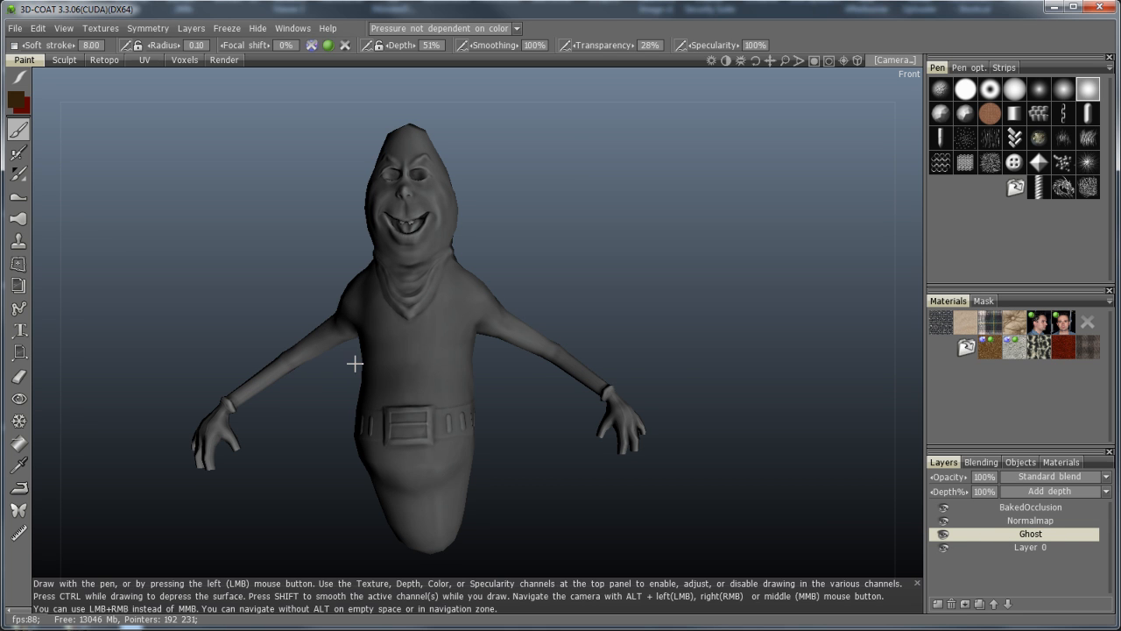
Set the primary paint color to a light grey with hue 113, saturation 3% and lightness 74%
{"action": "left_click", "coordinate": [16, 97]}
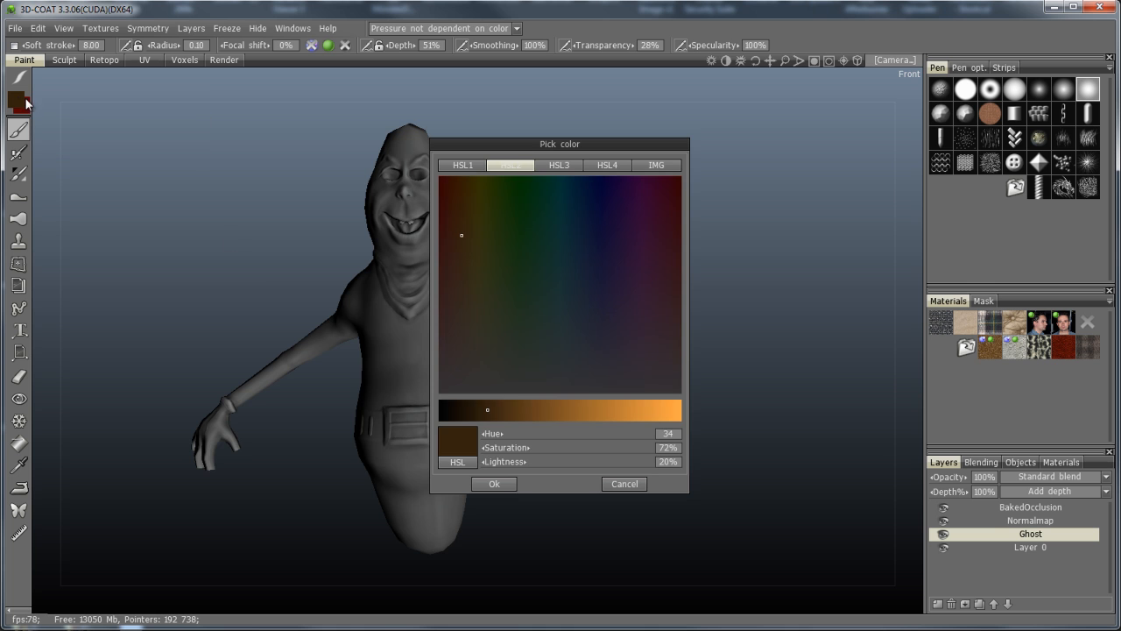
{"action": "mouse_move", "coordinate": [553, 417]}
{"action": "left_mouse_down"}
{"action": "mouse_move", "coordinate": [652, 412]}
{"action": "mouse_move", "coordinate": [629, 410]}
{"action": "left_mouse_up"}
{"action": "mouse_move", "coordinate": [455, 386]}
{"action": "left_mouse_down"}
{"action": "mouse_move", "coordinate": [433, 392]}
{"action": "mouse_move", "coordinate": [441, 379]}
{"action": "mouse_move", "coordinate": [552, 382]}
{"action": "mouse_move", "coordinate": [514, 386]}
{"action": "left_mouse_up"}
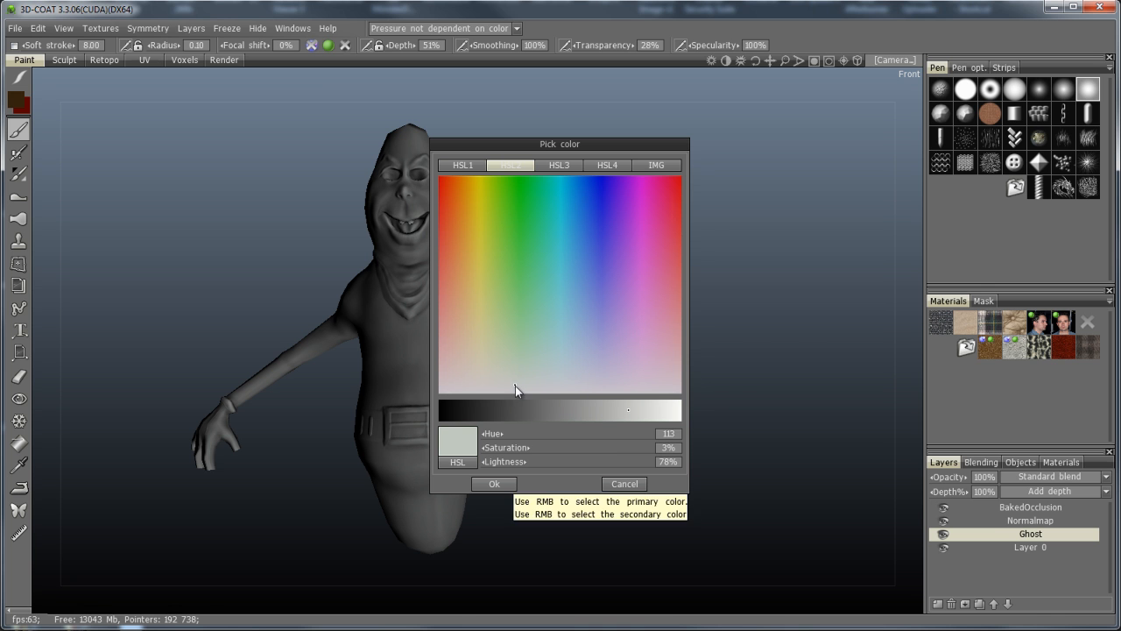
{"action": "left_click", "coordinate": [620, 410]}
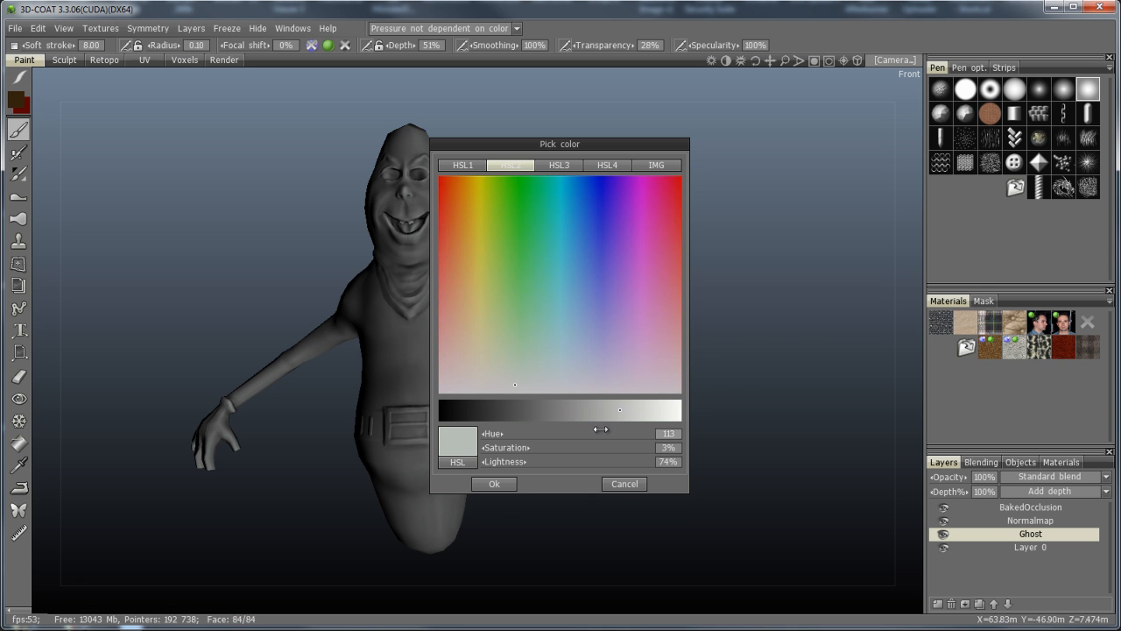
{"action": "left_click", "coordinate": [496, 484]}
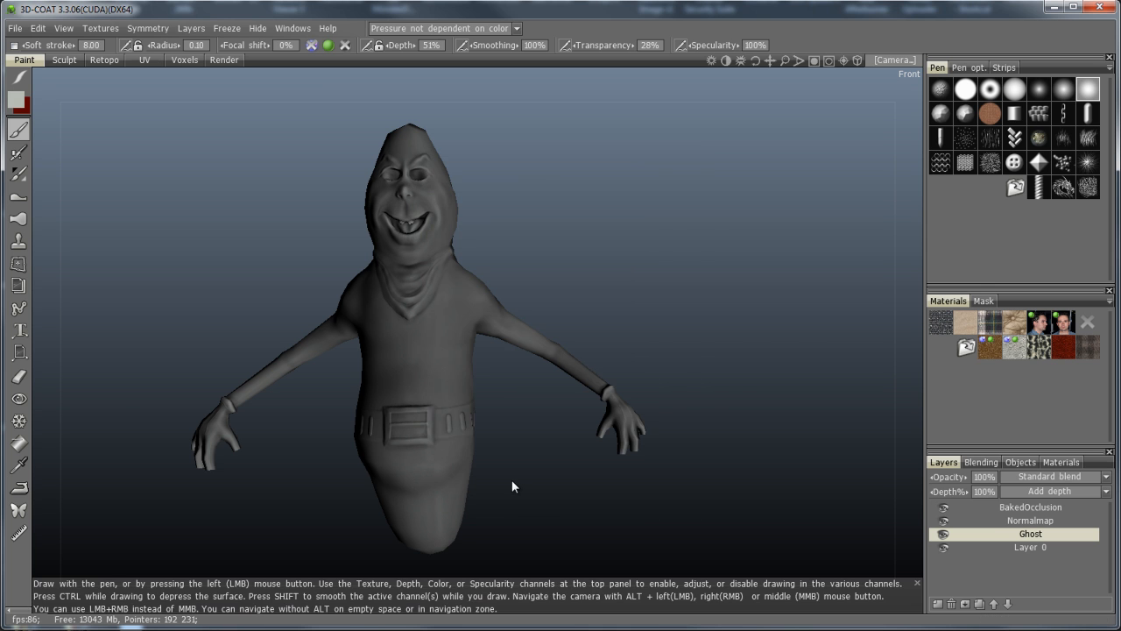
Fill the entire Ghost layer with the light grey primary color
{"action": "left_click", "coordinate": [19, 444]}
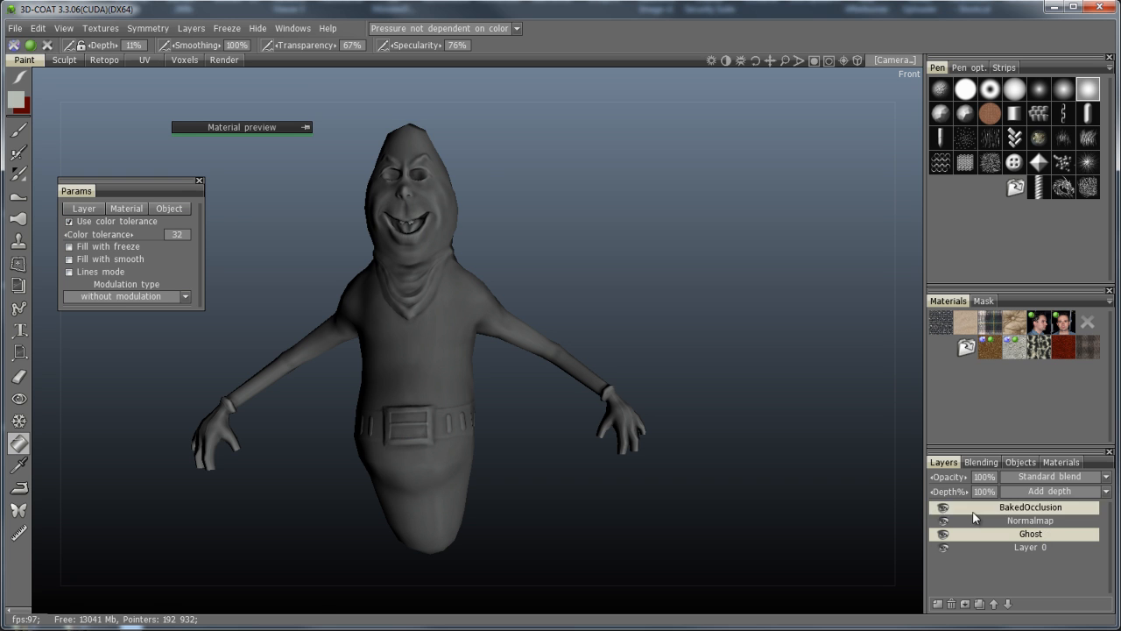
{"action": "left_click", "coordinate": [85, 209]}
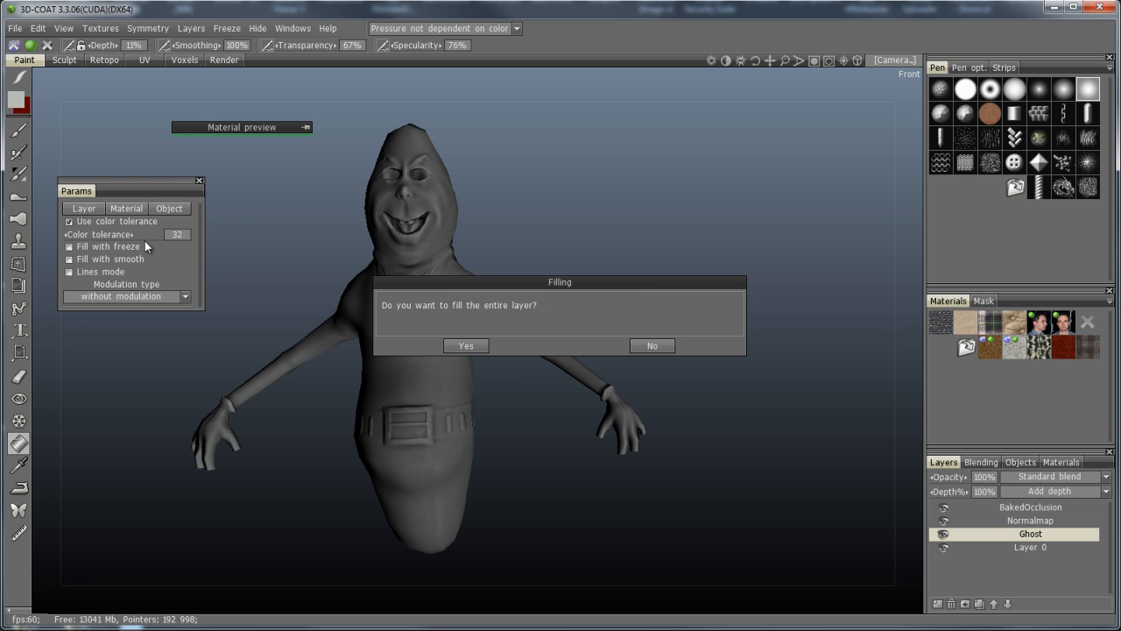
{"action": "left_click", "coordinate": [487, 345]}
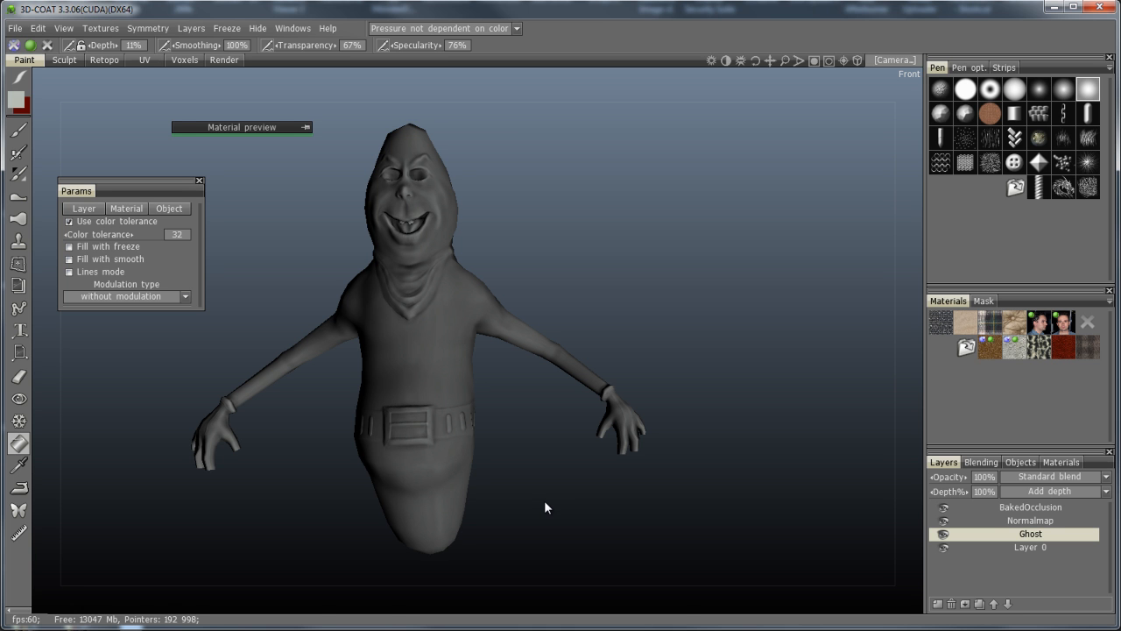
Open the texture UV editor to display the ghost's unwrapped UV islands
{"action": "mouse_move", "coordinate": [538, 496]}
{"action": "left_mouse_down"}
{"action": "mouse_move", "coordinate": [640, 489]}
{"action": "mouse_move", "coordinate": [654, 419]}
{"action": "mouse_move", "coordinate": [577, 490]}
{"action": "mouse_move", "coordinate": [564, 481]}
{"action": "mouse_move", "coordinate": [525, 504]}
{"action": "mouse_move", "coordinate": [543, 446]}
{"action": "mouse_move", "coordinate": [258, 468]}
{"action": "mouse_move", "coordinate": [562, 450]}
{"action": "mouse_move", "coordinate": [532, 488]}
{"action": "mouse_move", "coordinate": [550, 495]}
{"action": "left_mouse_up"}
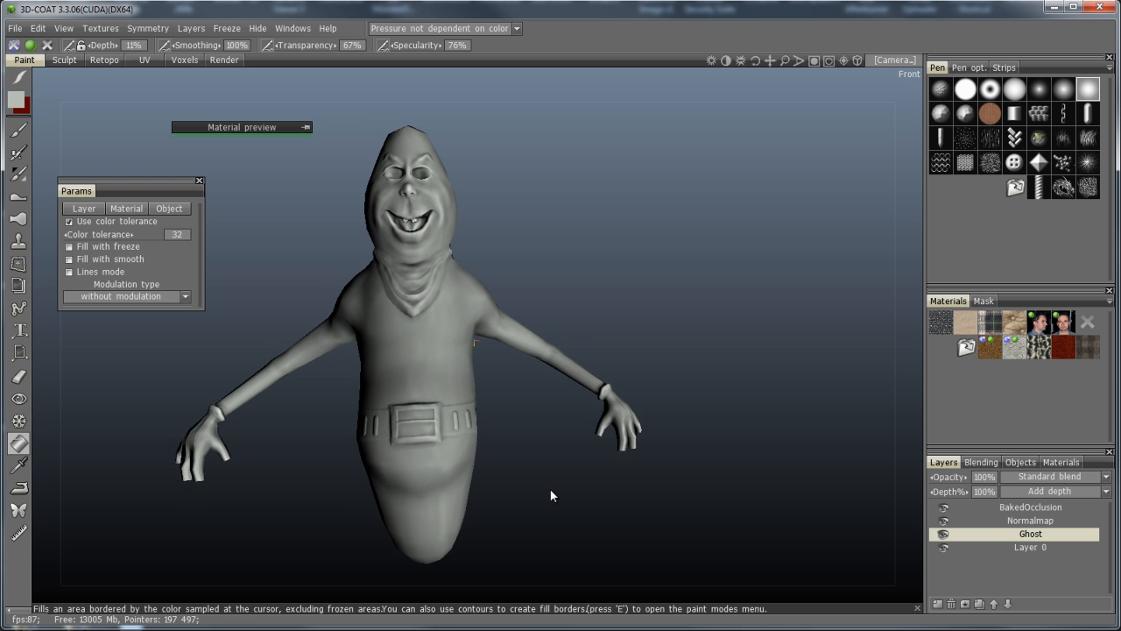
{"action": "mouse_move", "coordinate": [580, 263]}
{"action": "left_mouse_down"}
{"action": "mouse_move", "coordinate": [625, 318]}
{"action": "mouse_move", "coordinate": [593, 306]}
{"action": "left_mouse_up"}
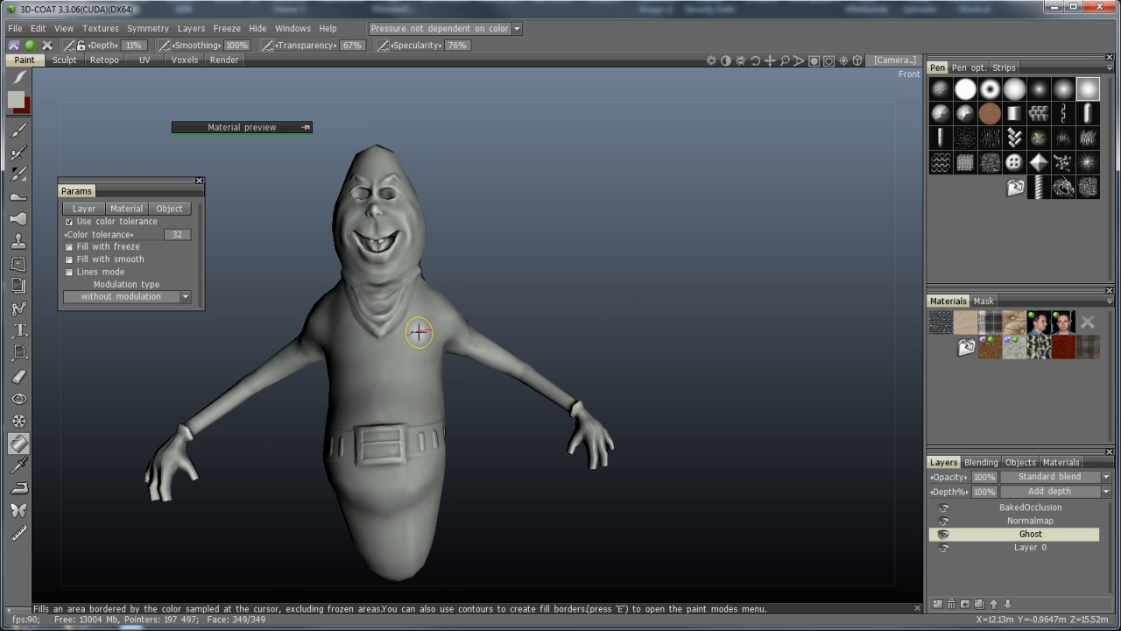
{"action": "left_click", "coordinate": [101, 29]}
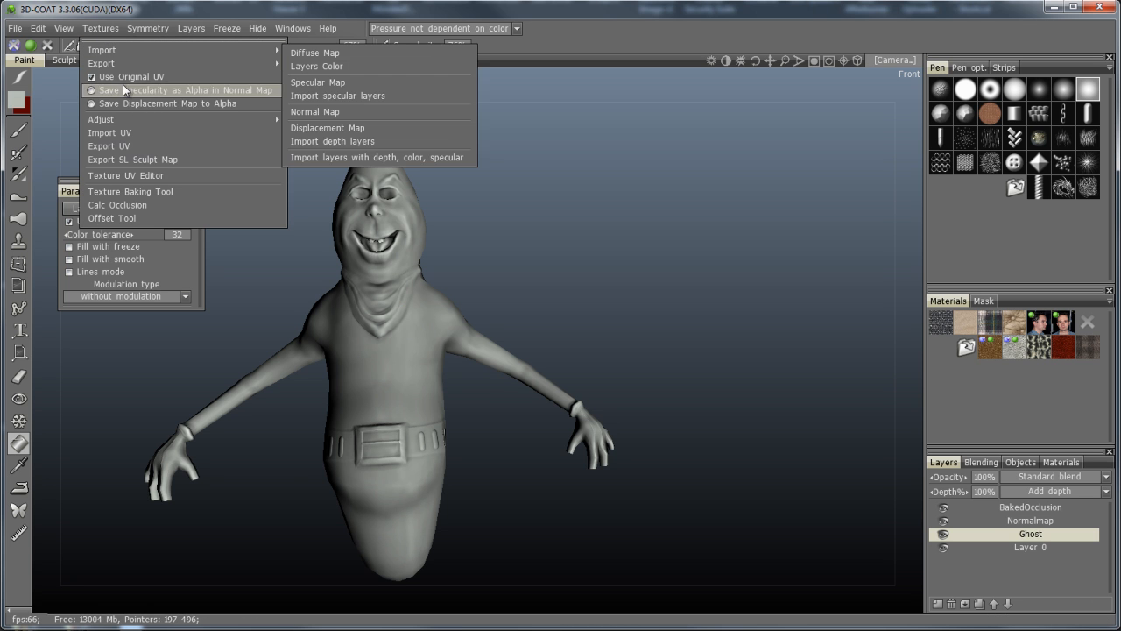
{"action": "left_click", "coordinate": [166, 176]}
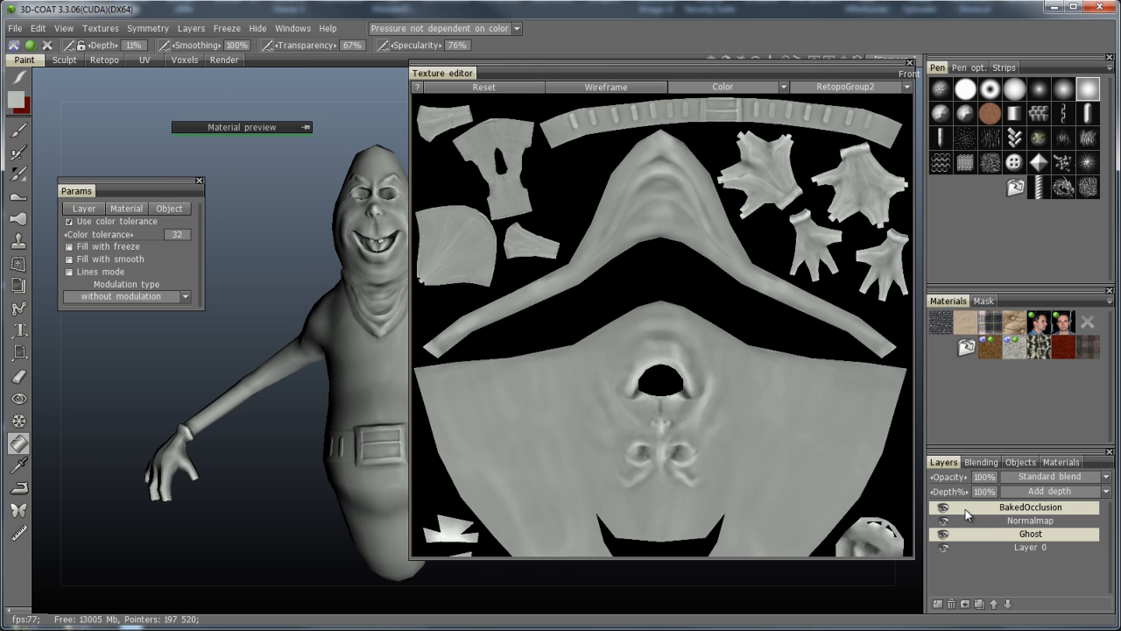
Add a new paint layer above the Ghost layer and name it BandanaColor
{"action": "left_click", "coordinate": [937, 604]}
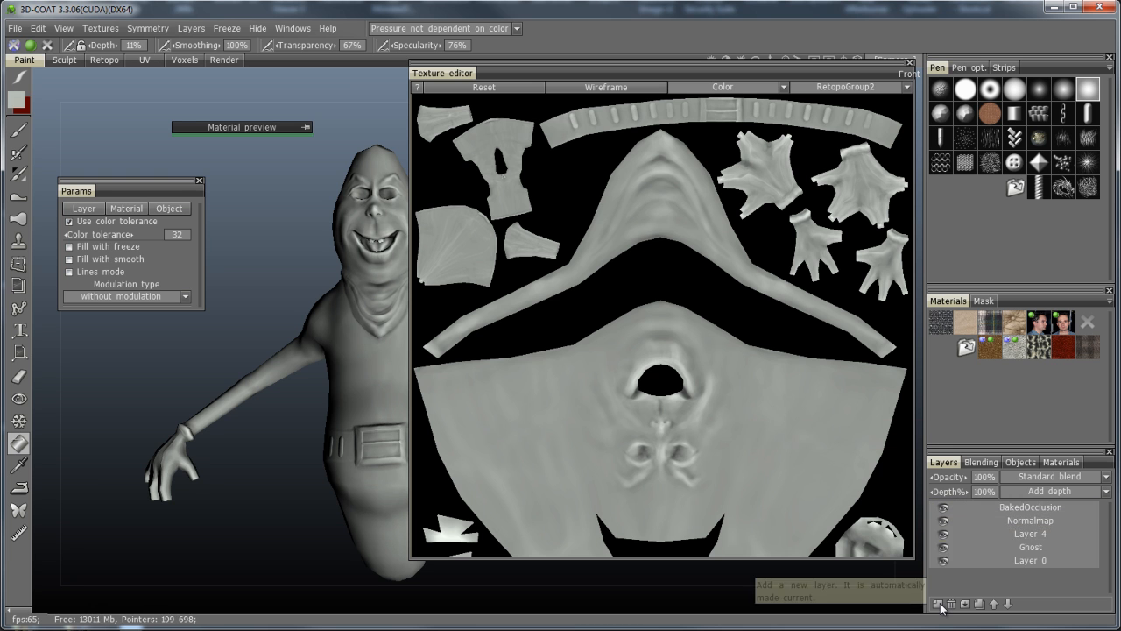
{"action": "double_click", "coordinate": [1038, 534]}
{"action": "type", "text": "BandanaColor"}
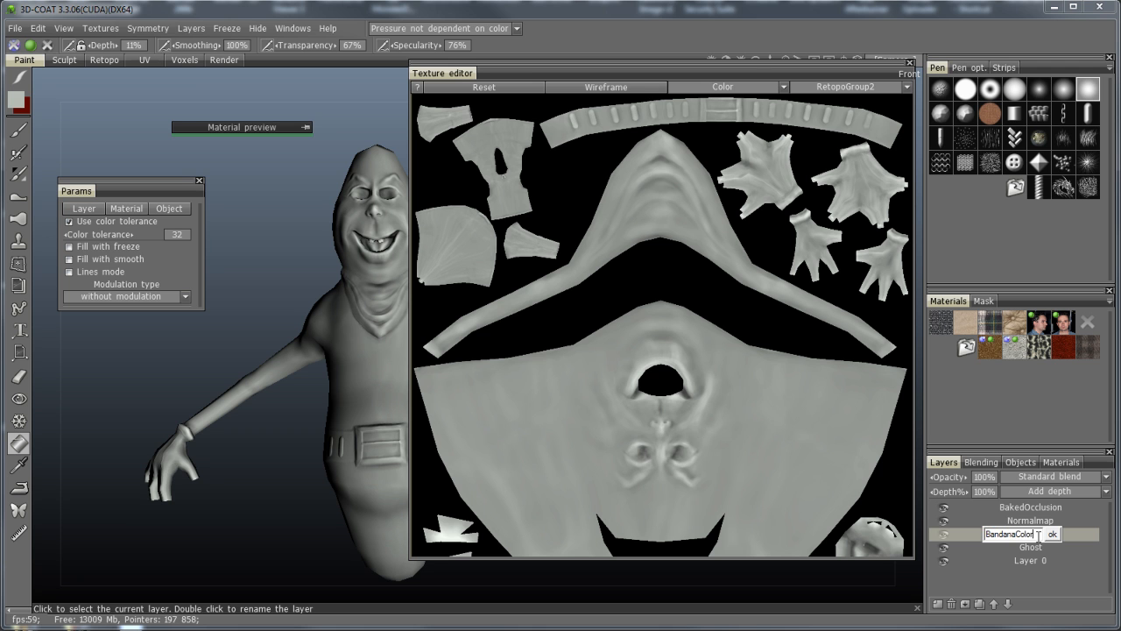
{"action": "key", "text": "Return"}
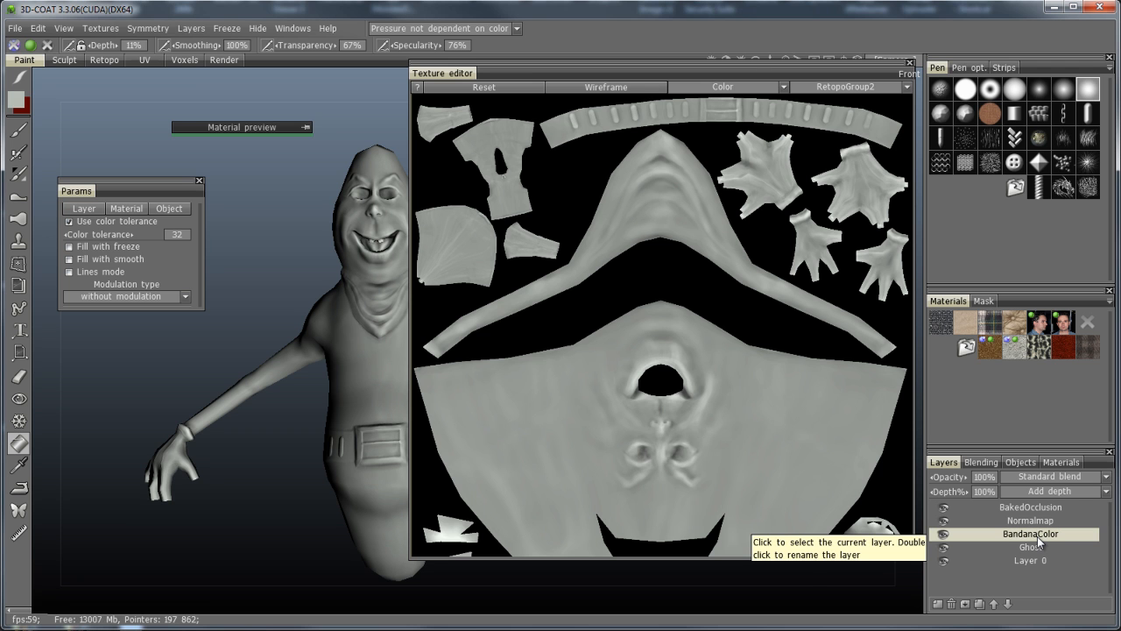
Swap to the dark red color and fill the bandana's UV island at 200% transparency with color tolerance turned off
{"action": "left_click", "coordinate": [28, 111]}
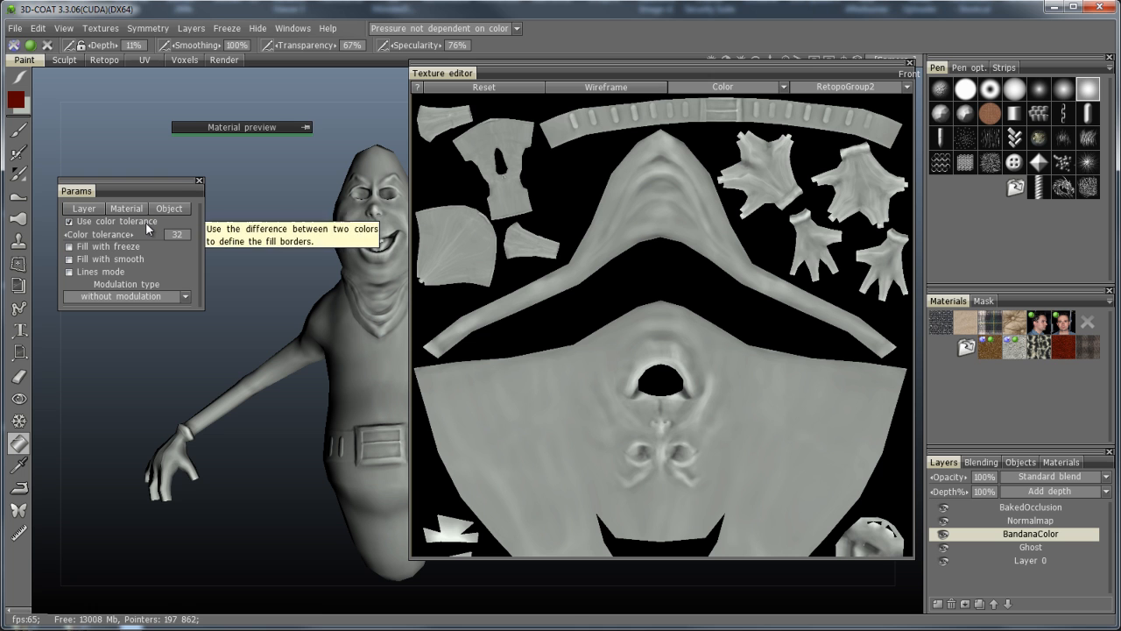
{"action": "left_click", "coordinate": [658, 189]}
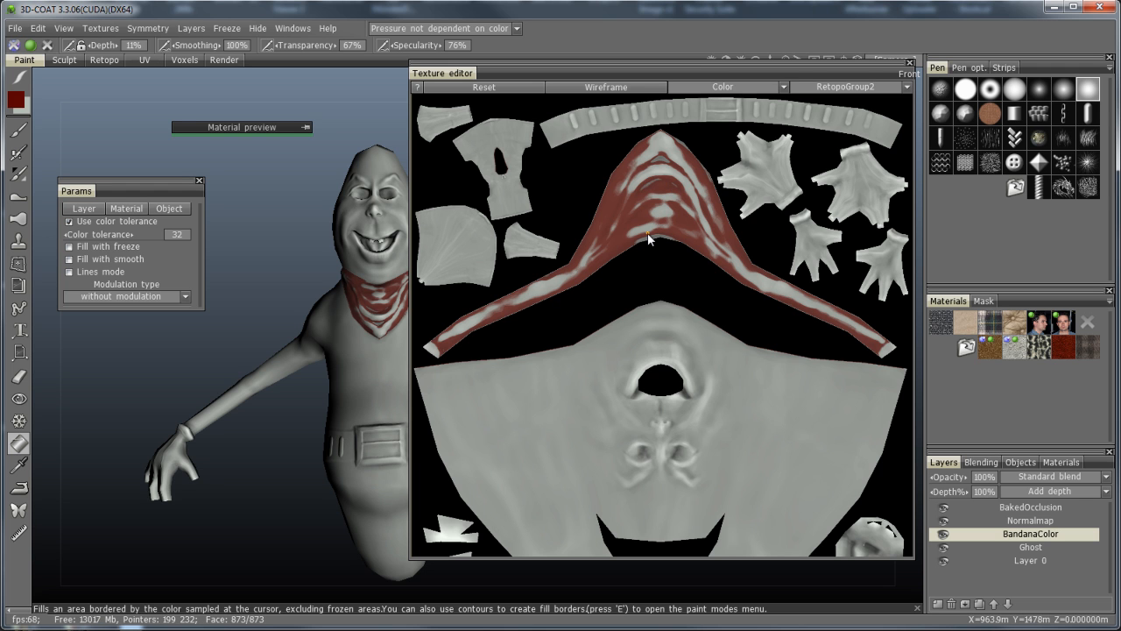
{"action": "key", "text": "ctrl+z"}
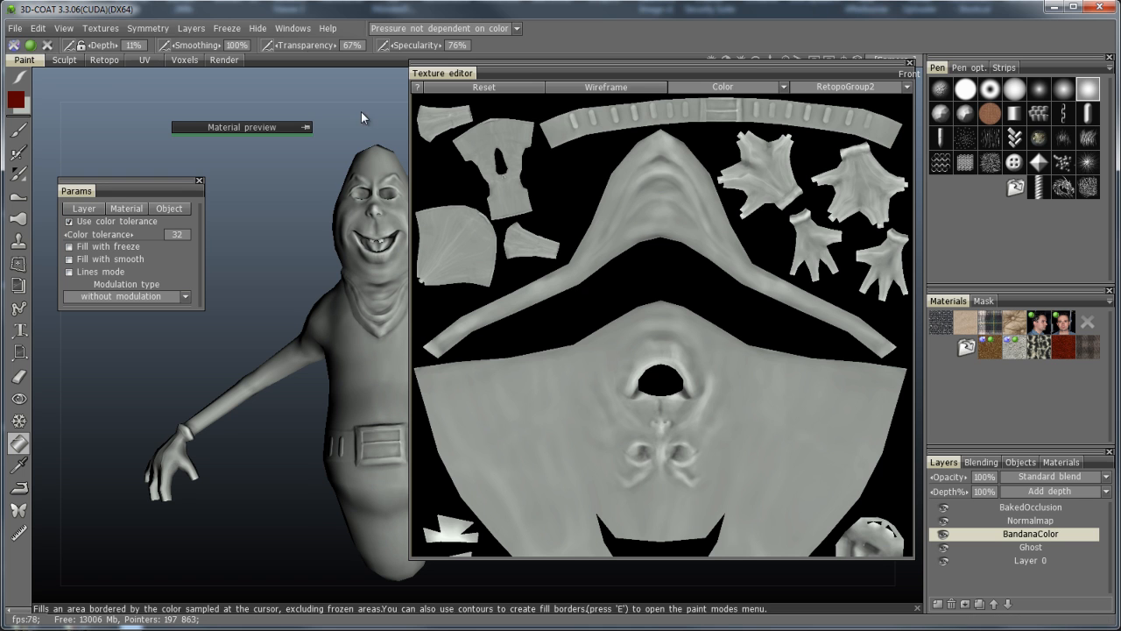
{"action": "left_click_drag", "start_coordinate": [290, 45], "coordinate": [523, 45]}
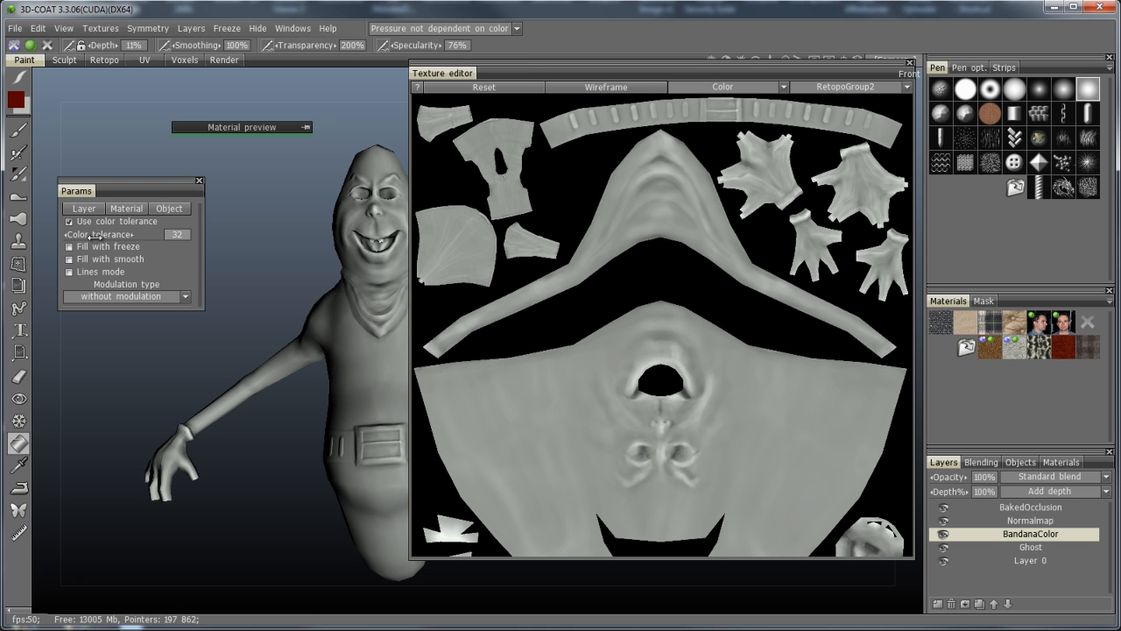
{"action": "left_click", "coordinate": [126, 223]}
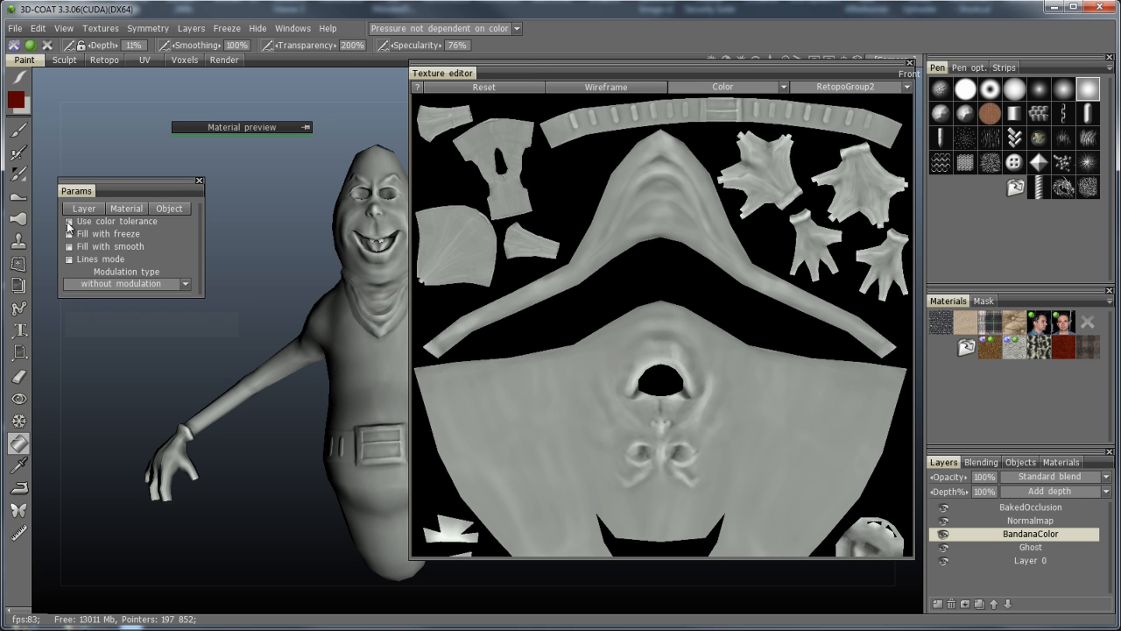
{"action": "left_click", "coordinate": [664, 208]}
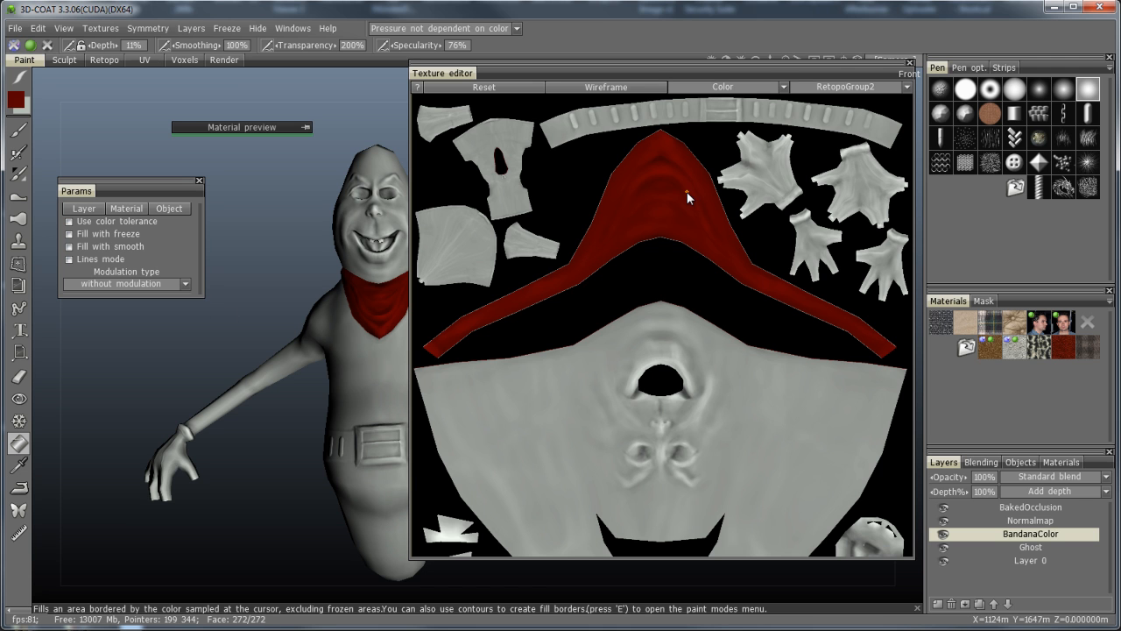
Select the skull mask, scale it down to a small tiled pattern and rotate it upside down over the bandana's UV island
{"action": "left_click", "coordinate": [985, 301]}
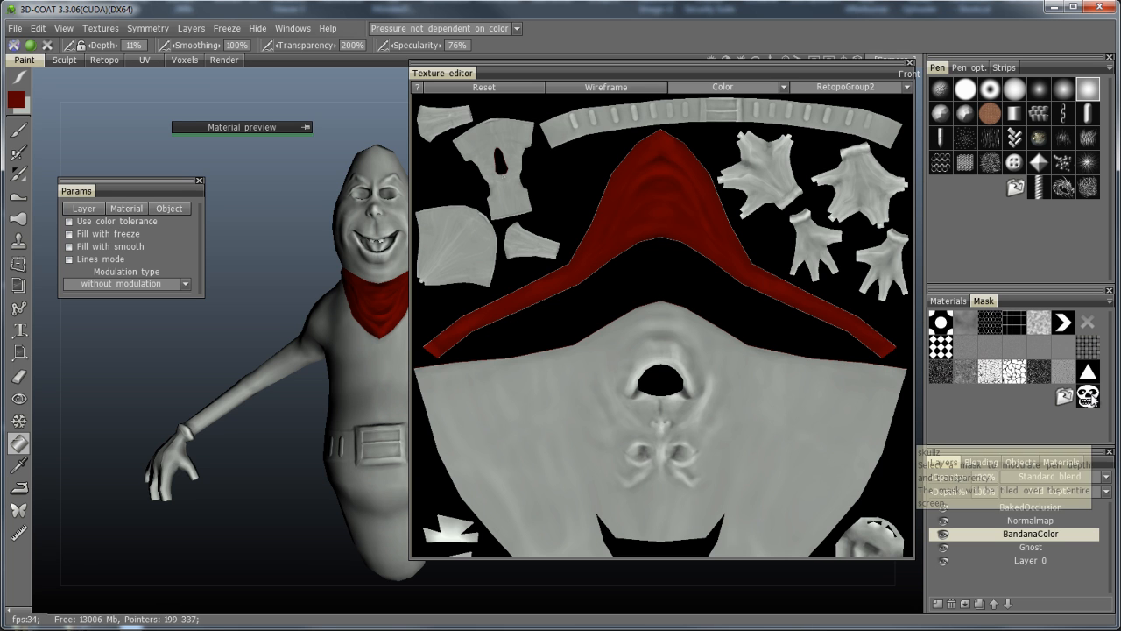
{"action": "left_click", "coordinate": [1062, 400]}
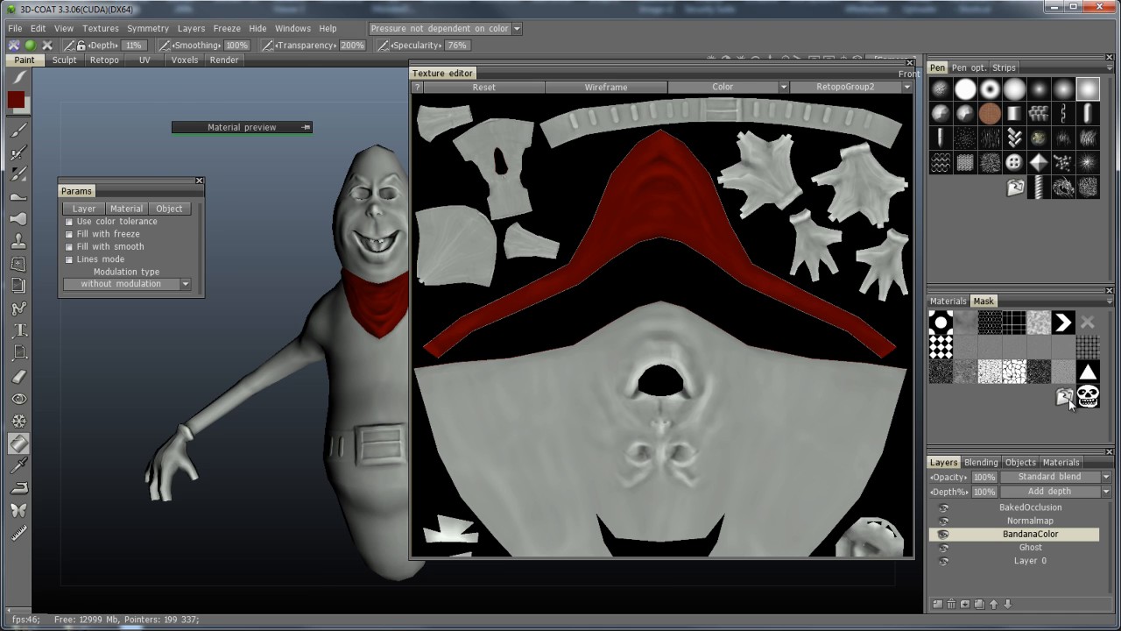
{"action": "left_click", "coordinate": [1087, 399]}
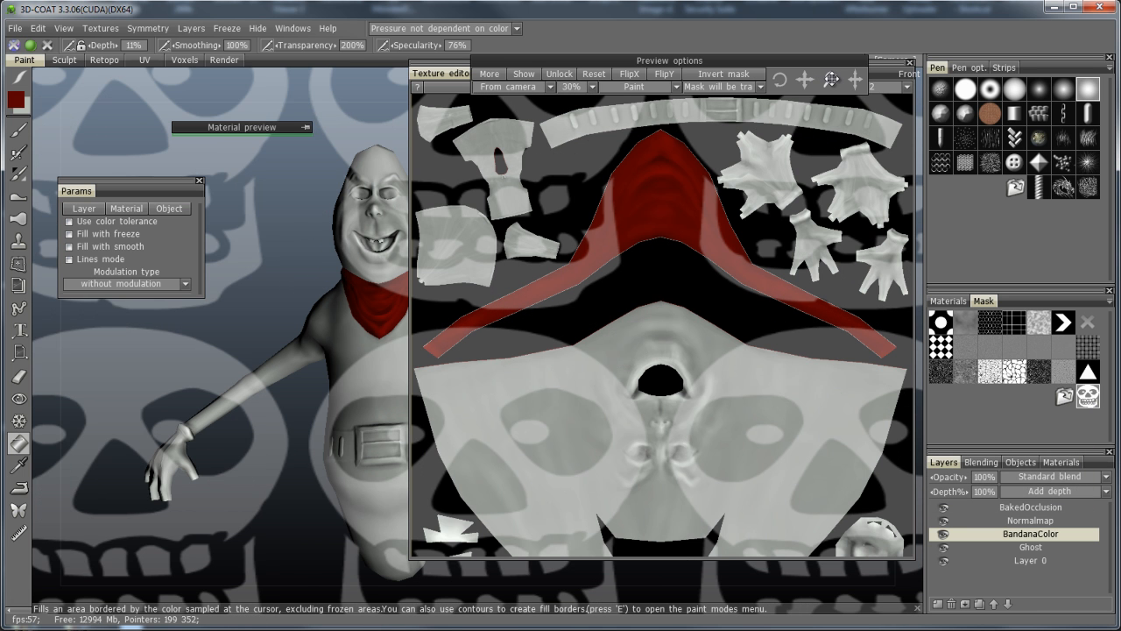
{"action": "left_click_drag", "start_coordinate": [831, 80], "coordinate": [831, 80]}
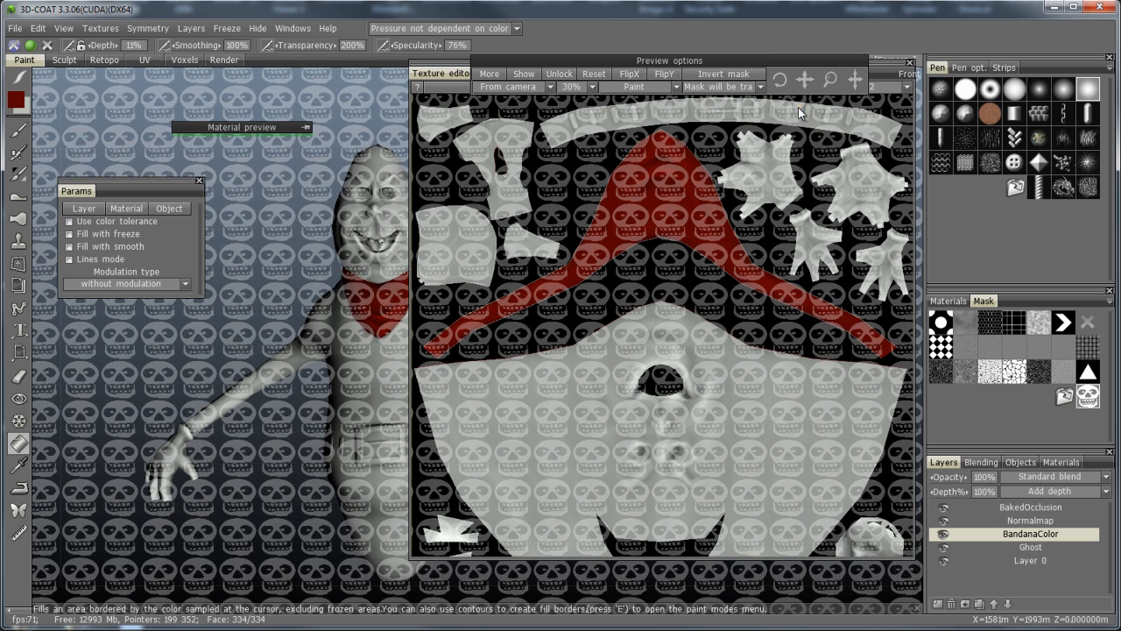
{"action": "mouse_move", "coordinate": [784, 82]}
{"action": "left_mouse_down"}
{"action": "mouse_move", "coordinate": [714, 75]}
{"action": "mouse_move", "coordinate": [832, 81]}
{"action": "mouse_move", "coordinate": [804, 79]}
{"action": "left_mouse_up"}
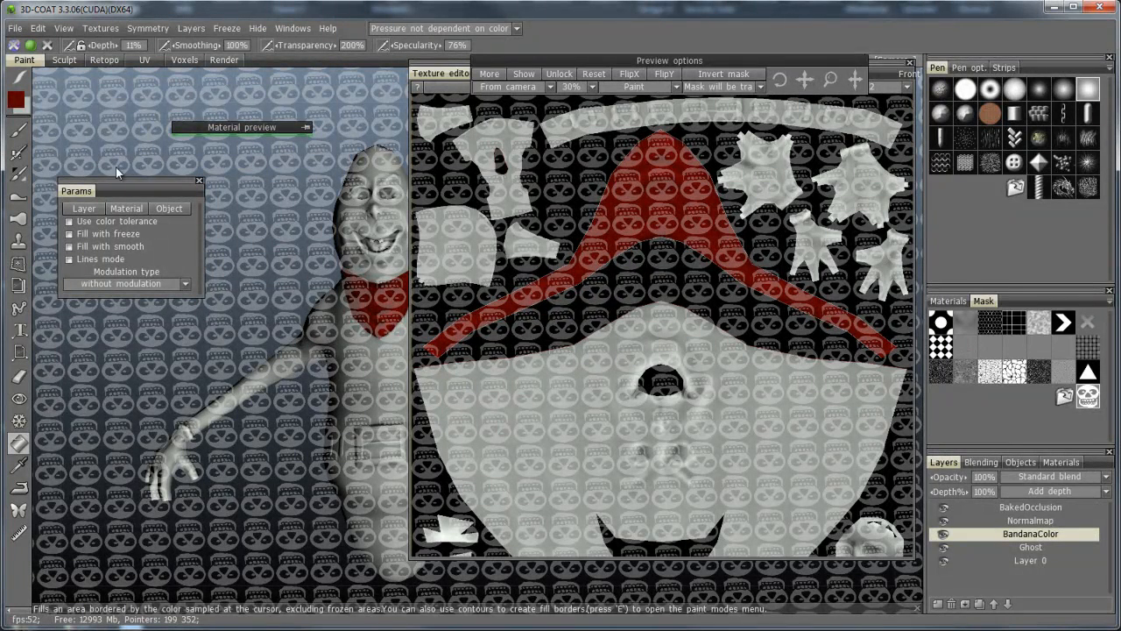
Set the primary color to hue 58, saturation 26% and lightness 74%, and fill the bandana's UV island through the skull mask
{"action": "mouse_move", "coordinate": [26, 87]}
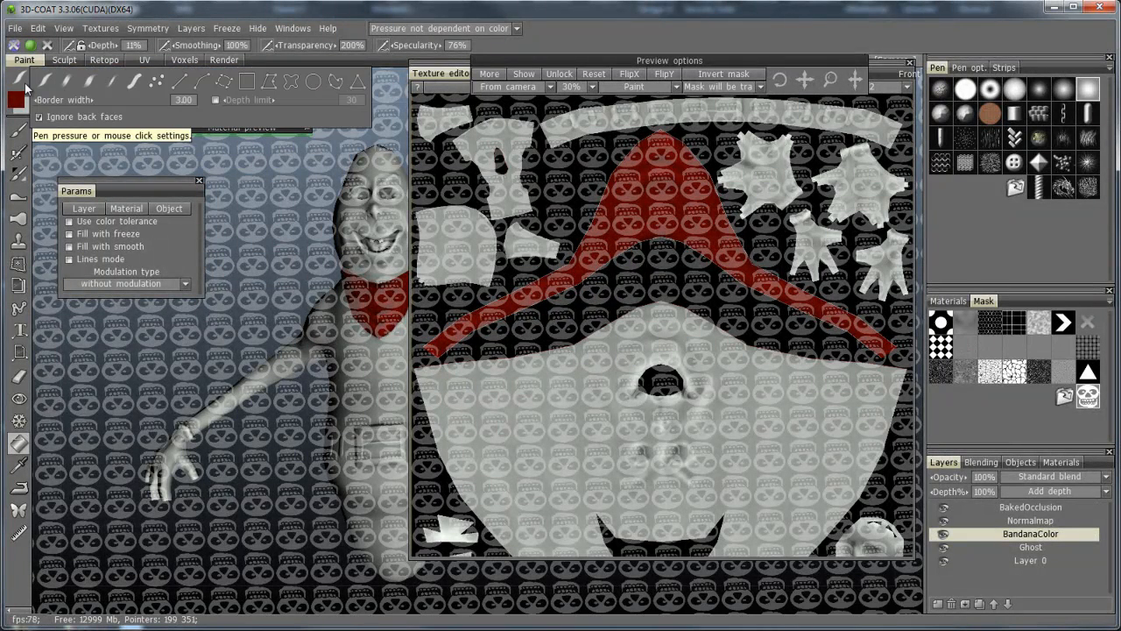
{"action": "left_click", "coordinate": [18, 99]}
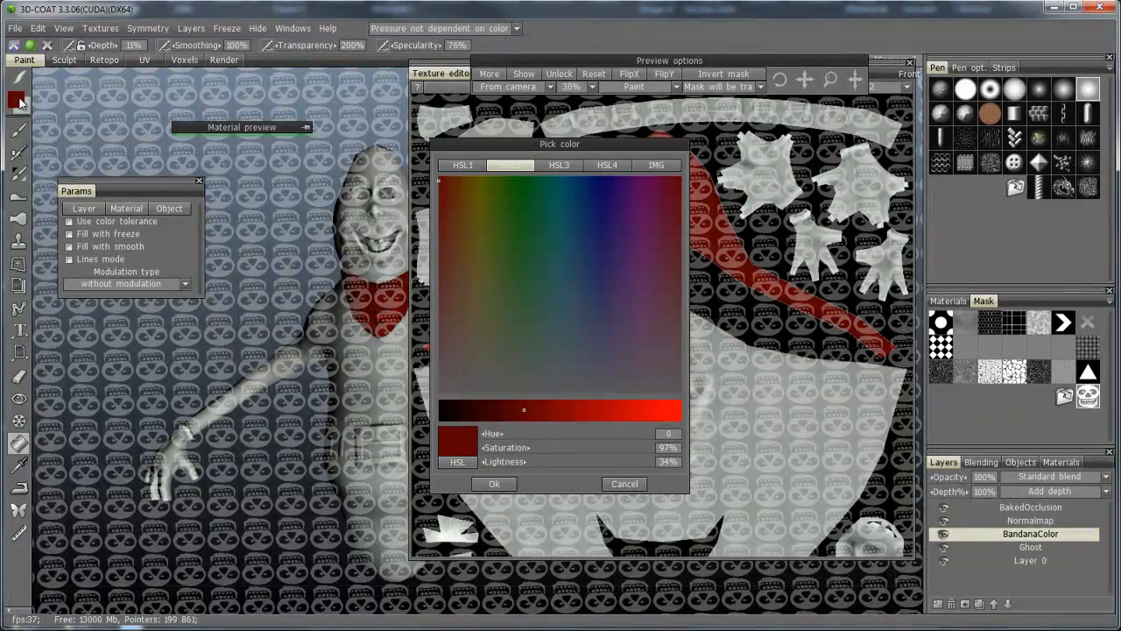
{"action": "left_click_drag", "start_coordinate": [487, 233], "coordinate": [478, 335]}
{"action": "left_click_drag", "start_coordinate": [593, 418], "coordinate": [664, 421]}
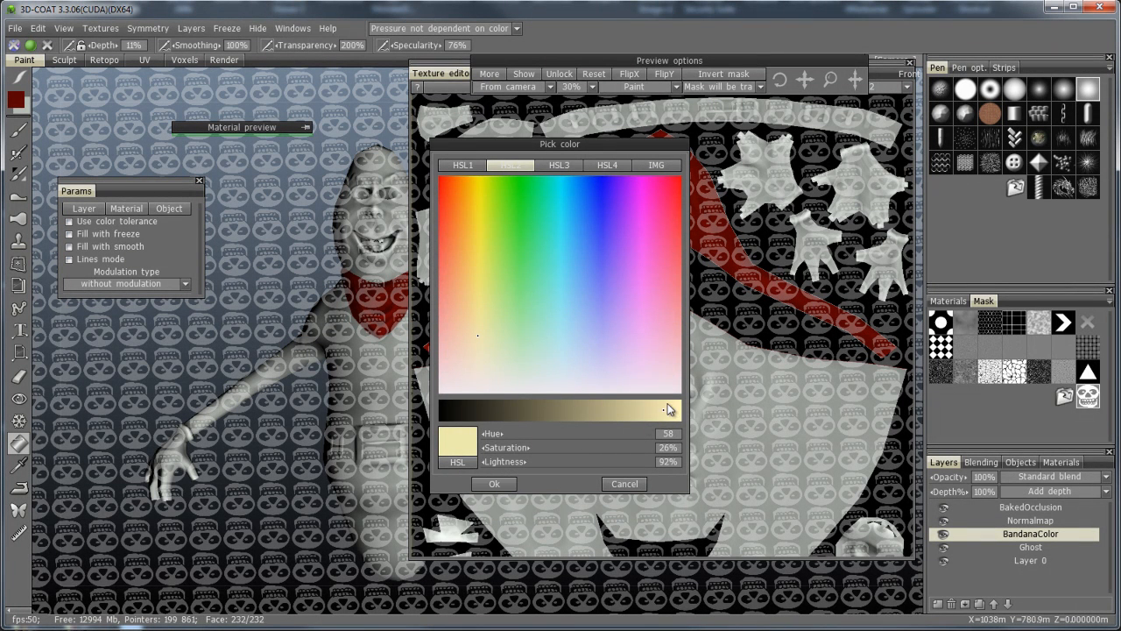
{"action": "left_click", "coordinate": [641, 413]}
{"action": "left_click", "coordinate": [621, 412]}
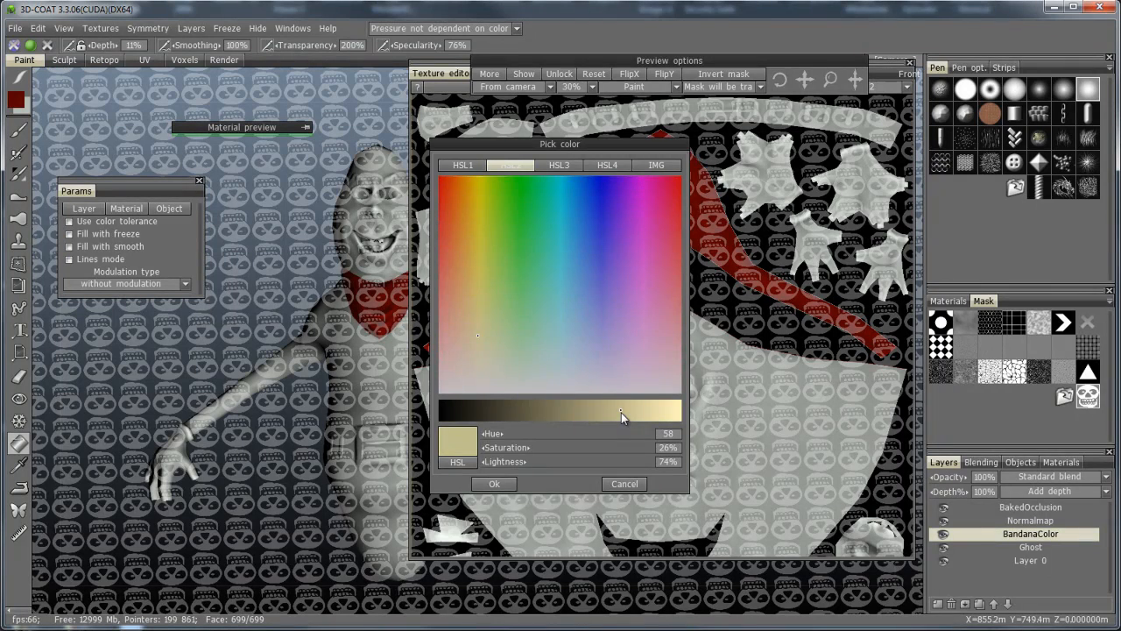
{"action": "left_click", "coordinate": [499, 484]}
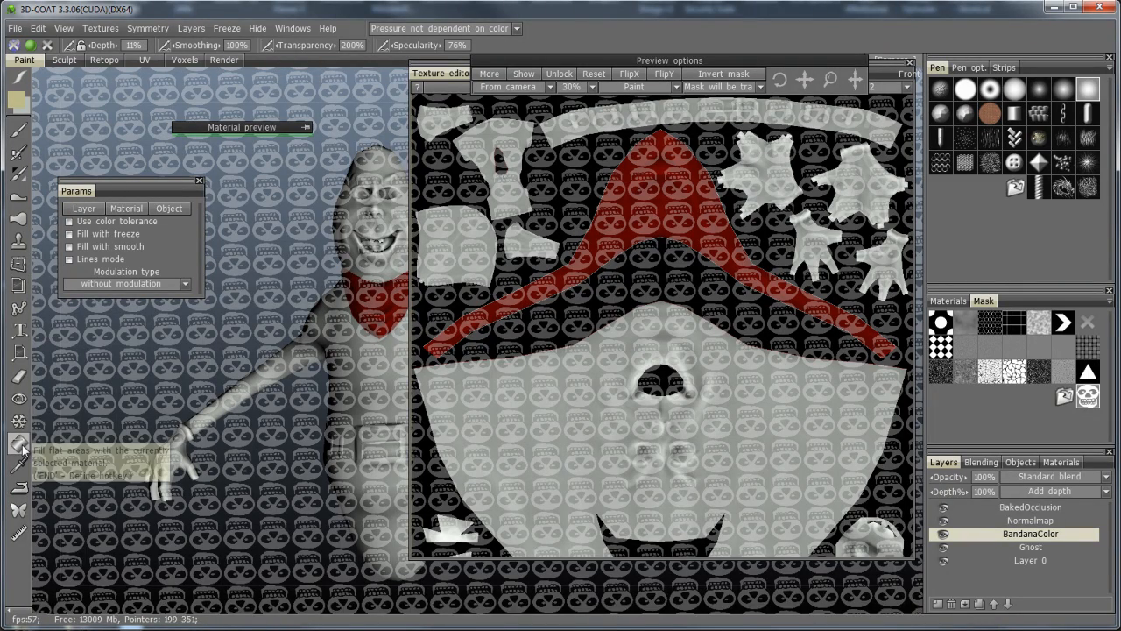
{"action": "left_click", "coordinate": [645, 229]}
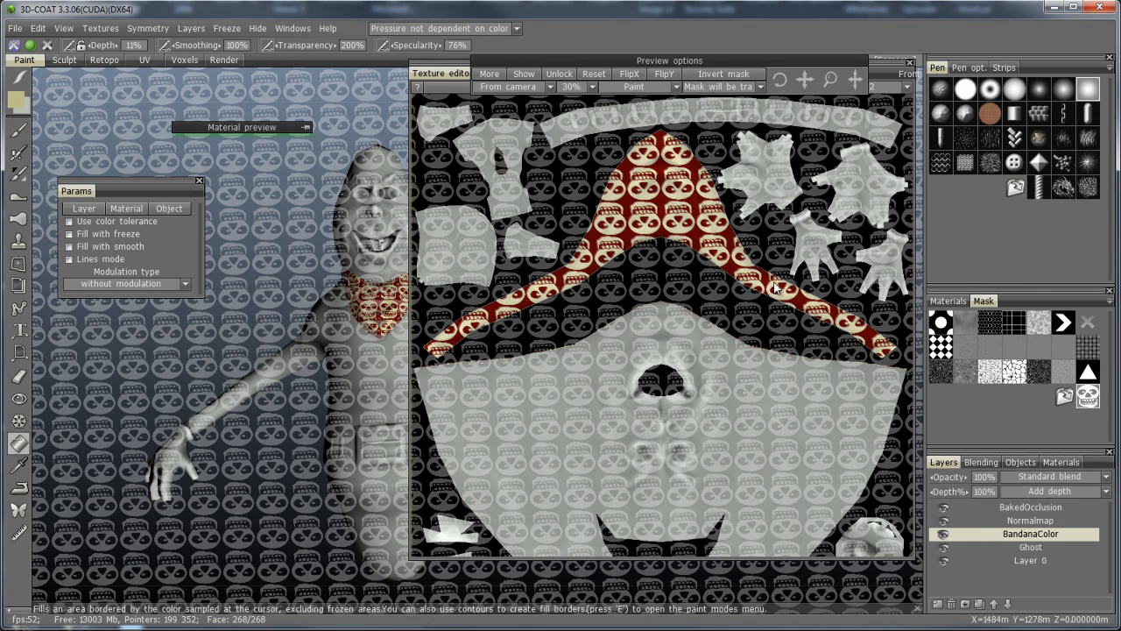
Try rotating the skull mask to other angles over the bandana's UV island
{"action": "left_click_drag", "start_coordinate": [781, 81], "coordinate": [564, 390]}
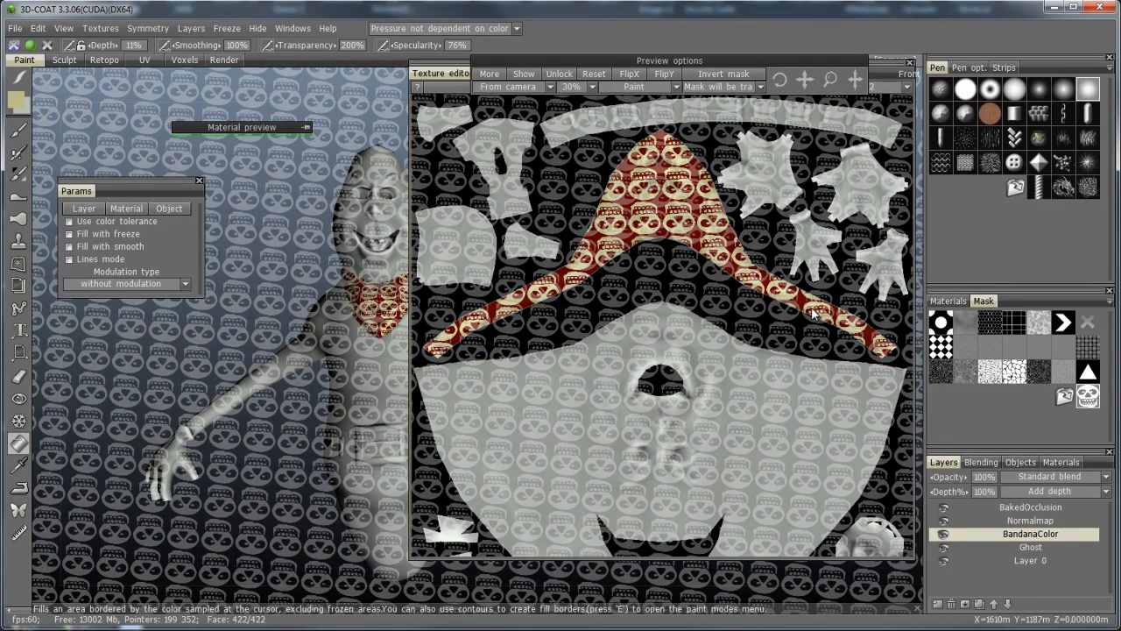
{"action": "left_click_drag", "start_coordinate": [782, 82], "coordinate": [780, 90]}
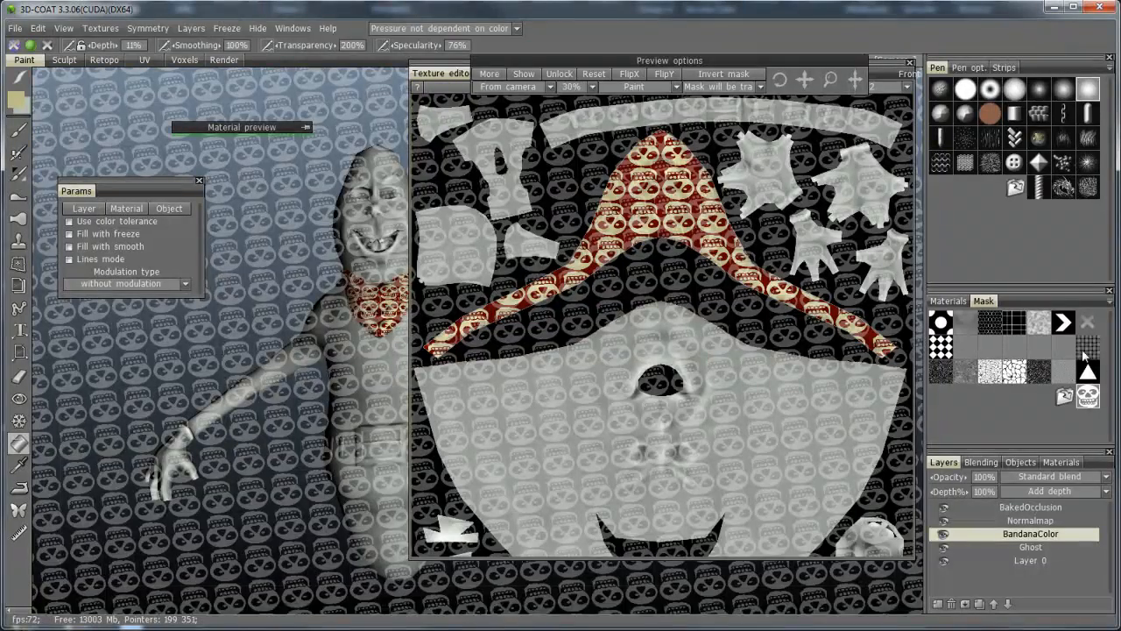
{"action": "left_click", "coordinate": [1095, 403]}
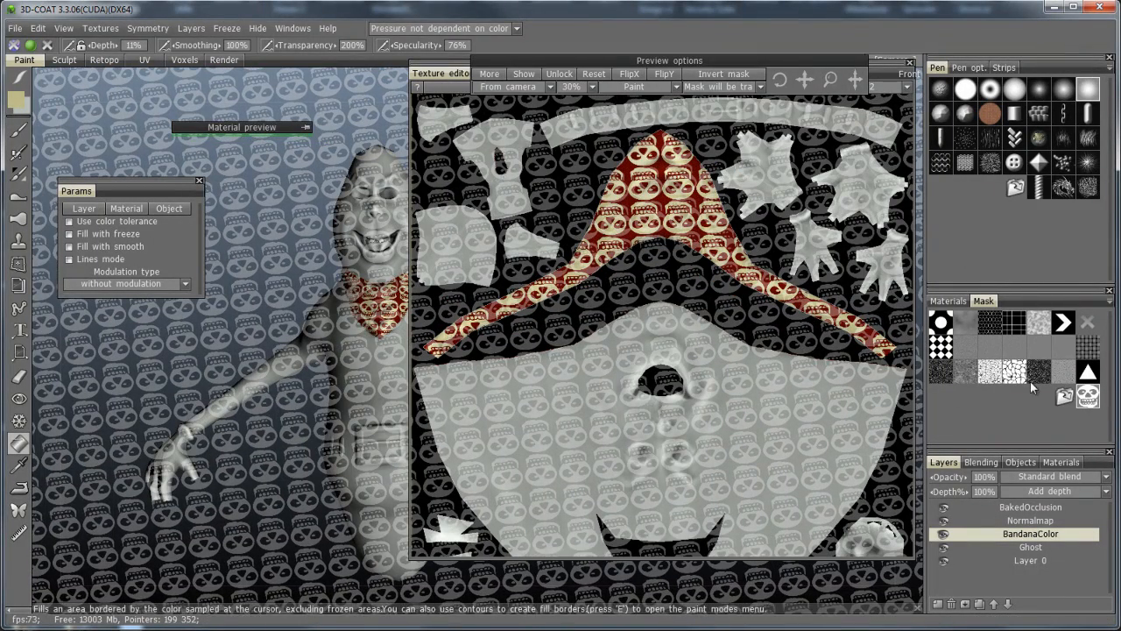
Clear the mask selection and close the texture editor
{"action": "left_click", "coordinate": [1088, 324]}
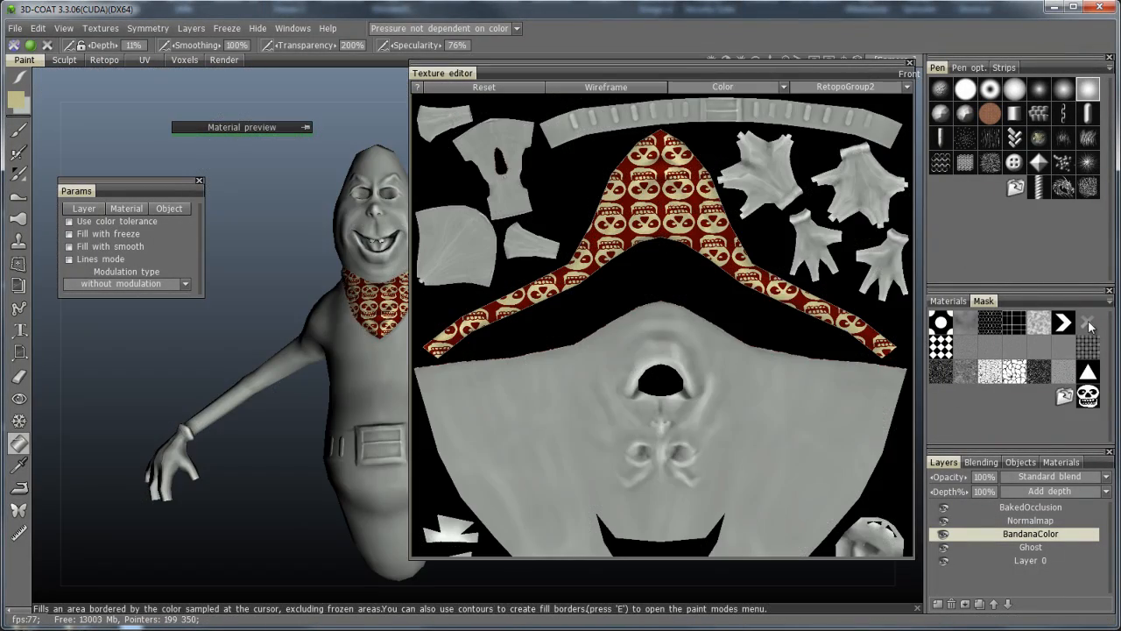
{"action": "left_click", "coordinate": [910, 66]}
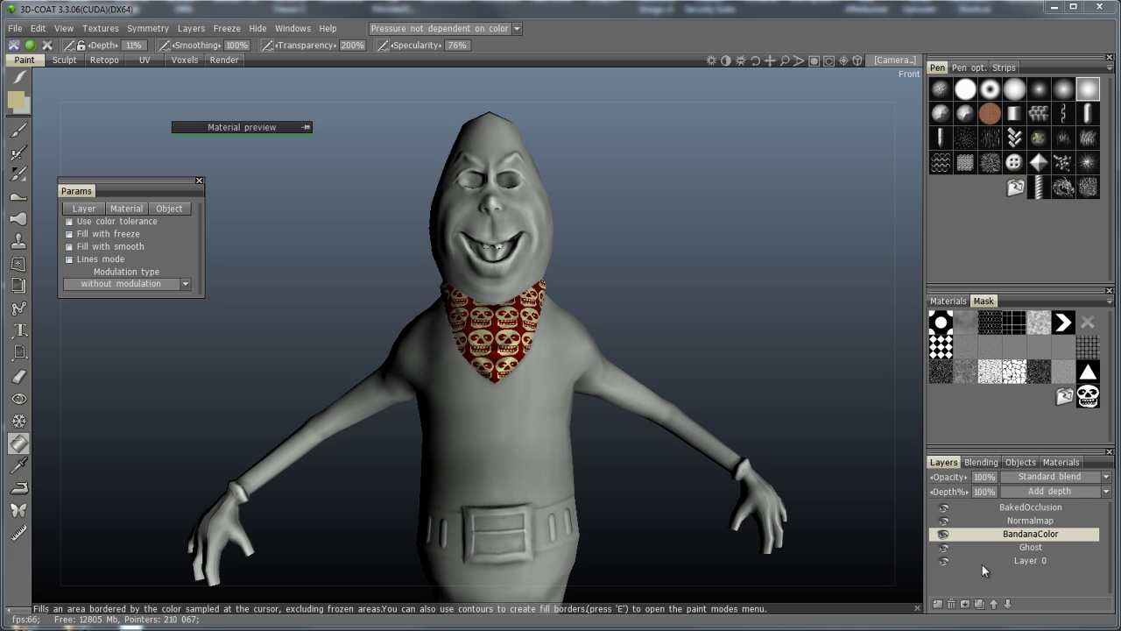
Add a new paint layer above BandanaColor and name it BandanaNormal
{"action": "left_click", "coordinate": [941, 604]}
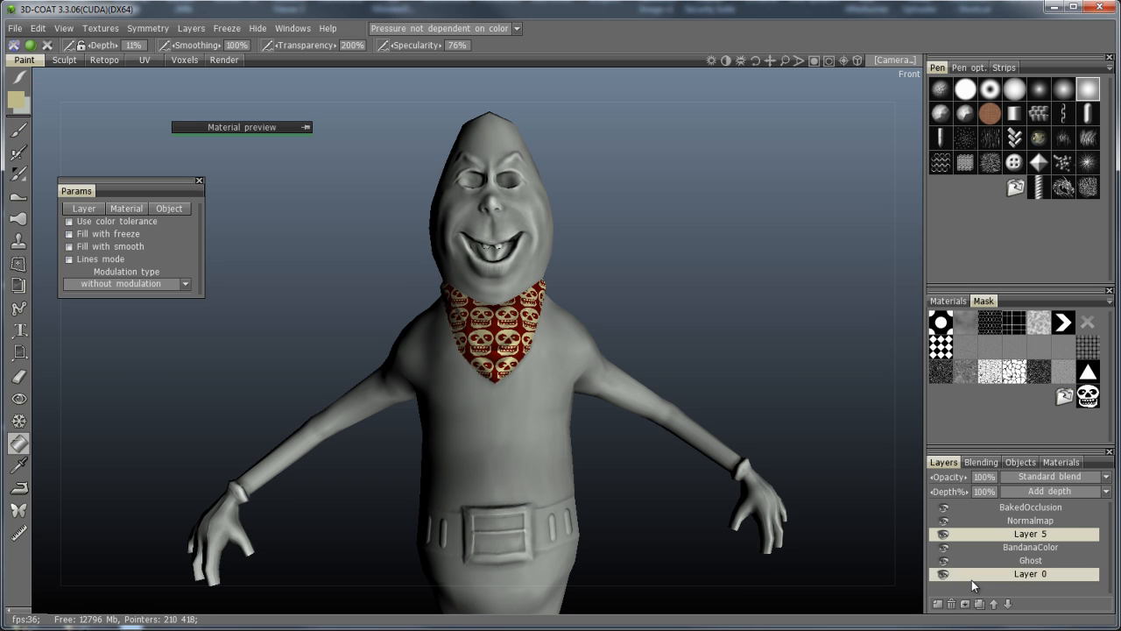
{"action": "double_click", "coordinate": [1030, 534]}
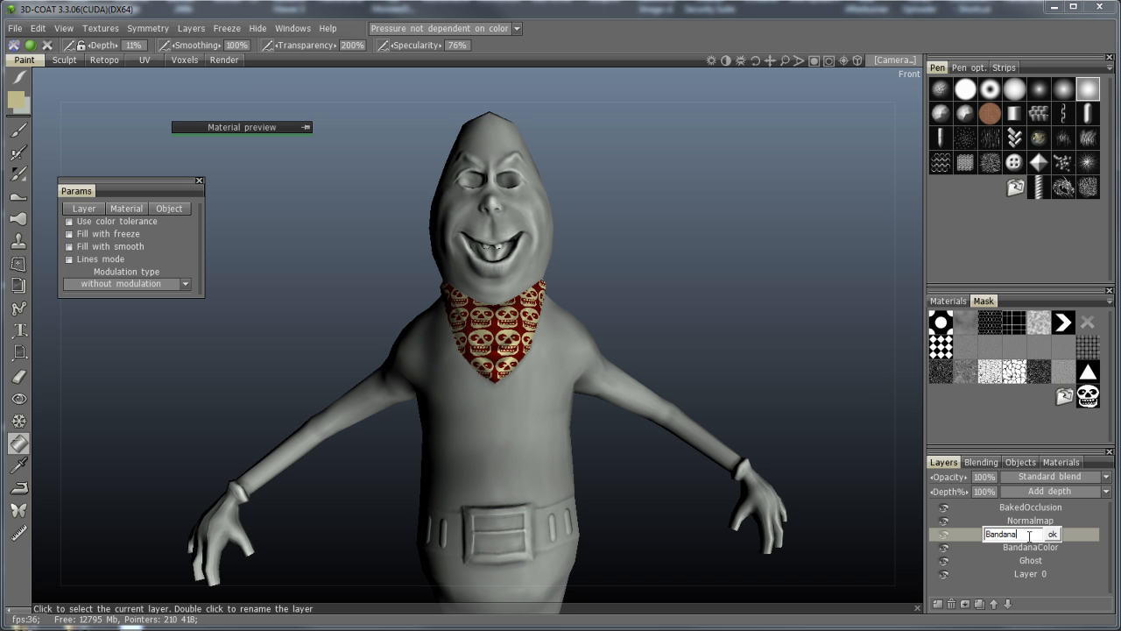
{"action": "type", "text": "BandanaNormal"}
{"action": "key", "text": "Return"}
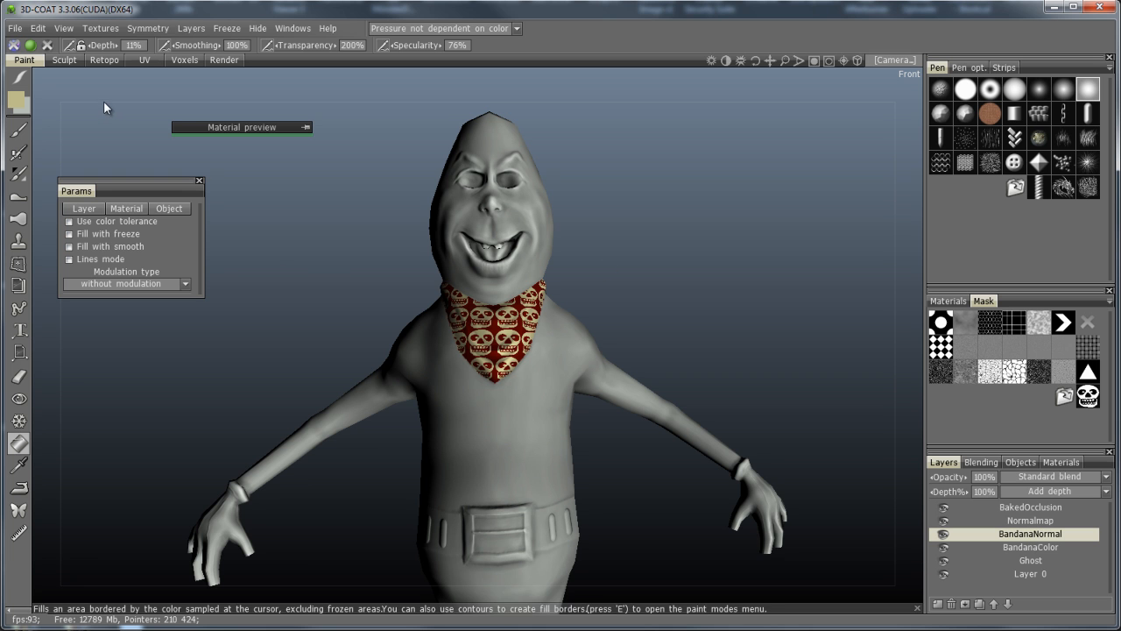
Activate the Brush tool and bring up its depth channel settings
{"action": "left_click", "coordinate": [20, 130]}
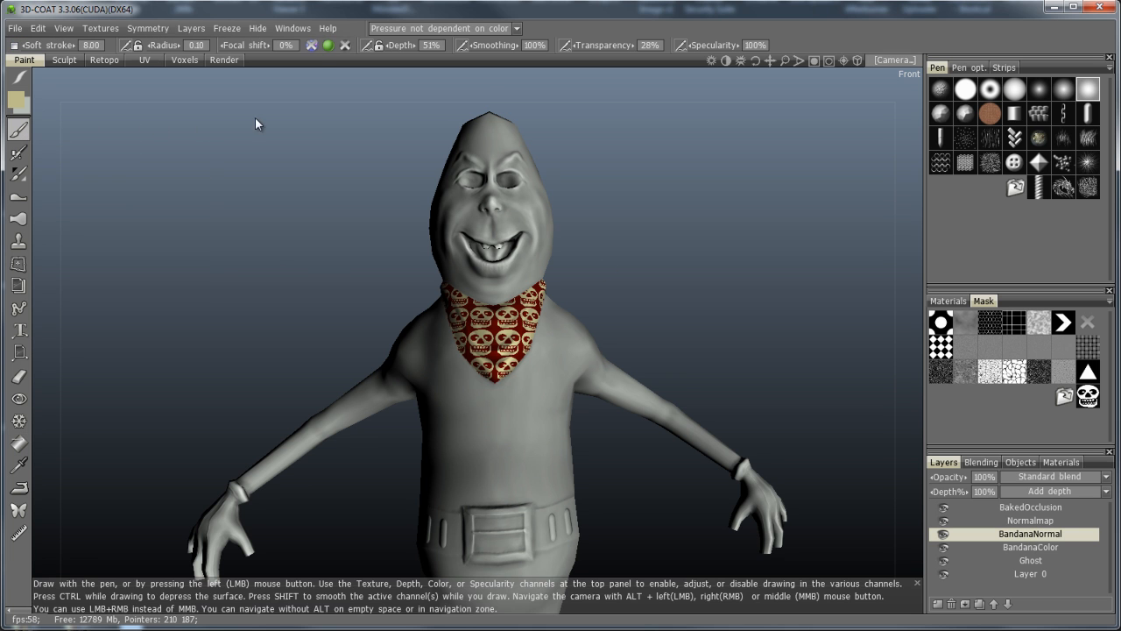
{"action": "mouse_move", "coordinate": [310, 46]}
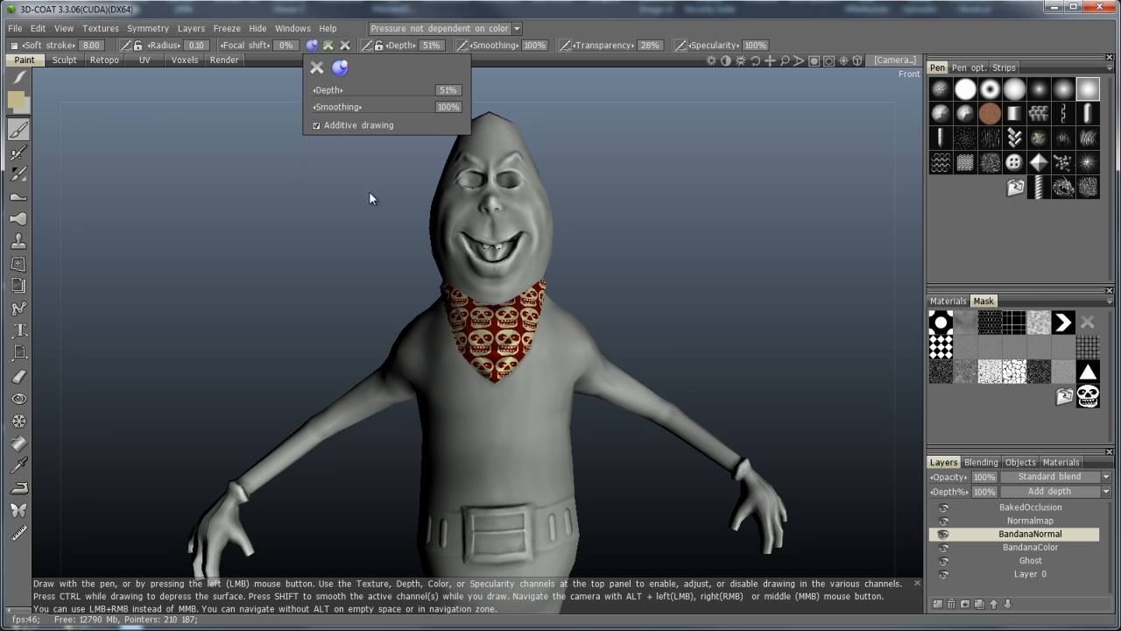
Paint and smooth fabric folds along both sides of the skull bandana on the BandanaNormal layer, with 51% depth and radius down to 1.25
{"action": "scroll", "coordinate": [588, 293], "scroll_direction": "up", "scroll_amount": 5}
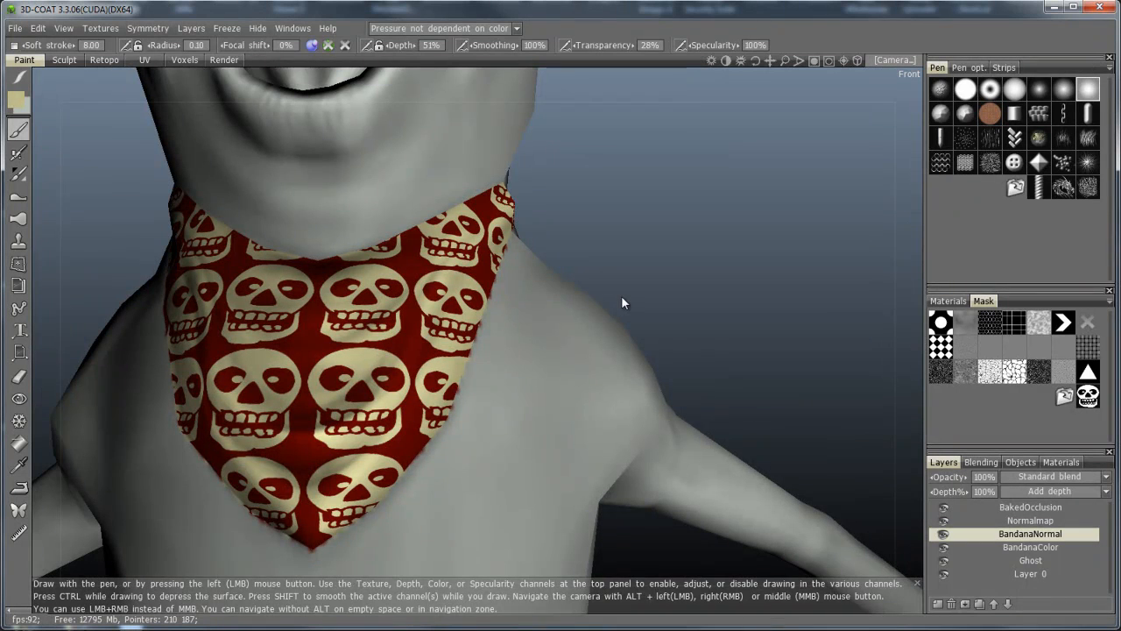
{"action": "middle_click_drag", "start_coordinate": [620, 303], "coordinate": [691, 282]}
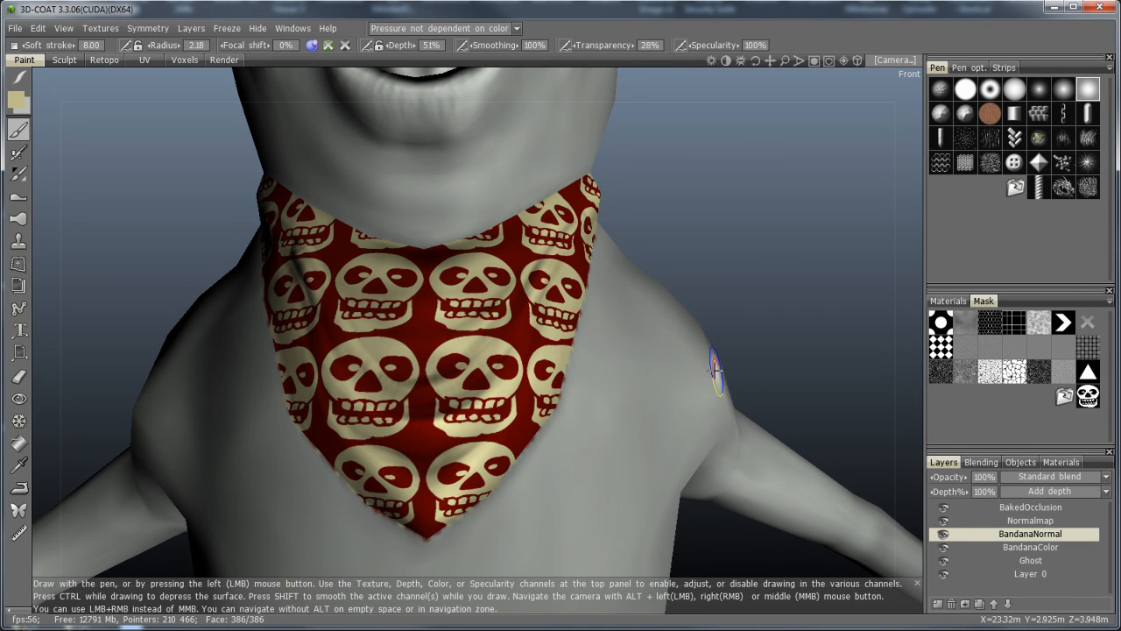
{"action": "mouse_move", "coordinate": [524, 290]}
{"action": "left_mouse_down", "text": "shift"}
{"action": "mouse_move", "coordinate": [515, 310]}
{"action": "mouse_move", "coordinate": [554, 252]}
{"action": "left_mouse_up", "text": "shift"}
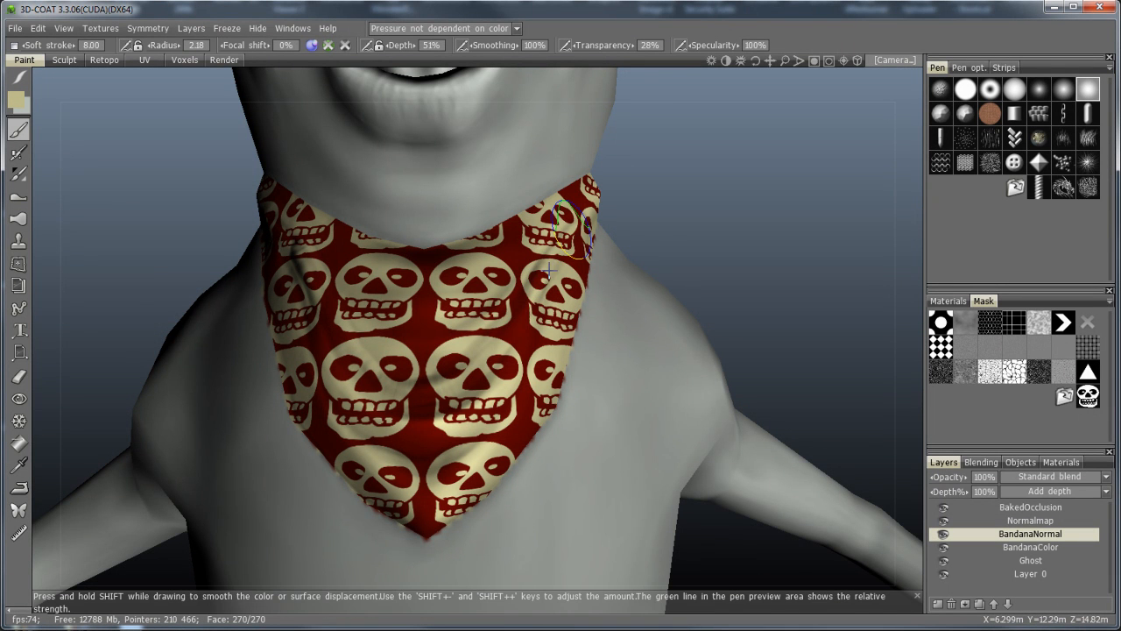
{"action": "mouse_move", "coordinate": [533, 290]}
{"action": "left_mouse_down"}
{"action": "mouse_move", "coordinate": [560, 243]}
{"action": "mouse_move", "coordinate": [534, 291]}
{"action": "mouse_move", "coordinate": [541, 279]}
{"action": "left_mouse_up"}
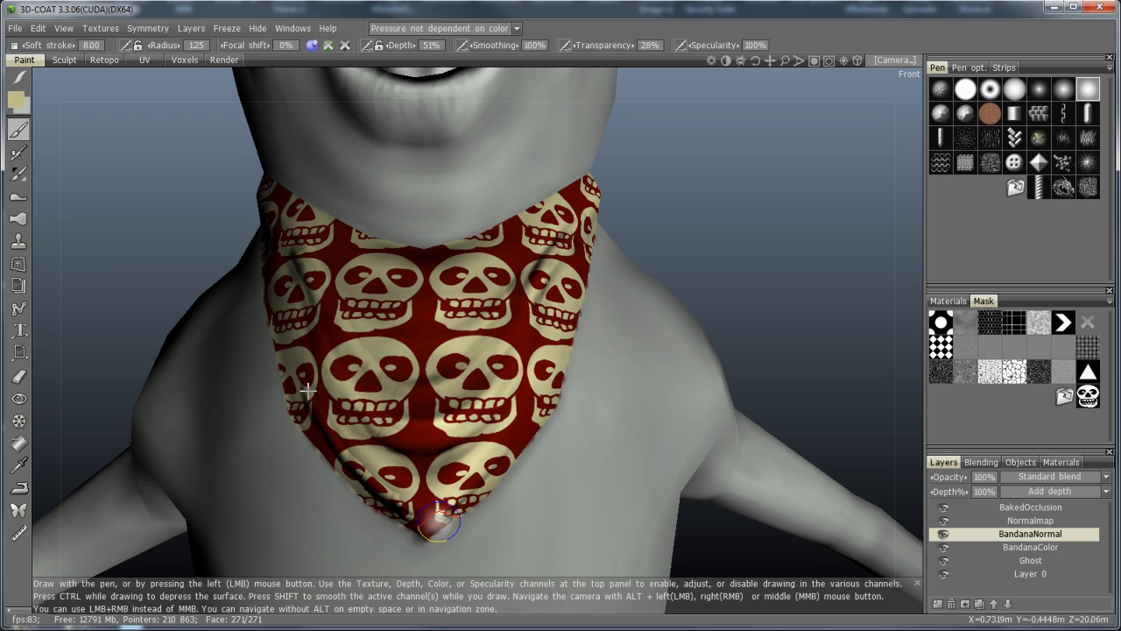
{"action": "mouse_move", "coordinate": [280, 297]}
{"action": "left_mouse_down"}
{"action": "mouse_move", "coordinate": [316, 412]}
{"action": "mouse_move", "coordinate": [278, 258]}
{"action": "mouse_move", "coordinate": [298, 384]}
{"action": "left_mouse_up"}
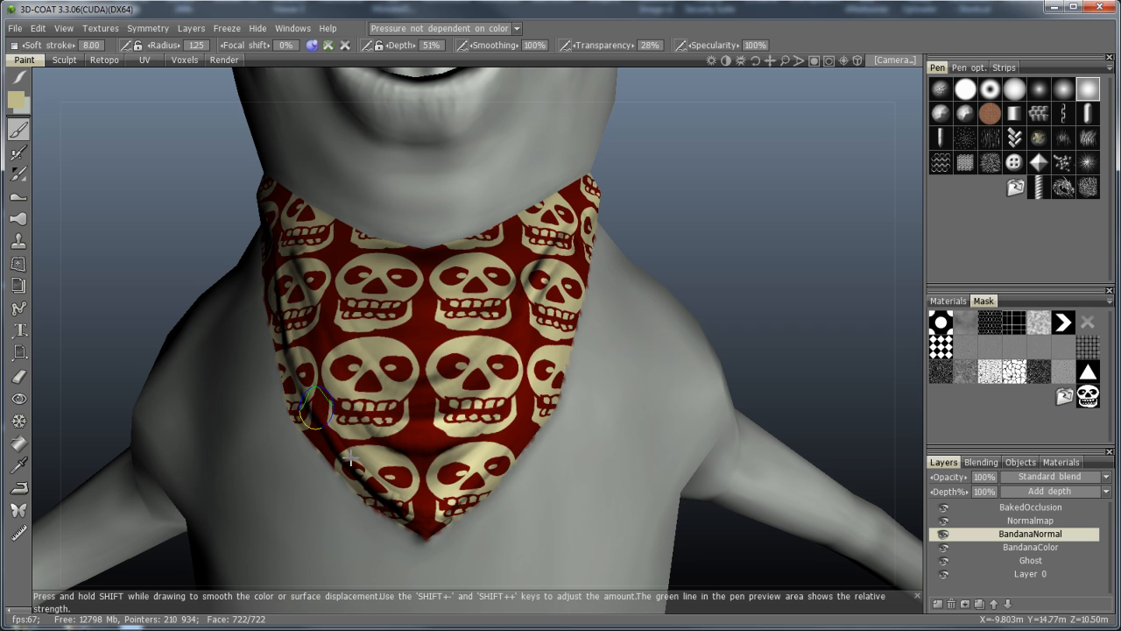
Lower the brush depth to 17% and add subtler folds around the side of the bandana on the neck
{"action": "mouse_move", "coordinate": [607, 506]}
{"action": "left_mouse_down", "text": "alt"}
{"action": "mouse_move", "coordinate": [560, 480]}
{"action": "mouse_move", "coordinate": [580, 475]}
{"action": "left_mouse_up", "text": "alt"}
{"action": "right_click_drag", "start_coordinate": [577, 254], "coordinate": [577, 267]}
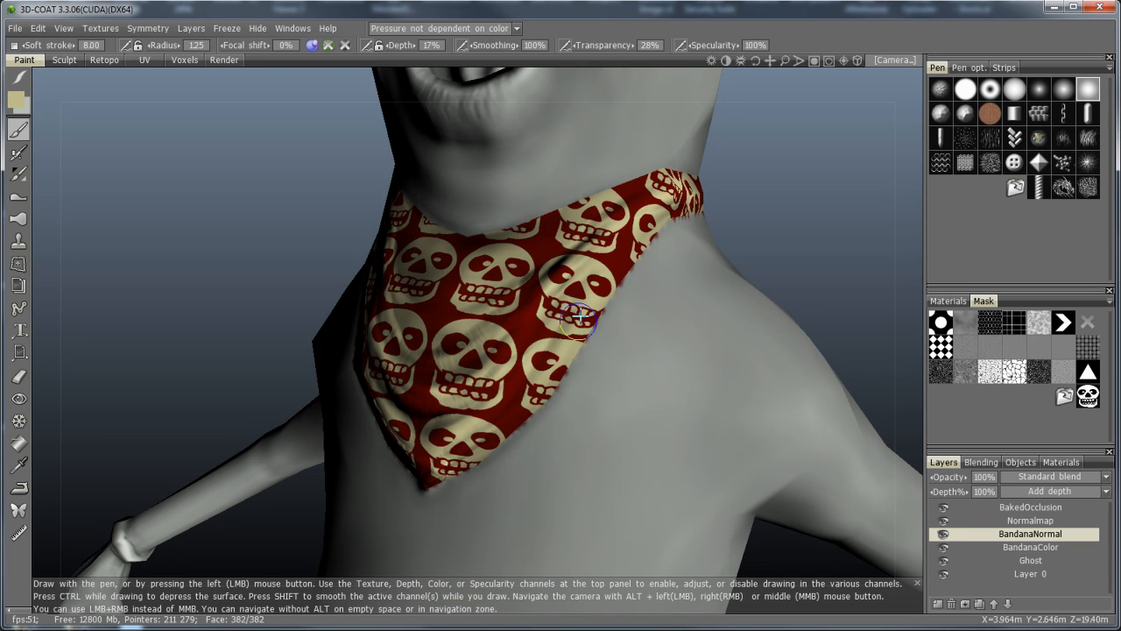
{"action": "left_click_drag", "start_coordinate": [700, 400], "coordinate": [713, 338], "text": "alt"}
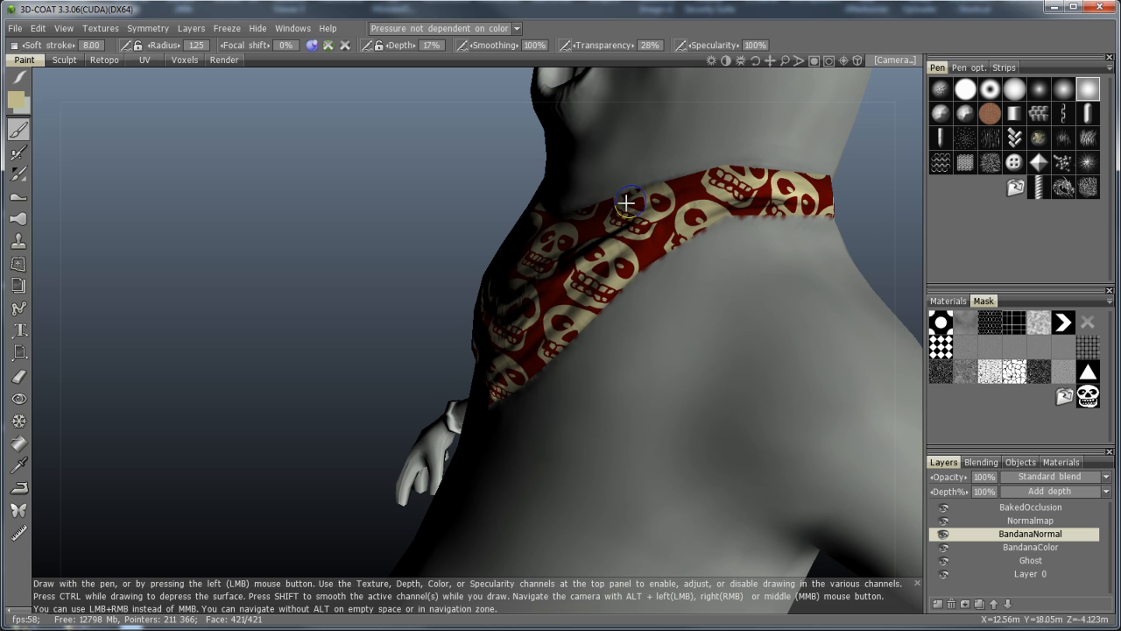
Raise the brush depth to 40% and add more folds to the lower front of the bandana
{"action": "mouse_move", "coordinate": [375, 380]}
{"action": "left_mouse_down", "text": "alt"}
{"action": "mouse_move", "coordinate": [484, 443]}
{"action": "mouse_move", "coordinate": [593, 298]}
{"action": "left_mouse_up", "text": "alt"}
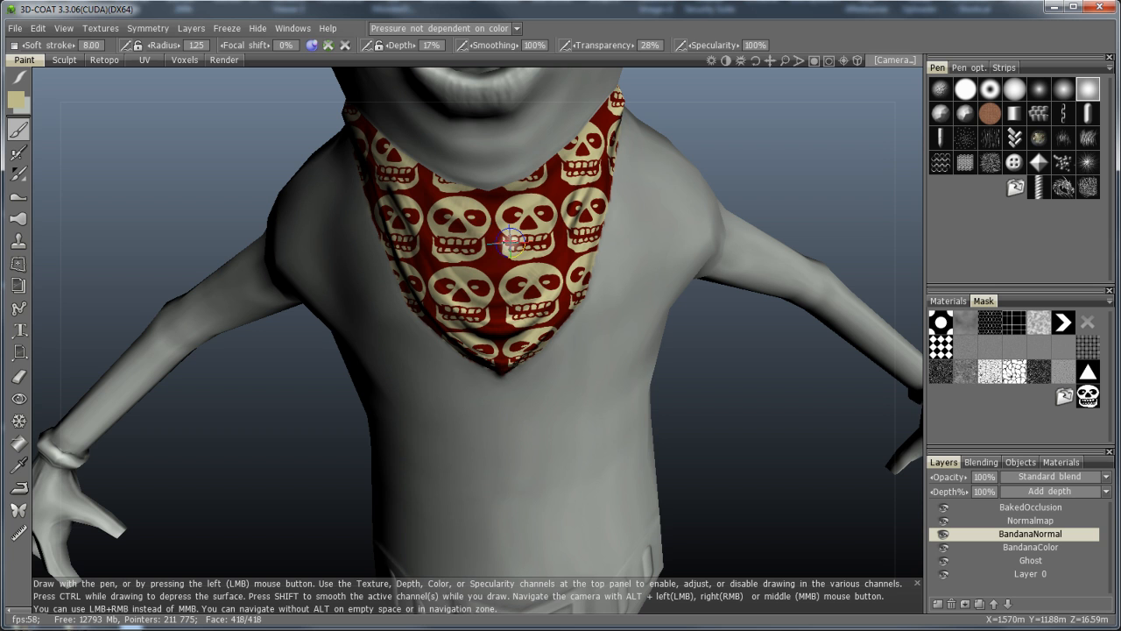
{"action": "key", "text": "plus"}
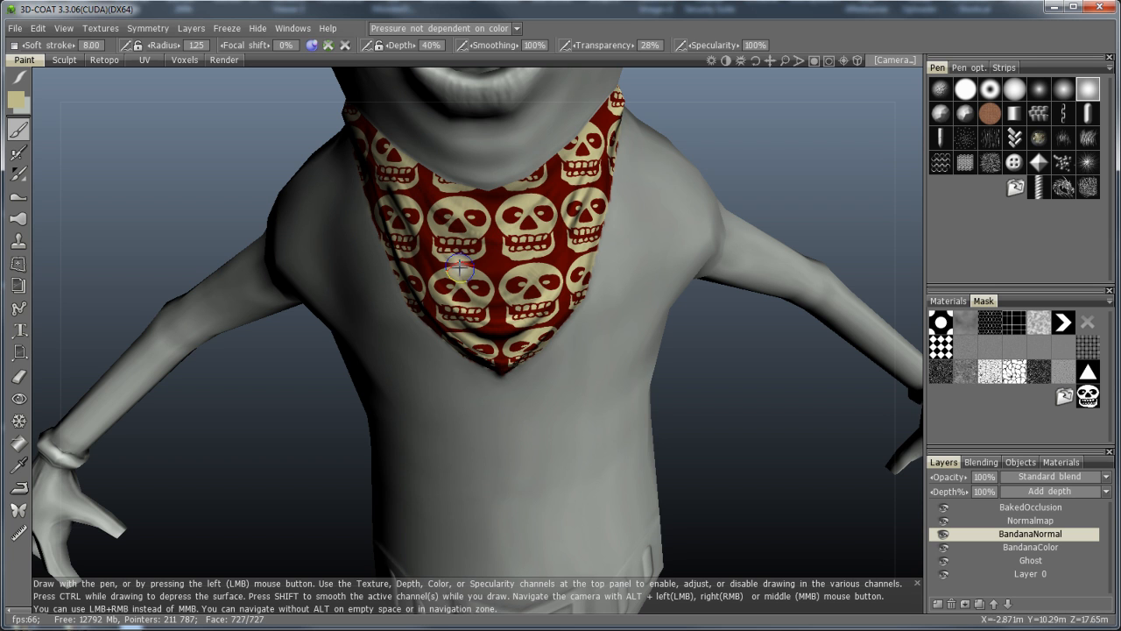
{"action": "mouse_move", "coordinate": [683, 407]}
{"action": "left_mouse_down"}
{"action": "mouse_move", "coordinate": [691, 510]}
{"action": "mouse_move", "coordinate": [697, 456]}
{"action": "left_mouse_up"}
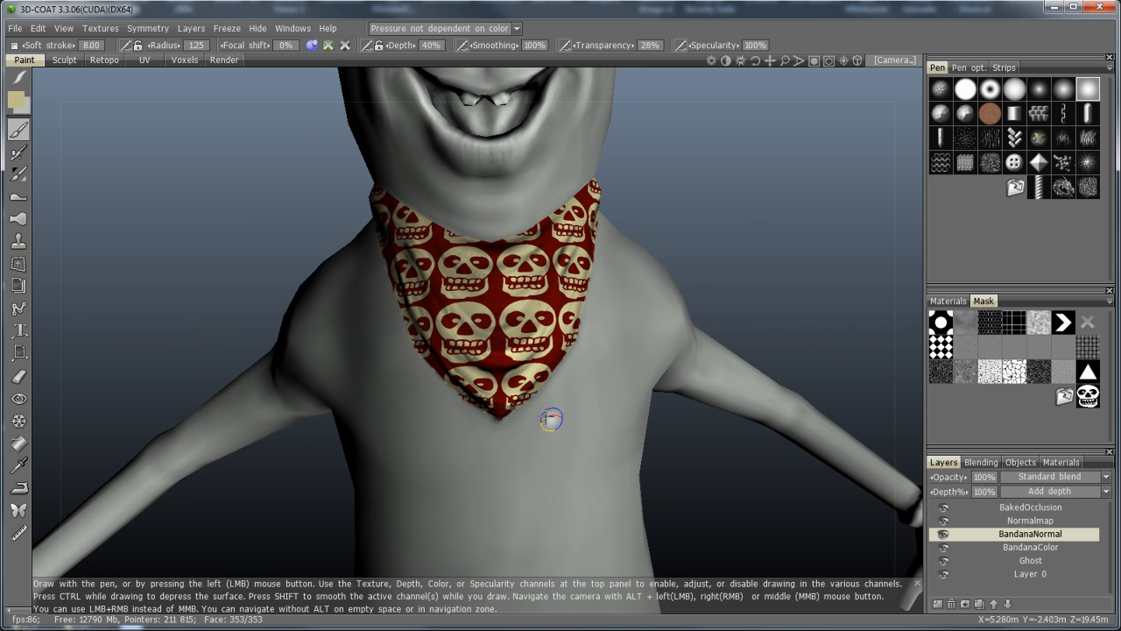
{"action": "left_click_drag", "start_coordinate": [444, 367], "coordinate": [477, 400]}
{"action": "middle_click_drag", "start_coordinate": [700, 264], "coordinate": [461, 286]}
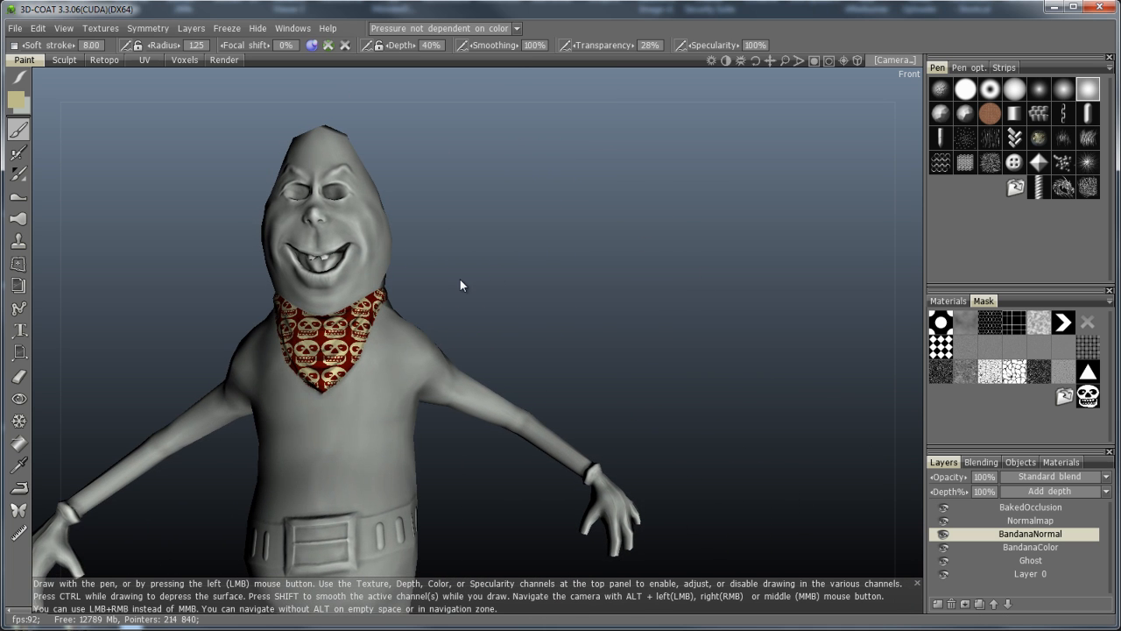
{"action": "middle_click_drag", "start_coordinate": [488, 322], "coordinate": [494, 273]}
{"action": "middle_click_drag", "start_coordinate": [580, 276], "coordinate": [467, 277]}
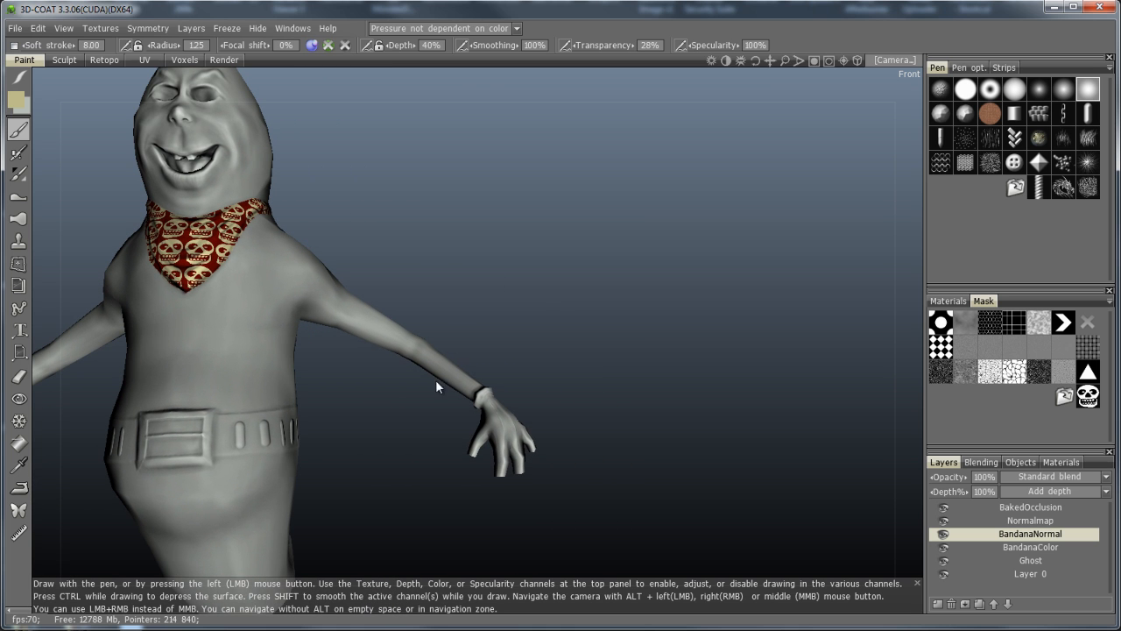
Switch to Firefox and examine the WebTreats Free Tileable Leather Patterns page, including its previews, usage terms and download link
{"action": "left_click", "coordinate": [219, 628]}
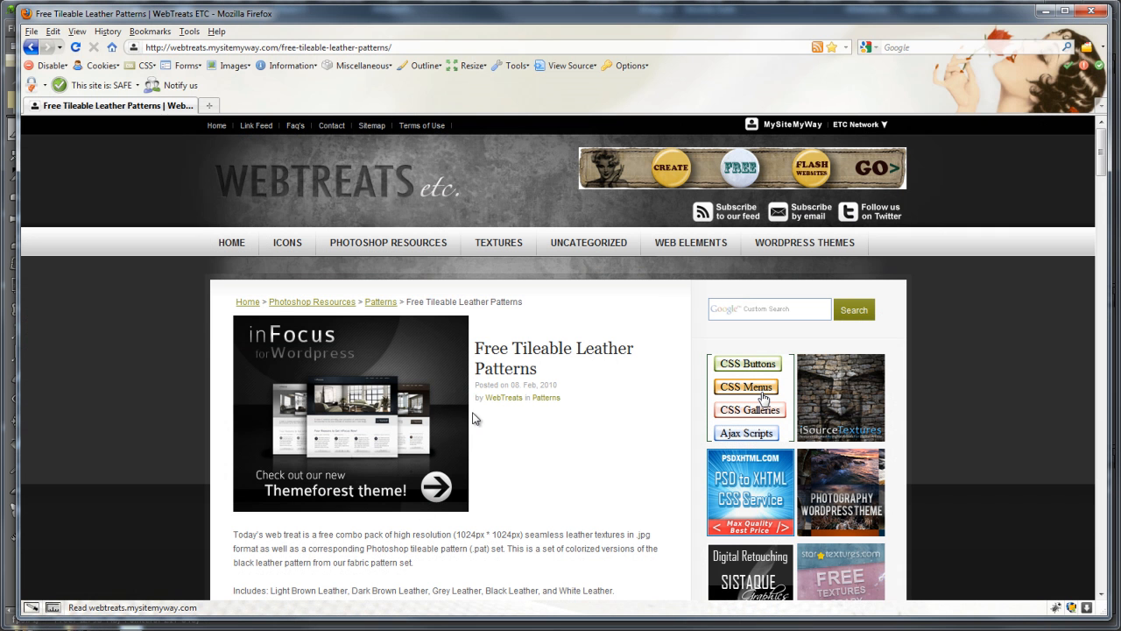
{"action": "scroll", "coordinate": [602, 442], "scroll_direction": "down", "scroll_amount": 15}
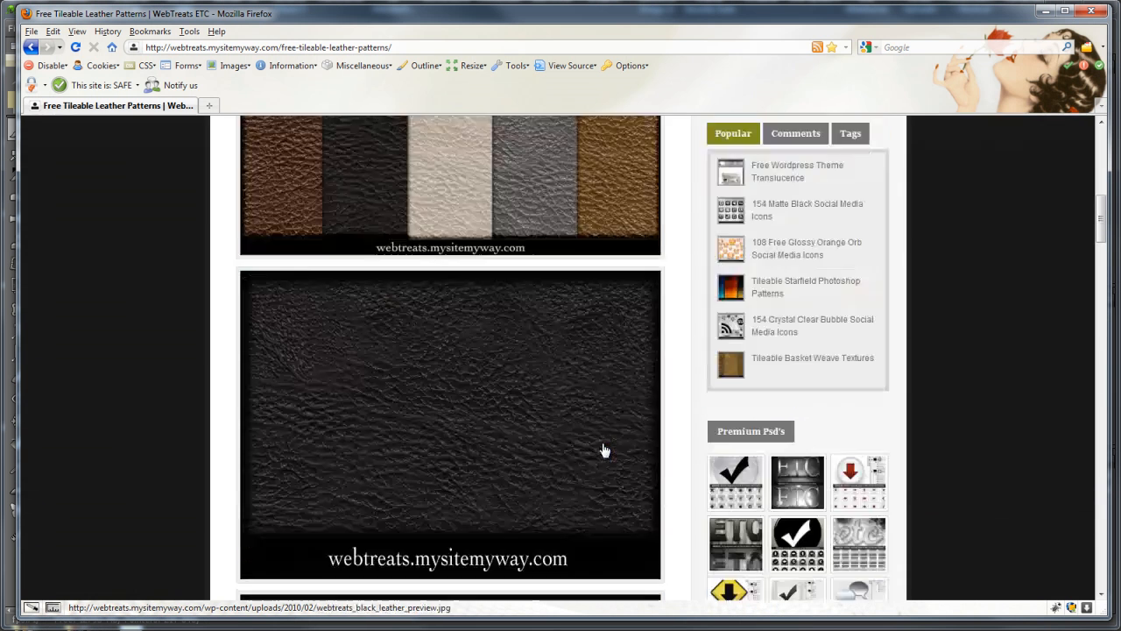
{"action": "scroll", "coordinate": [603, 449], "scroll_direction": "down", "scroll_amount": 20}
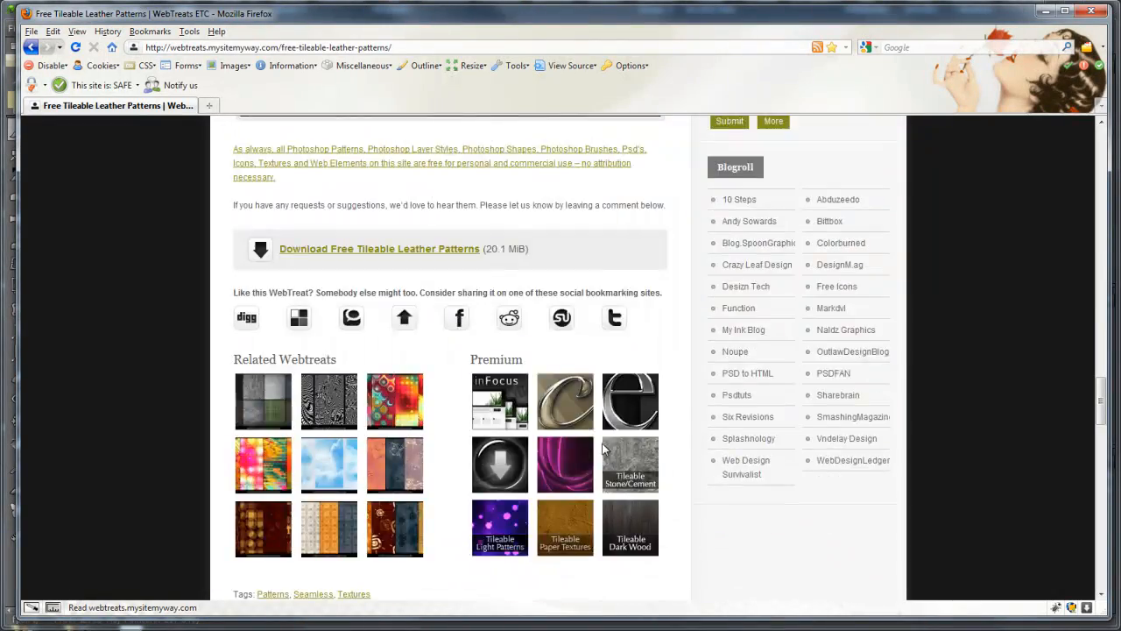
{"action": "scroll", "coordinate": [455, 435], "scroll_direction": "up", "scroll_amount": 4}
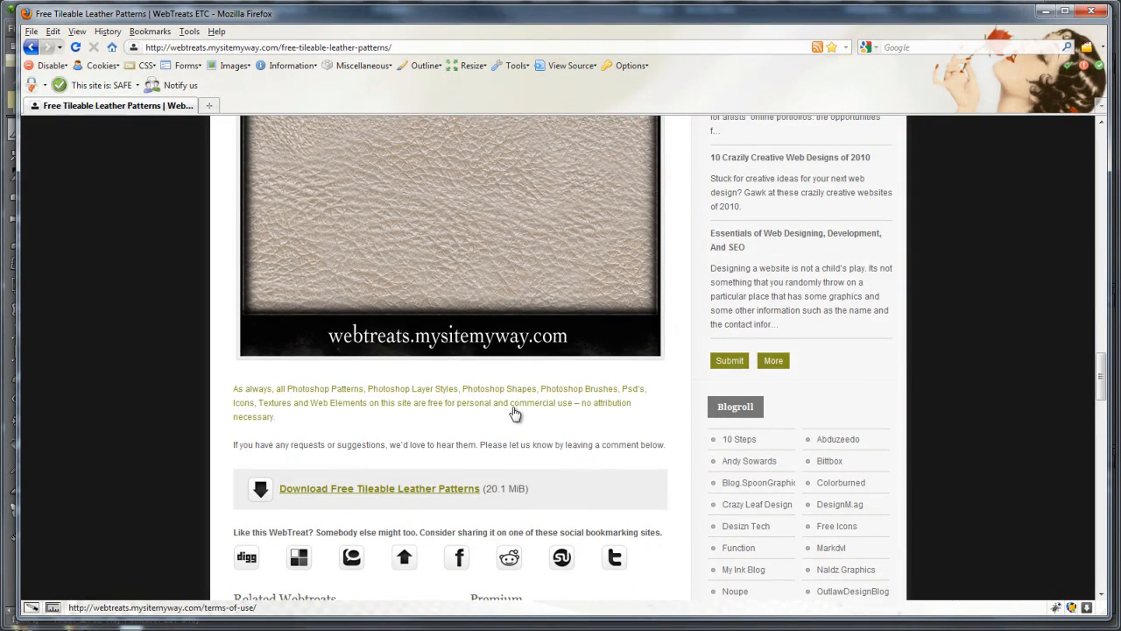
{"action": "scroll", "coordinate": [604, 446], "scroll_direction": "up", "scroll_amount": 12}
{"action": "scroll", "coordinate": [603, 488], "scroll_direction": "down", "scroll_amount": 2}
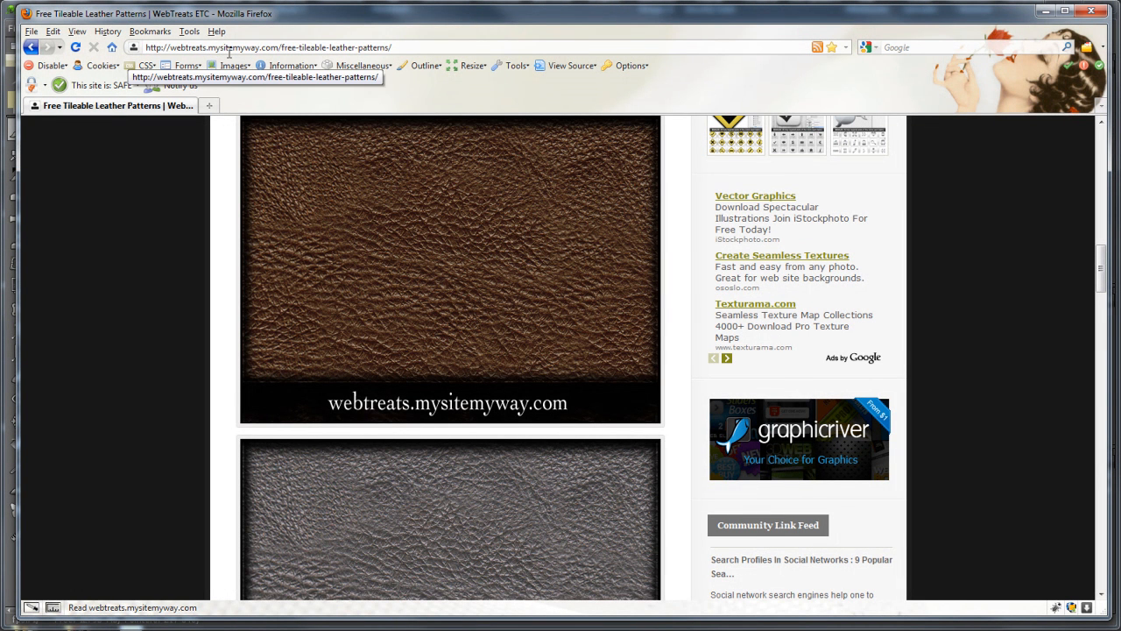
Review the leather pack's description and each colour preview, and close the browser to return to 3D-Coat
{"action": "scroll", "coordinate": [354, 317], "scroll_direction": "up", "scroll_amount": 15}
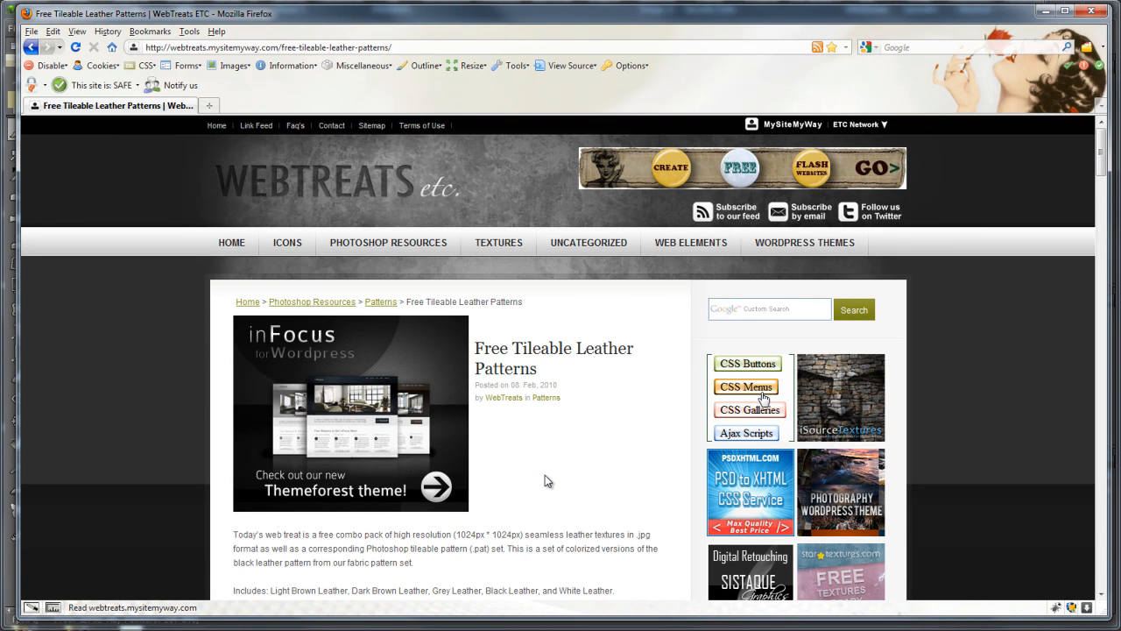
{"action": "scroll", "coordinate": [545, 477], "scroll_direction": "down", "scroll_amount": 6}
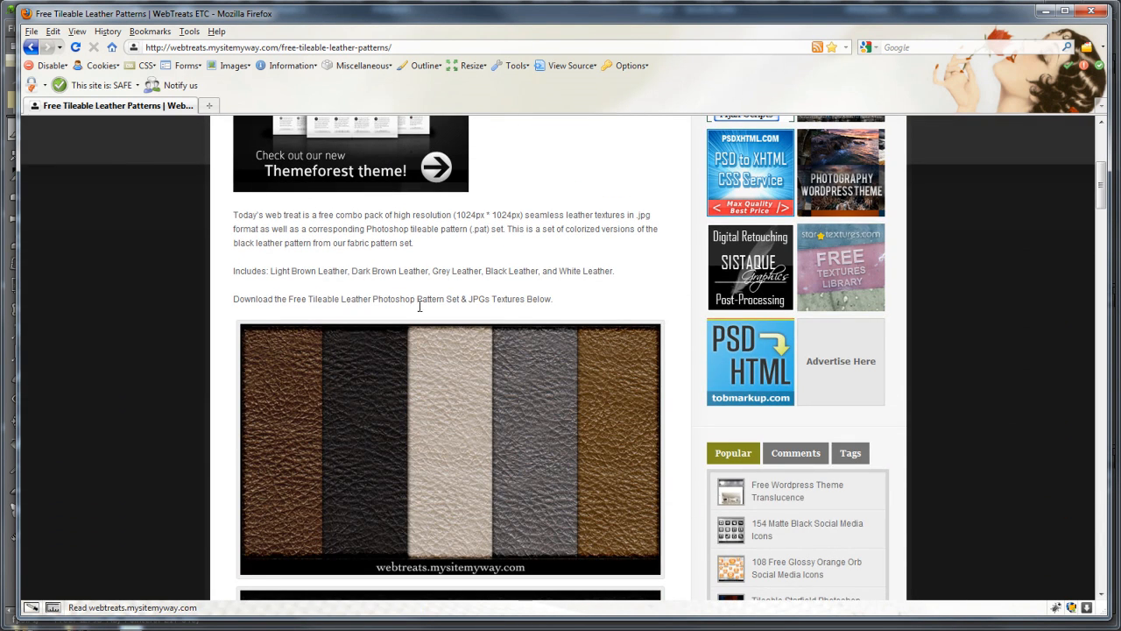
{"action": "scroll", "coordinate": [536, 415], "scroll_direction": "down", "scroll_amount": 10}
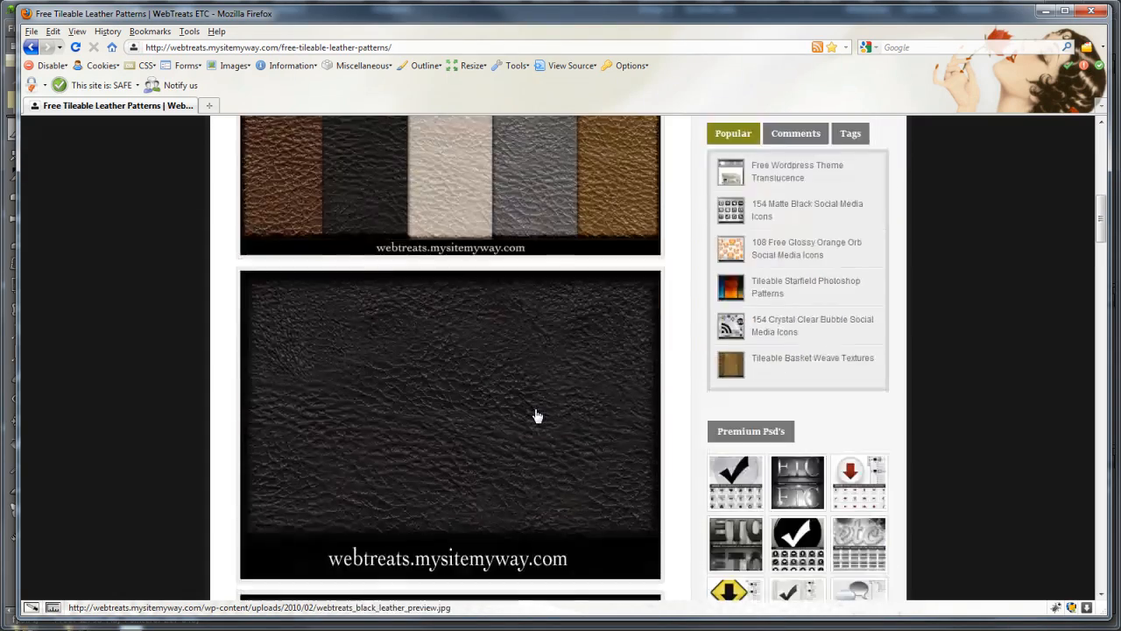
{"action": "scroll", "coordinate": [536, 417], "scroll_direction": "down", "scroll_amount": 15}
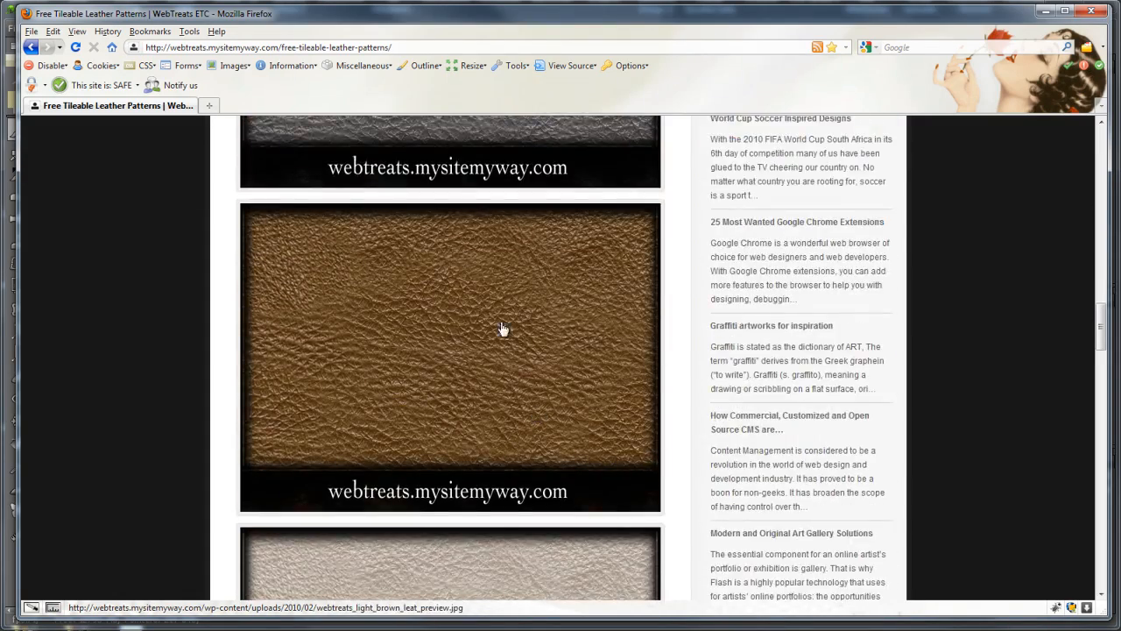
{"action": "scroll", "coordinate": [467, 396], "scroll_direction": "down", "scroll_amount": 3}
{"action": "scroll", "coordinate": [466, 397], "scroll_direction": "up", "scroll_amount": 5}
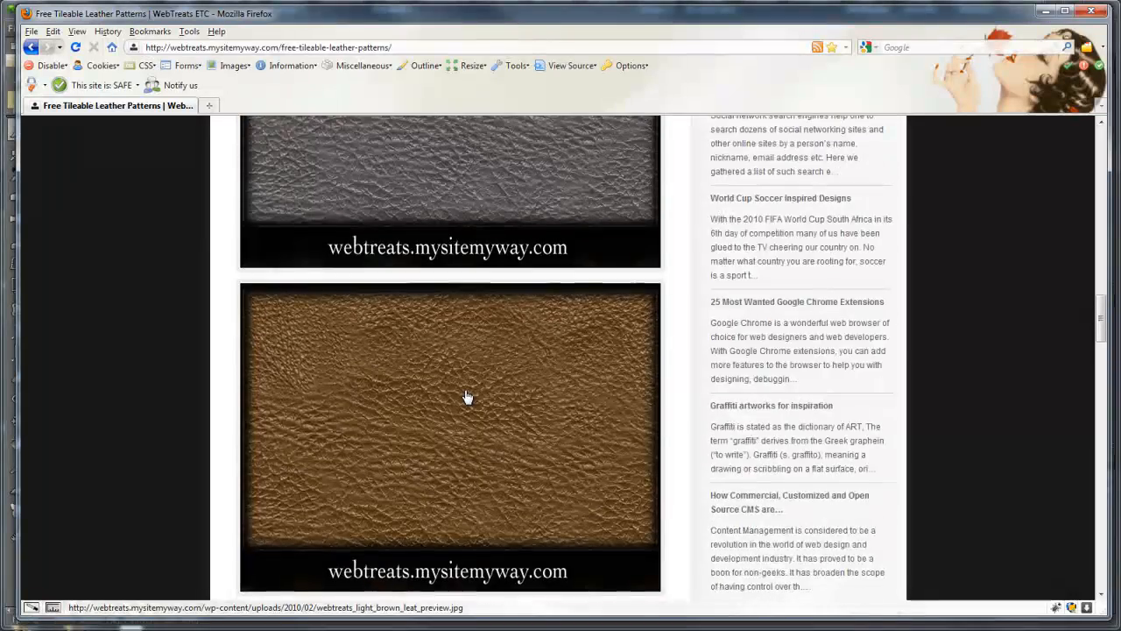
{"action": "scroll", "coordinate": [467, 397], "scroll_direction": "down", "scroll_amount": 8}
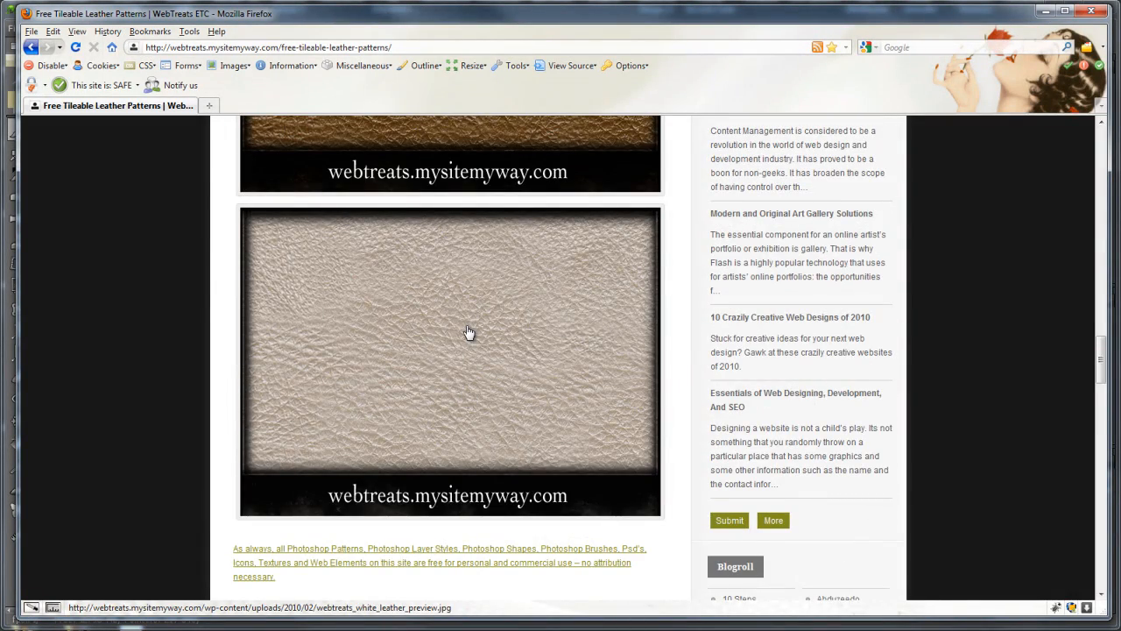
{"action": "scroll", "coordinate": [464, 375], "scroll_direction": "up", "scroll_amount": 20}
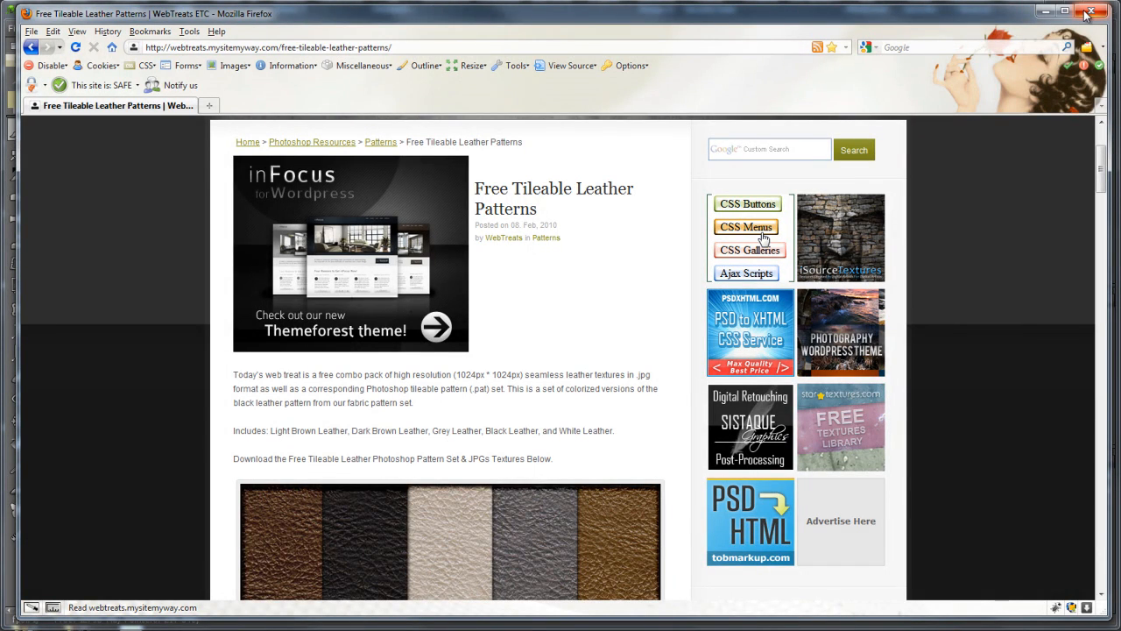
{"action": "left_click", "coordinate": [1089, 11]}
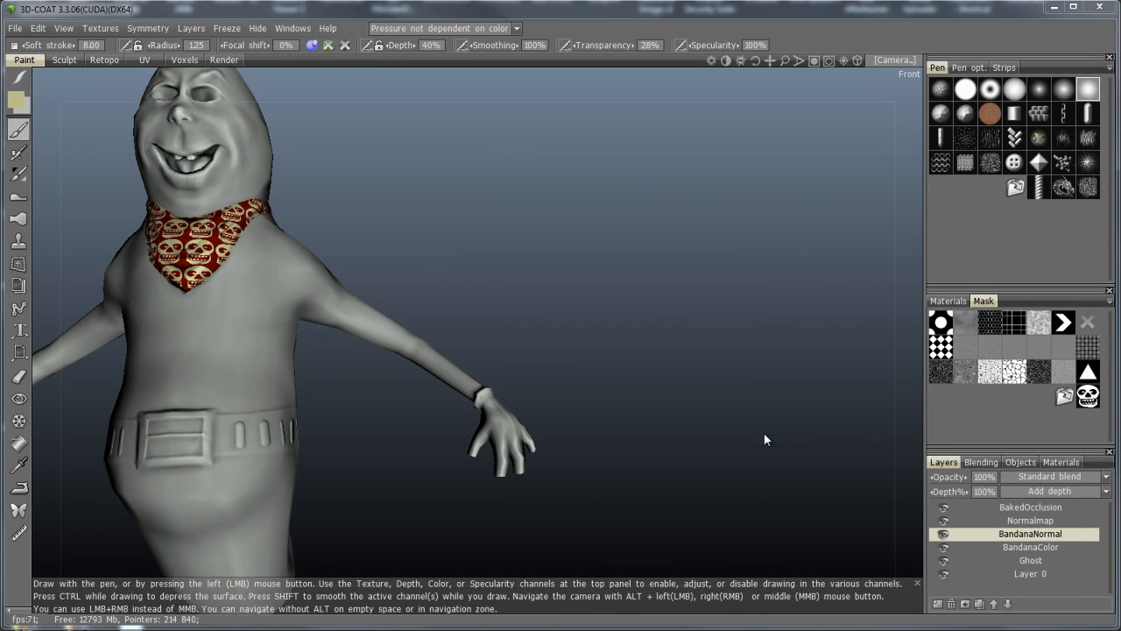
Add a new layer above BandanaNormal and name it glovesBelt
{"action": "left_click", "coordinate": [938, 604]}
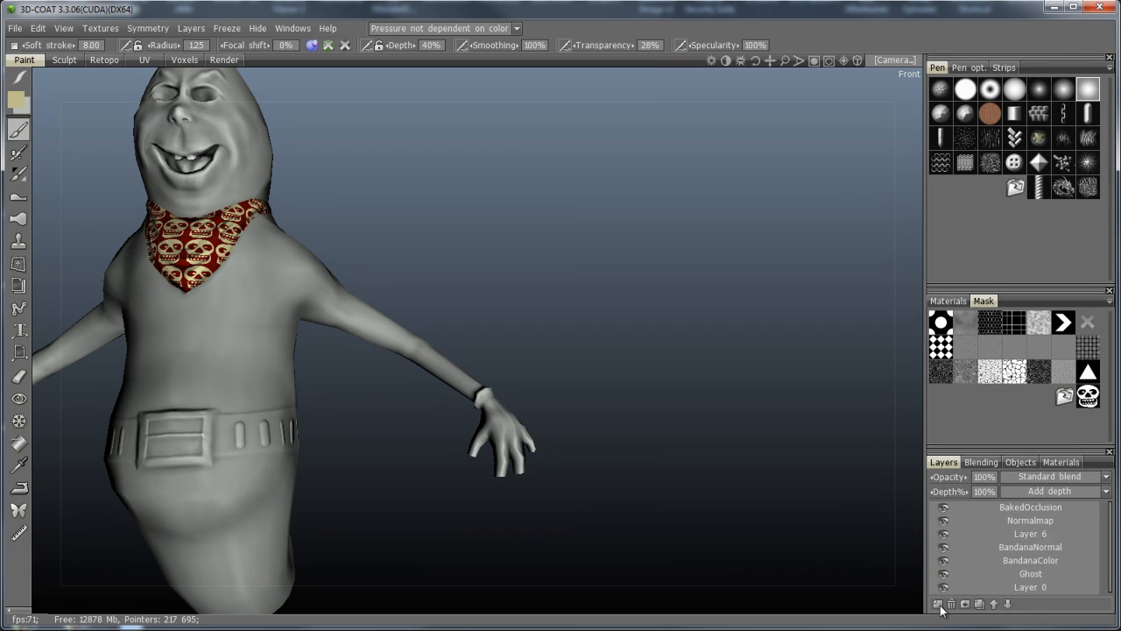
{"action": "double_click", "coordinate": [1042, 534]}
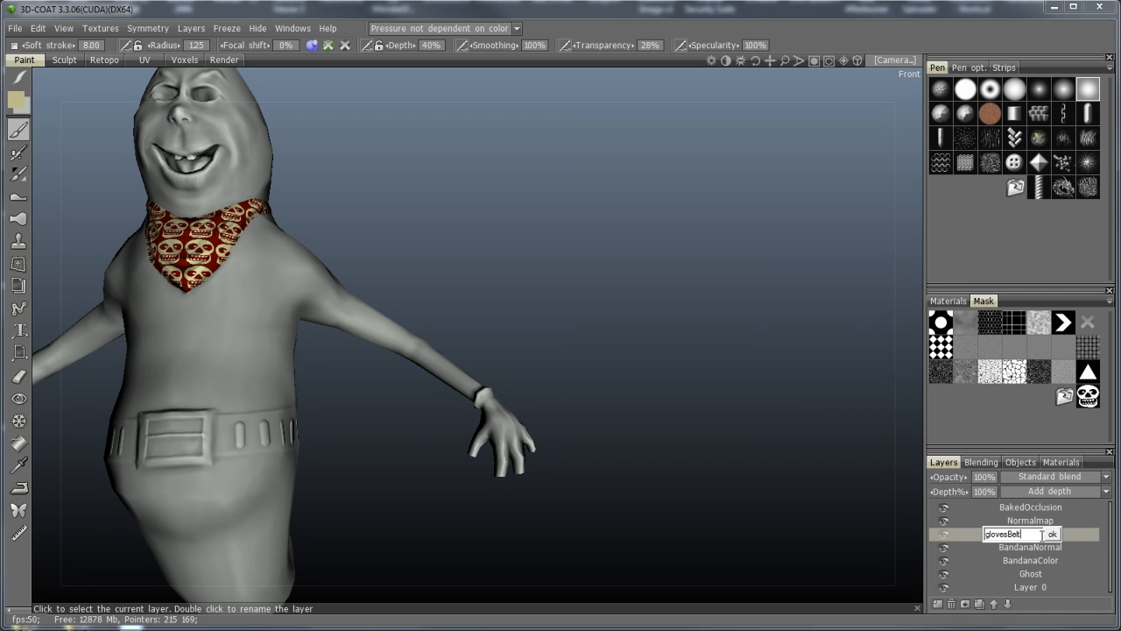
{"action": "type", "text": "glovesBelt"}
{"action": "key", "text": "Return"}
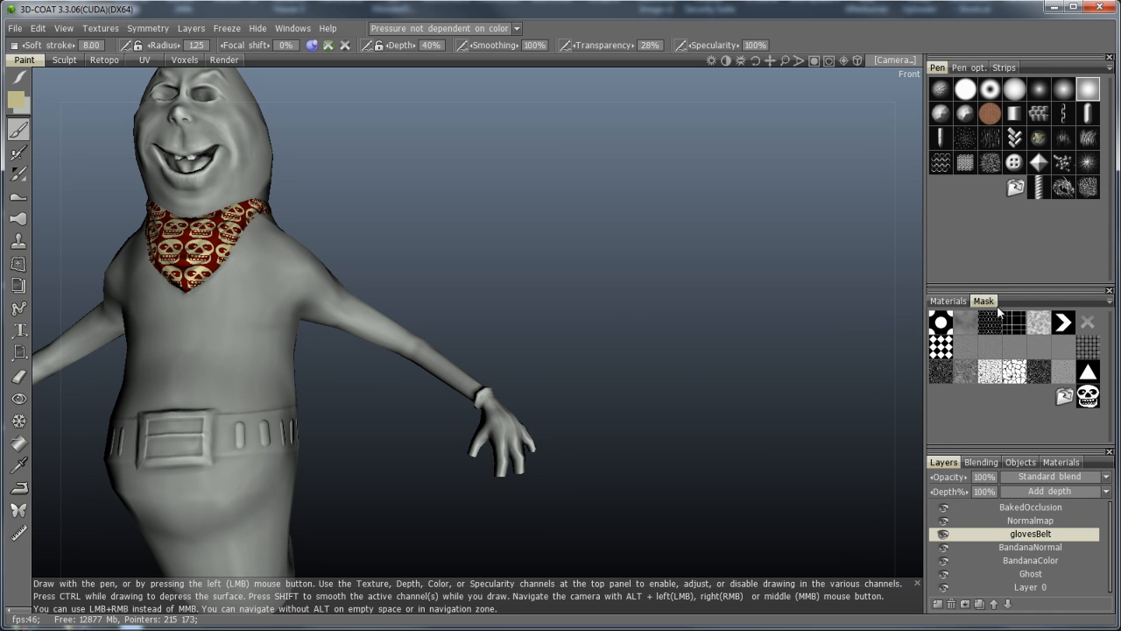
Choose the brown leather material and set the paint colour to orange with hue 31, saturation 72% and lightness 74%
{"action": "left_click", "coordinate": [933, 302]}
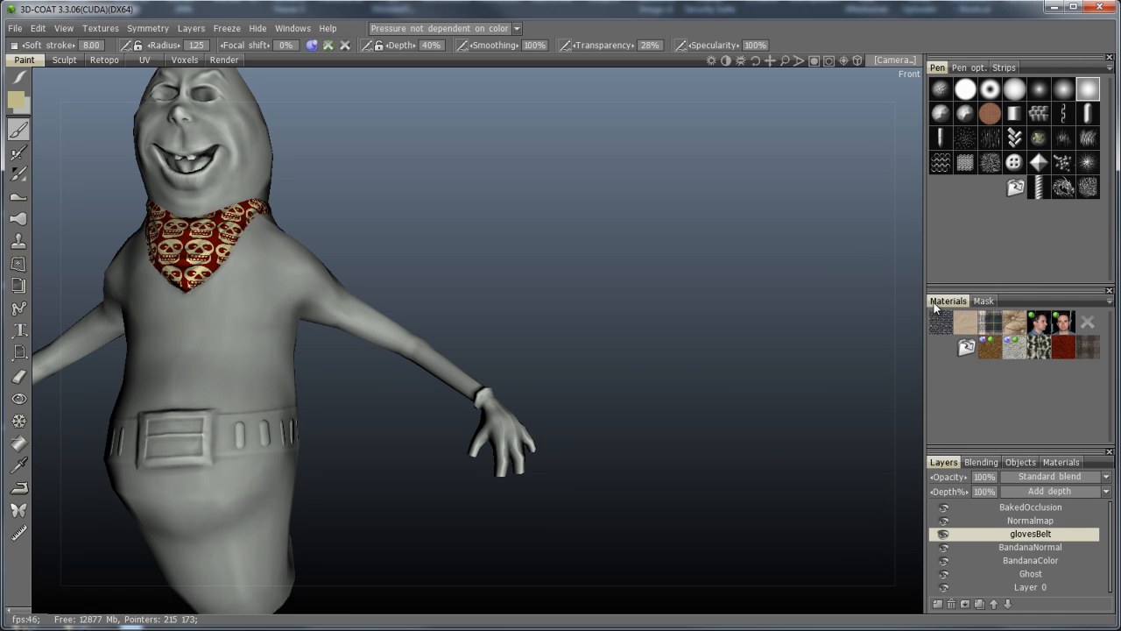
{"action": "left_click", "coordinate": [995, 352]}
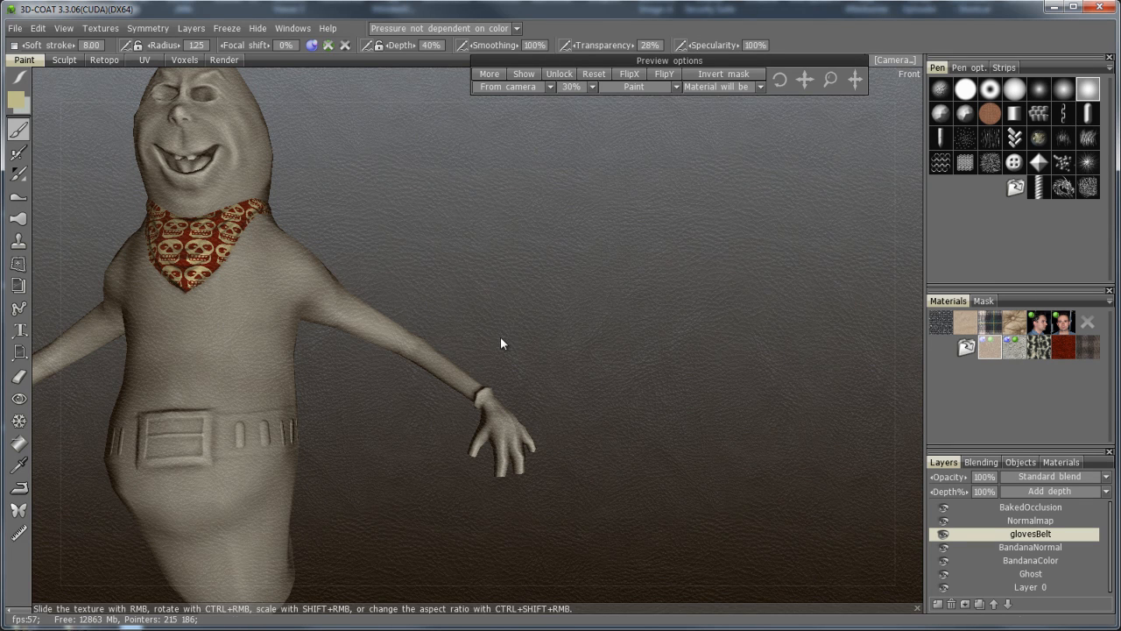
{"action": "left_click", "coordinate": [17, 104]}
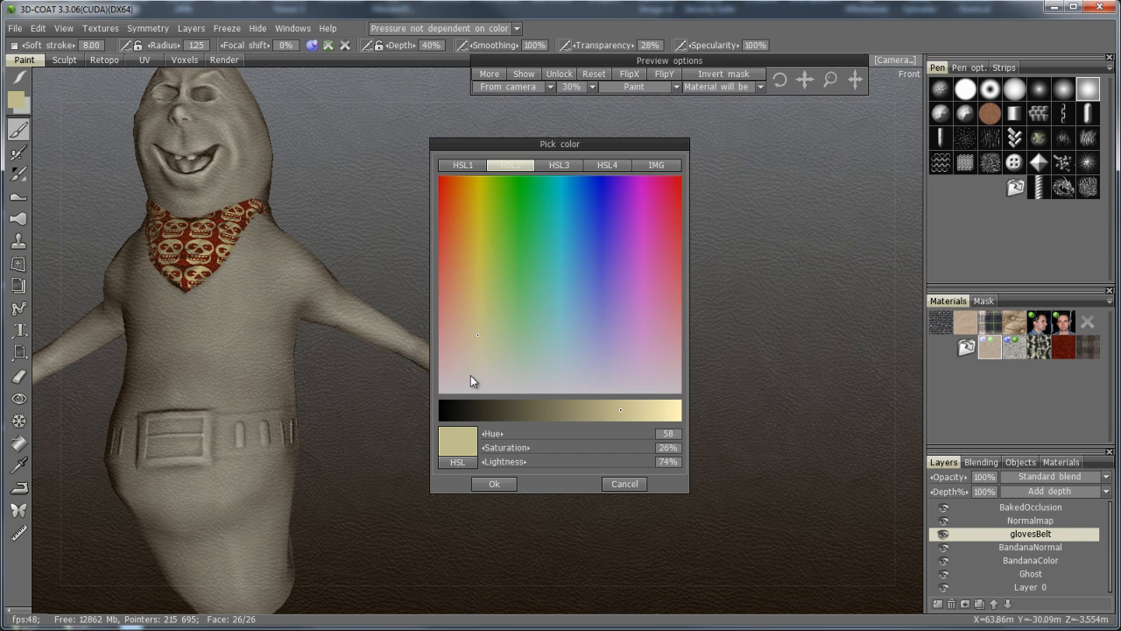
{"action": "left_click_drag", "start_coordinate": [478, 325], "coordinate": [460, 235]}
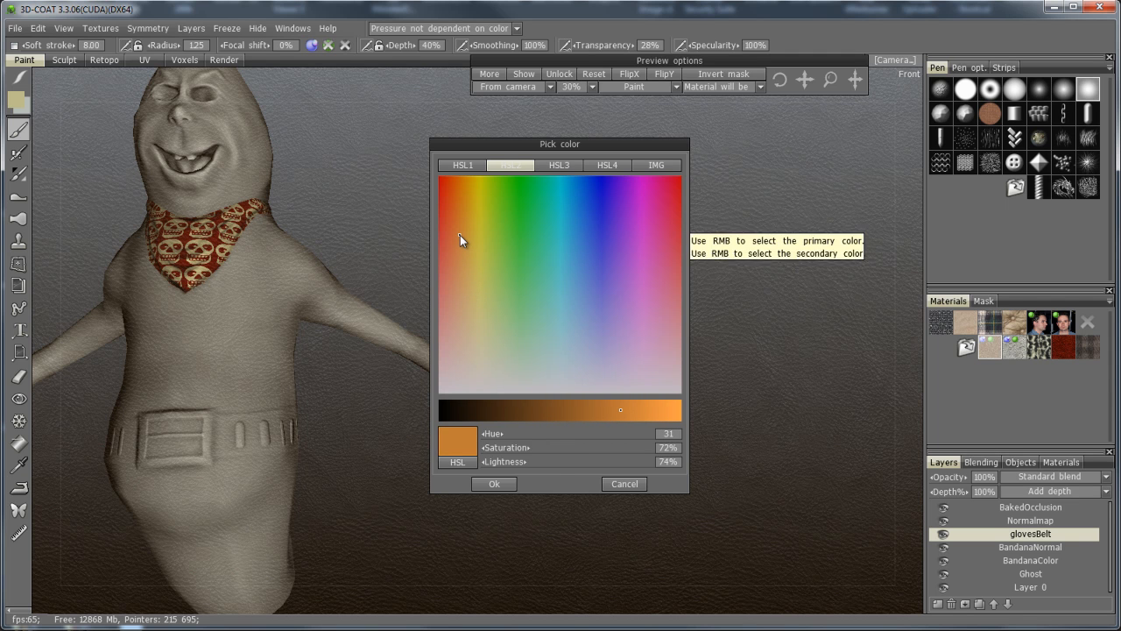
{"action": "left_click", "coordinate": [493, 485]}
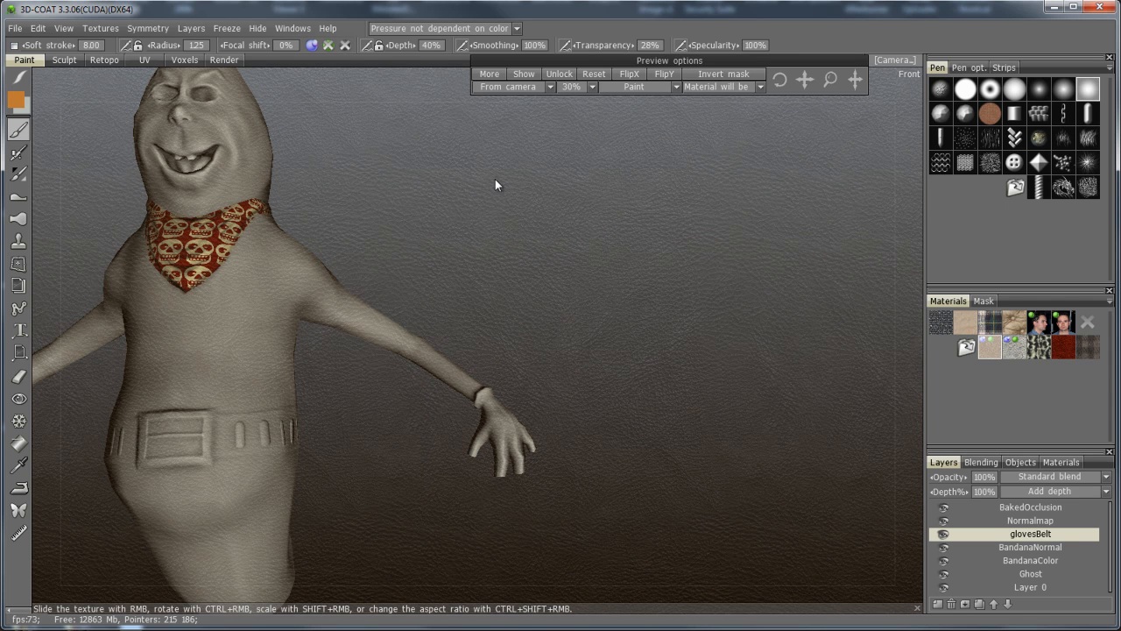
Set the brush transparency to 86% and try a leather stroke on the ghost's hand
{"action": "left_click_drag", "start_coordinate": [612, 46], "coordinate": [629, 46]}
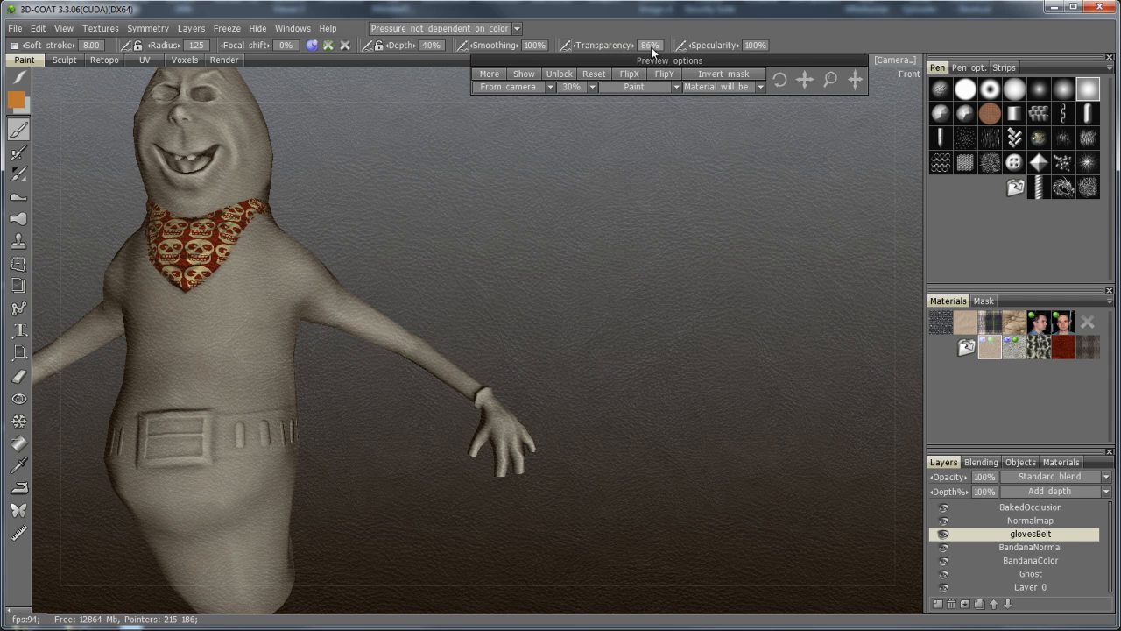
{"action": "left_click", "coordinate": [650, 45]}
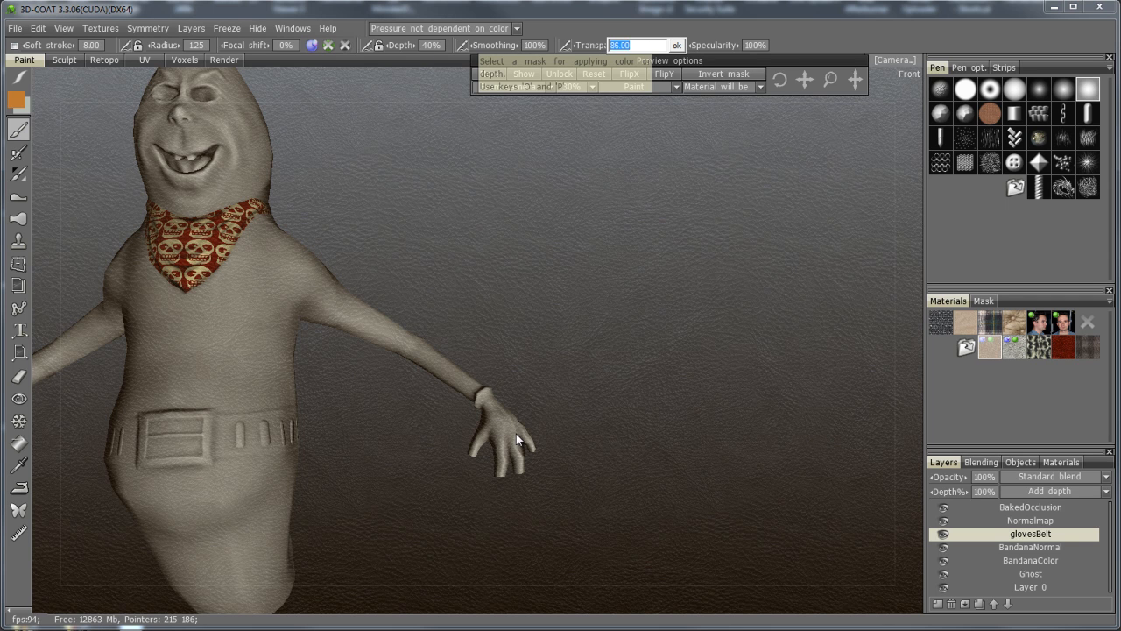
{"action": "key", "text": "Return"}
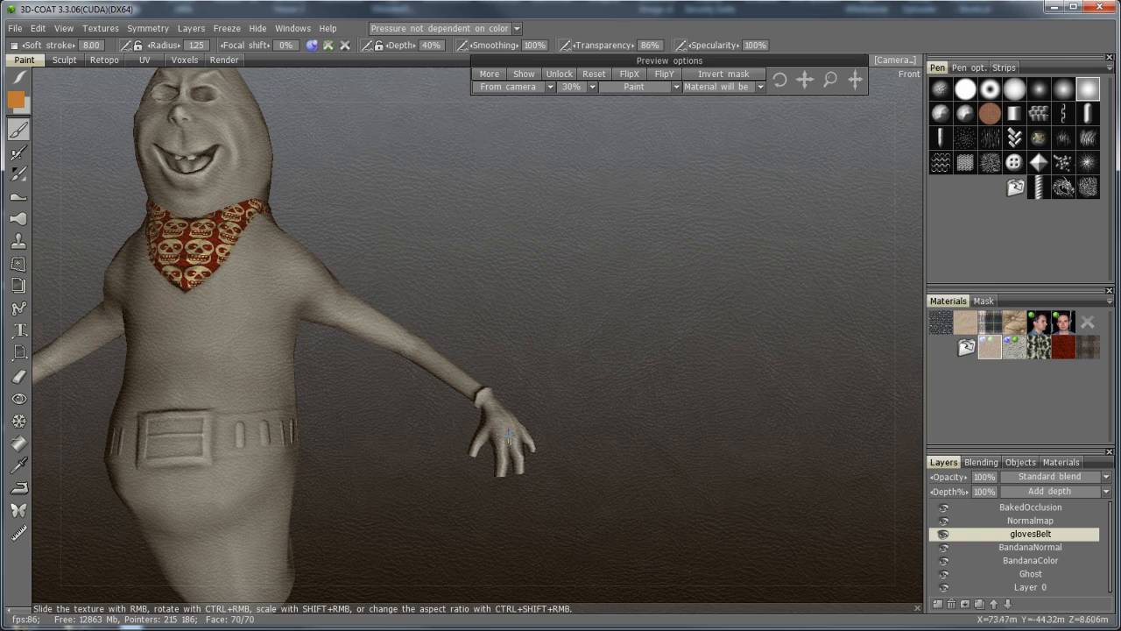
{"action": "scroll", "coordinate": [553, 460], "scroll_direction": "up", "scroll_amount": 3}
{"action": "middle_click_drag", "start_coordinate": [554, 460], "coordinate": [565, 417]}
{"action": "scroll", "coordinate": [649, 461], "scroll_direction": "down", "scroll_amount": 3}
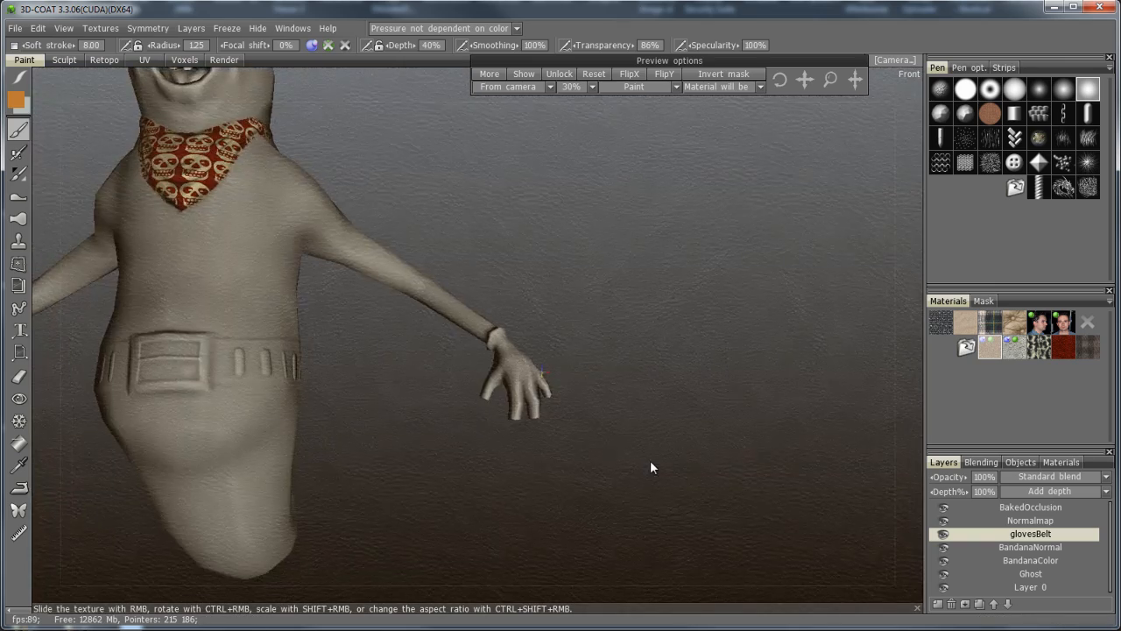
{"action": "scroll", "coordinate": [646, 464], "scroll_direction": "down", "scroll_amount": 2}
{"action": "scroll", "coordinate": [683, 472], "scroll_direction": "up", "scroll_amount": 5}
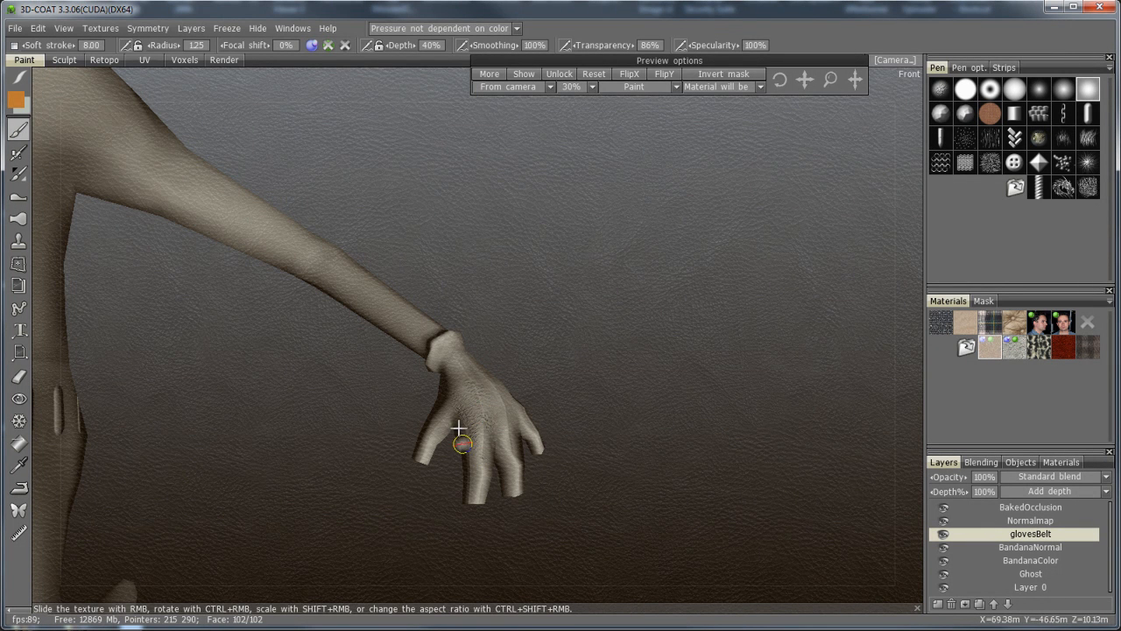
Enable colour and disable depth for painting, and undo the test stroke on the hand
{"action": "left_click", "coordinate": [312, 48]}
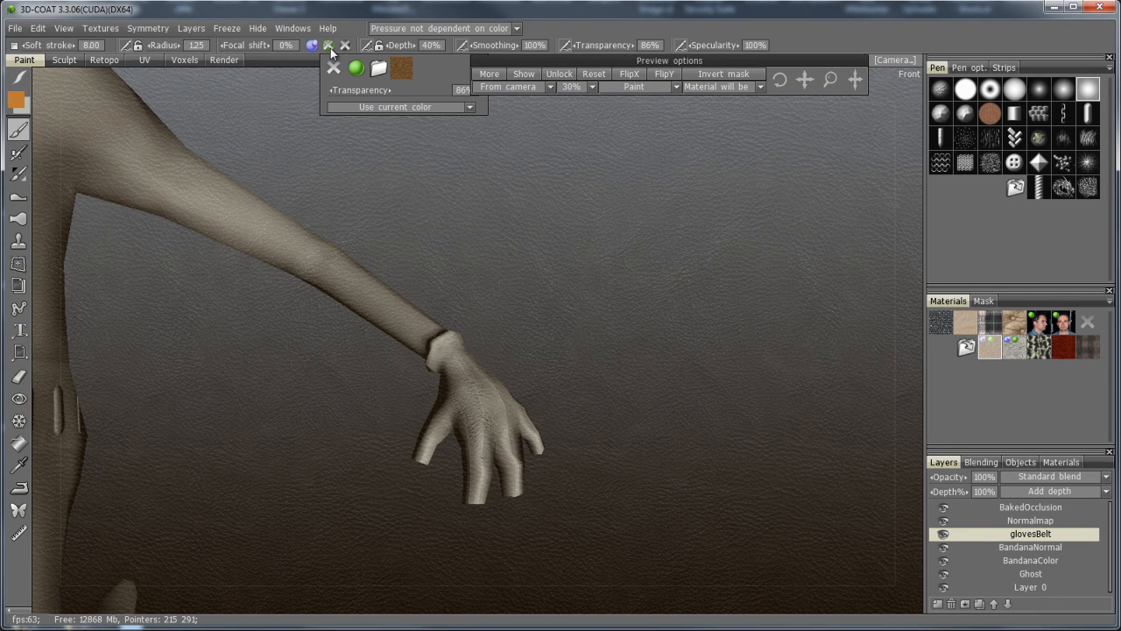
{"action": "left_click", "coordinate": [328, 48]}
{"action": "left_click", "coordinate": [312, 49]}
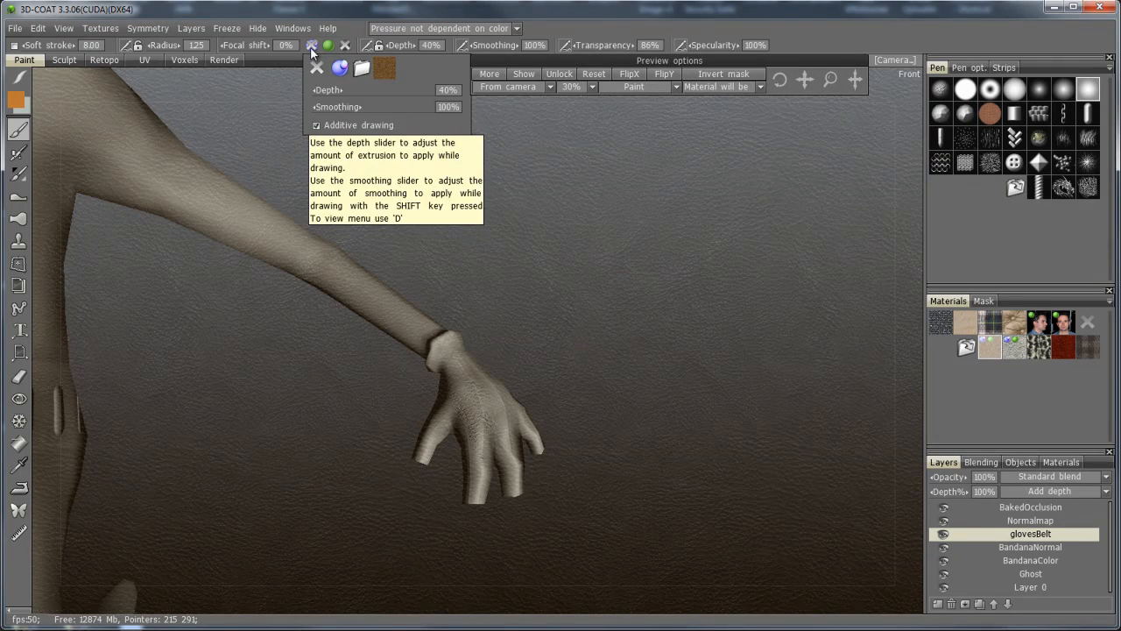
{"action": "key", "text": "ctrl+z"}
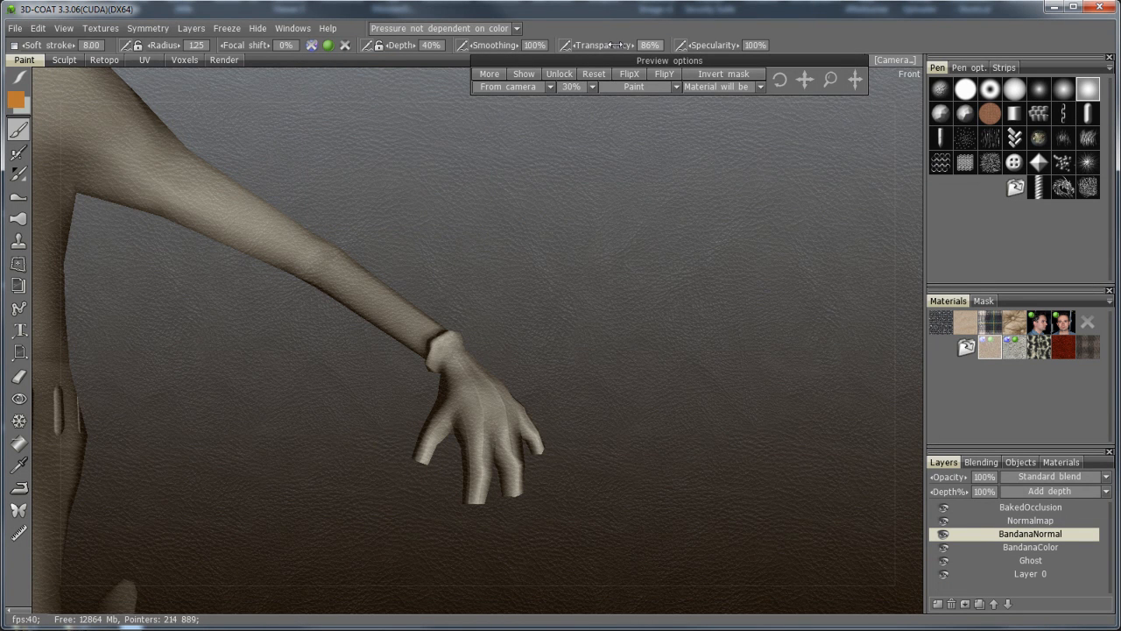
Paint a brown leather patch on the back of the hand at 55% transparency and reselect the leather material
{"action": "mouse_move", "coordinate": [476, 391]}
{"action": "left_mouse_down"}
{"action": "mouse_move", "coordinate": [486, 424]}
{"action": "mouse_move", "coordinate": [466, 398]}
{"action": "mouse_move", "coordinate": [478, 443]}
{"action": "mouse_move", "coordinate": [495, 413]}
{"action": "left_mouse_up"}
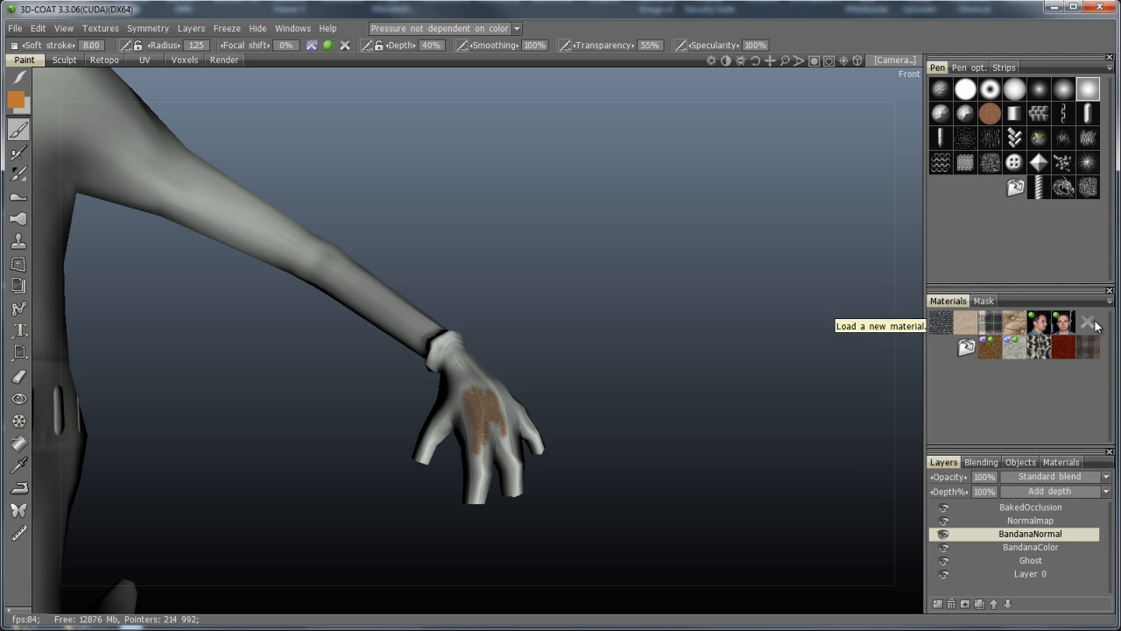
{"action": "left_click", "coordinate": [996, 350]}
Open the texture editor and paint the first hand island with brown leather using a brush radius of 50
{"action": "left_click", "coordinate": [110, 26]}
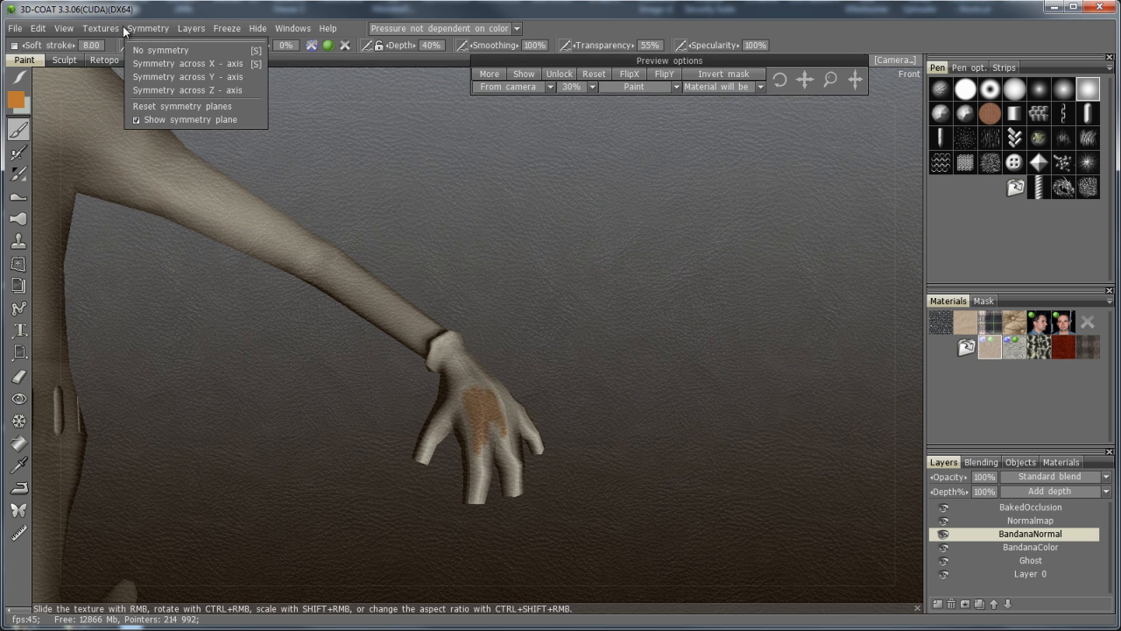
{"action": "left_click", "coordinate": [130, 178]}
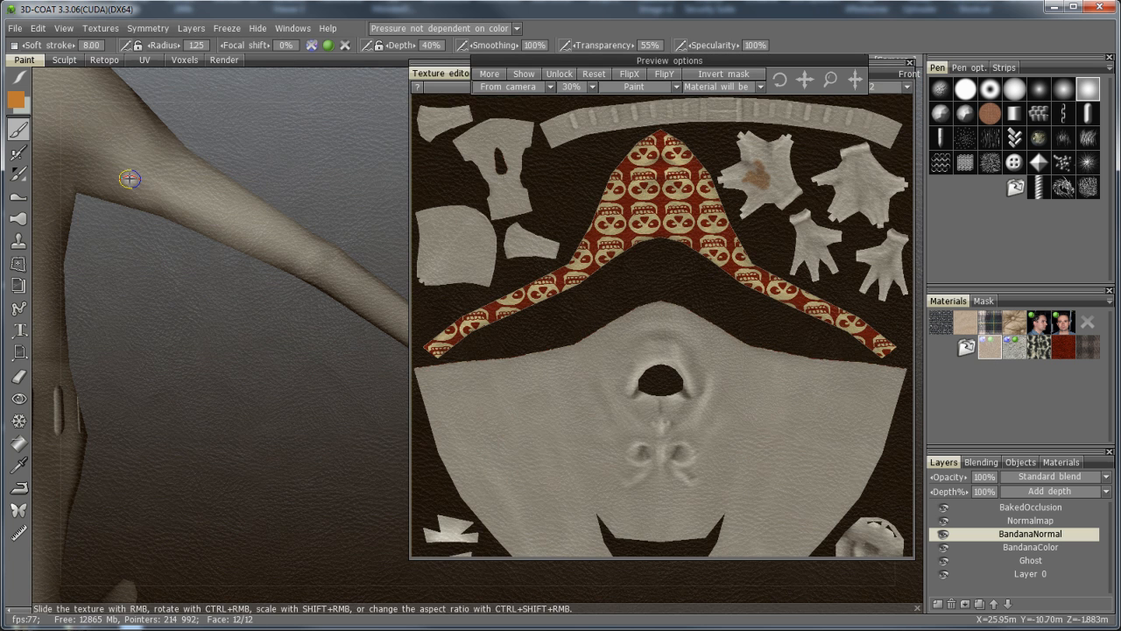
{"action": "scroll", "coordinate": [563, 393], "scroll_direction": "up", "scroll_amount": 3}
{"action": "middle_click_drag", "start_coordinate": [561, 387], "coordinate": [539, 409]}
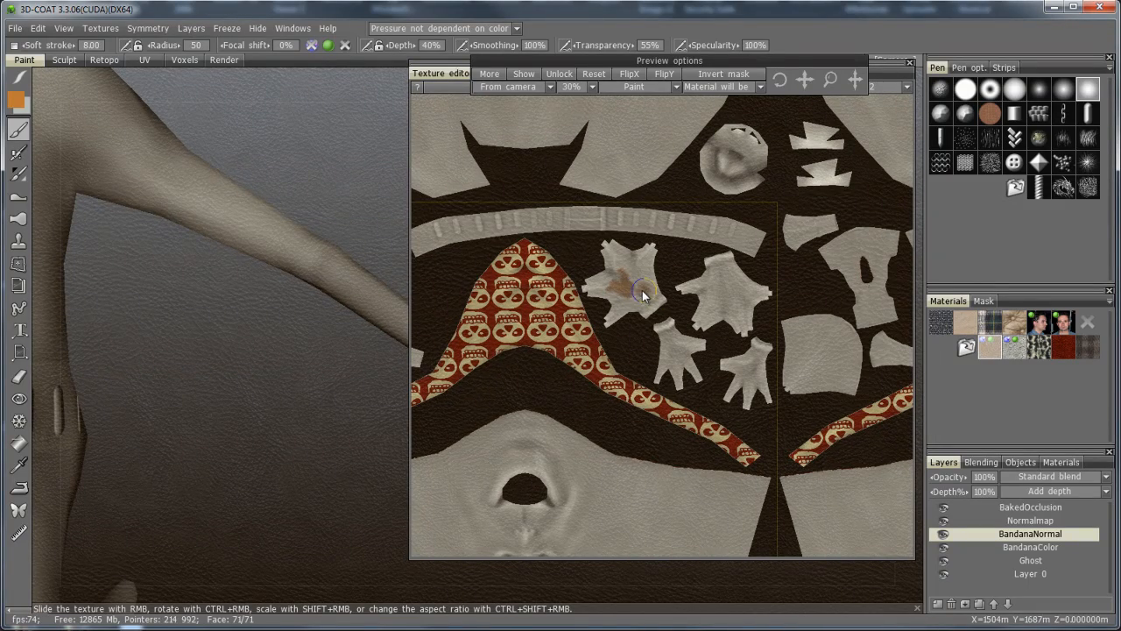
{"action": "left_click_drag", "start_coordinate": [650, 262], "coordinate": [644, 288]}
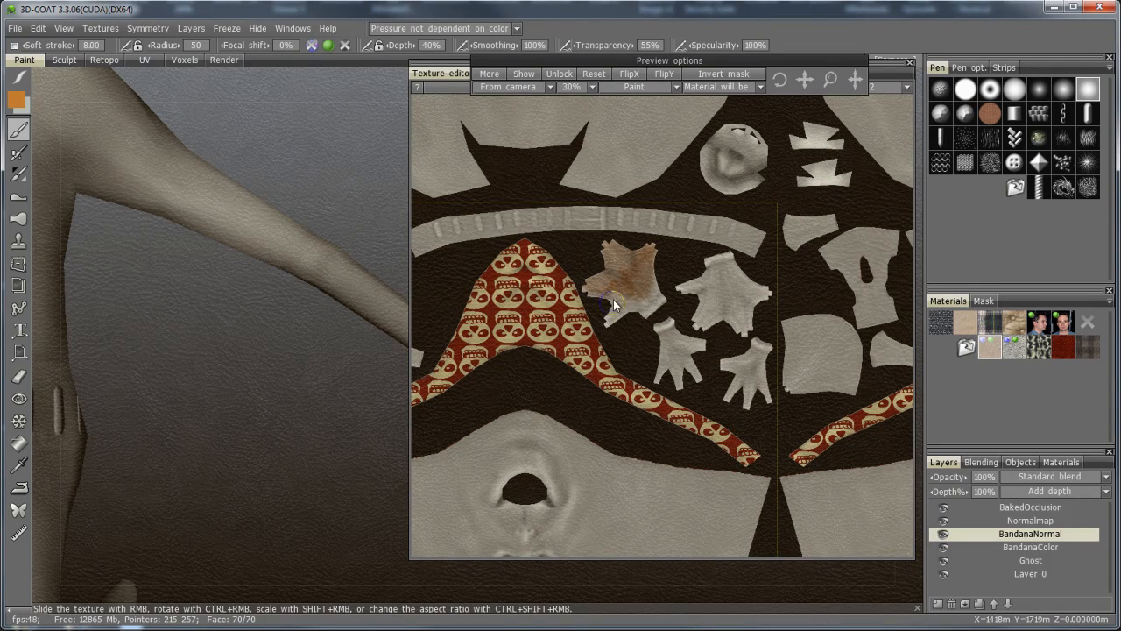
{"action": "left_click_drag", "start_coordinate": [624, 302], "coordinate": [617, 280]}
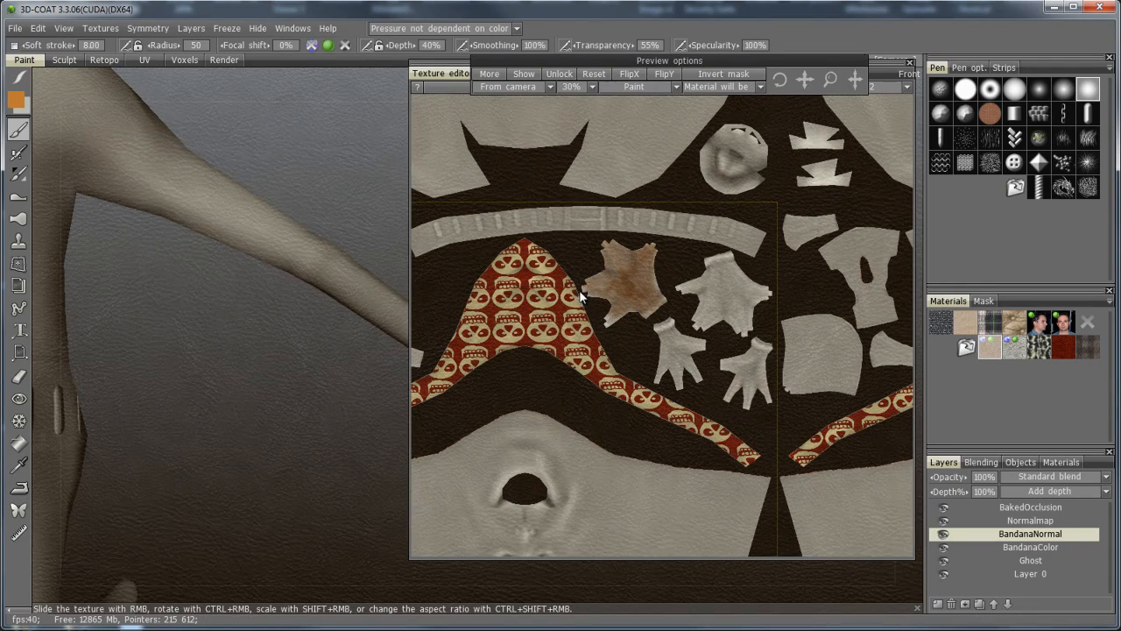
{"action": "left_click_drag", "start_coordinate": [610, 284], "coordinate": [635, 289]}
Fill in the first hand island's edges and paint brown leather onto the other three hand islands
{"action": "right_click_drag", "start_coordinate": [635, 286], "coordinate": [722, 295], "text": "alt"}
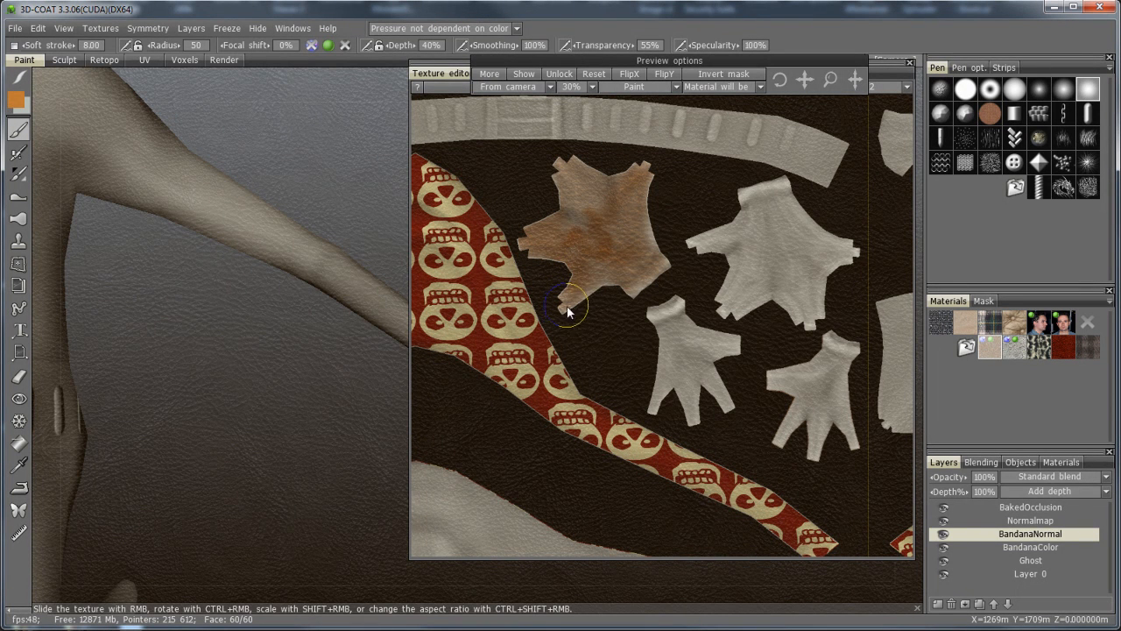
{"action": "mouse_move", "coordinate": [567, 306]}
{"action": "left_mouse_down"}
{"action": "mouse_move", "coordinate": [593, 215]}
{"action": "mouse_move", "coordinate": [568, 204]}
{"action": "mouse_move", "coordinate": [545, 238]}
{"action": "mouse_move", "coordinate": [615, 235]}
{"action": "mouse_move", "coordinate": [668, 263]}
{"action": "mouse_move", "coordinate": [646, 291]}
{"action": "mouse_move", "coordinate": [566, 304]}
{"action": "mouse_move", "coordinate": [658, 225]}
{"action": "mouse_move", "coordinate": [645, 168]}
{"action": "mouse_move", "coordinate": [666, 199]}
{"action": "left_mouse_up"}
{"action": "mouse_move", "coordinate": [774, 252]}
{"action": "left_mouse_down"}
{"action": "mouse_move", "coordinate": [752, 248]}
{"action": "mouse_move", "coordinate": [750, 226]}
{"action": "mouse_move", "coordinate": [755, 289]}
{"action": "mouse_move", "coordinate": [754, 238]}
{"action": "mouse_move", "coordinate": [695, 241]}
{"action": "mouse_move", "coordinate": [714, 245]}
{"action": "mouse_move", "coordinate": [777, 210]}
{"action": "mouse_move", "coordinate": [784, 182]}
{"action": "mouse_move", "coordinate": [824, 186]}
{"action": "mouse_move", "coordinate": [815, 178]}
{"action": "mouse_move", "coordinate": [795, 188]}
{"action": "mouse_move", "coordinate": [775, 171]}
{"action": "left_mouse_up"}
{"action": "mouse_move", "coordinate": [826, 243]}
{"action": "left_mouse_down"}
{"action": "mouse_move", "coordinate": [806, 295]}
{"action": "mouse_move", "coordinate": [817, 315]}
{"action": "mouse_move", "coordinate": [848, 254]}
{"action": "mouse_move", "coordinate": [801, 324]}
{"action": "mouse_move", "coordinate": [744, 261]}
{"action": "left_mouse_up"}
{"action": "mouse_move", "coordinate": [686, 349]}
{"action": "left_mouse_down"}
{"action": "mouse_move", "coordinate": [663, 328]}
{"action": "mouse_move", "coordinate": [668, 373]}
{"action": "mouse_move", "coordinate": [654, 411]}
{"action": "mouse_move", "coordinate": [668, 396]}
{"action": "mouse_move", "coordinate": [701, 422]}
{"action": "mouse_move", "coordinate": [675, 393]}
{"action": "mouse_move", "coordinate": [726, 393]}
{"action": "mouse_move", "coordinate": [718, 350]}
{"action": "mouse_move", "coordinate": [705, 346]}
{"action": "mouse_move", "coordinate": [711, 366]}
{"action": "left_mouse_up"}
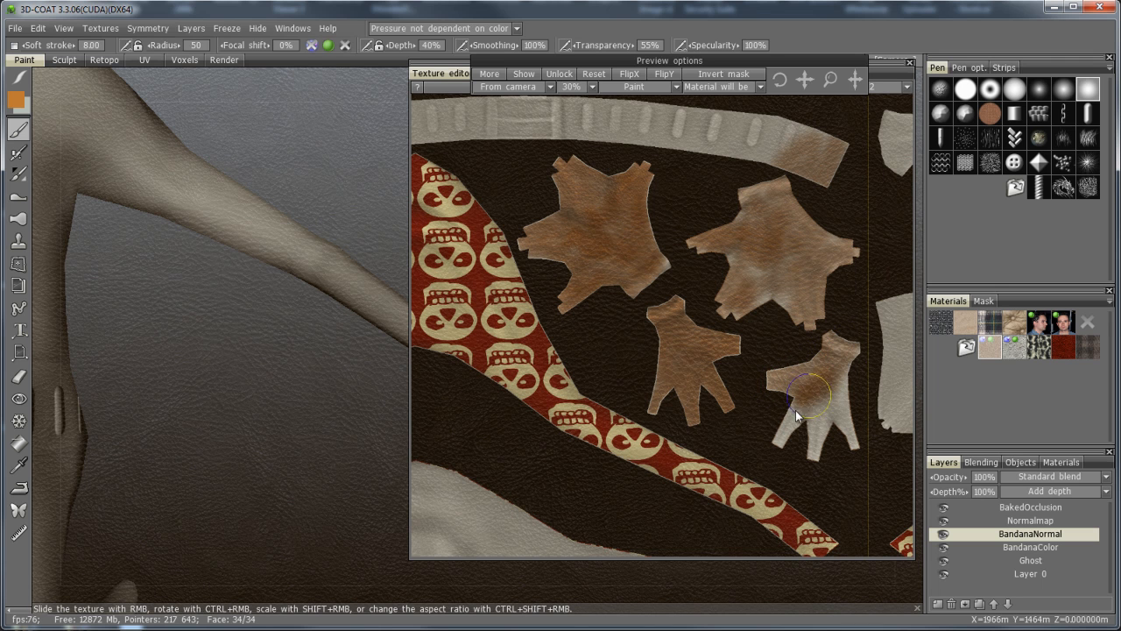
{"action": "middle_click_drag", "start_coordinate": [638, 438], "coordinate": [635, 439]}
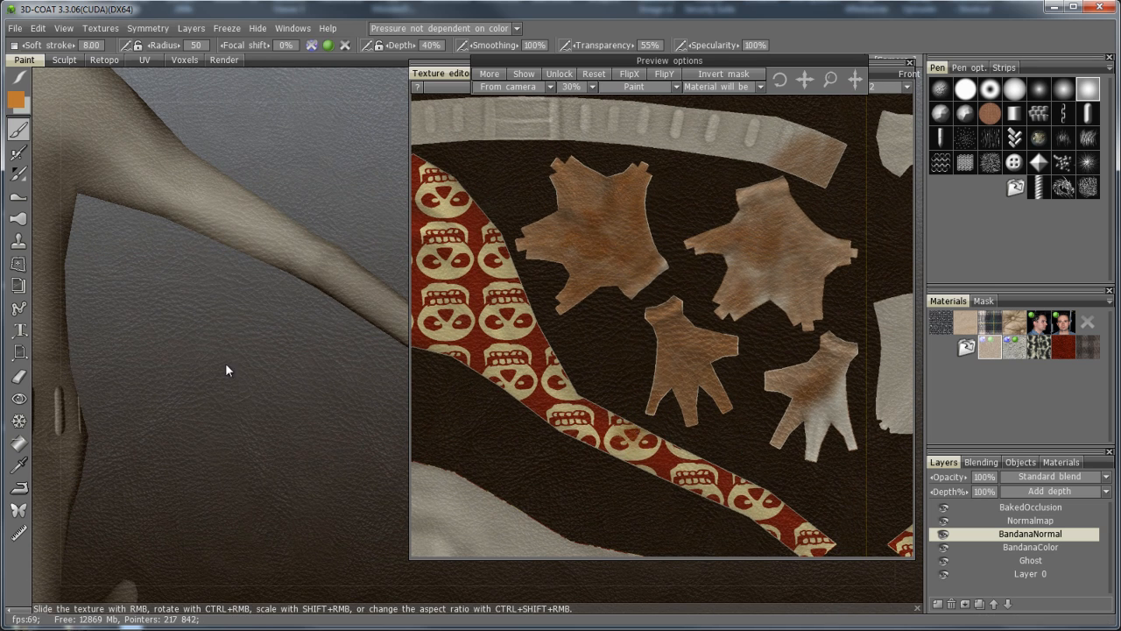
{"action": "left_click", "coordinate": [19, 376]}
{"action": "right_click_drag", "start_coordinate": [638, 437], "coordinate": [898, 464]}
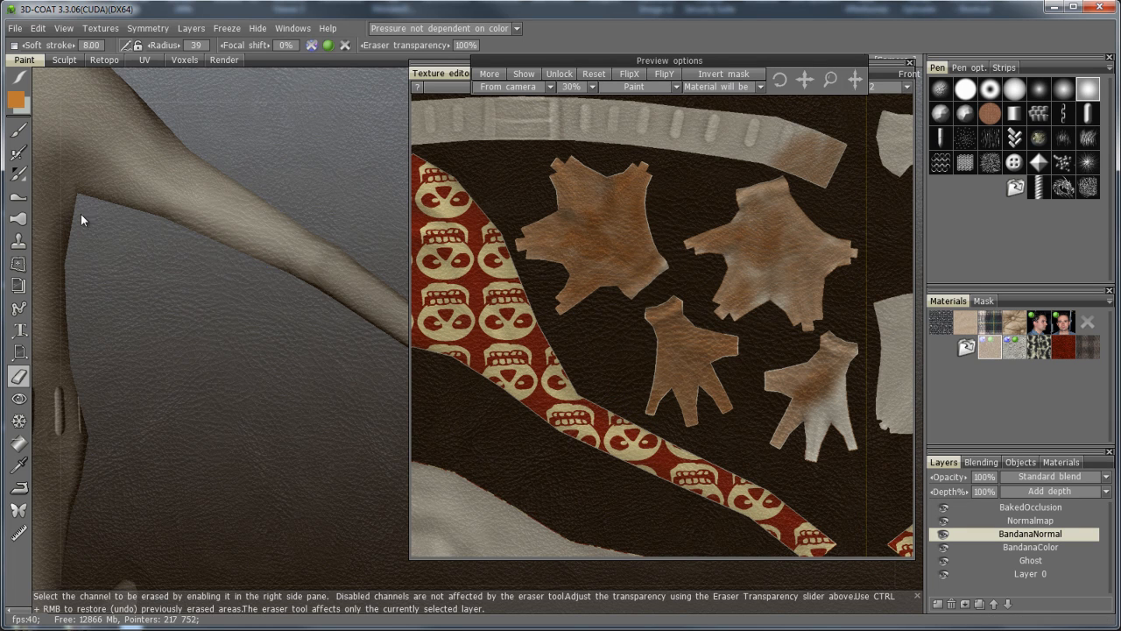
{"action": "left_click", "coordinate": [19, 130]}
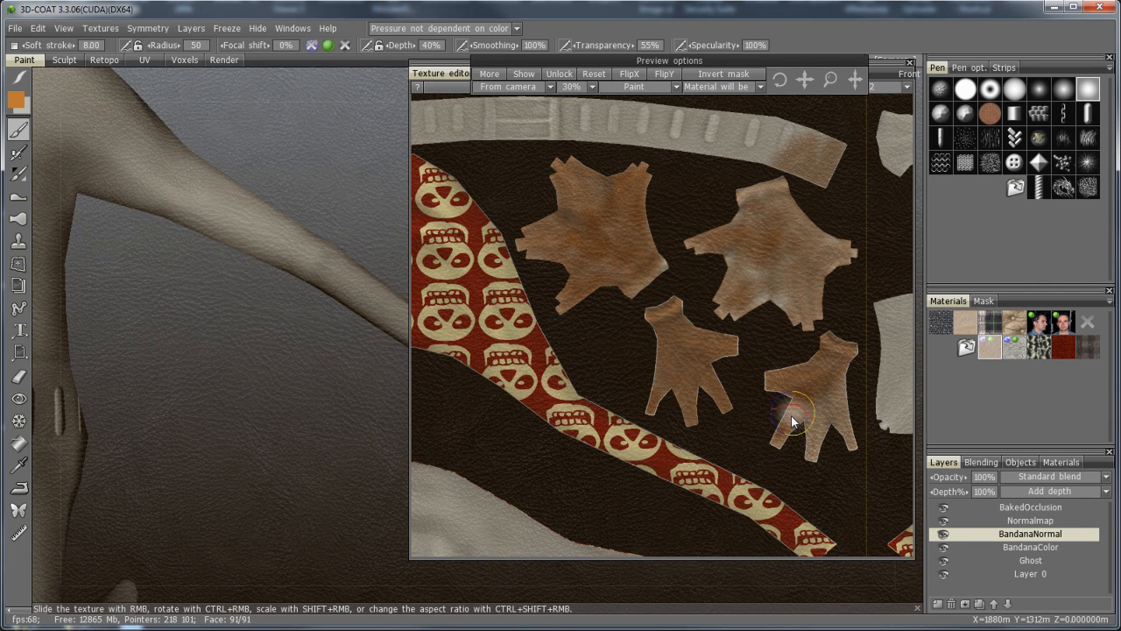
Cover the fourth hand island's fingers with leather and paint over the pale areas on the other hand islands
{"action": "mouse_move", "coordinate": [780, 432]}
{"action": "left_mouse_down"}
{"action": "mouse_move", "coordinate": [801, 411]}
{"action": "mouse_move", "coordinate": [778, 450]}
{"action": "mouse_move", "coordinate": [826, 388]}
{"action": "left_mouse_up"}
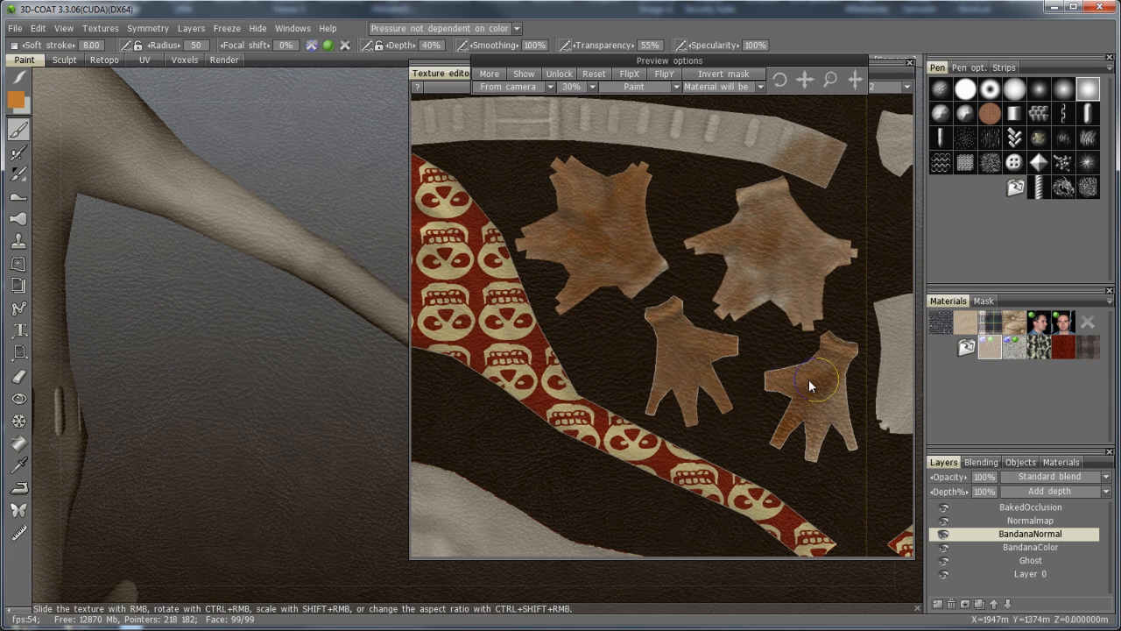
{"action": "mouse_move", "coordinate": [829, 451]}
{"action": "right_mouse_down"}
{"action": "mouse_move", "coordinate": [834, 404]}
{"action": "mouse_move", "coordinate": [857, 385]}
{"action": "right_mouse_up"}
{"action": "mouse_move", "coordinate": [857, 385]}
{"action": "left_mouse_down"}
{"action": "mouse_move", "coordinate": [870, 408]}
{"action": "mouse_move", "coordinate": [836, 375]}
{"action": "left_mouse_up"}
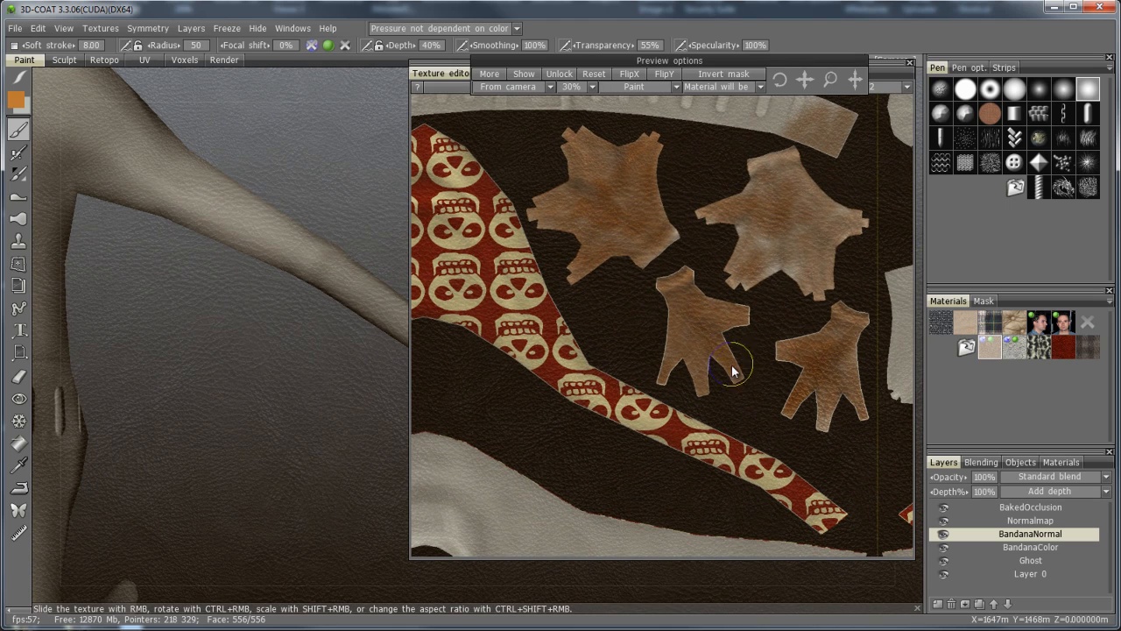
{"action": "mouse_move", "coordinate": [745, 268]}
{"action": "left_mouse_down"}
{"action": "mouse_move", "coordinate": [811, 273]}
{"action": "mouse_move", "coordinate": [827, 287]}
{"action": "mouse_move", "coordinate": [821, 210]}
{"action": "mouse_move", "coordinate": [863, 223]}
{"action": "mouse_move", "coordinate": [790, 182]}
{"action": "mouse_move", "coordinate": [809, 157]}
{"action": "left_mouse_up"}
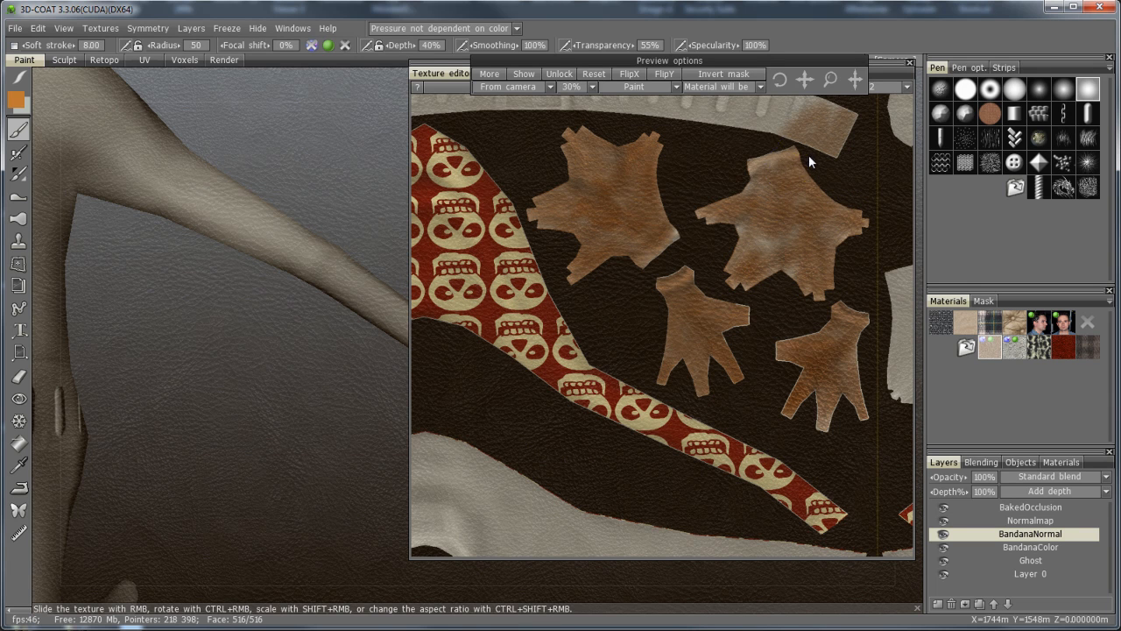
{"action": "mouse_move", "coordinate": [752, 201]}
{"action": "left_mouse_down"}
{"action": "mouse_move", "coordinate": [706, 220]}
{"action": "mouse_move", "coordinate": [607, 196]}
{"action": "mouse_move", "coordinate": [570, 146]}
{"action": "left_mouse_up"}
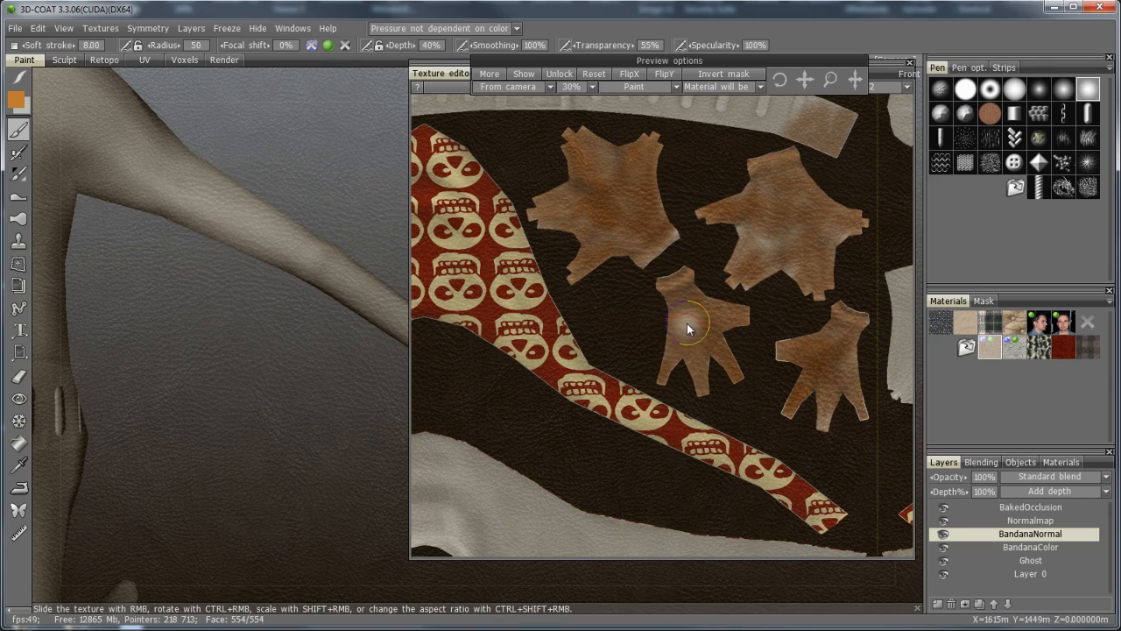
Paint the whole belt strip in the texture editor with brown leather, covering it from end to end
{"action": "right_click_drag", "start_coordinate": [695, 250], "coordinate": [698, 296], "text": "alt"}
{"action": "middle_click_drag", "start_coordinate": [690, 202], "coordinate": [782, 359], "text": "alt"}
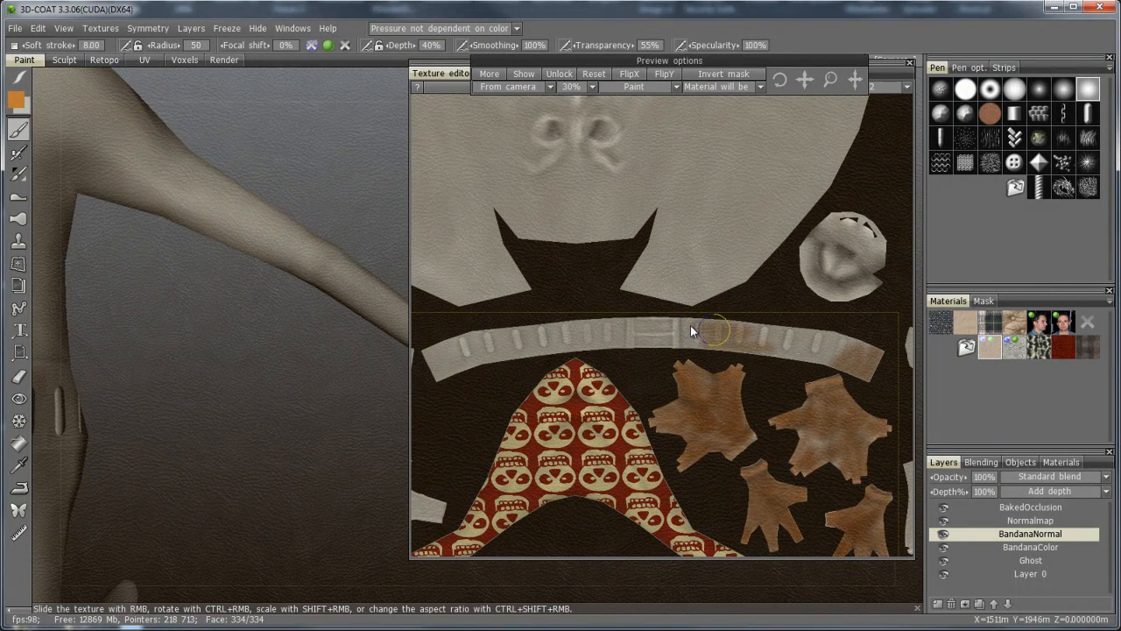
{"action": "mouse_move", "coordinate": [668, 332]}
{"action": "left_mouse_down"}
{"action": "mouse_move", "coordinate": [640, 328]}
{"action": "mouse_move", "coordinate": [656, 341]}
{"action": "mouse_move", "coordinate": [583, 329]}
{"action": "mouse_move", "coordinate": [478, 357]}
{"action": "mouse_move", "coordinate": [450, 351]}
{"action": "mouse_move", "coordinate": [506, 348]}
{"action": "mouse_move", "coordinate": [436, 354]}
{"action": "left_mouse_up"}
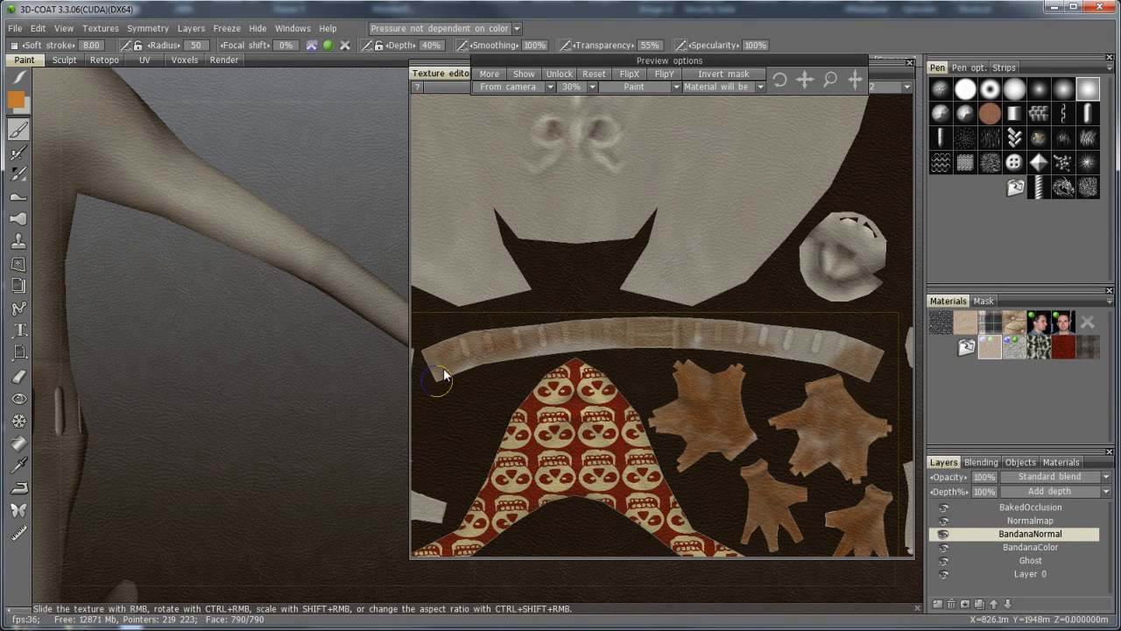
{"action": "mouse_move", "coordinate": [510, 349]}
{"action": "left_mouse_down"}
{"action": "mouse_move", "coordinate": [564, 347]}
{"action": "mouse_move", "coordinate": [463, 338]}
{"action": "left_mouse_up"}
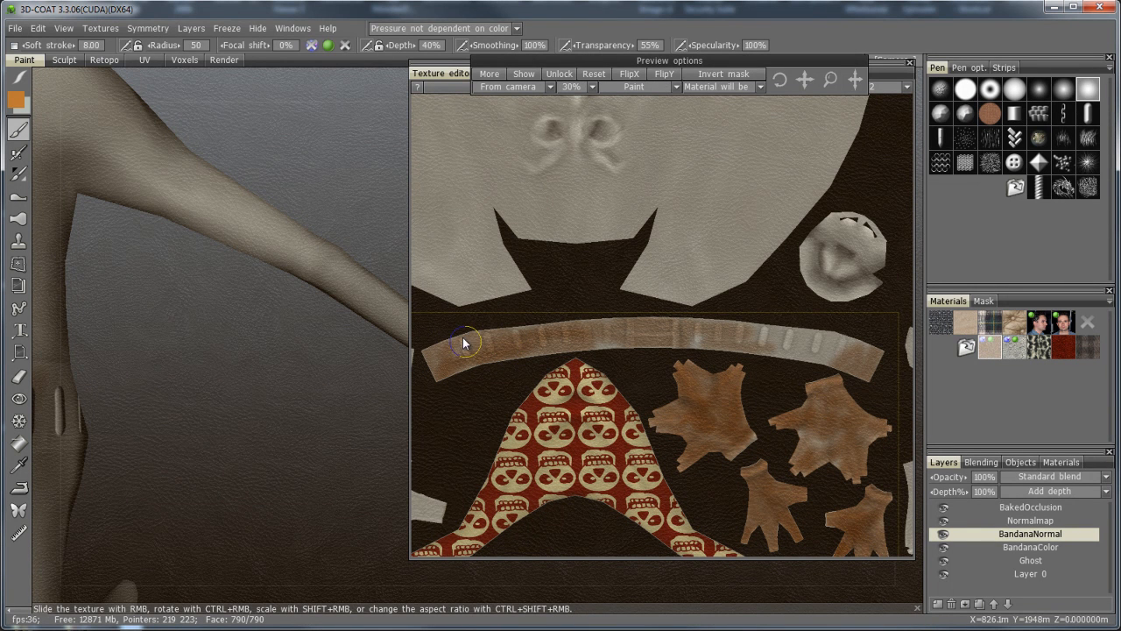
{"action": "mouse_move", "coordinate": [624, 329]}
{"action": "left_mouse_down"}
{"action": "mouse_move", "coordinate": [713, 342]}
{"action": "mouse_move", "coordinate": [721, 333]}
{"action": "mouse_move", "coordinate": [709, 326]}
{"action": "mouse_move", "coordinate": [800, 333]}
{"action": "mouse_move", "coordinate": [865, 355]}
{"action": "mouse_move", "coordinate": [871, 346]}
{"action": "mouse_move", "coordinate": [799, 357]}
{"action": "mouse_move", "coordinate": [807, 333]}
{"action": "mouse_move", "coordinate": [456, 347]}
{"action": "left_mouse_up"}
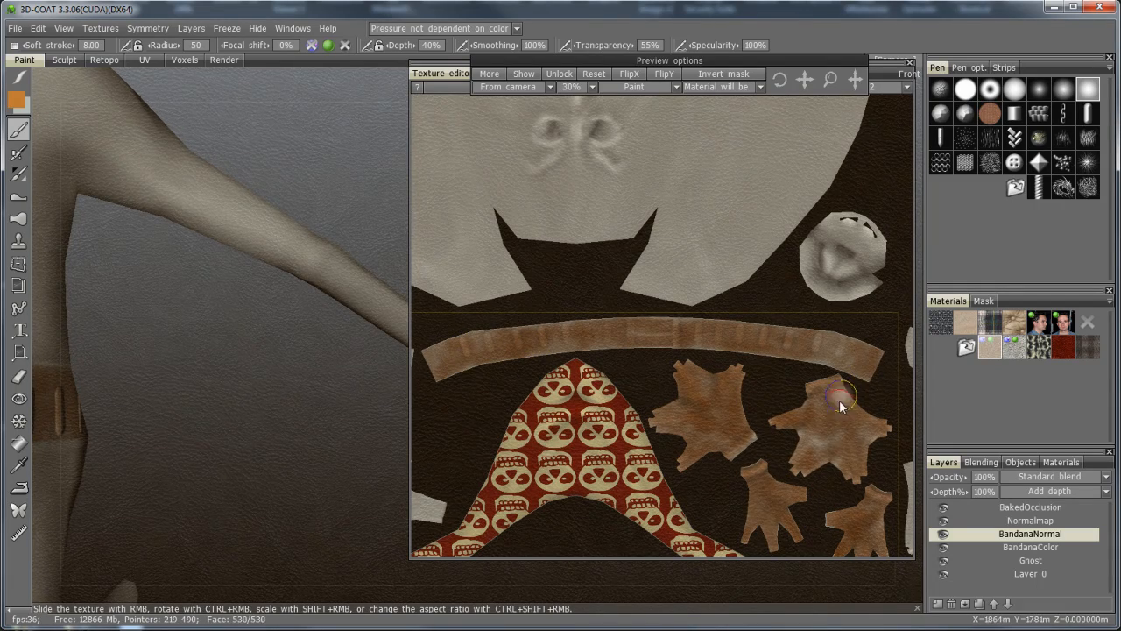
{"action": "left_click_drag", "start_coordinate": [883, 353], "coordinate": [425, 357]}
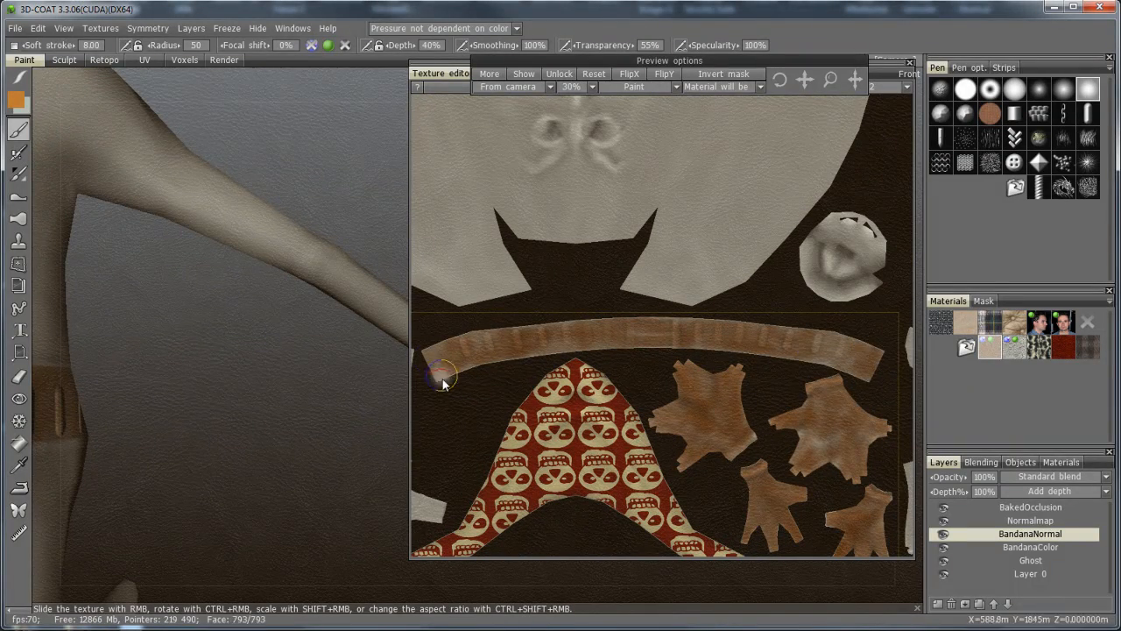
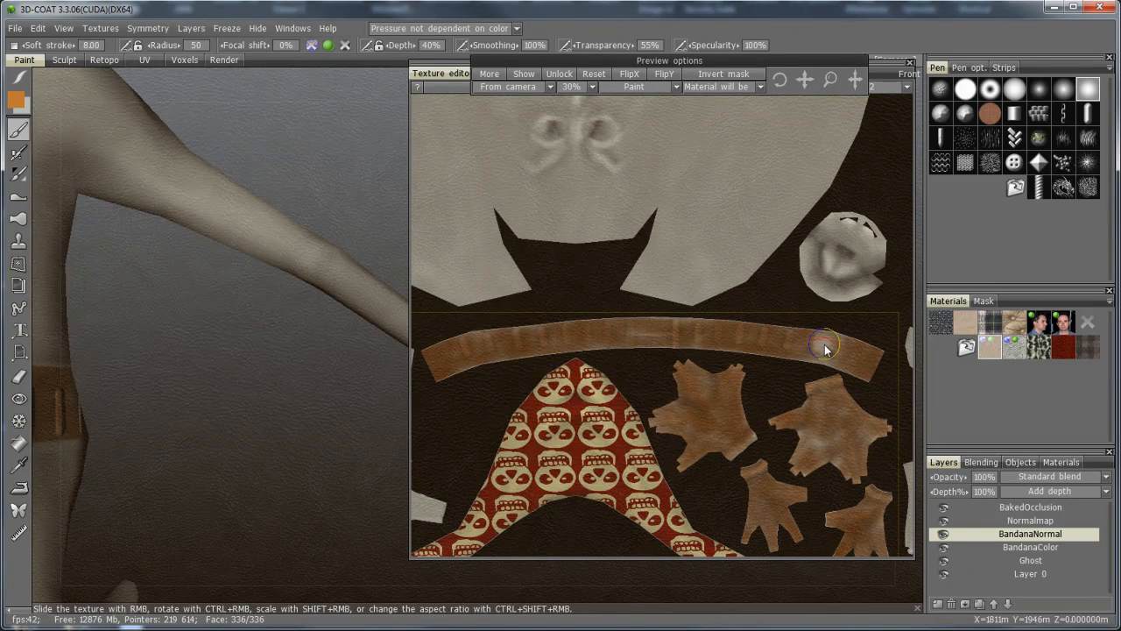
Set the paint colour to dark brown with hue 31, saturation 73% and lightness 34%
{"action": "left_click", "coordinate": [16, 101]}
{"action": "left_click", "coordinate": [565, 408]}
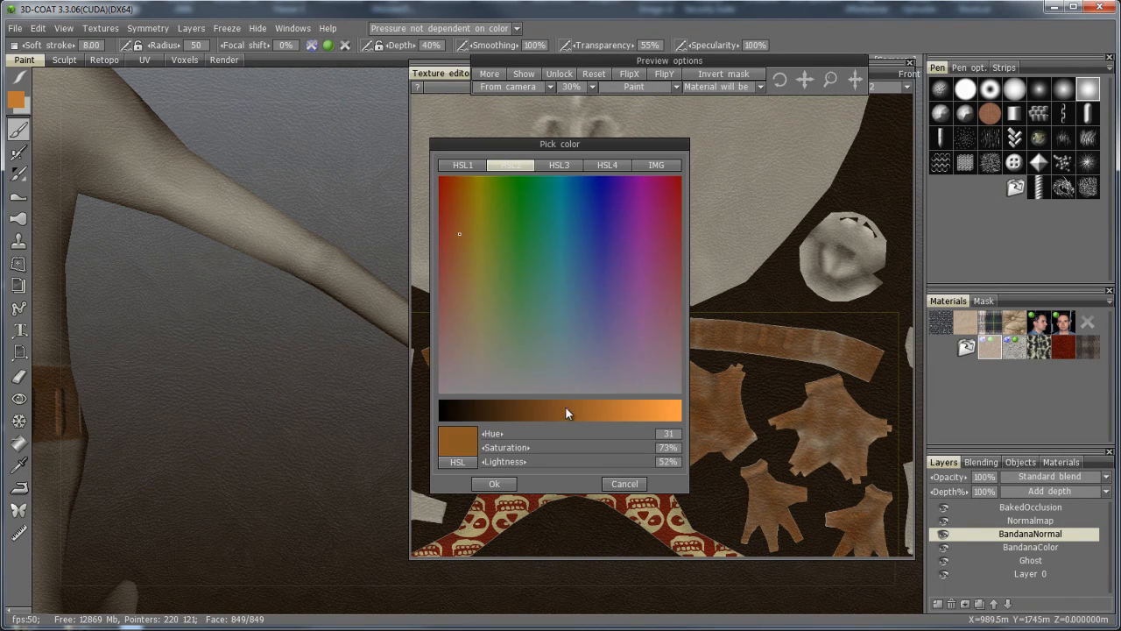
{"action": "left_click_drag", "start_coordinate": [537, 410], "coordinate": [522, 410]}
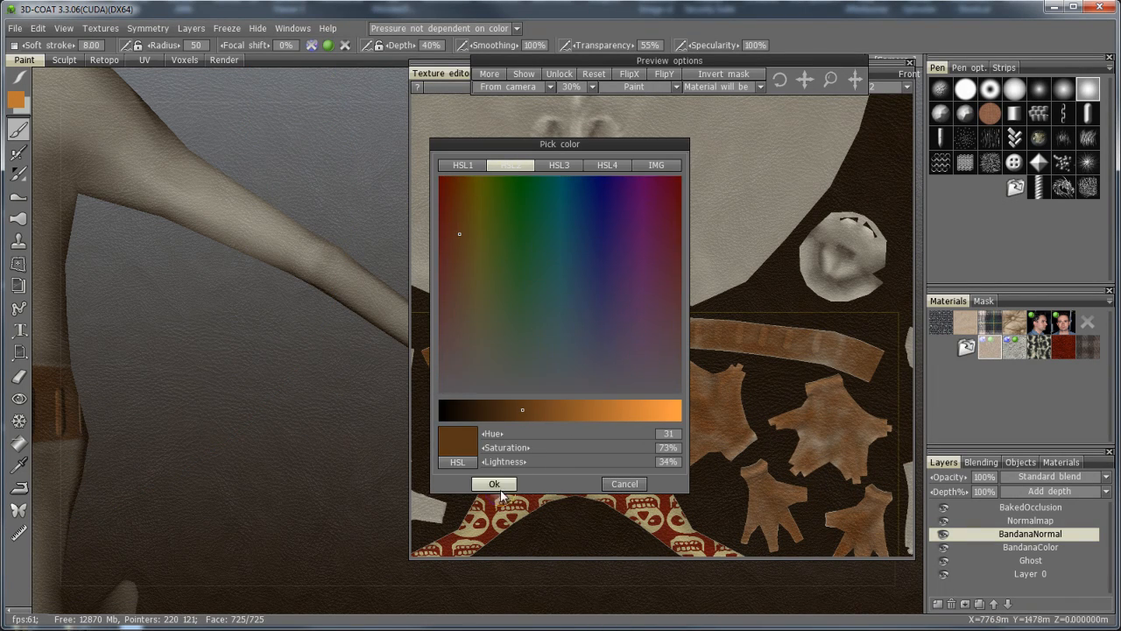
{"action": "left_click", "coordinate": [499, 487]}
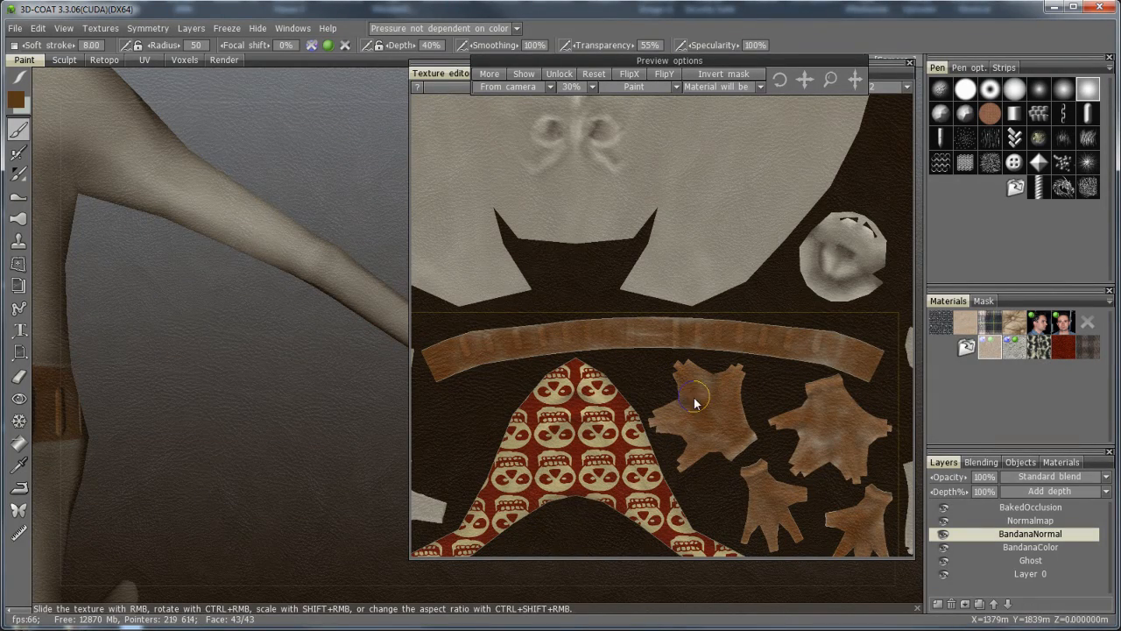
Darken the belt and hand islands with dark brown leather, and review the gloves and belt on the ghost
{"action": "right_click_drag", "start_coordinate": [772, 409], "coordinate": [817, 411]}
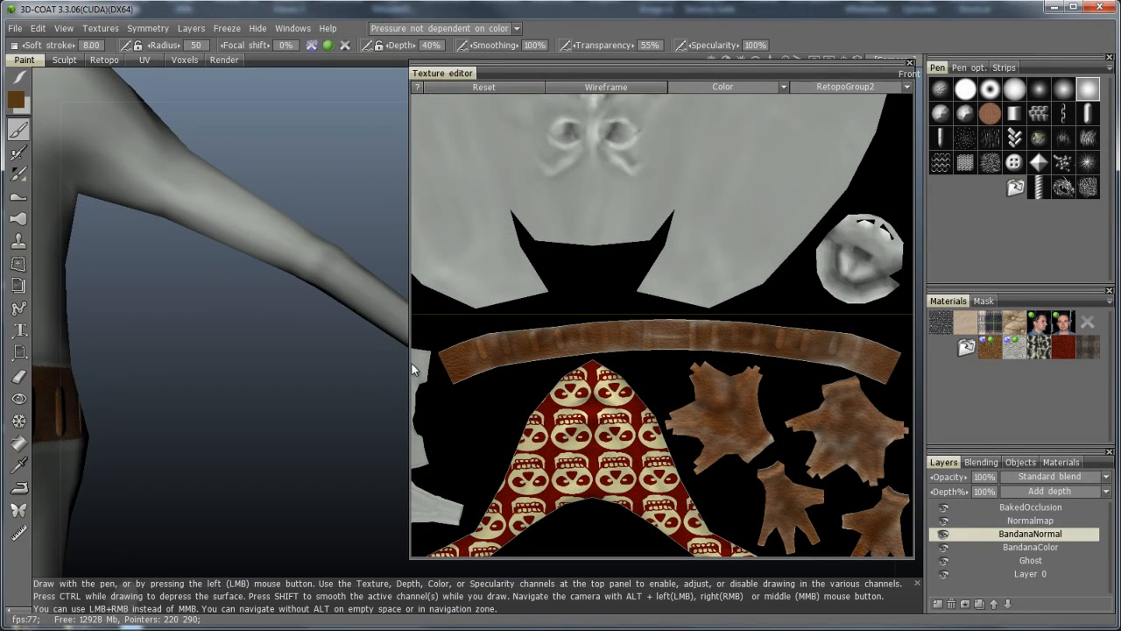
{"action": "left_click_drag", "start_coordinate": [140, 439], "coordinate": [301, 434], "text": "alt"}
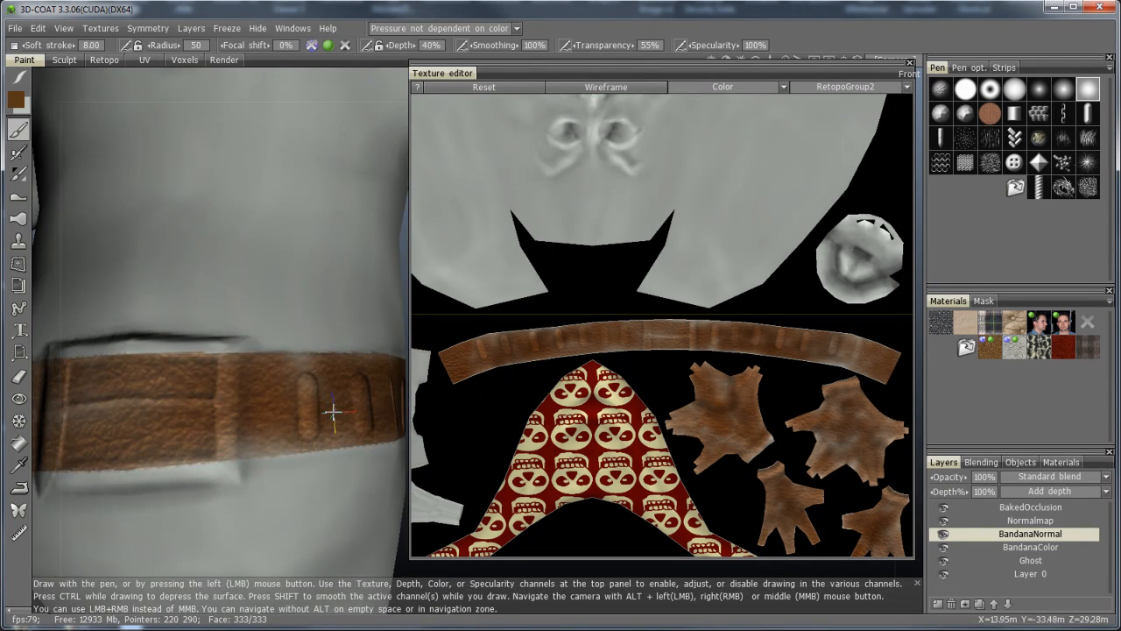
{"action": "right_click_drag", "start_coordinate": [332, 413], "coordinate": [293, 423], "text": "alt"}
{"action": "middle_click_drag", "start_coordinate": [293, 423], "coordinate": [106, 392], "text": "alt"}
{"action": "mouse_move", "coordinate": [270, 370]}
{"action": "middle_mouse_down", "text": "alt"}
{"action": "mouse_move", "coordinate": [162, 403]}
{"action": "mouse_move", "coordinate": [140, 393]}
{"action": "mouse_move", "coordinate": [225, 378]}
{"action": "middle_mouse_up", "text": "alt"}
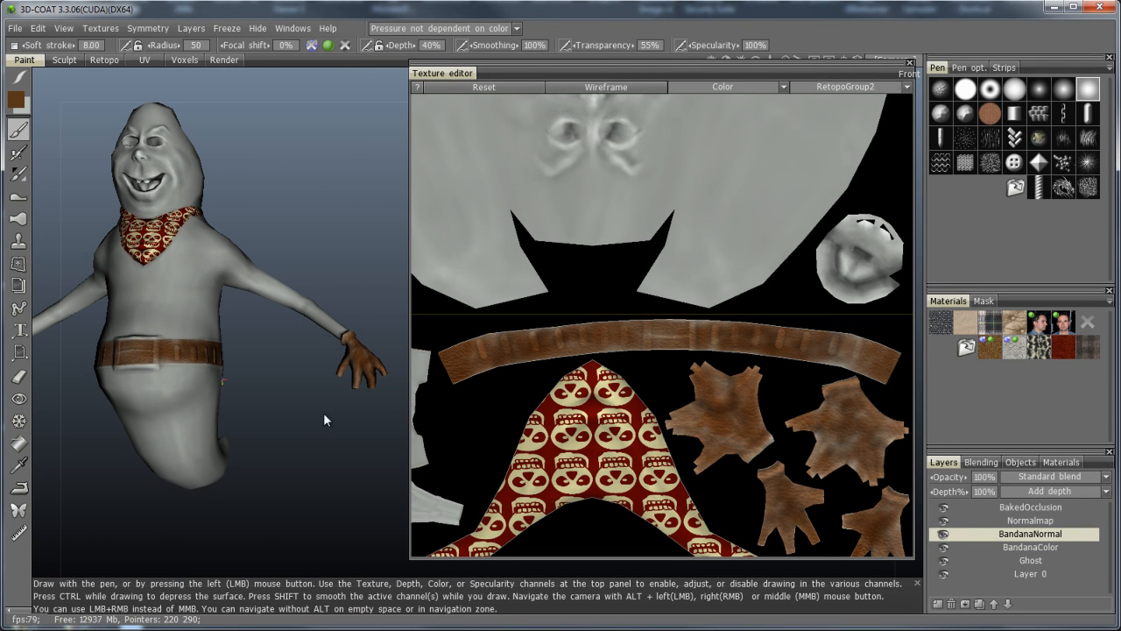
Erase the leather from the buckle's left vertical bar on the belt strip, using a soft stroke and radius 17
{"action": "scroll", "coordinate": [707, 355], "scroll_direction": "up", "scroll_amount": 5}
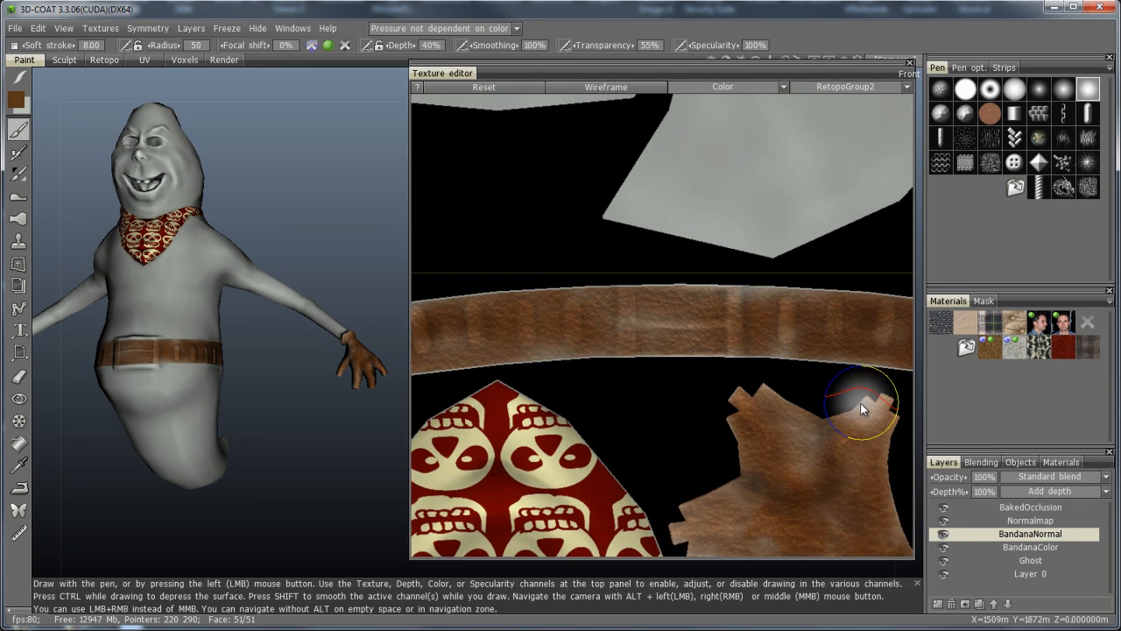
{"action": "right_click_drag", "start_coordinate": [788, 401], "coordinate": [811, 406], "text": "alt"}
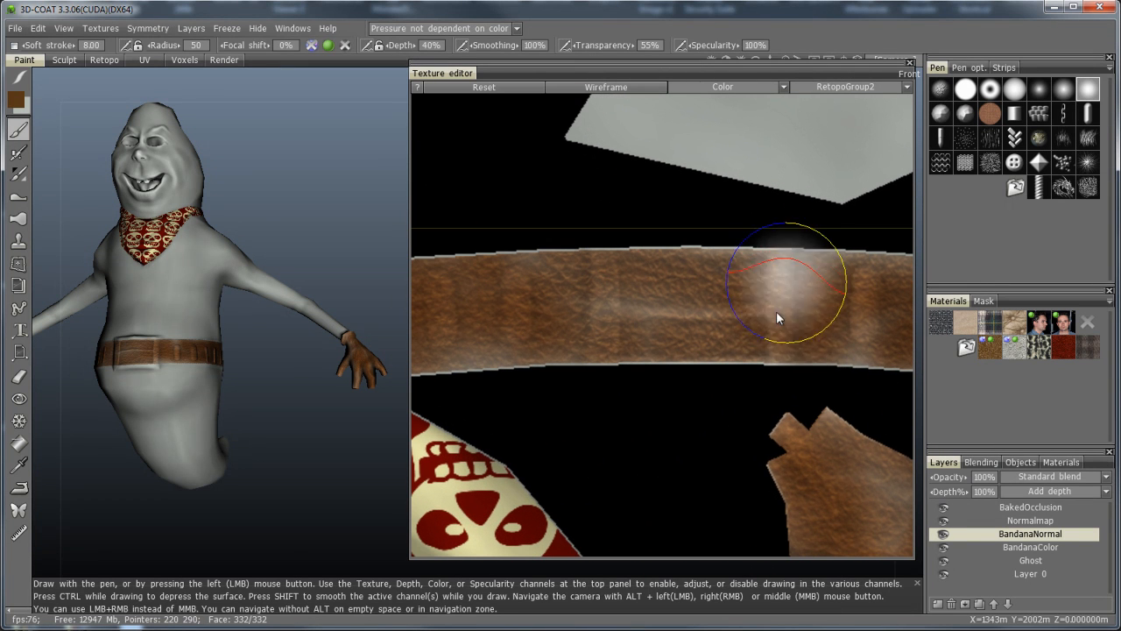
{"action": "left_click", "coordinate": [19, 376]}
{"action": "right_click_drag", "start_coordinate": [602, 341], "coordinate": [387, 366]}
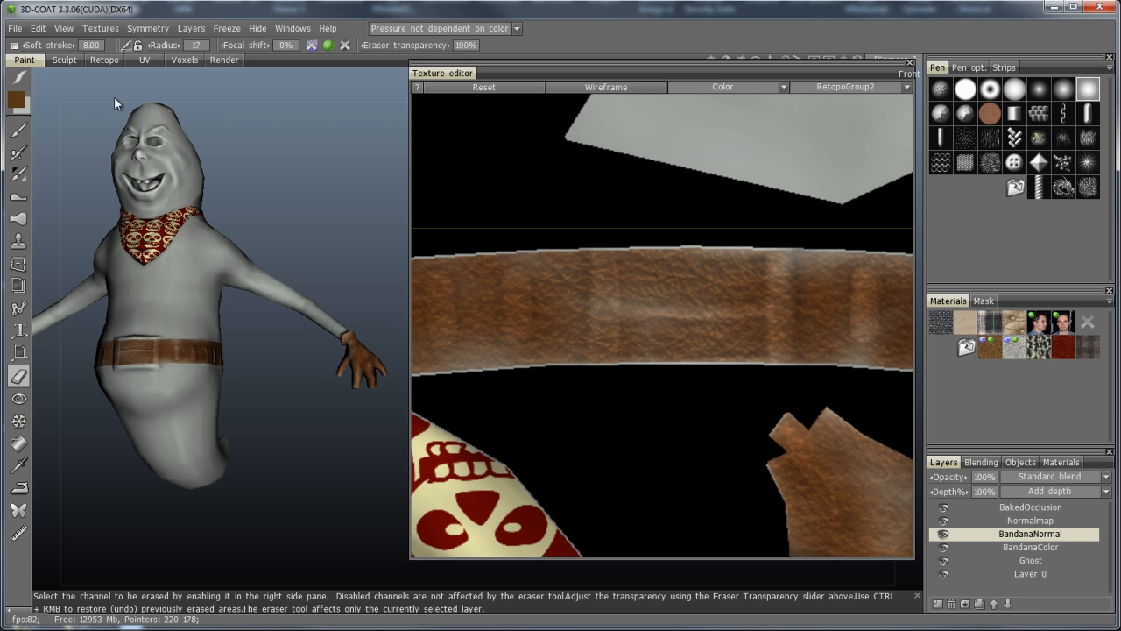
{"action": "left_click", "coordinate": [14, 45]}
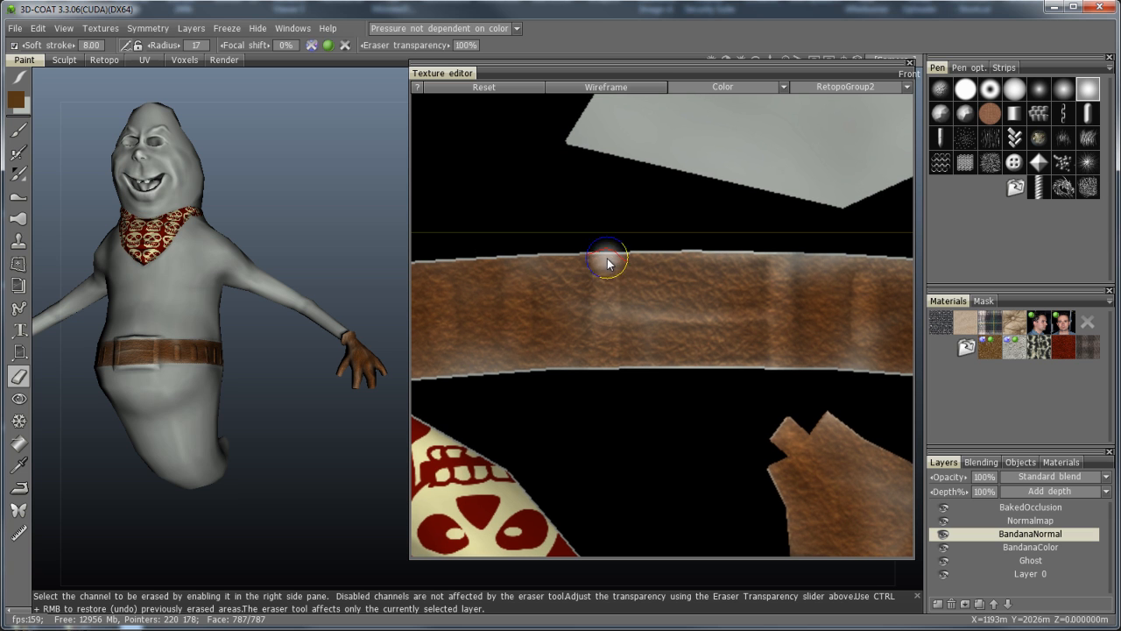
{"action": "mouse_move", "coordinate": [609, 308]}
{"action": "left_mouse_down"}
{"action": "mouse_move", "coordinate": [607, 345]}
{"action": "mouse_move", "coordinate": [603, 258]}
{"action": "mouse_move", "coordinate": [603, 273]}
{"action": "left_mouse_up"}
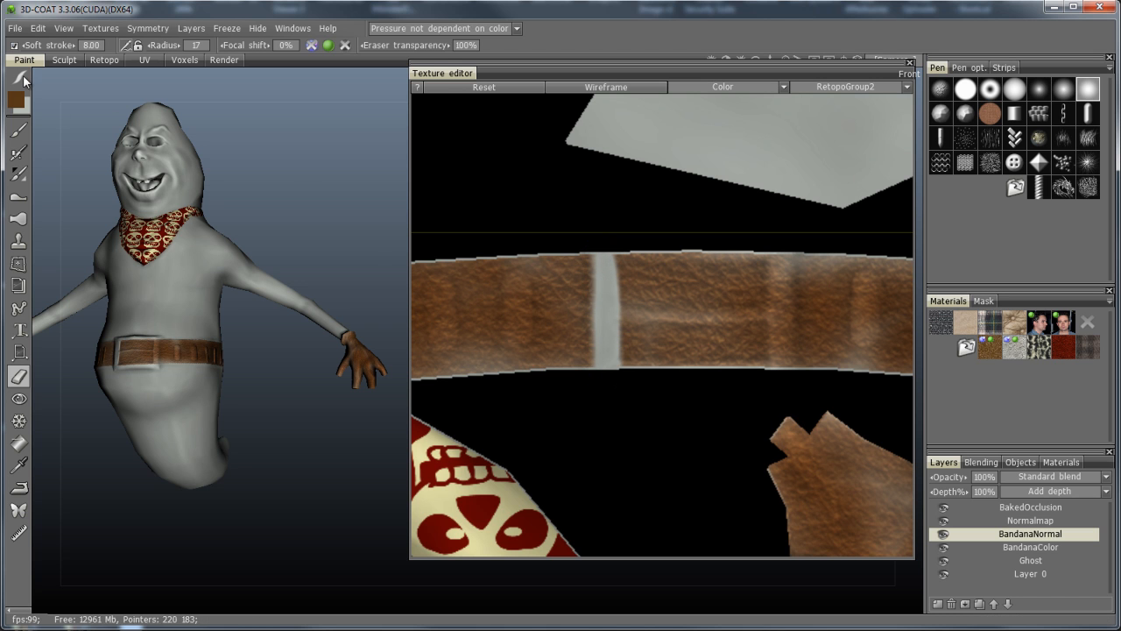
Clean the leather off both vertical bars and the crossbar of the belt buckle with a hard round, constant-radius eraser
{"action": "mouse_move", "coordinate": [20, 78]}
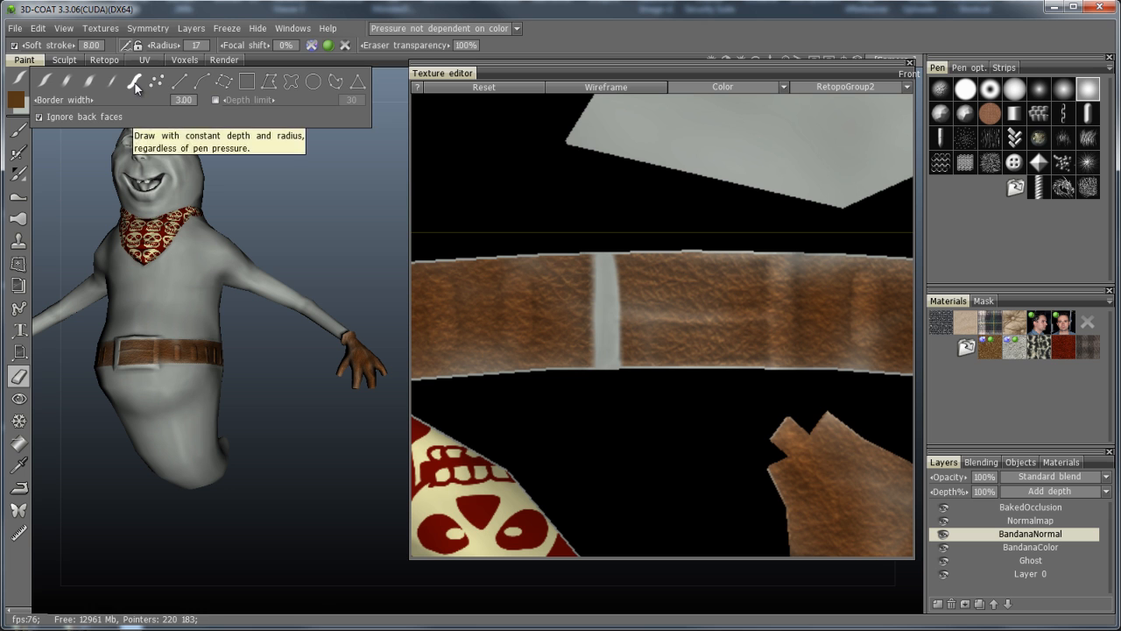
{"action": "left_click", "coordinate": [136, 83]}
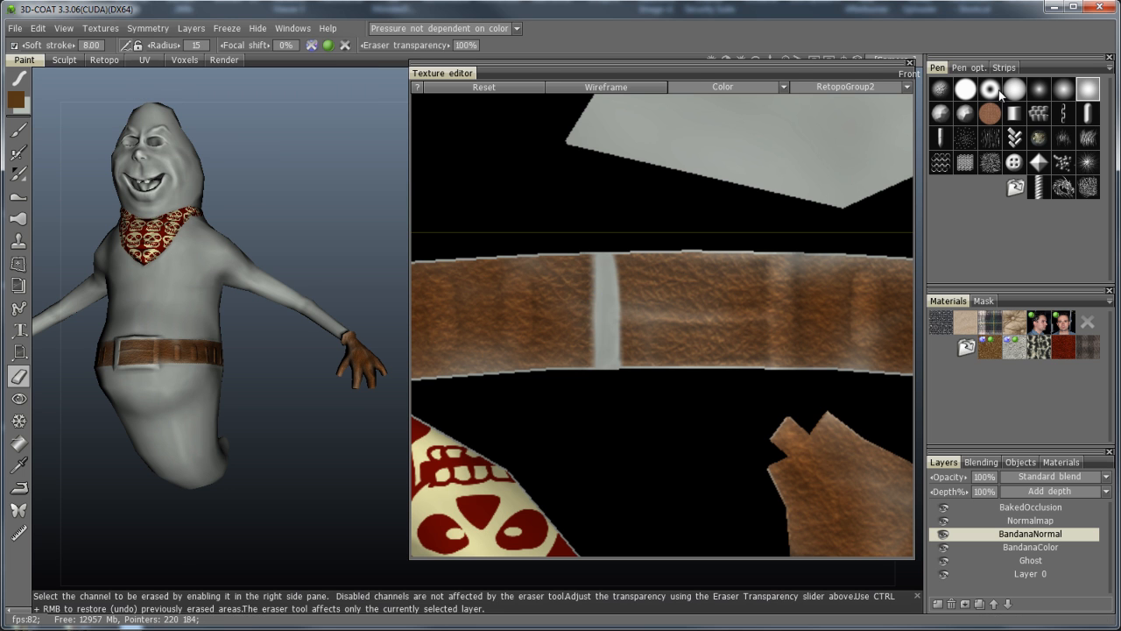
{"action": "left_click", "coordinate": [966, 95]}
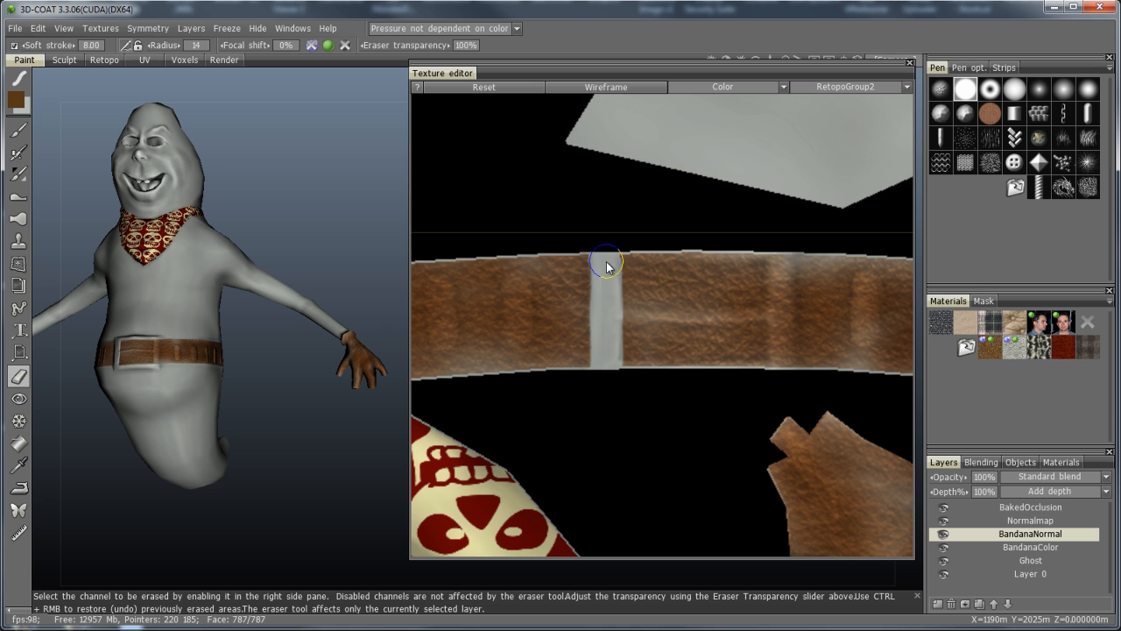
{"action": "left_click_drag", "start_coordinate": [782, 273], "coordinate": [782, 354]}
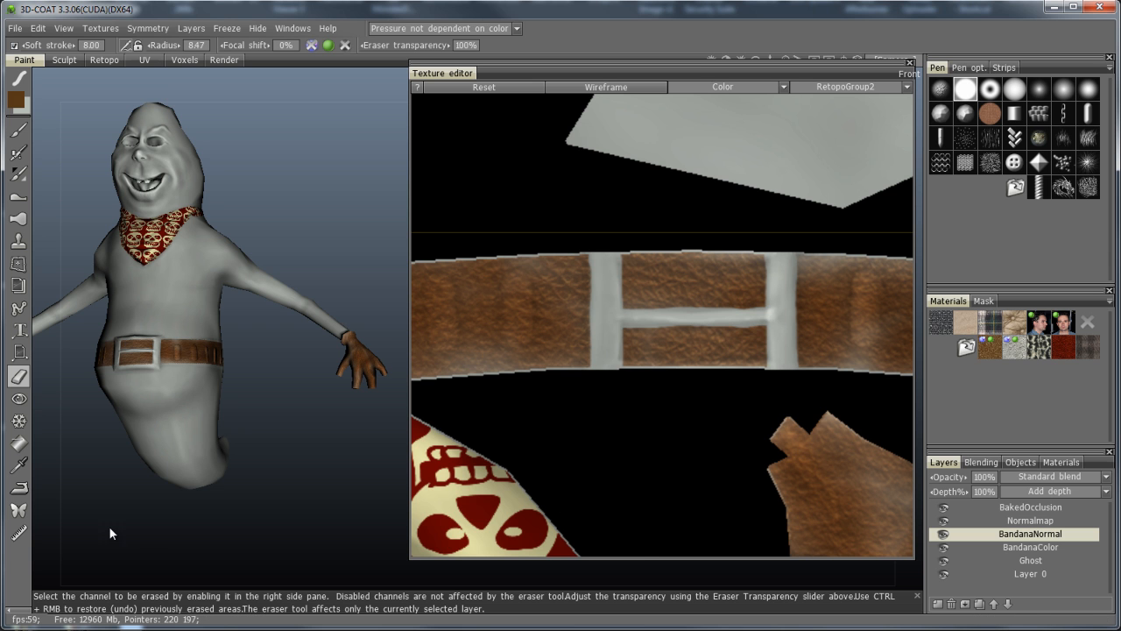
Inspect the erased buckle and the belt on the ghost model from close up and from a distance
{"action": "left_click_drag", "start_coordinate": [190, 502], "coordinate": [264, 501]}
{"action": "right_click_drag", "start_coordinate": [257, 506], "coordinate": [289, 519]}
{"action": "middle_click_drag", "start_coordinate": [250, 486], "coordinate": [443, 380]}
{"action": "left_click_drag", "start_coordinate": [128, 437], "coordinate": [317, 465]}
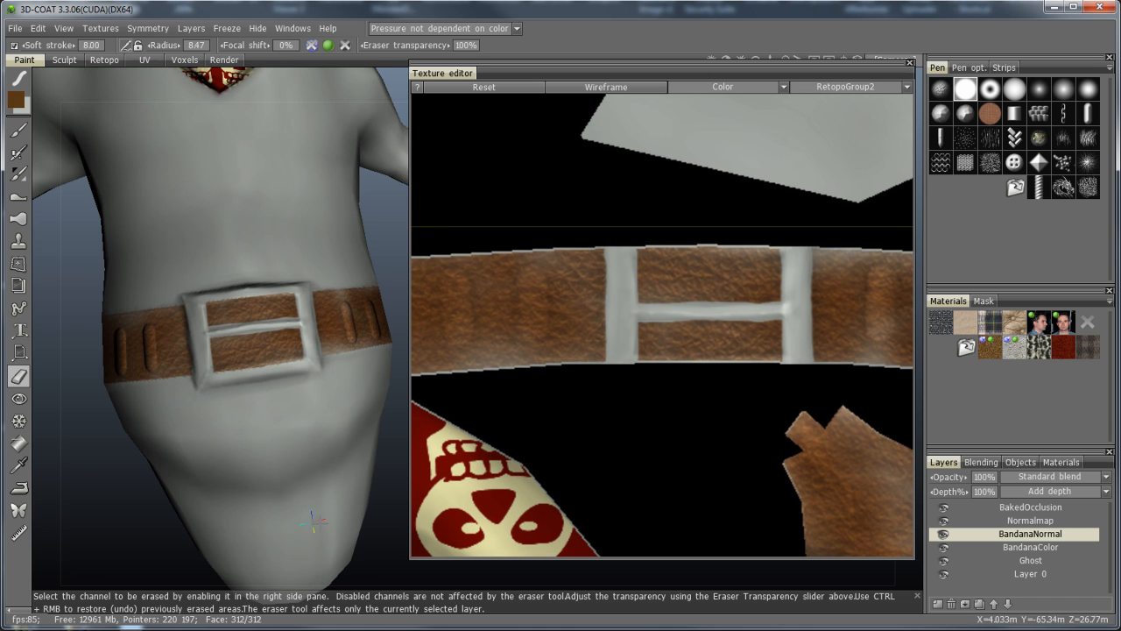
{"action": "right_click_drag", "start_coordinate": [318, 523], "coordinate": [278, 520]}
{"action": "middle_click_drag", "start_coordinate": [279, 520], "coordinate": [134, 453]}
{"action": "left_click_drag", "start_coordinate": [134, 453], "coordinate": [332, 479]}
{"action": "right_click_drag", "start_coordinate": [332, 473], "coordinate": [268, 489]}
{"action": "middle_click_drag", "start_coordinate": [307, 446], "coordinate": [137, 453]}
{"action": "left_click_drag", "start_coordinate": [137, 452], "coordinate": [337, 449]}
{"action": "middle_click_drag", "start_coordinate": [337, 449], "coordinate": [323, 484]}
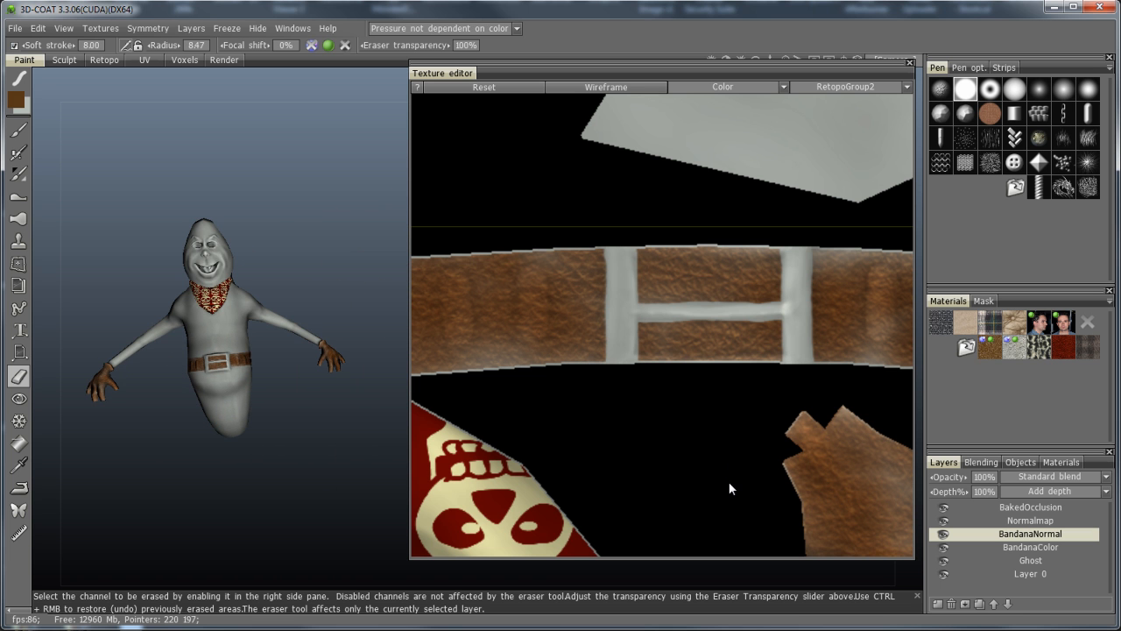
Examine the texture layout to locate the round island of the mouth's interior
{"action": "scroll", "coordinate": [738, 470], "scroll_direction": "down", "scroll_amount": 4}
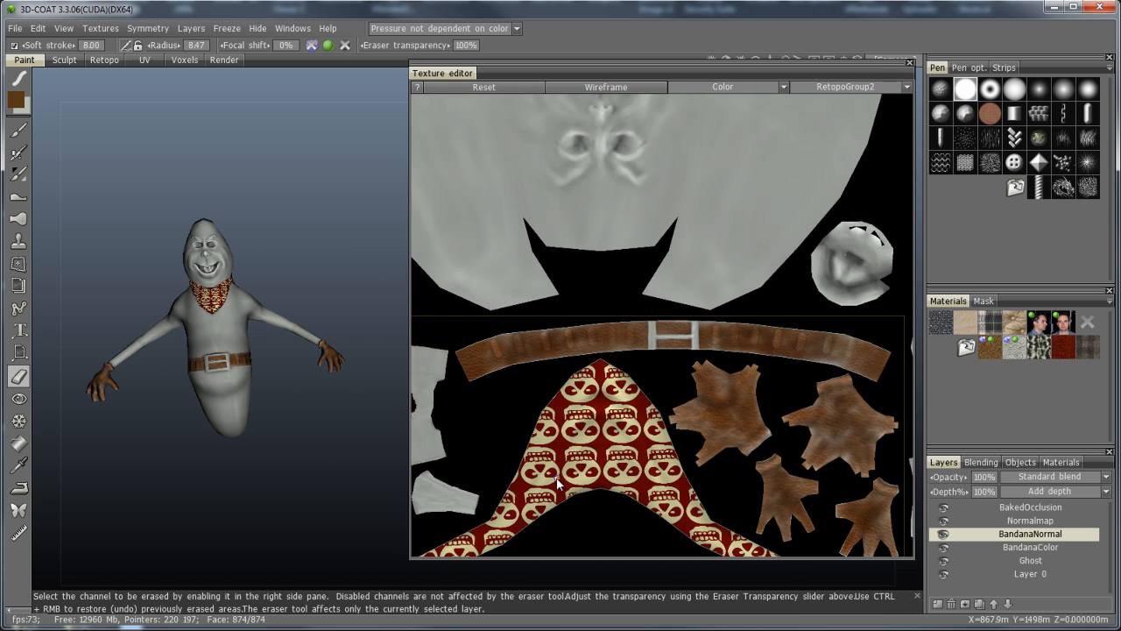
{"action": "scroll", "coordinate": [660, 271], "scroll_direction": "up", "scroll_amount": 4}
{"action": "middle_click_drag", "start_coordinate": [674, 482], "coordinate": [734, 510]}
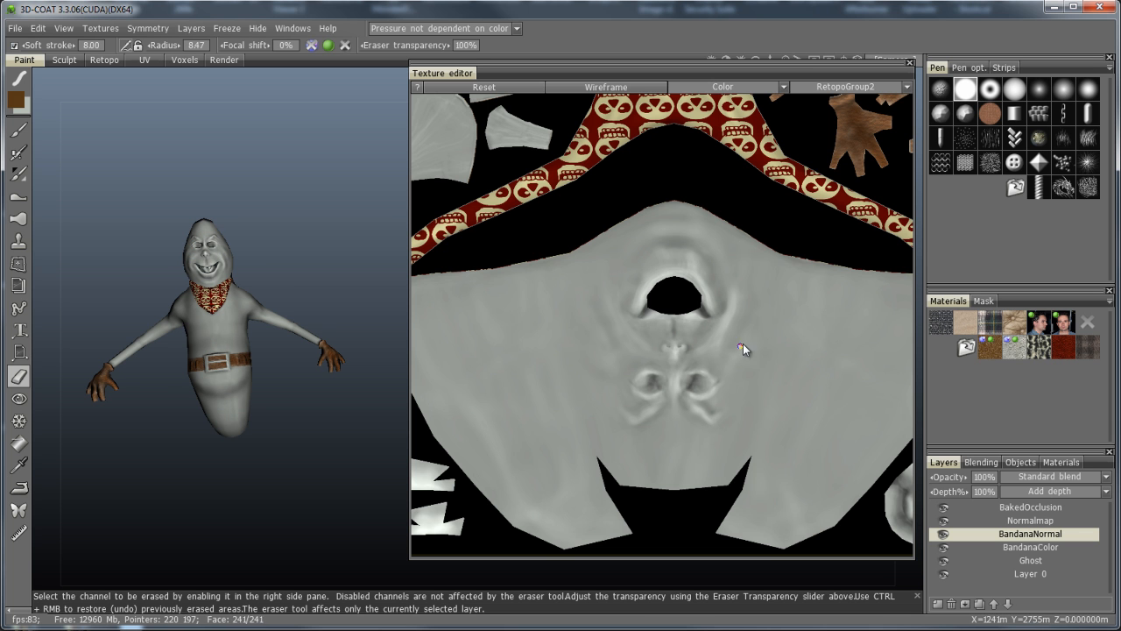
{"action": "scroll", "coordinate": [725, 331], "scroll_direction": "down", "scroll_amount": 3}
{"action": "scroll", "coordinate": [660, 360], "scroll_direction": "up", "scroll_amount": 1}
{"action": "middle_click_drag", "start_coordinate": [695, 396], "coordinate": [695, 175]}
{"action": "middle_click_drag", "start_coordinate": [643, 414], "coordinate": [630, 248]}
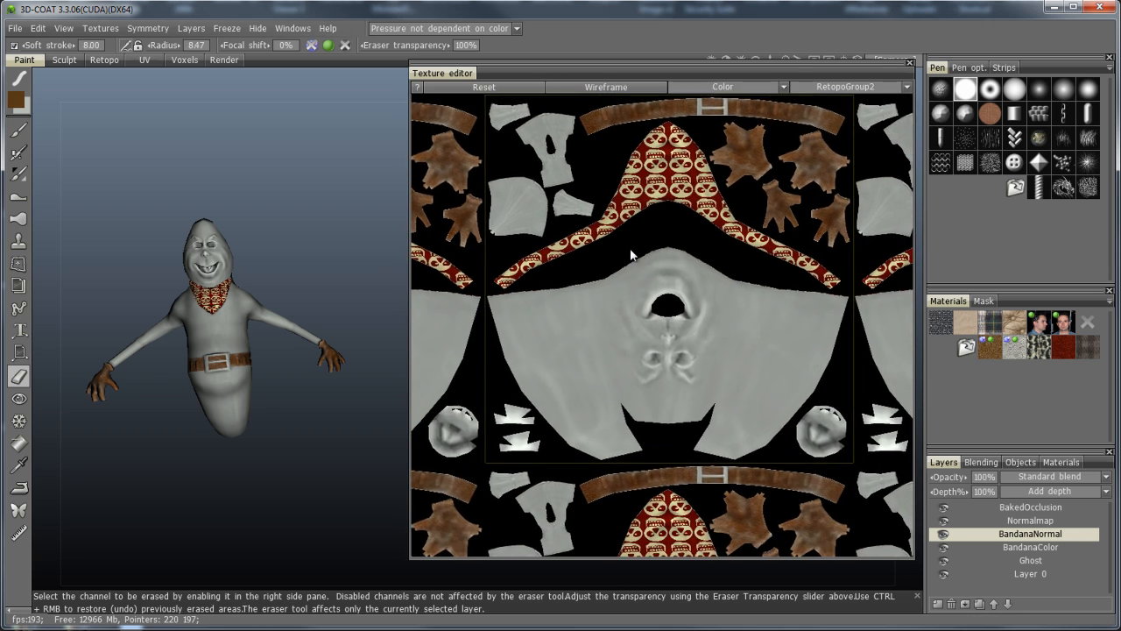
{"action": "scroll", "coordinate": [753, 411], "scroll_direction": "up", "scroll_amount": 3}
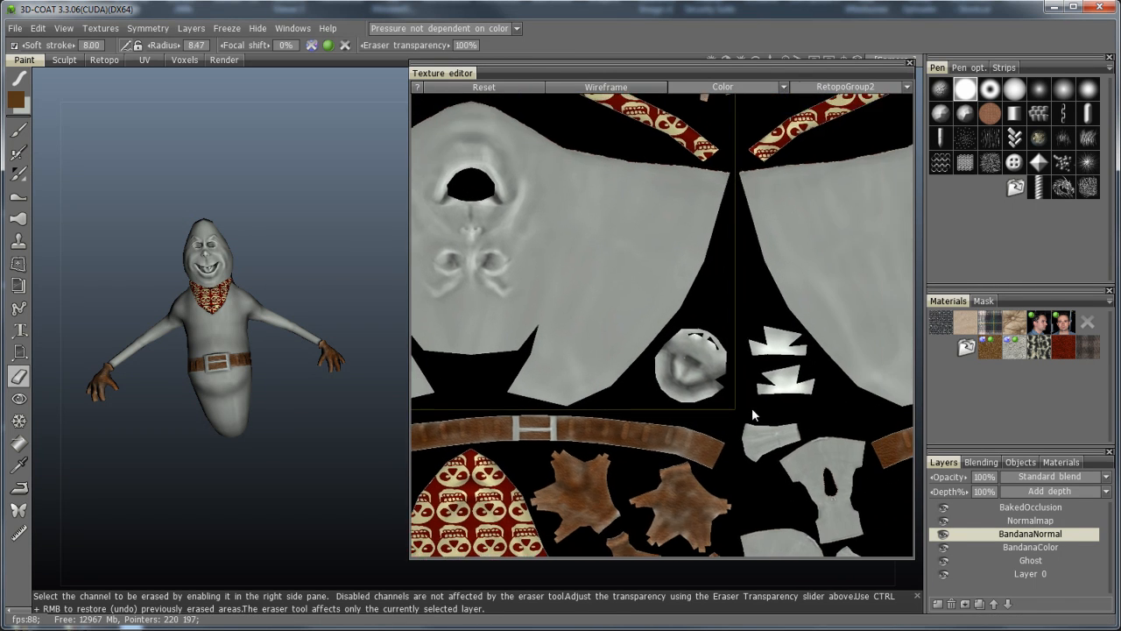
{"action": "scroll", "coordinate": [753, 413], "scroll_direction": "up", "scroll_amount": 6}
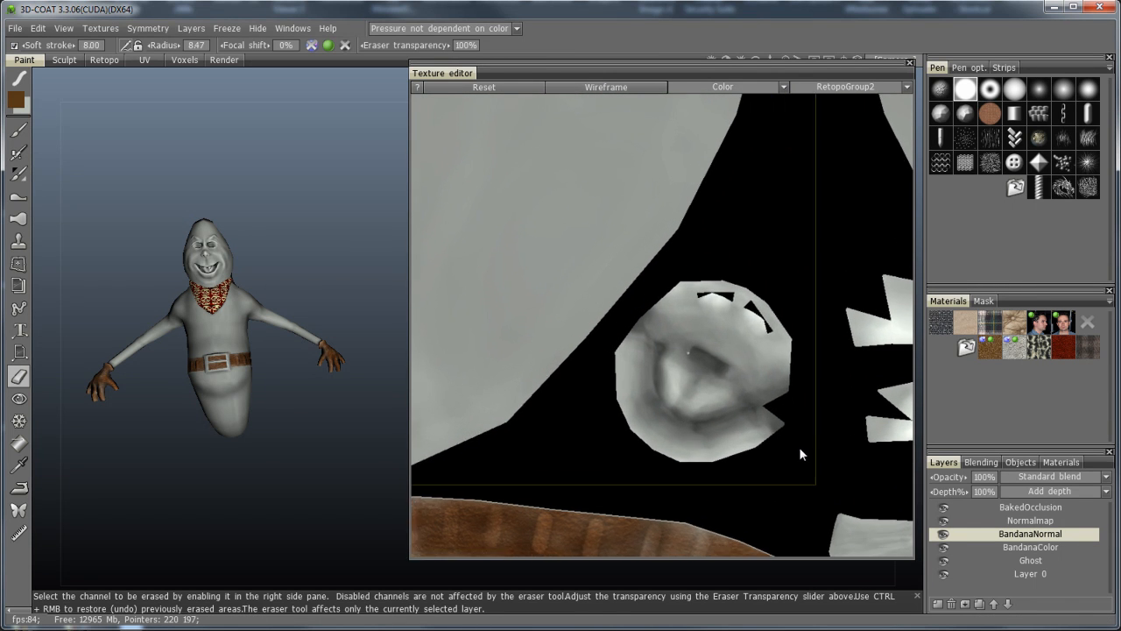
Set the paint colour to dark red with hue 4.76, saturation 92% and lightness 26%
{"action": "left_click", "coordinate": [15, 100]}
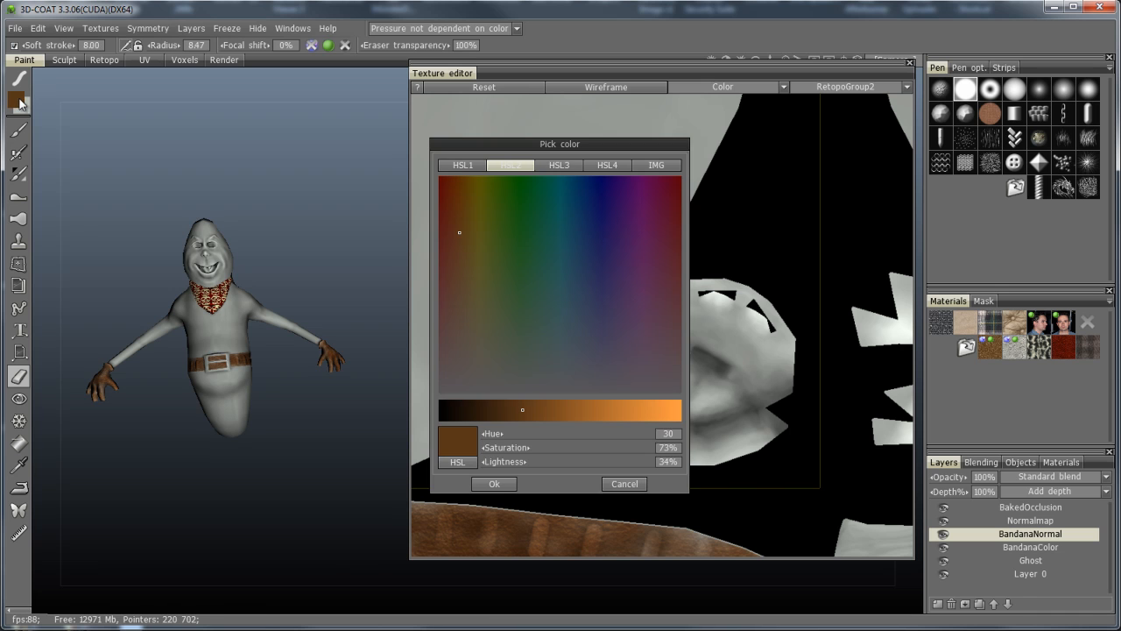
{"action": "left_click_drag", "start_coordinate": [457, 228], "coordinate": [442, 192]}
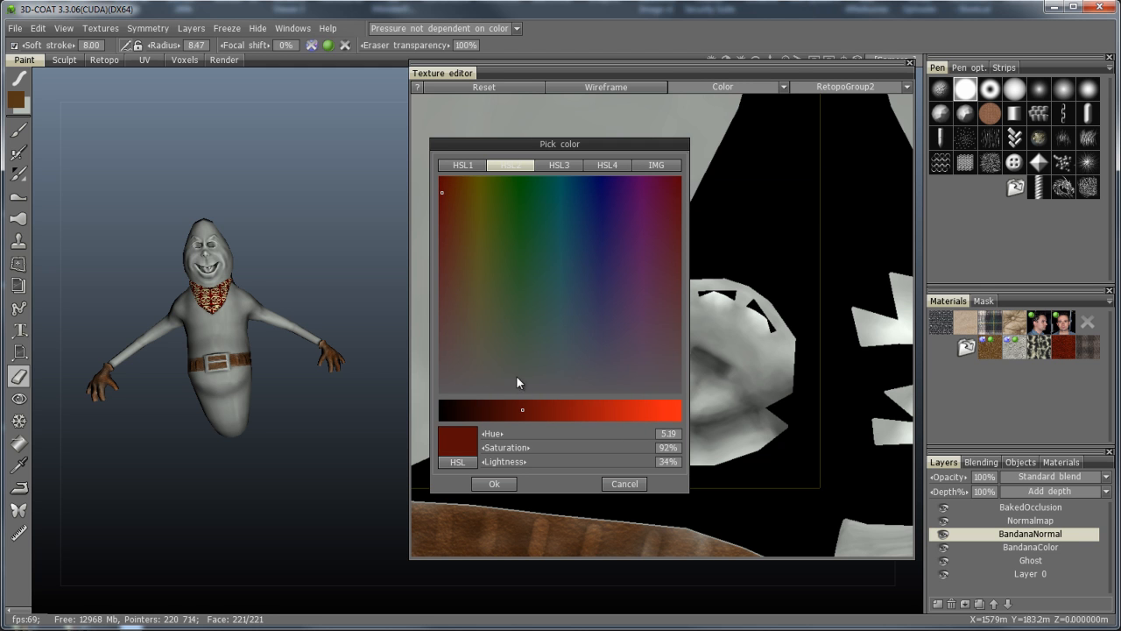
{"action": "left_click", "coordinate": [495, 484]}
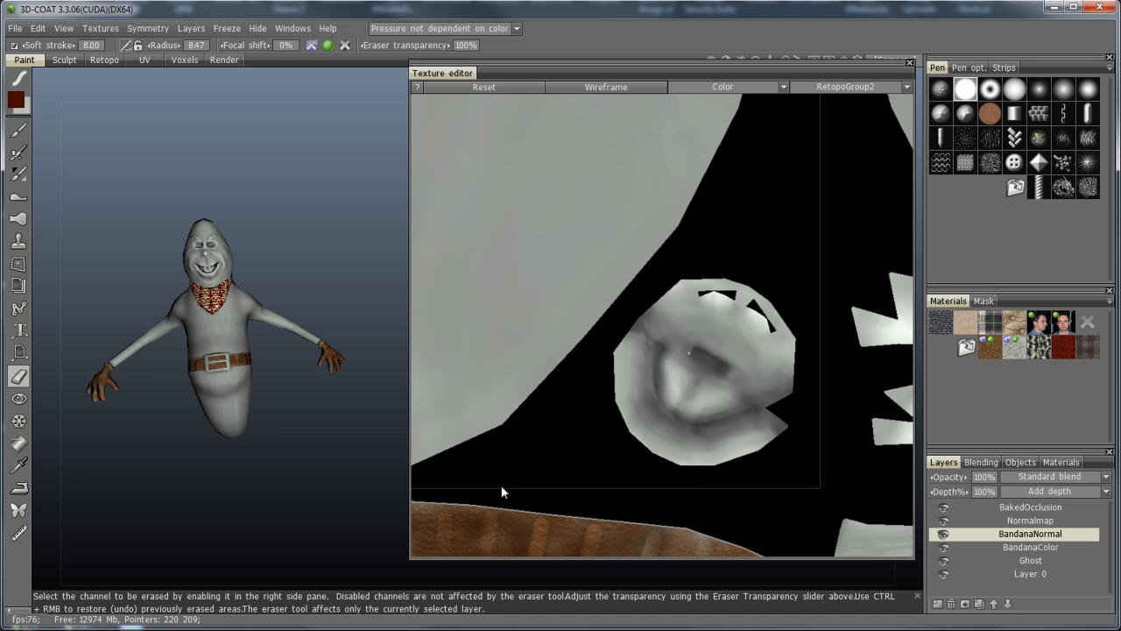
Add a layer named mouth and fill the round mouth interior island with dark red on it
{"action": "left_click", "coordinate": [24, 449]}
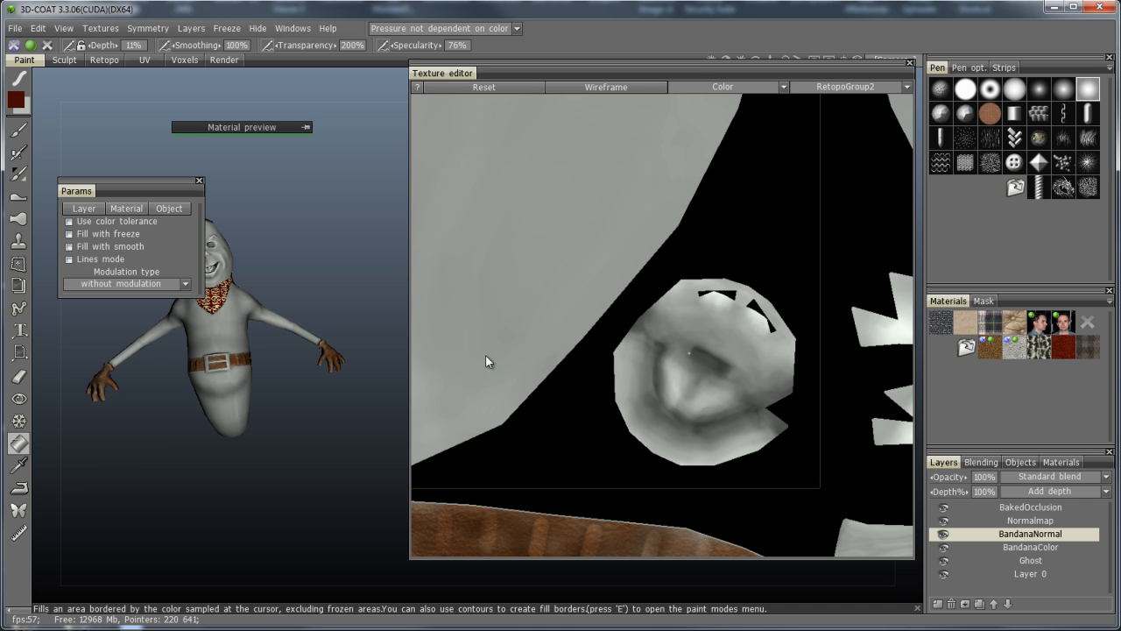
{"action": "left_click", "coordinate": [936, 603]}
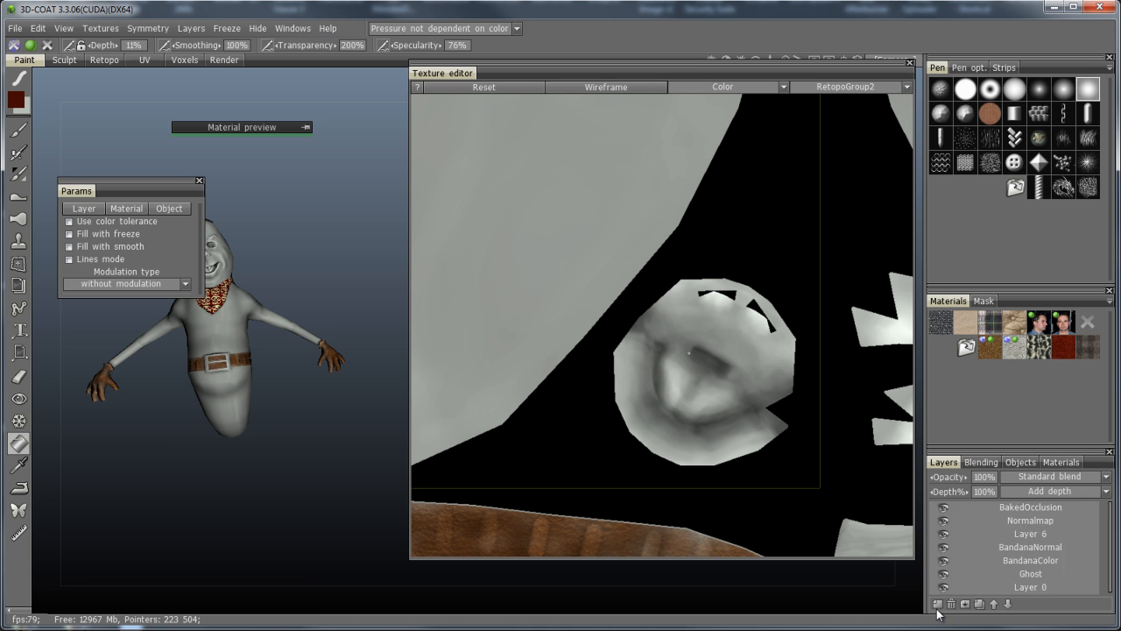
{"action": "double_click", "coordinate": [1025, 536]}
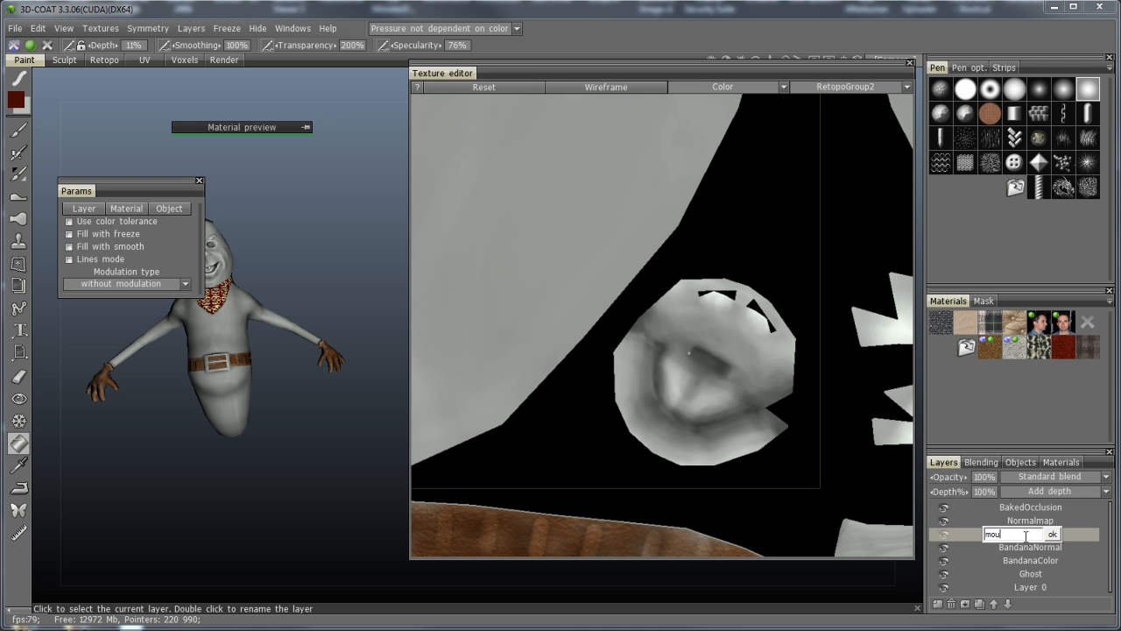
{"action": "key", "text": "Escape"}
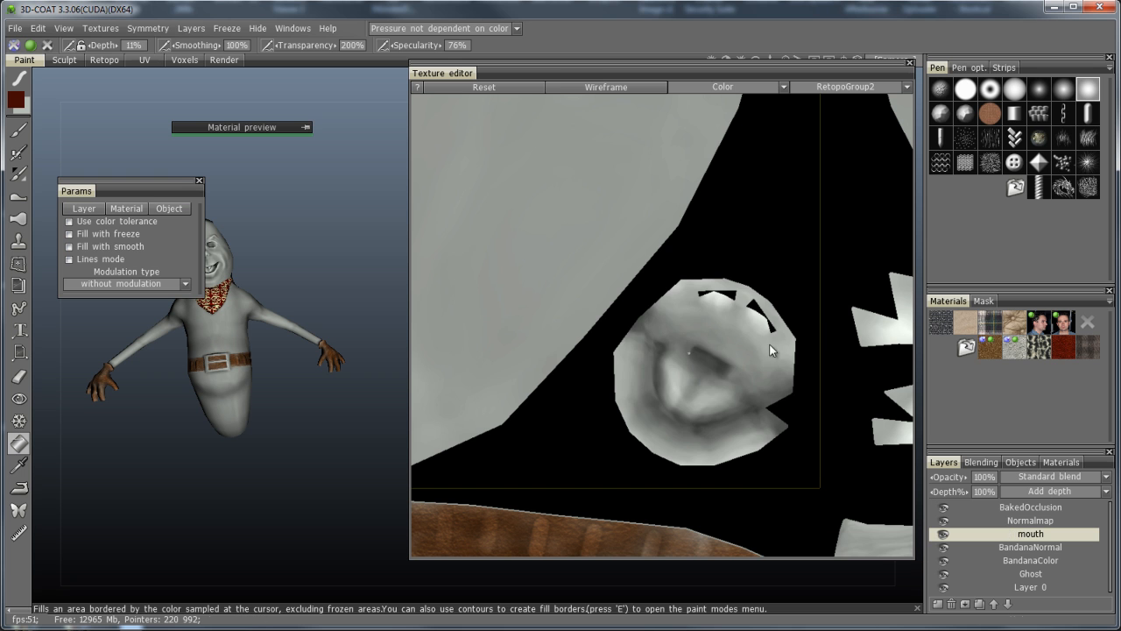
{"action": "left_click", "coordinate": [728, 355]}
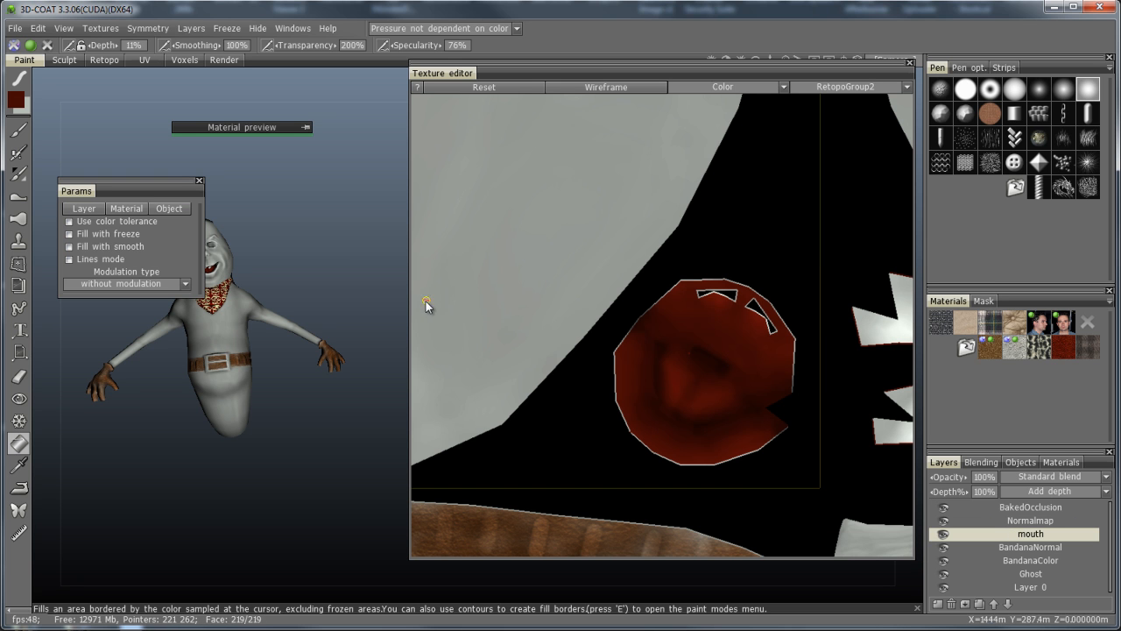
Examine the red mouth interior and the teeth on the ghost's face from several angles
{"action": "middle_click_drag", "start_coordinate": [295, 266], "coordinate": [356, 340]}
{"action": "mouse_move", "coordinate": [355, 339]}
{"action": "left_mouse_down"}
{"action": "mouse_move", "coordinate": [327, 306]}
{"action": "mouse_move", "coordinate": [337, 337]}
{"action": "left_mouse_up"}
{"action": "right_click_drag", "start_coordinate": [336, 337], "coordinate": [190, 356]}
{"action": "middle_click_drag", "start_coordinate": [190, 361], "coordinate": [325, 316]}
{"action": "left_click_drag", "start_coordinate": [325, 316], "coordinate": [341, 338]}
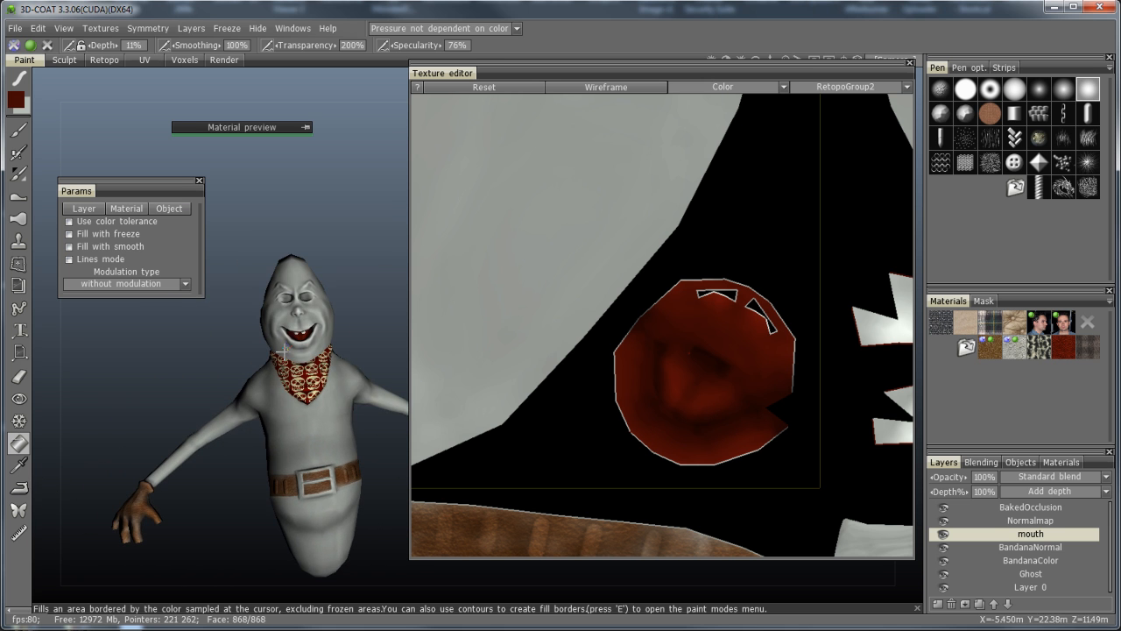
{"action": "right_click_drag", "start_coordinate": [341, 337], "coordinate": [359, 384]}
{"action": "left_click_drag", "start_coordinate": [175, 362], "coordinate": [145, 362]}
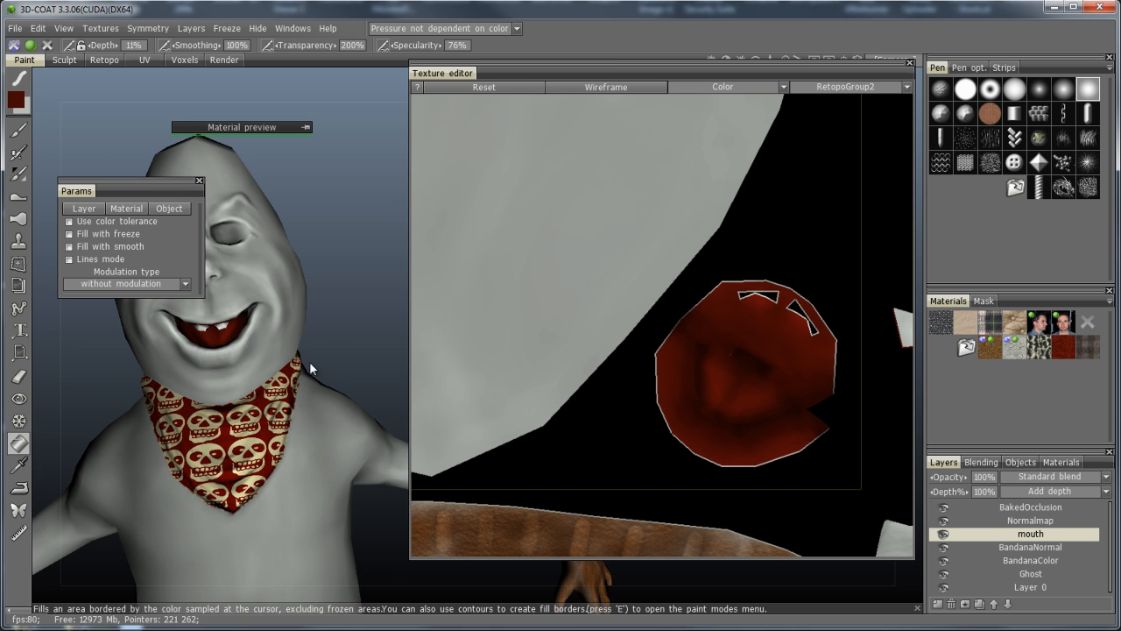
{"action": "middle_click_drag", "start_coordinate": [309, 360], "coordinate": [333, 368]}
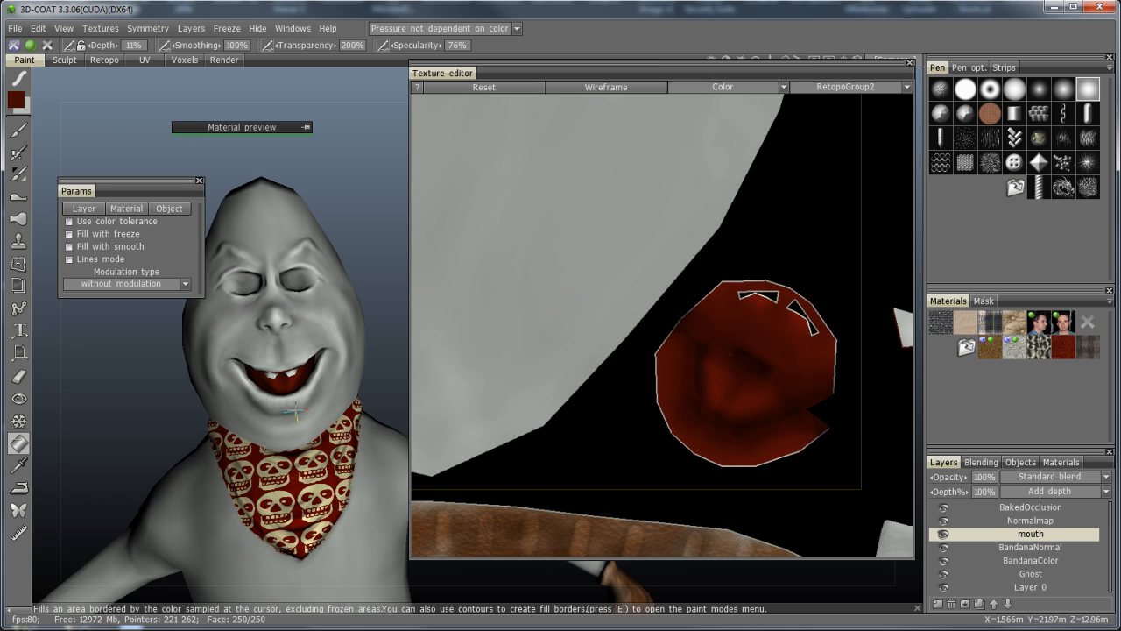
{"action": "left_click_drag", "start_coordinate": [333, 368], "coordinate": [307, 386]}
{"action": "mouse_move", "coordinate": [306, 385]}
{"action": "right_mouse_down"}
{"action": "mouse_move", "coordinate": [289, 394]}
{"action": "mouse_move", "coordinate": [298, 398]}
{"action": "right_mouse_up"}
{"action": "middle_click_drag", "start_coordinate": [294, 378], "coordinate": [383, 349]}
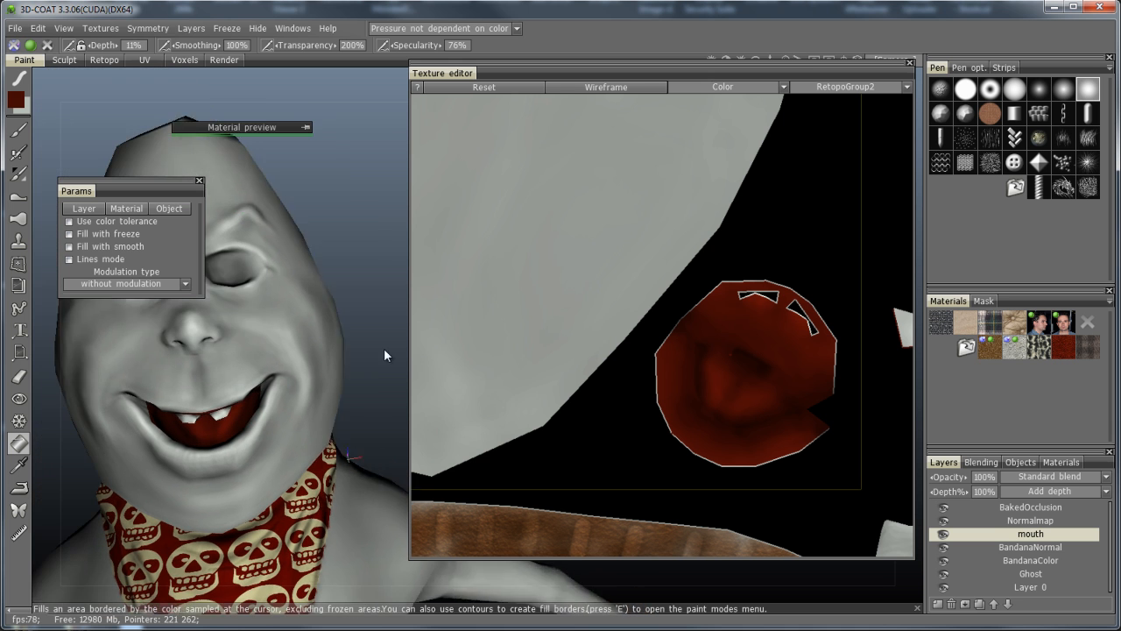
{"action": "left_click_drag", "start_coordinate": [384, 350], "coordinate": [355, 329]}
{"action": "right_click_drag", "start_coordinate": [355, 329], "coordinate": [363, 350]}
{"action": "left_click_drag", "start_coordinate": [272, 435], "coordinate": [261, 452], "text": "alt"}
{"action": "right_click_drag", "start_coordinate": [261, 394], "coordinate": [254, 436], "text": "alt"}
{"action": "mouse_move", "coordinate": [254, 437]}
{"action": "middle_mouse_down", "text": "alt"}
{"action": "mouse_move", "coordinate": [378, 397]}
{"action": "mouse_move", "coordinate": [334, 454]}
{"action": "middle_mouse_up", "text": "alt"}
{"action": "left_click_drag", "start_coordinate": [334, 454], "coordinate": [267, 424], "text": "alt"}
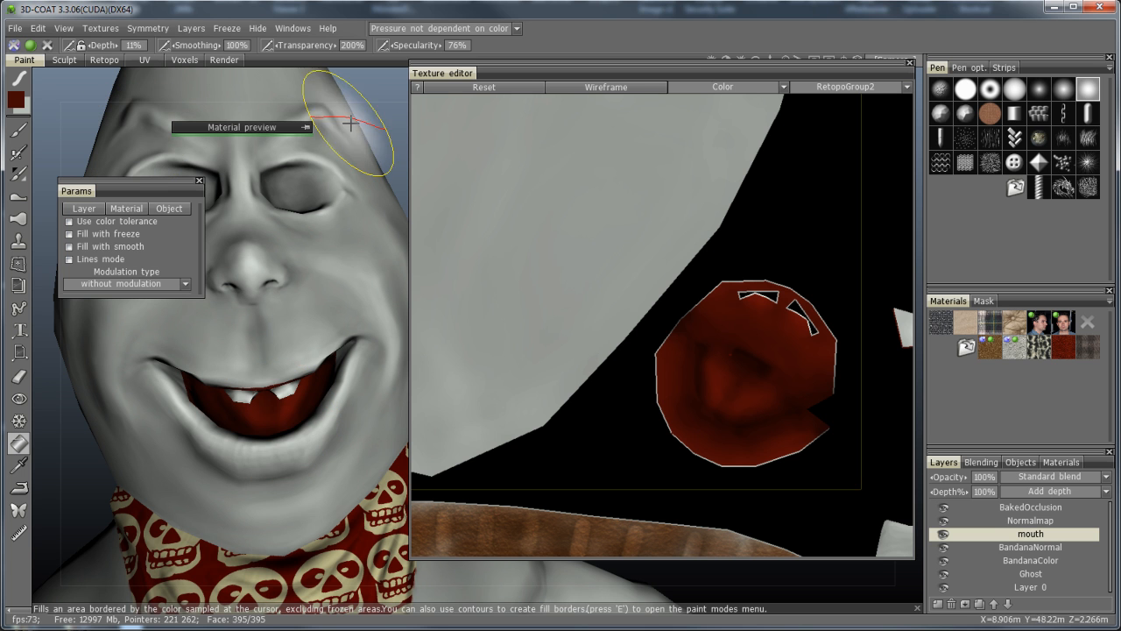
Fill the mouth interior with 40% specularity only, with the colour channel turned off, and check its shine
{"action": "left_click", "coordinate": [47, 44]}
{"action": "left_click_drag", "start_coordinate": [407, 47], "coordinate": [355, 49]}
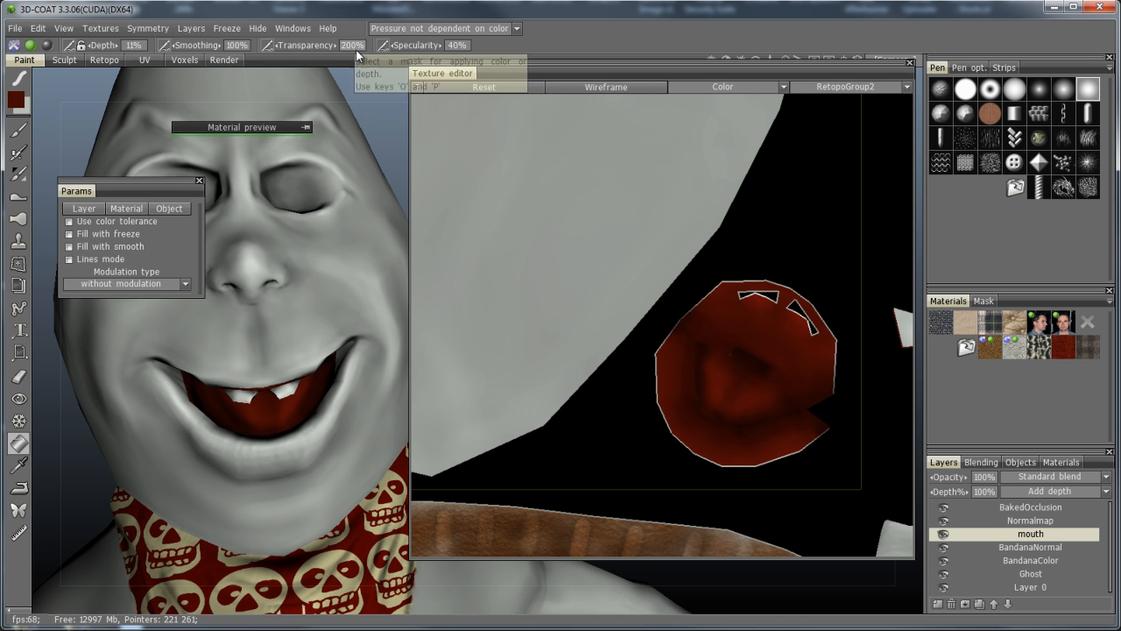
{"action": "mouse_move", "coordinate": [41, 46]}
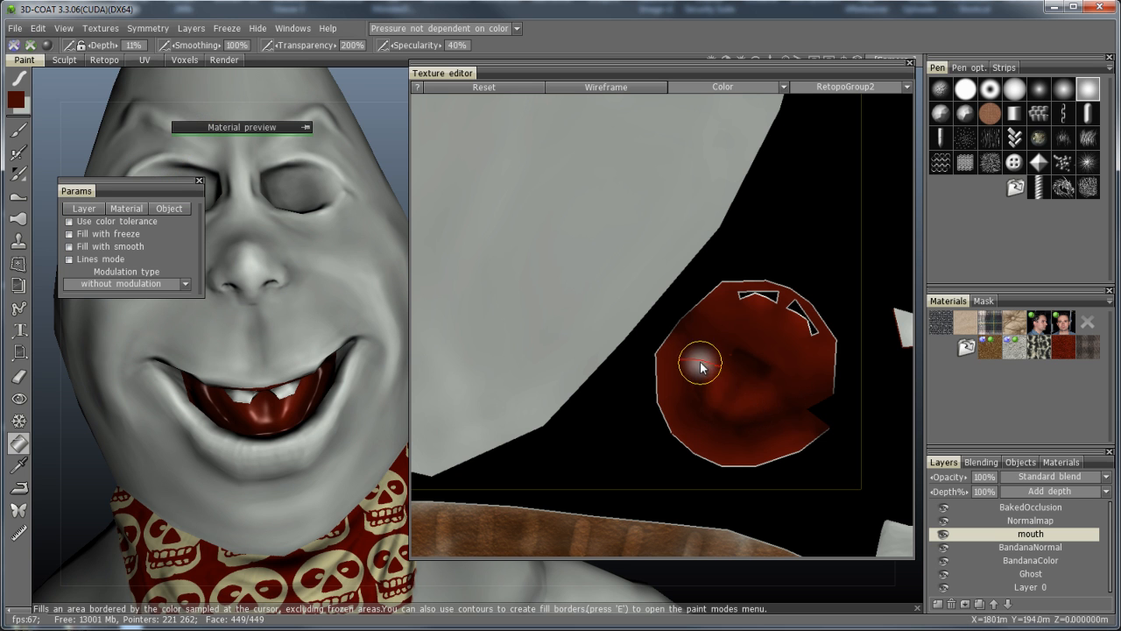
{"action": "mouse_move", "coordinate": [292, 492]}
{"action": "left_mouse_down", "text": "alt"}
{"action": "mouse_move", "coordinate": [260, 470]}
{"action": "mouse_move", "coordinate": [283, 471]}
{"action": "mouse_move", "coordinate": [295, 451]}
{"action": "mouse_move", "coordinate": [287, 470]}
{"action": "left_mouse_up", "text": "alt"}
Set the paint colour to light tan with hue 36, saturation 46% and lightness 77%
{"action": "right_click_drag", "start_coordinate": [829, 387], "coordinate": [585, 387]}
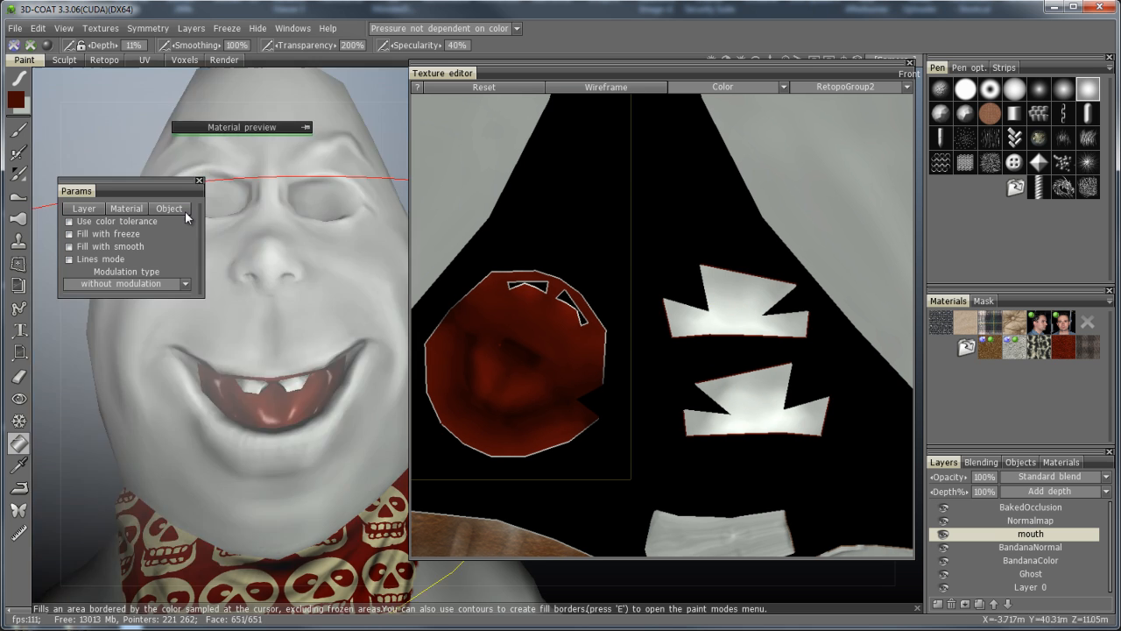
{"action": "left_click", "coordinate": [15, 102]}
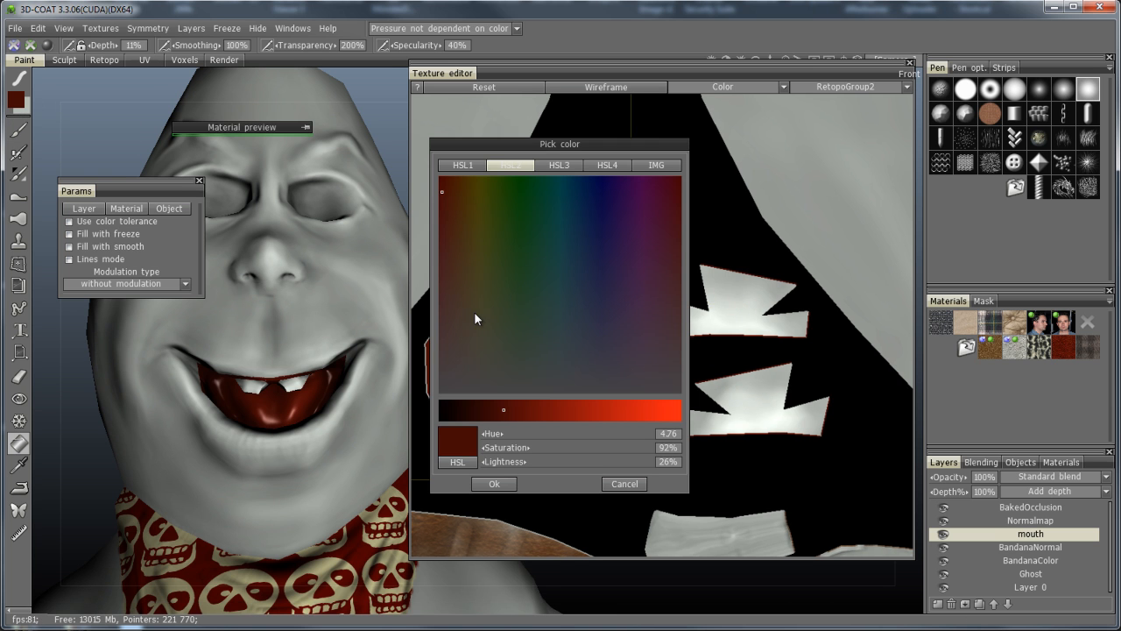
{"action": "key", "text": "Escape"}
{"action": "mouse_move", "coordinate": [469, 229]}
{"action": "left_mouse_down"}
{"action": "mouse_move", "coordinate": [450, 222]}
{"action": "mouse_move", "coordinate": [478, 229]}
{"action": "mouse_move", "coordinate": [463, 201]}
{"action": "left_mouse_up"}
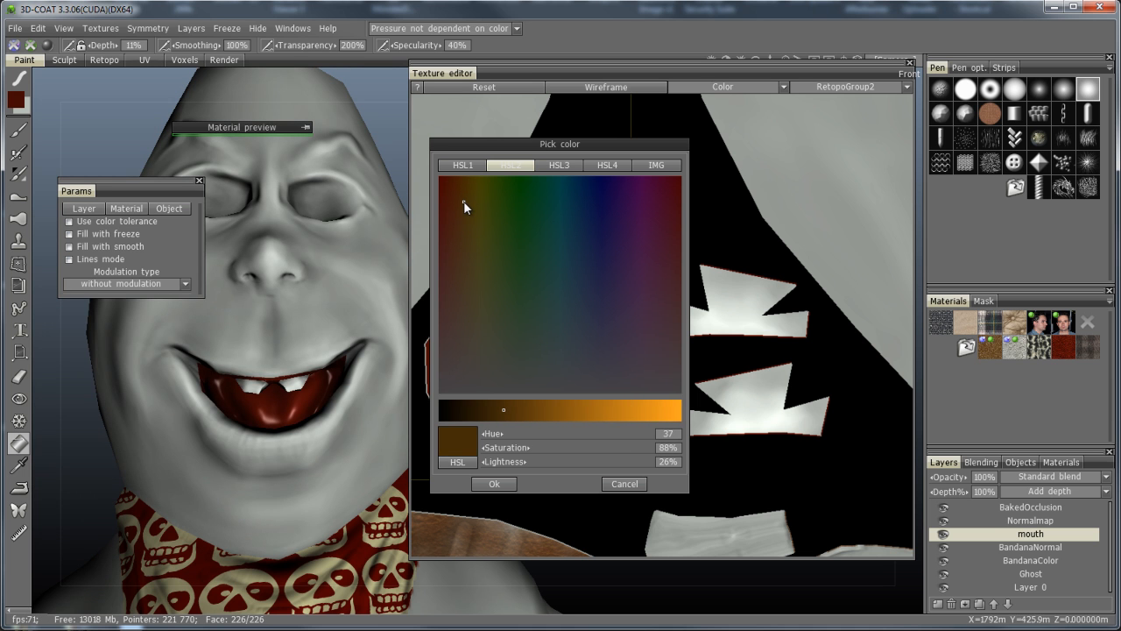
{"action": "left_click_drag", "start_coordinate": [508, 410], "coordinate": [626, 409]}
{"action": "mouse_move", "coordinate": [467, 252]}
{"action": "left_mouse_down"}
{"action": "mouse_move", "coordinate": [463, 363]}
{"action": "mouse_move", "coordinate": [463, 294]}
{"action": "left_mouse_up"}
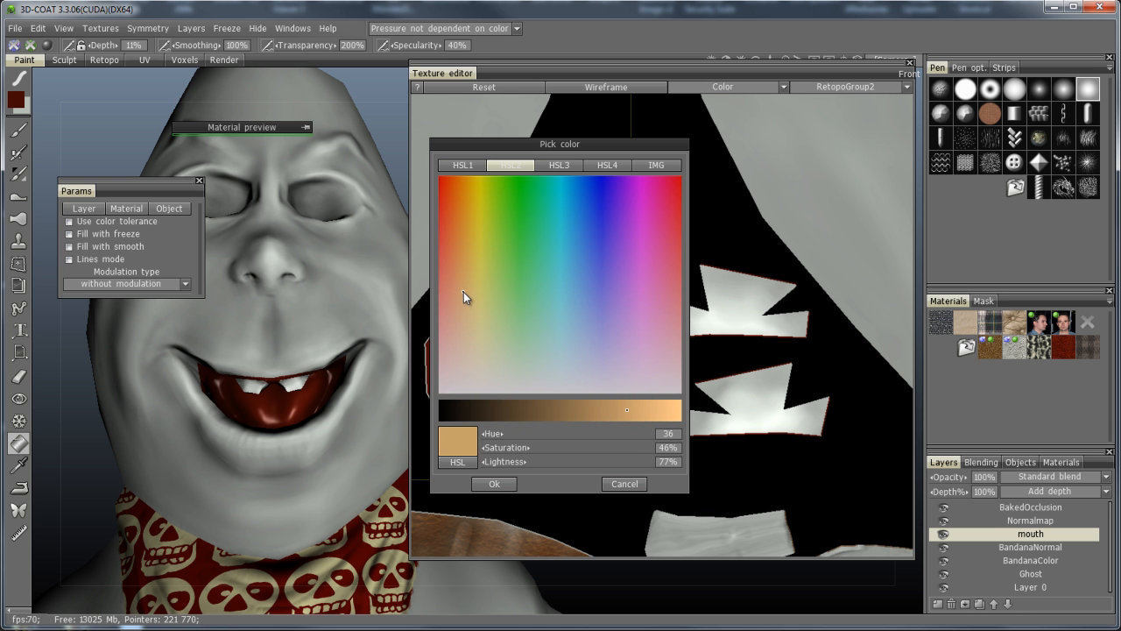
{"action": "left_click", "coordinate": [494, 483]}
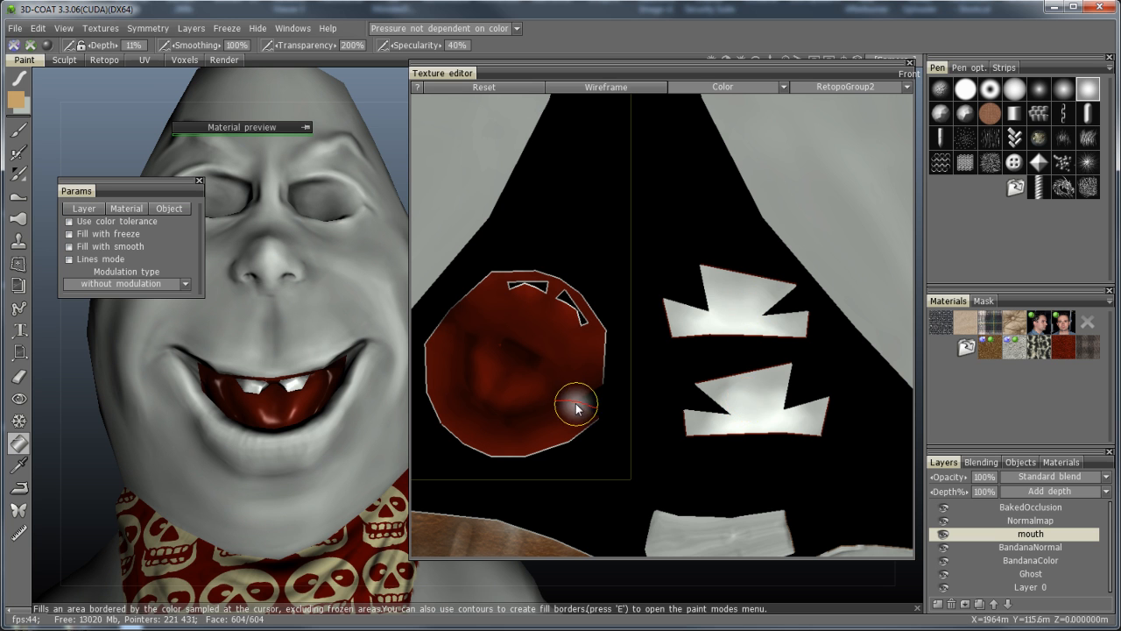
Fill both tooth islands with the light tan on the mouth layer, with the colour channel on and specularity off
{"action": "scroll", "coordinate": [576, 403], "scroll_direction": "down", "scroll_amount": 6}
{"action": "middle_click_drag", "start_coordinate": [532, 325], "coordinate": [742, 366]}
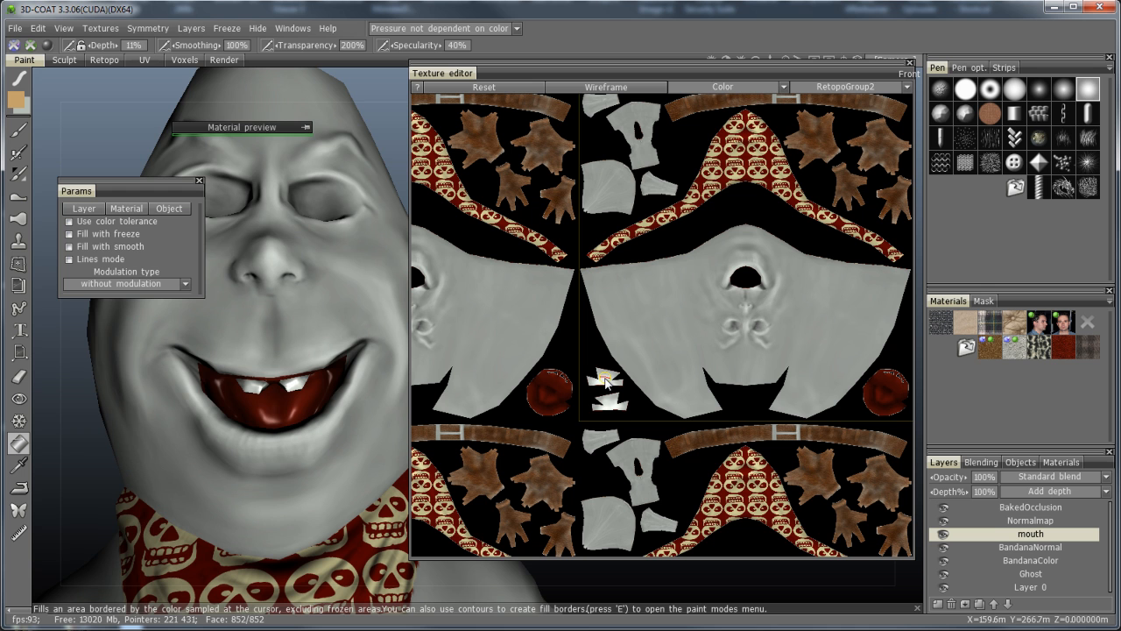
{"action": "right_click", "coordinate": [32, 47]}
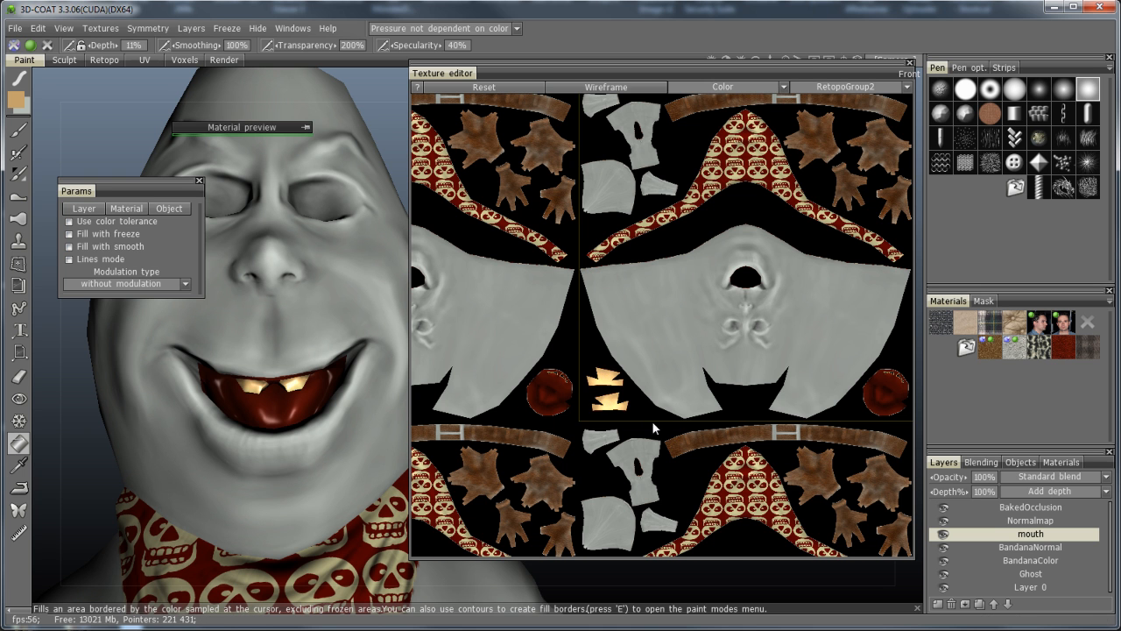
{"action": "scroll", "coordinate": [652, 420], "scroll_direction": "up", "scroll_amount": 3}
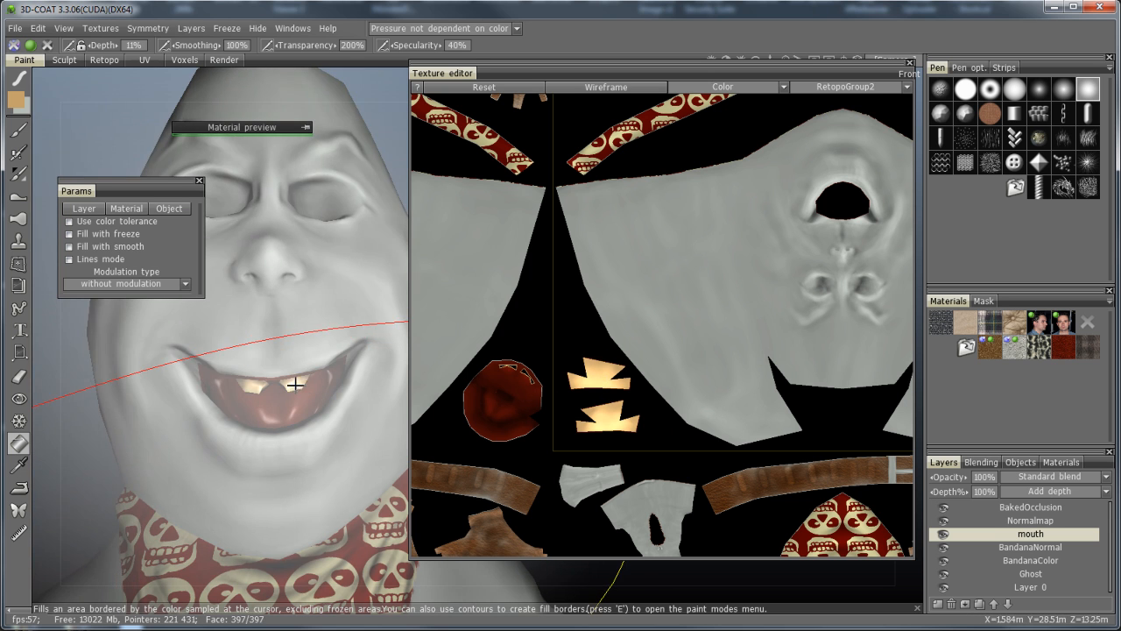
{"action": "scroll", "coordinate": [639, 401], "scroll_direction": "down", "scroll_amount": 4}
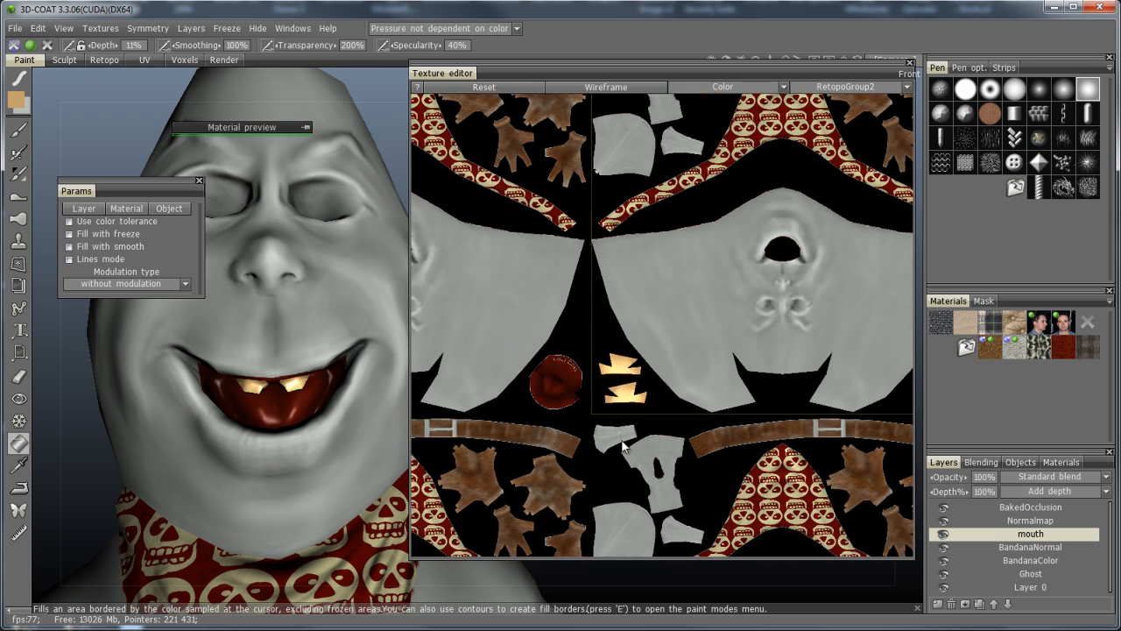
{"action": "scroll", "coordinate": [697, 343], "scroll_direction": "up", "scroll_amount": 5}
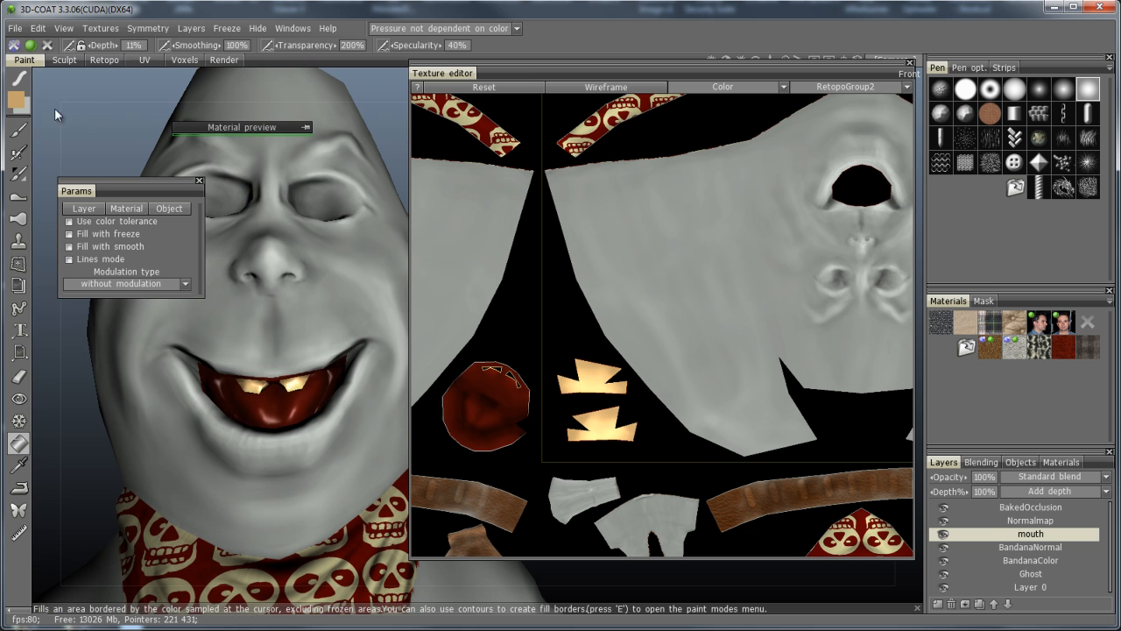
Set up the Darken colour operation with a brush radius of 0.39 and 57% transparency, close up on the teeth
{"action": "left_click", "coordinate": [17, 174]}
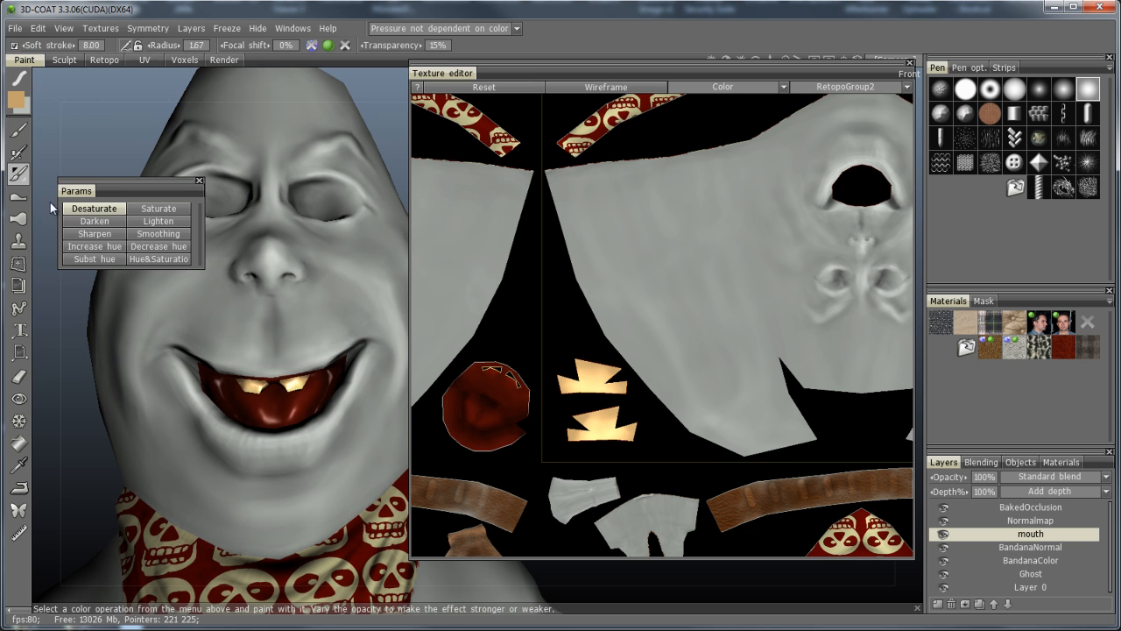
{"action": "left_click", "coordinate": [105, 224]}
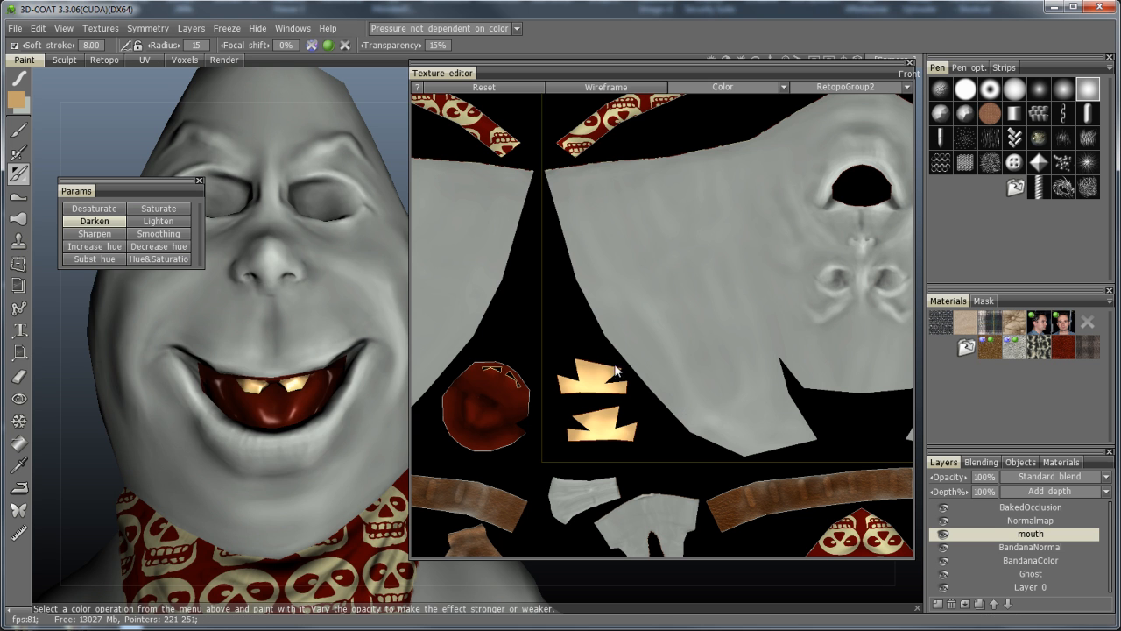
{"action": "key", "text": "KP_5"}
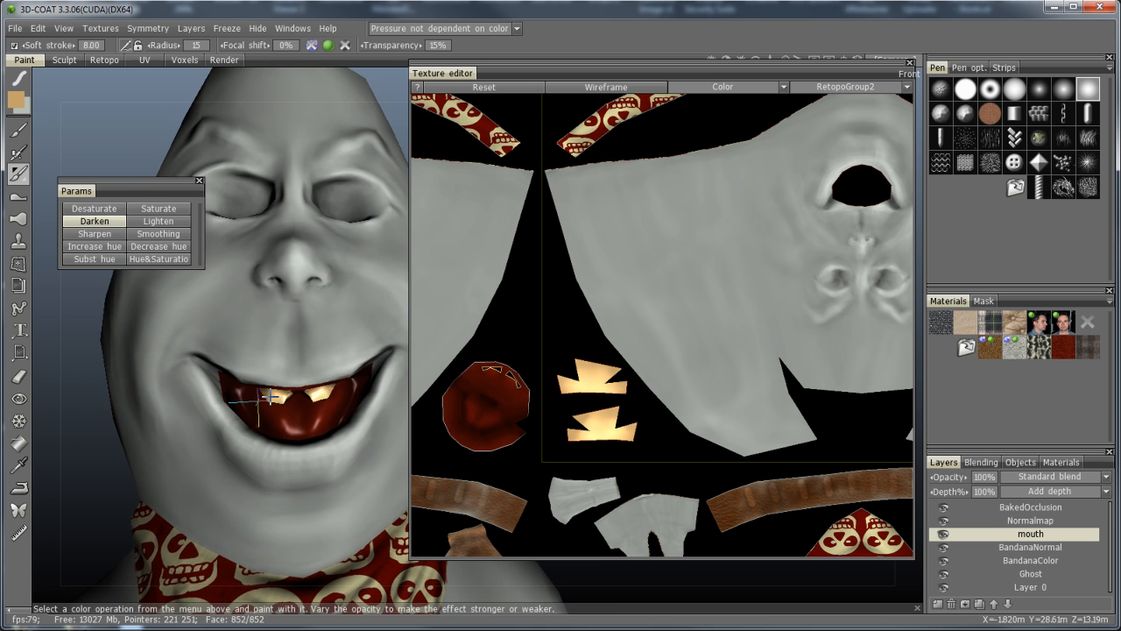
{"action": "key", "text": "KP_5"}
{"action": "scroll", "coordinate": [336, 418], "scroll_direction": "down", "scroll_amount": 3}
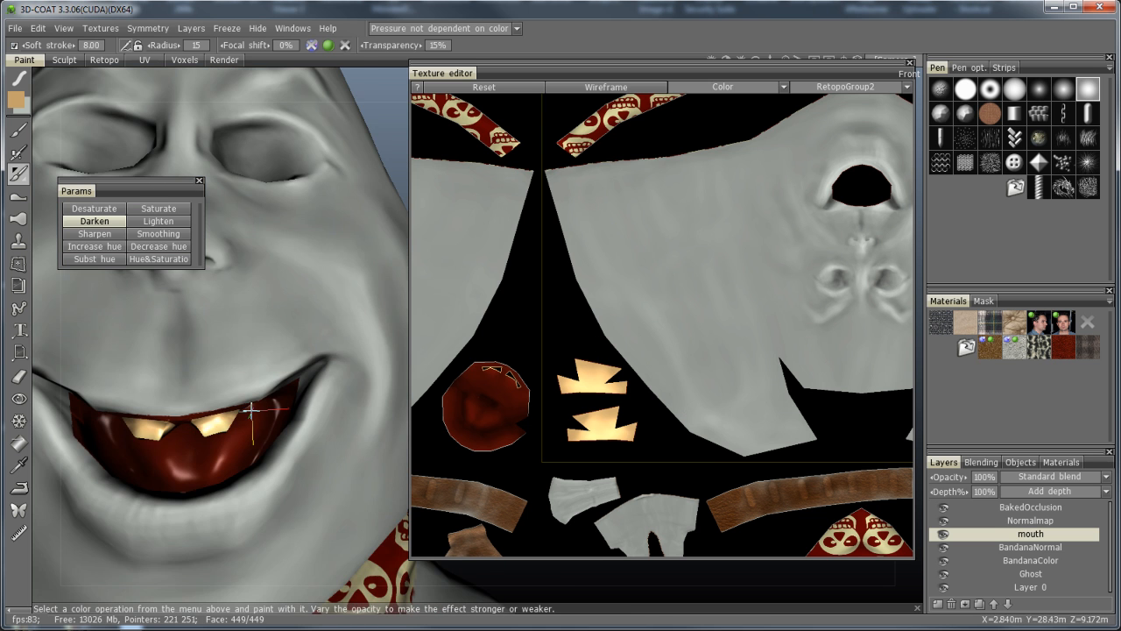
{"action": "middle_click_drag", "start_coordinate": [270, 408], "coordinate": [377, 368], "text": "alt"}
{"action": "scroll", "coordinate": [303, 385], "scroll_direction": "up", "scroll_amount": 1}
{"action": "scroll", "coordinate": [306, 386], "scroll_direction": "up", "scroll_amount": 4}
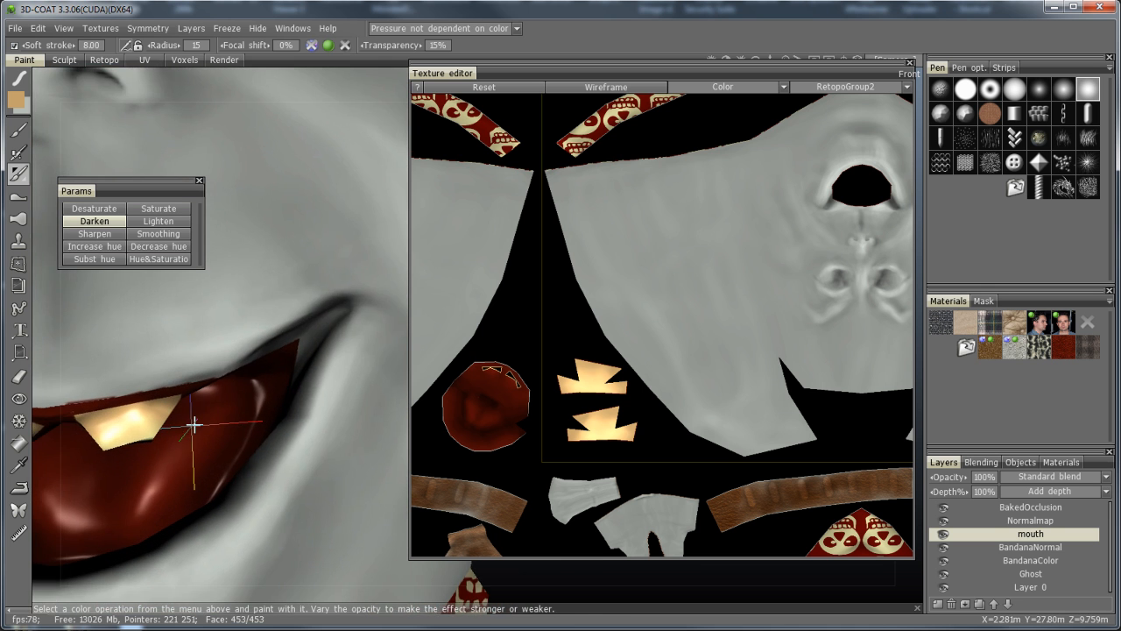
{"action": "middle_click_drag", "start_coordinate": [192, 425], "coordinate": [318, 403], "text": "alt"}
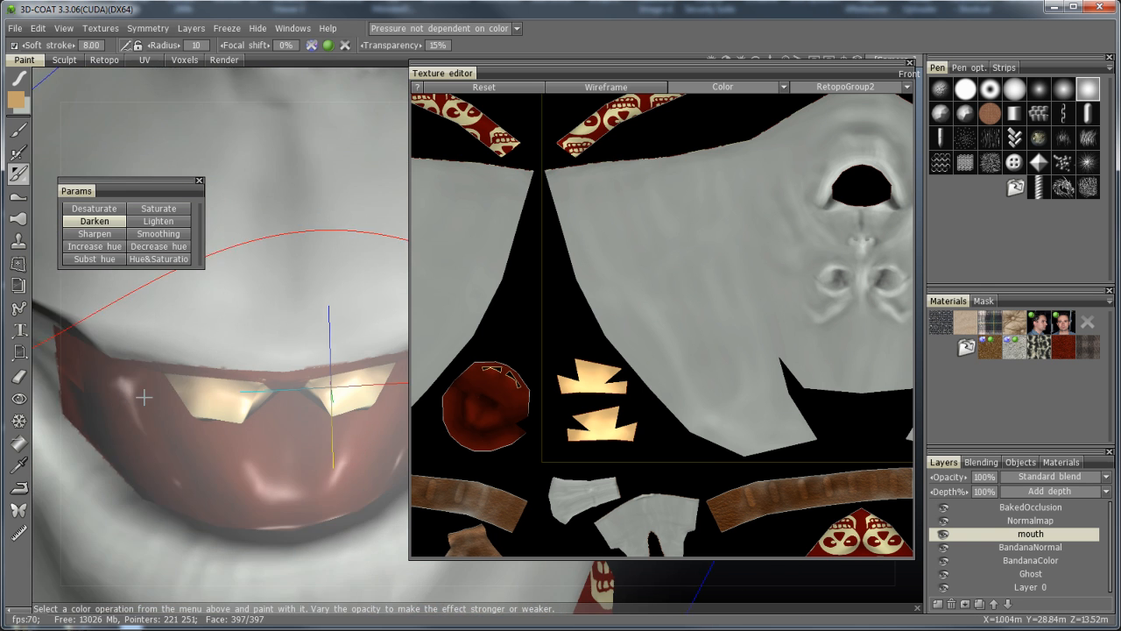
{"action": "right_click_drag", "start_coordinate": [346, 386], "coordinate": [167, 391]}
{"action": "mouse_move", "coordinate": [308, 388]}
{"action": "right_mouse_down"}
{"action": "mouse_move", "coordinate": [218, 398]}
{"action": "mouse_move", "coordinate": [233, 408]}
{"action": "right_mouse_up"}
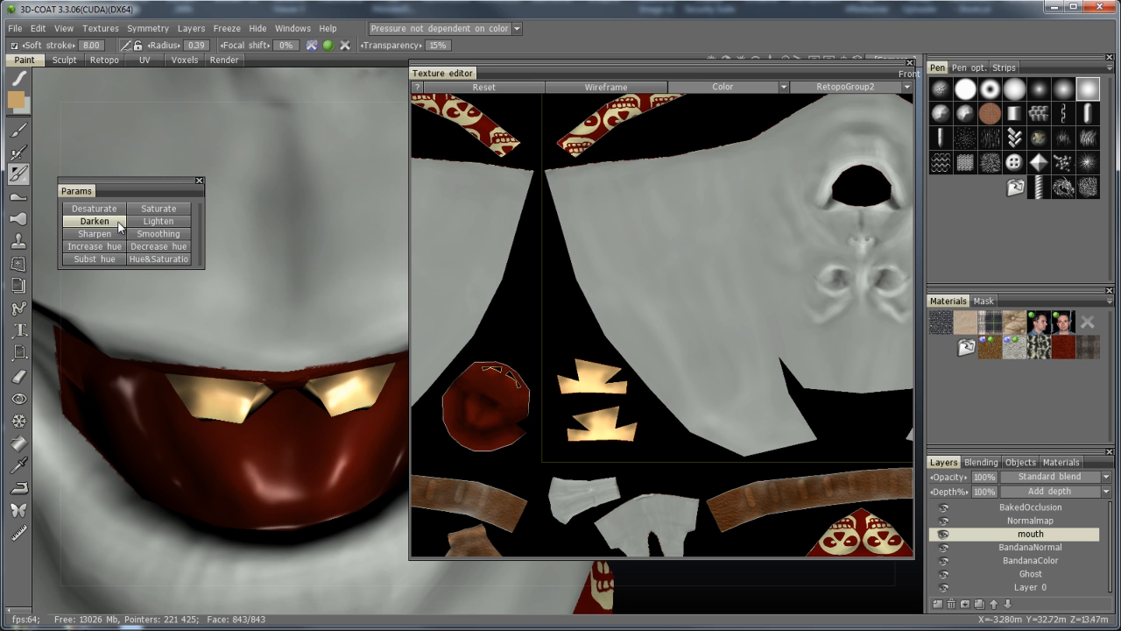
{"action": "left_click_drag", "start_coordinate": [402, 47], "coordinate": [412, 48]}
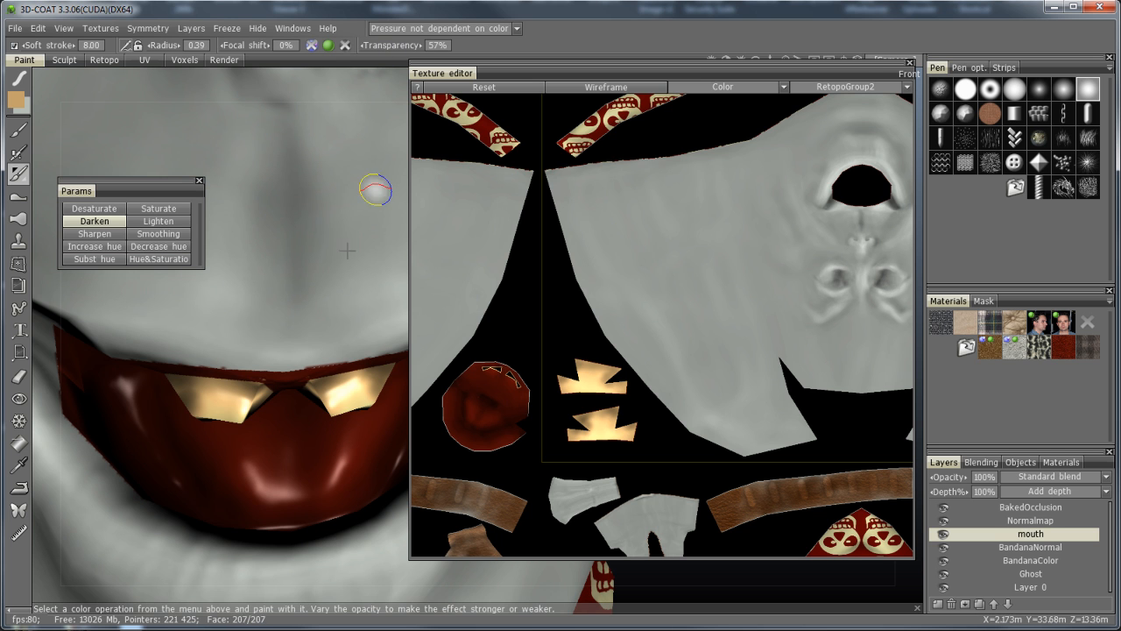
Darken the edges and sides of the ghost's teeth from several angles with a brush radius of 0.23
{"action": "right_click_drag", "start_coordinate": [250, 394], "coordinate": [239, 396]}
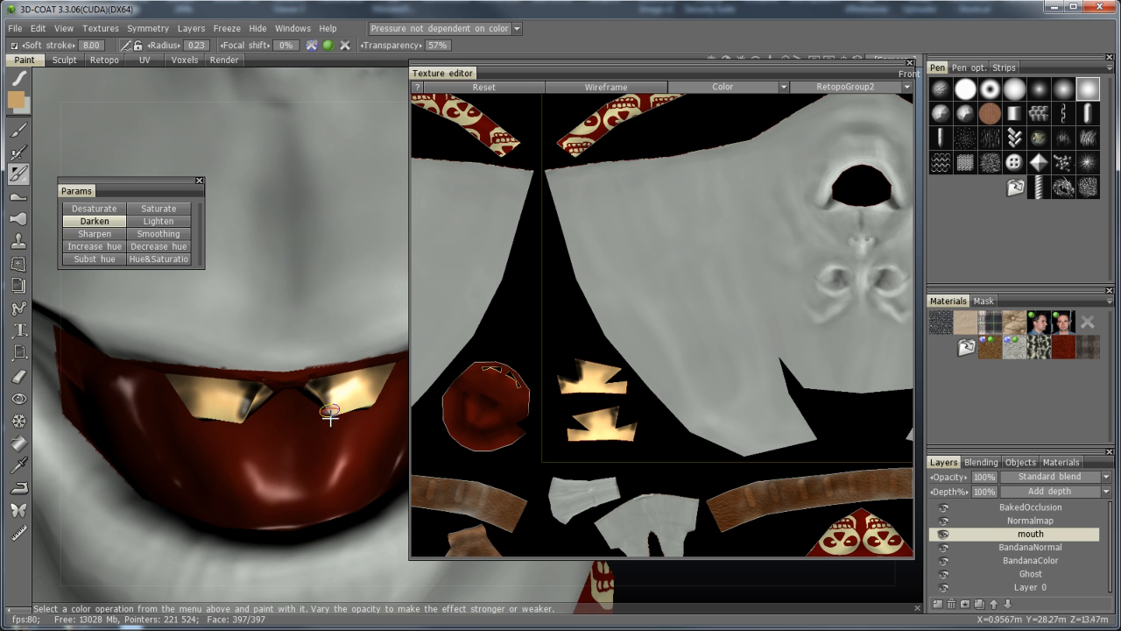
{"action": "right_click_drag", "start_coordinate": [289, 465], "coordinate": [379, 369]}
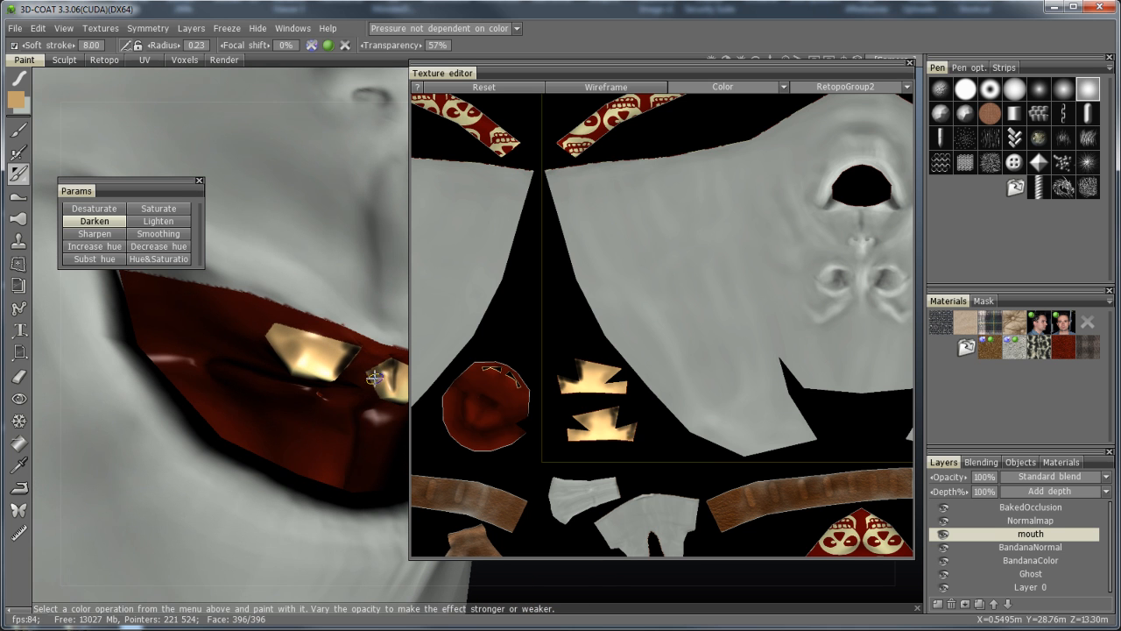
{"action": "right_click_drag", "start_coordinate": [368, 396], "coordinate": [168, 430]}
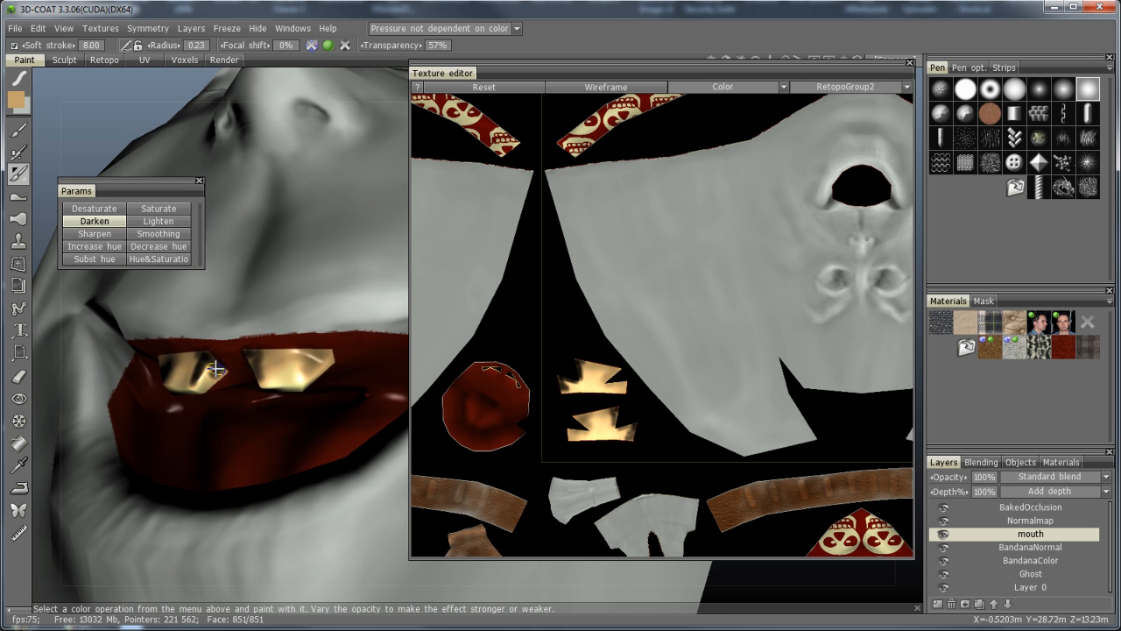
{"action": "right_click_drag", "start_coordinate": [188, 401], "coordinate": [313, 386]}
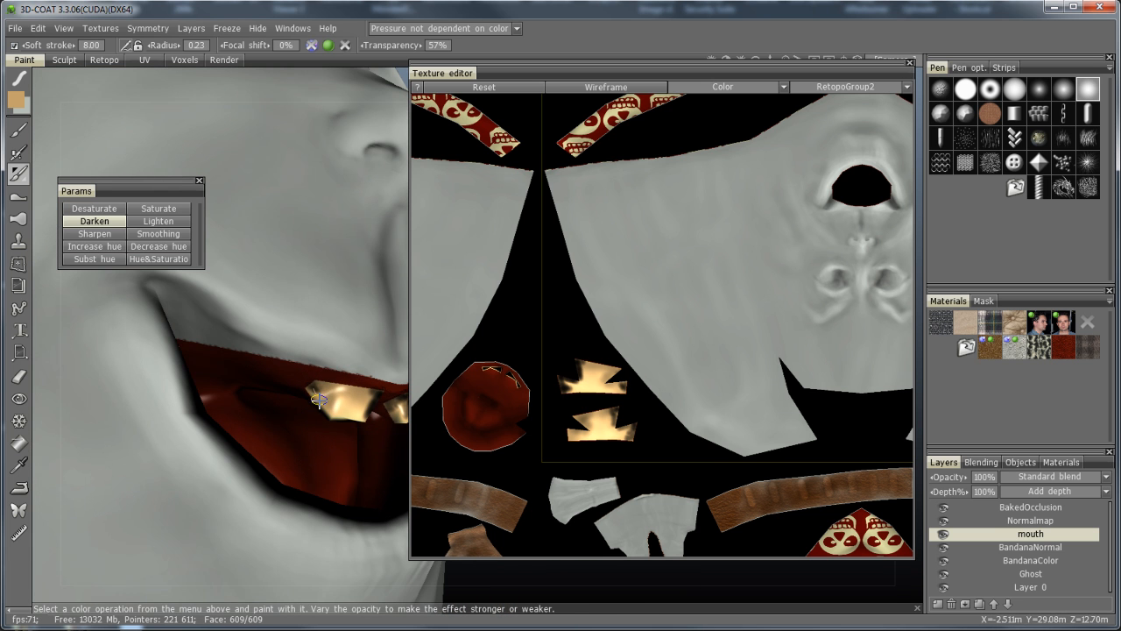
{"action": "left_click_drag", "start_coordinate": [335, 452], "coordinate": [301, 468], "text": "alt"}
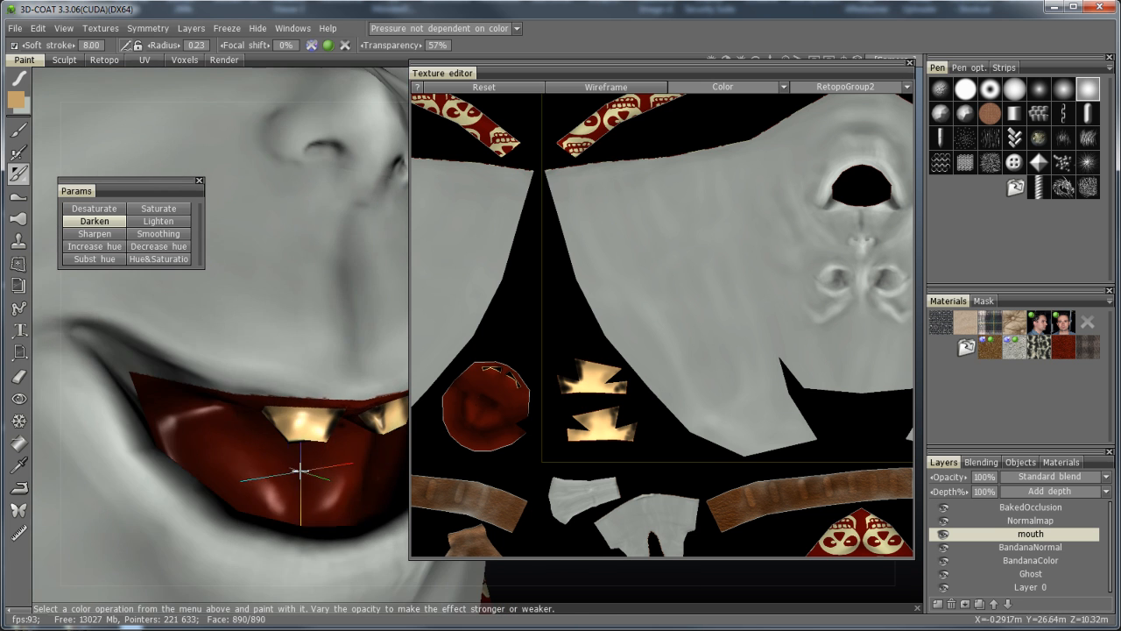
Examine the shaded teeth up close and in relation to the whole head and upper body
{"action": "scroll", "coordinate": [300, 470], "scroll_direction": "down", "scroll_amount": 5}
{"action": "middle_click_drag", "start_coordinate": [327, 455], "coordinate": [114, 445], "text": "alt"}
{"action": "left_click_drag", "start_coordinate": [351, 405], "coordinate": [322, 395], "text": "alt"}
{"action": "scroll", "coordinate": [366, 389], "scroll_direction": "up", "scroll_amount": 3}
{"action": "scroll", "coordinate": [323, 395], "scroll_direction": "down", "scroll_amount": 3}
{"action": "middle_click_drag", "start_coordinate": [323, 395], "coordinate": [477, 385], "text": "alt"}
{"action": "middle_click_drag", "start_coordinate": [254, 436], "coordinate": [142, 392], "text": "alt"}
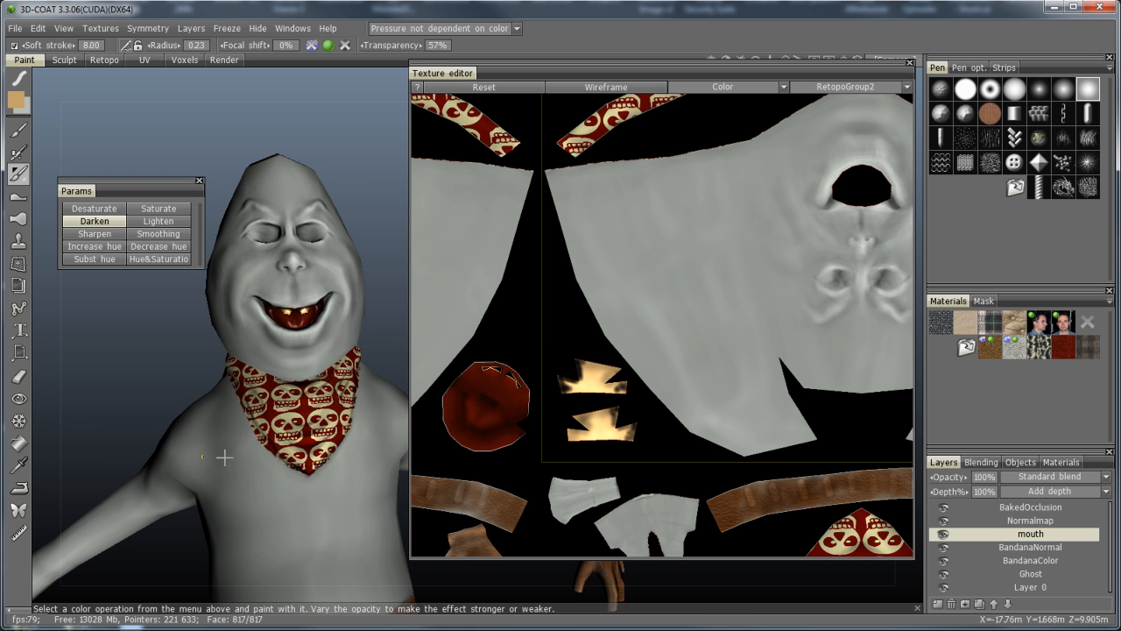
Add a new layer above the mouth layer and name it faceColor
{"action": "left_click", "coordinate": [937, 603]}
{"action": "double_click", "coordinate": [1030, 533]}
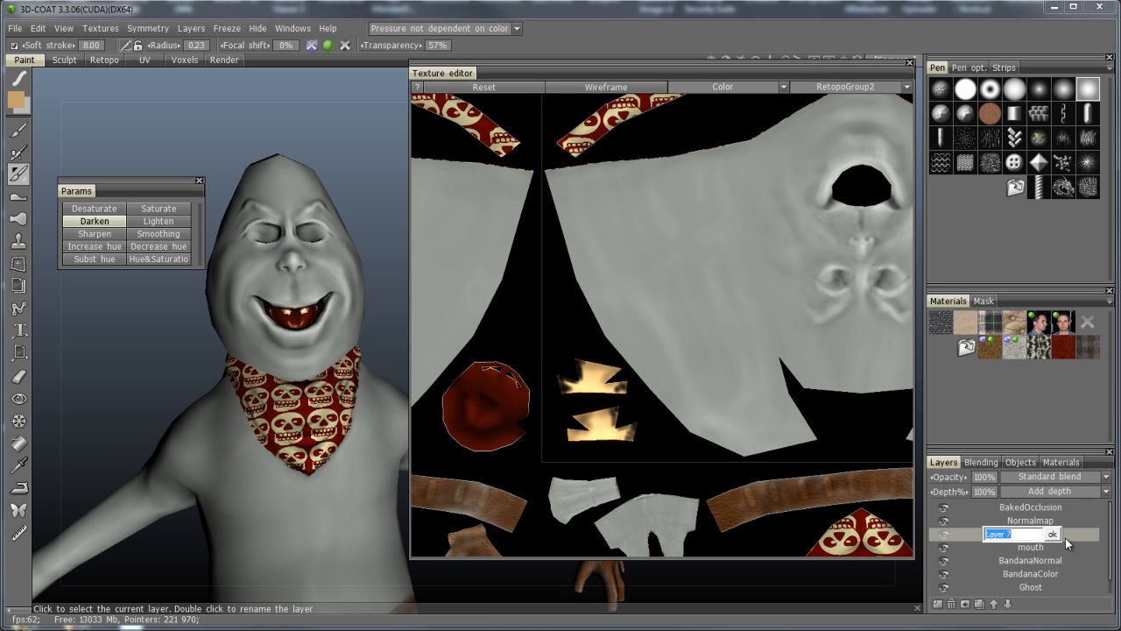
{"action": "type", "text": "faceColor"}
{"action": "key", "text": "Return"}
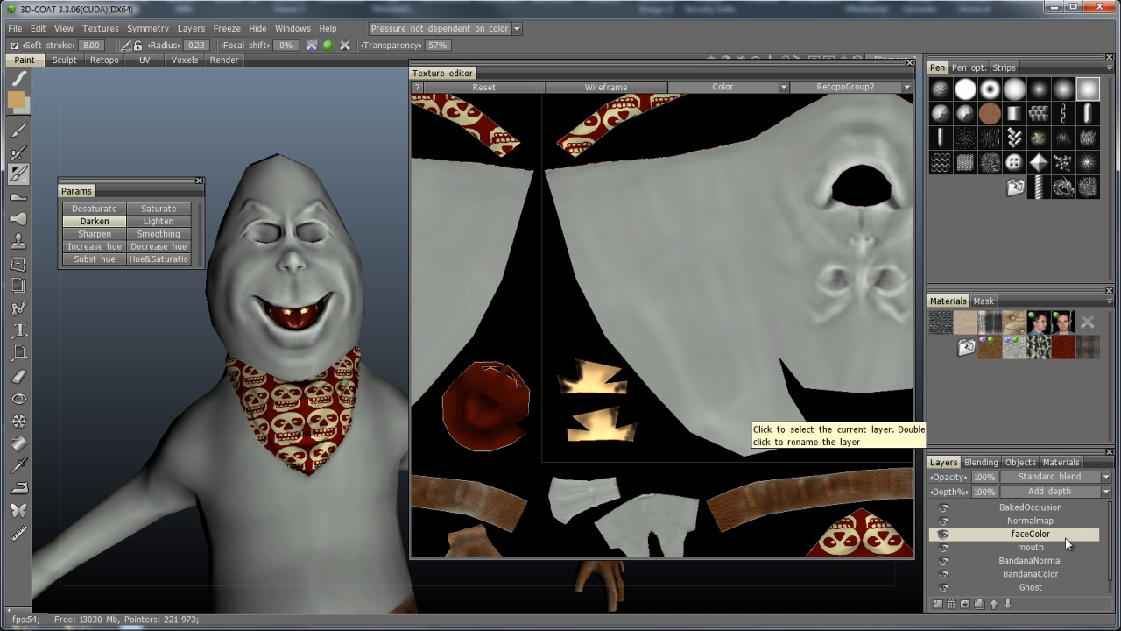
Close the texture editor and frame the ghost's eyes and forehead in a front close-up
{"action": "middle_click_drag", "start_coordinate": [322, 279], "coordinate": [306, 424]}
{"action": "right_click_drag", "start_coordinate": [307, 424], "coordinate": [201, 465]}
{"action": "middle_click_drag", "start_coordinate": [424, 398], "coordinate": [444, 385]}
{"action": "scroll", "coordinate": [195, 450], "scroll_direction": "down", "scroll_amount": 6}
{"action": "scroll", "coordinate": [218, 463], "scroll_direction": "up", "scroll_amount": 5}
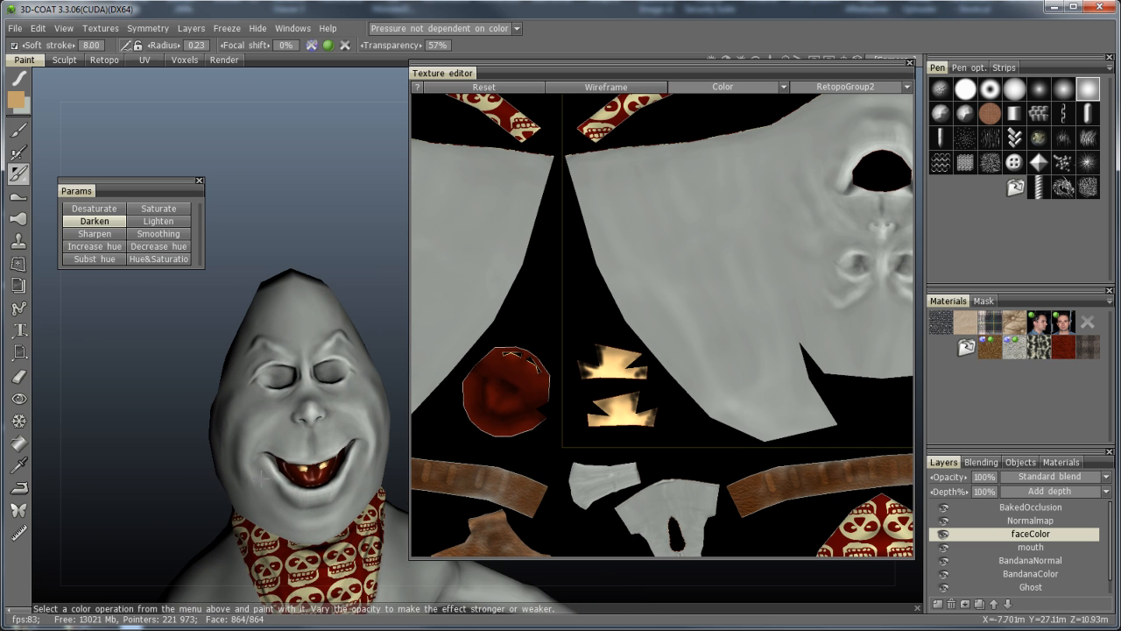
{"action": "left_click", "coordinate": [909, 66]}
{"action": "left_click_drag", "start_coordinate": [453, 399], "coordinate": [599, 327]}
{"action": "mouse_move", "coordinate": [500, 364]}
{"action": "left_mouse_down"}
{"action": "mouse_move", "coordinate": [418, 380]}
{"action": "mouse_move", "coordinate": [613, 338]}
{"action": "mouse_move", "coordinate": [578, 380]}
{"action": "mouse_move", "coordinate": [608, 393]}
{"action": "mouse_move", "coordinate": [541, 393]}
{"action": "mouse_move", "coordinate": [643, 325]}
{"action": "mouse_move", "coordinate": [658, 368]}
{"action": "mouse_move", "coordinate": [620, 389]}
{"action": "mouse_move", "coordinate": [529, 292]}
{"action": "left_mouse_up"}
{"action": "right_click_drag", "start_coordinate": [596, 336], "coordinate": [630, 354]}
{"action": "middle_click_drag", "start_coordinate": [692, 284], "coordinate": [708, 358]}
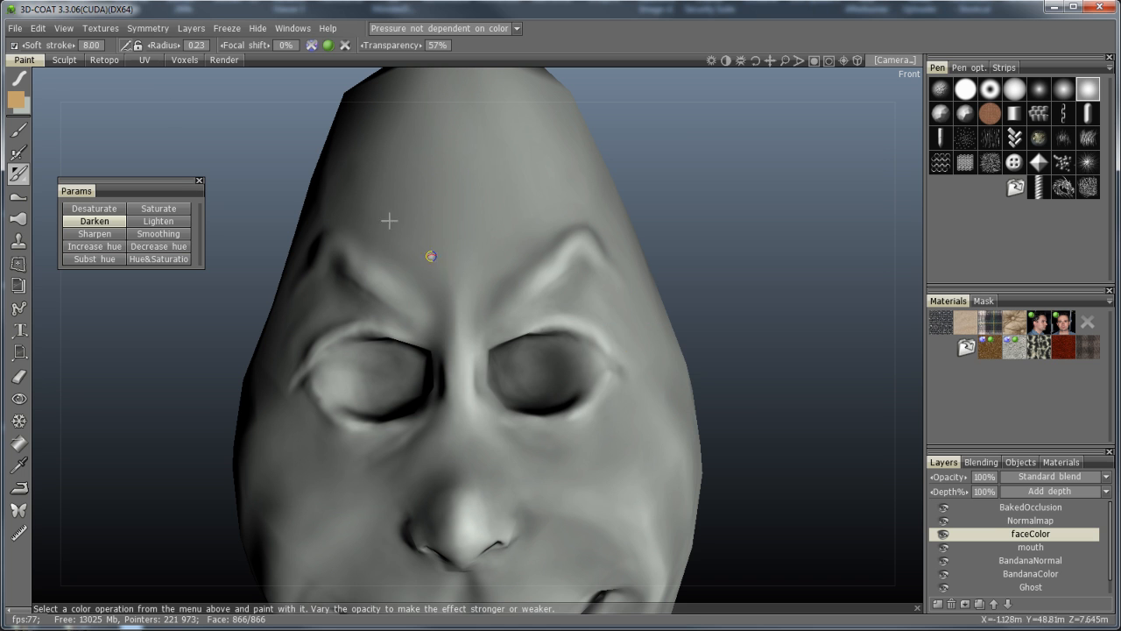
Set the paint colour to near-black brown with hue 37, saturation 45% and lightness 9%
{"action": "left_click", "coordinate": [15, 99]}
{"action": "left_click_drag", "start_coordinate": [493, 407], "coordinate": [461, 406]}
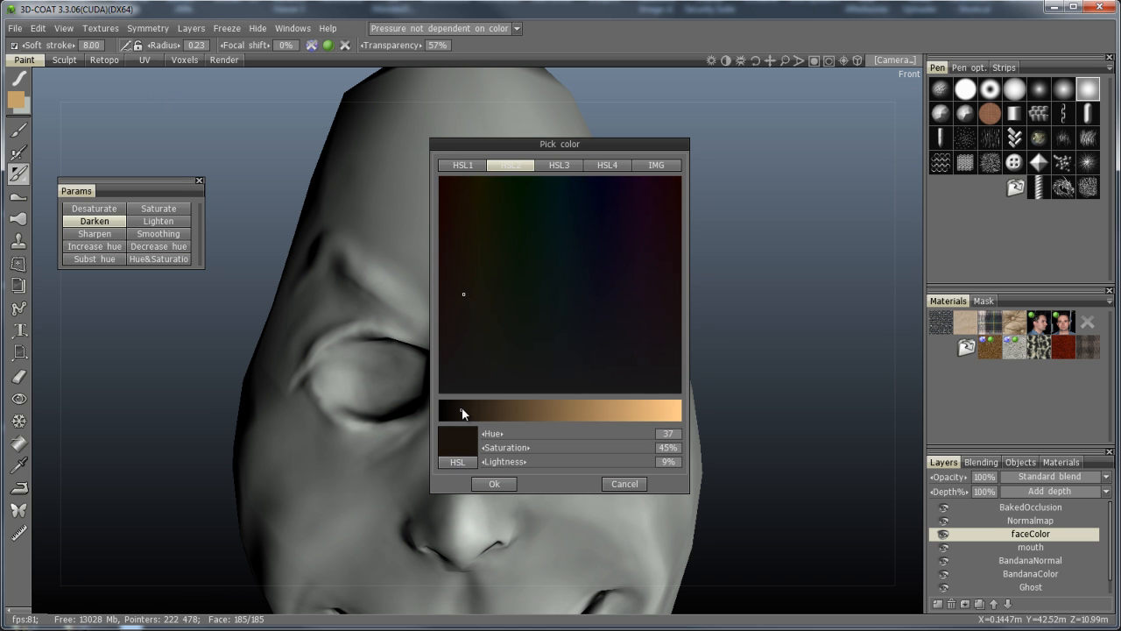
{"action": "left_click", "coordinate": [494, 483]}
{"action": "right_click_drag", "start_coordinate": [531, 379], "coordinate": [546, 381]}
{"action": "left_click", "coordinate": [516, 366]}
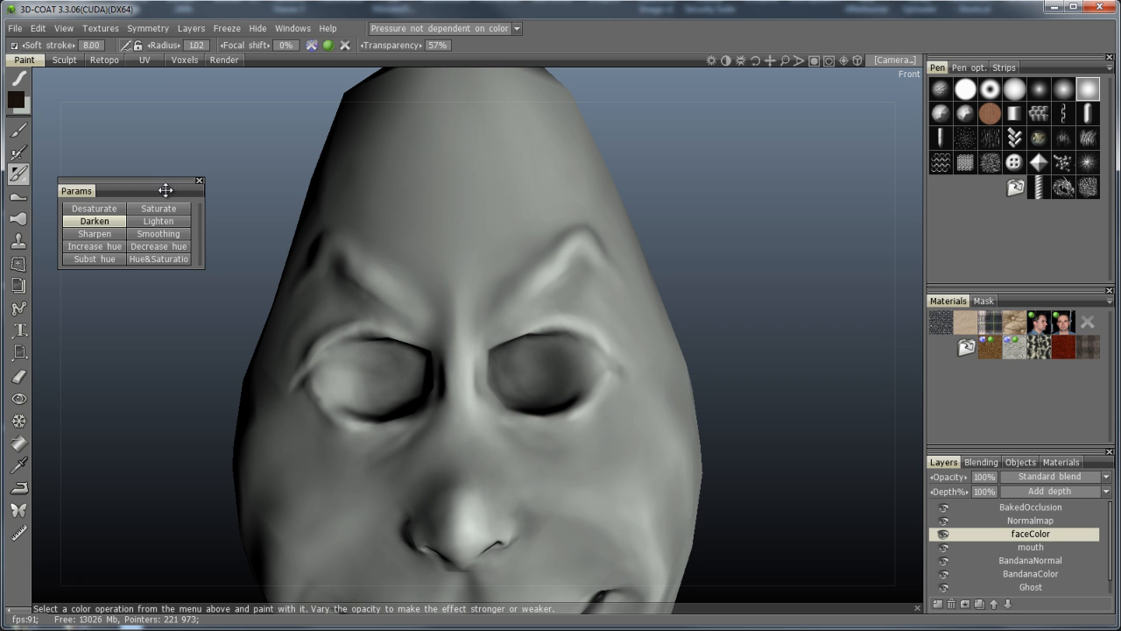
{"action": "left_click", "coordinate": [327, 28]}
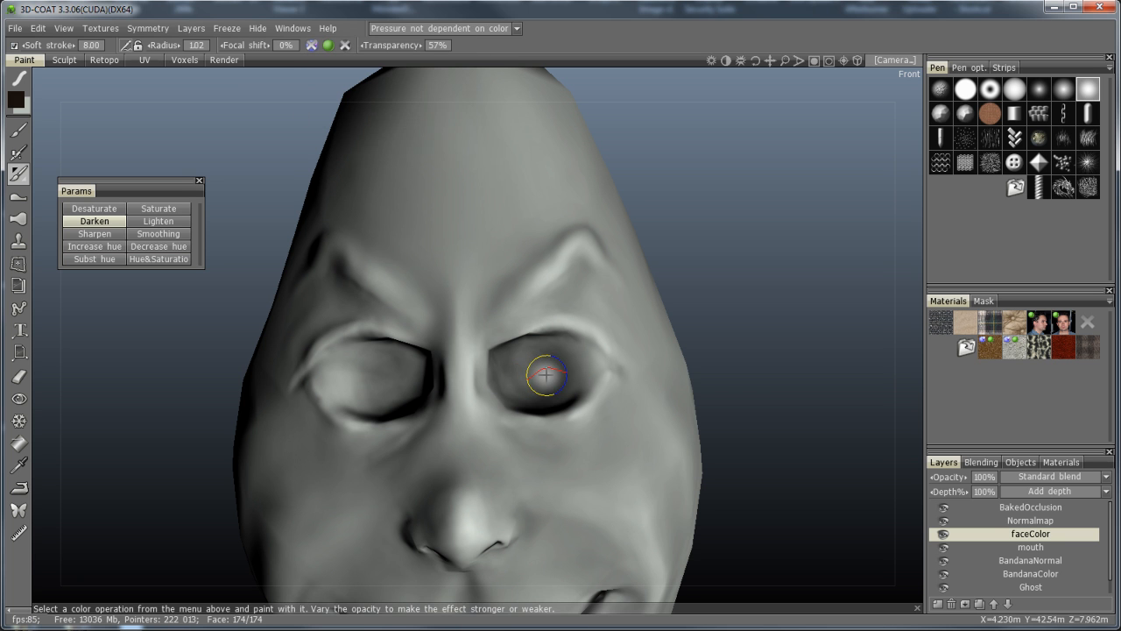
Dab the dark colour into the eye socket on the viewer's right, using the standard brush with a 0.90 radius
{"action": "left_click", "coordinate": [18, 128]}
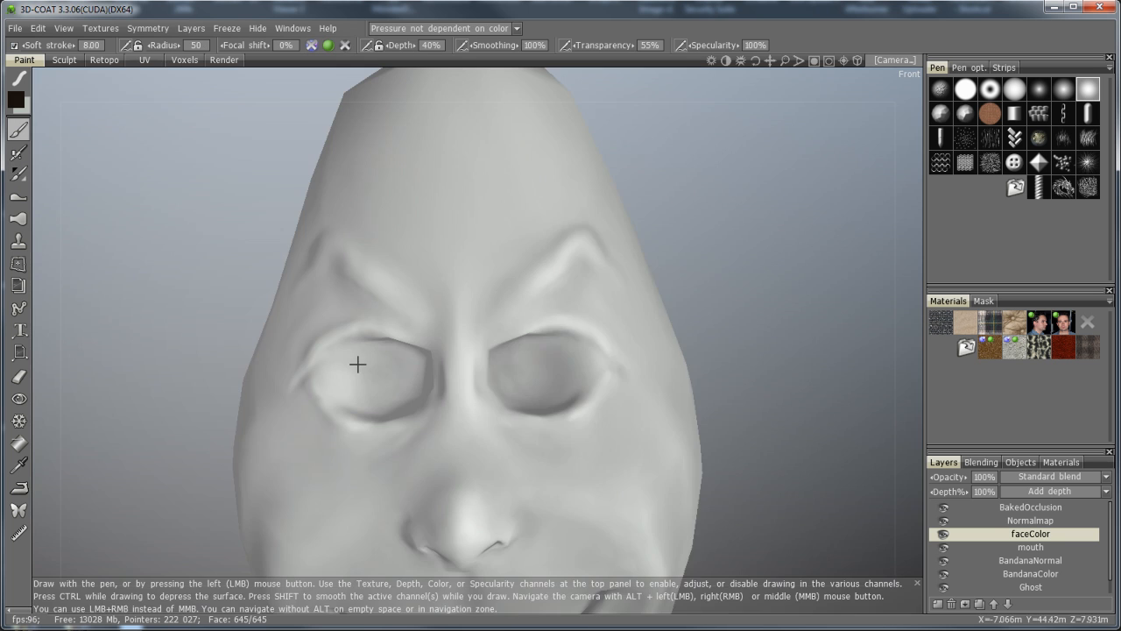
{"action": "right_click_drag", "start_coordinate": [528, 371], "coordinate": [17, 391]}
{"action": "right_click_drag", "start_coordinate": [473, 362], "coordinate": [38, 383]}
{"action": "right_click_drag", "start_coordinate": [546, 376], "coordinate": [510, 383]}
{"action": "left_click_drag", "start_coordinate": [554, 371], "coordinate": [539, 366]}
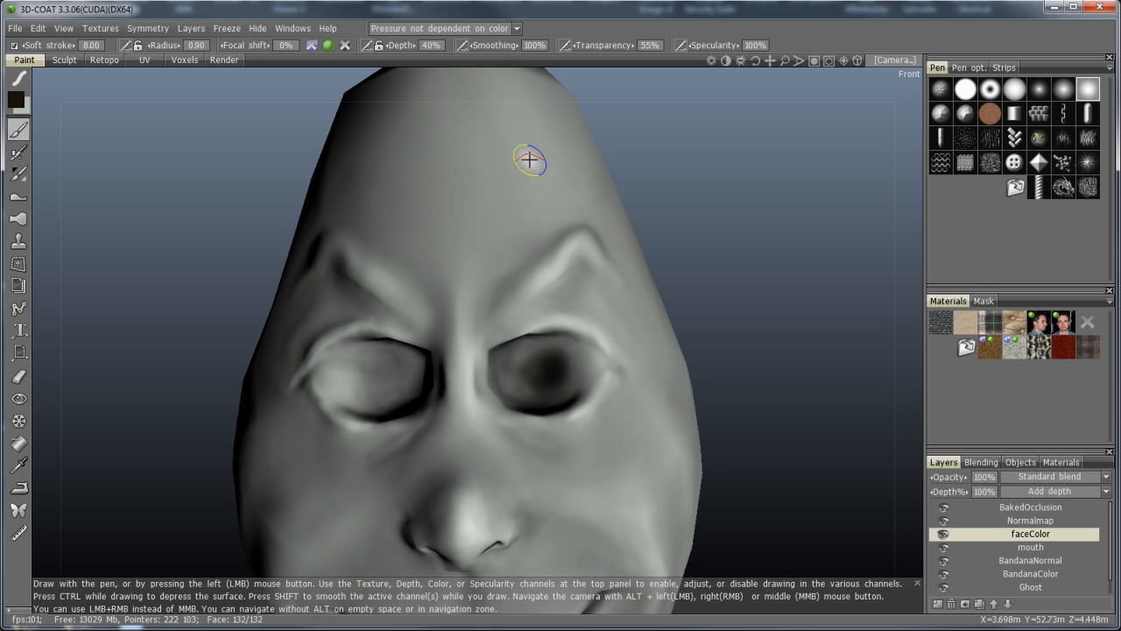
Raise the brush transparency to 200% and paint both of the ghost's eye sockets solid dark brown
{"action": "mouse_move", "coordinate": [599, 47]}
{"action": "left_mouse_down"}
{"action": "mouse_move", "coordinate": [695, 62]}
{"action": "mouse_move", "coordinate": [793, 55]}
{"action": "left_mouse_up"}
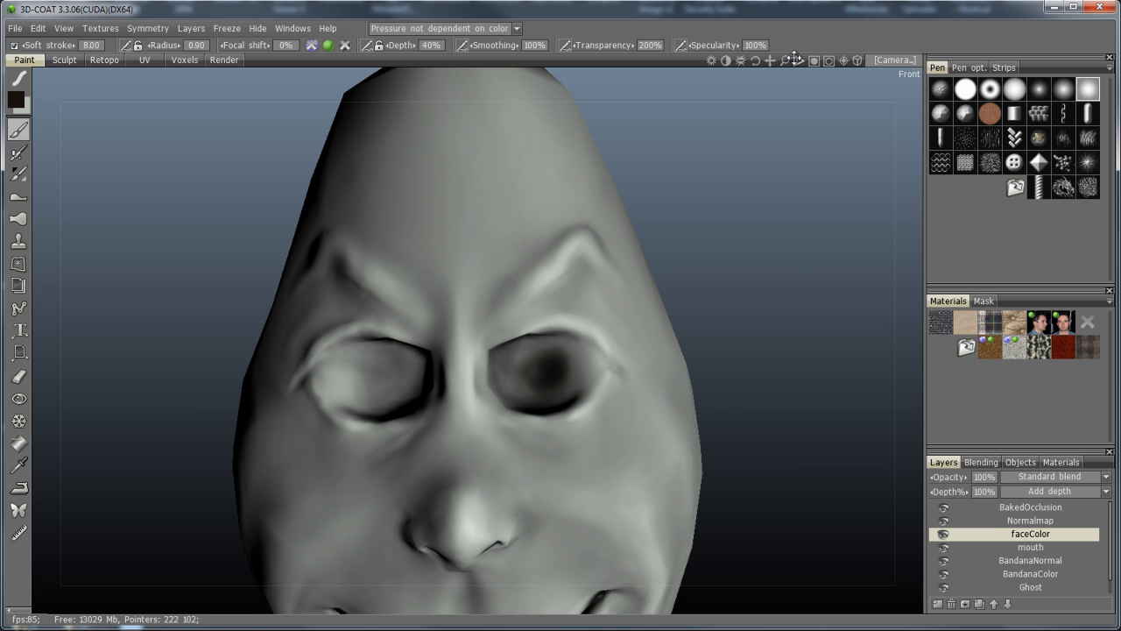
{"action": "mouse_move", "coordinate": [558, 365]}
{"action": "left_mouse_down"}
{"action": "mouse_move", "coordinate": [510, 376]}
{"action": "mouse_move", "coordinate": [518, 356]}
{"action": "mouse_move", "coordinate": [570, 356]}
{"action": "mouse_move", "coordinate": [557, 382]}
{"action": "mouse_move", "coordinate": [515, 369]}
{"action": "left_mouse_up"}
{"action": "mouse_move", "coordinate": [386, 386]}
{"action": "left_mouse_down"}
{"action": "mouse_move", "coordinate": [367, 368]}
{"action": "mouse_move", "coordinate": [354, 396]}
{"action": "mouse_move", "coordinate": [411, 376]}
{"action": "mouse_move", "coordinate": [388, 374]}
{"action": "left_mouse_up"}
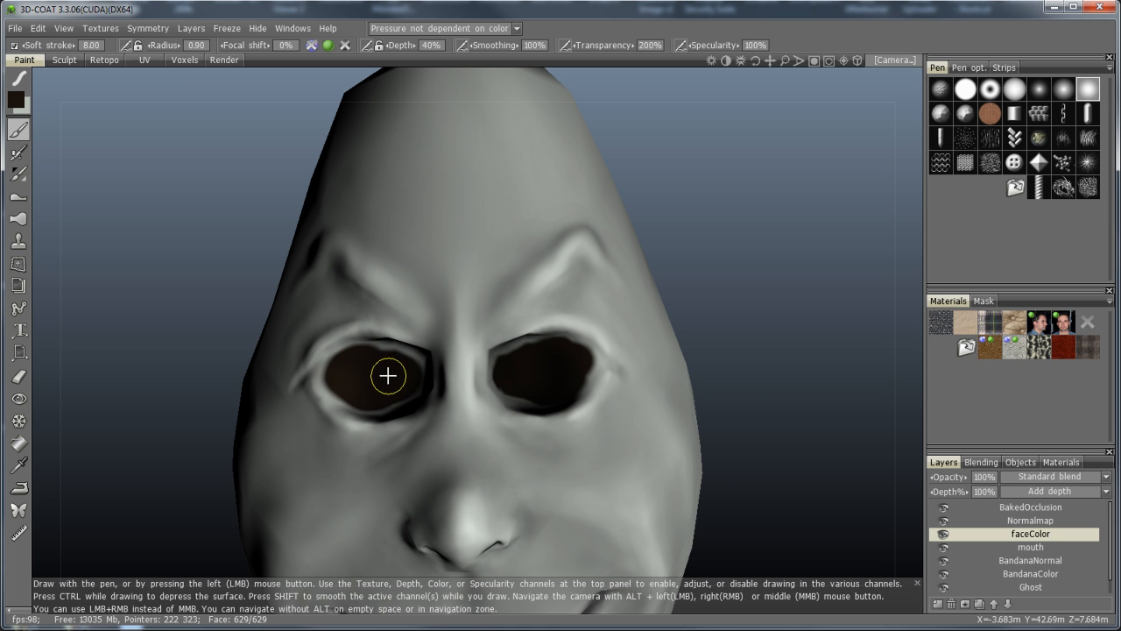
Fill the remaining gaps along the upper and lower inner edges of both eye sockets with dark brown
{"action": "left_click_drag", "start_coordinate": [732, 408], "coordinate": [674, 325]}
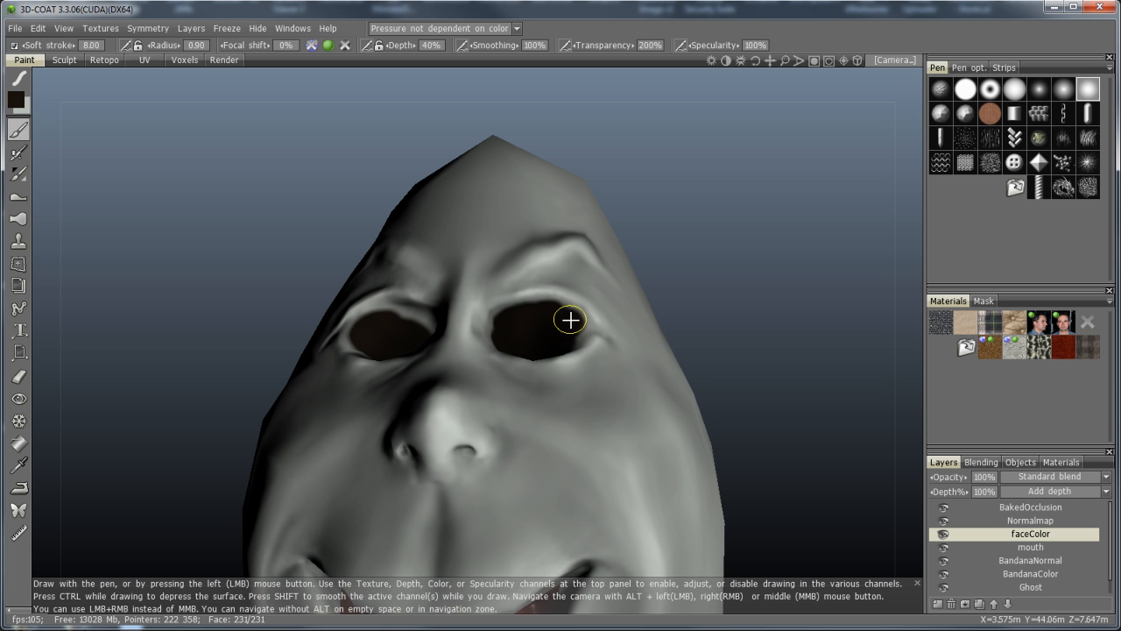
{"action": "left_click_drag", "start_coordinate": [381, 320], "coordinate": [419, 323]}
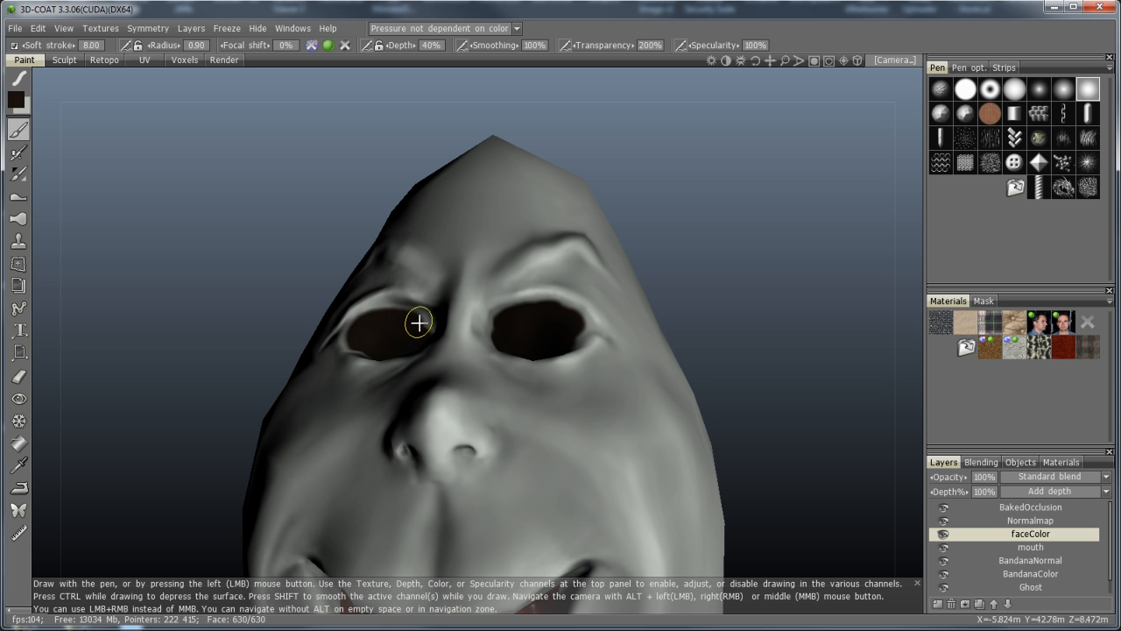
{"action": "mouse_move", "coordinate": [681, 333]}
{"action": "left_mouse_down"}
{"action": "mouse_move", "coordinate": [733, 473]}
{"action": "mouse_move", "coordinate": [435, 468]}
{"action": "mouse_move", "coordinate": [449, 444]}
{"action": "left_mouse_up"}
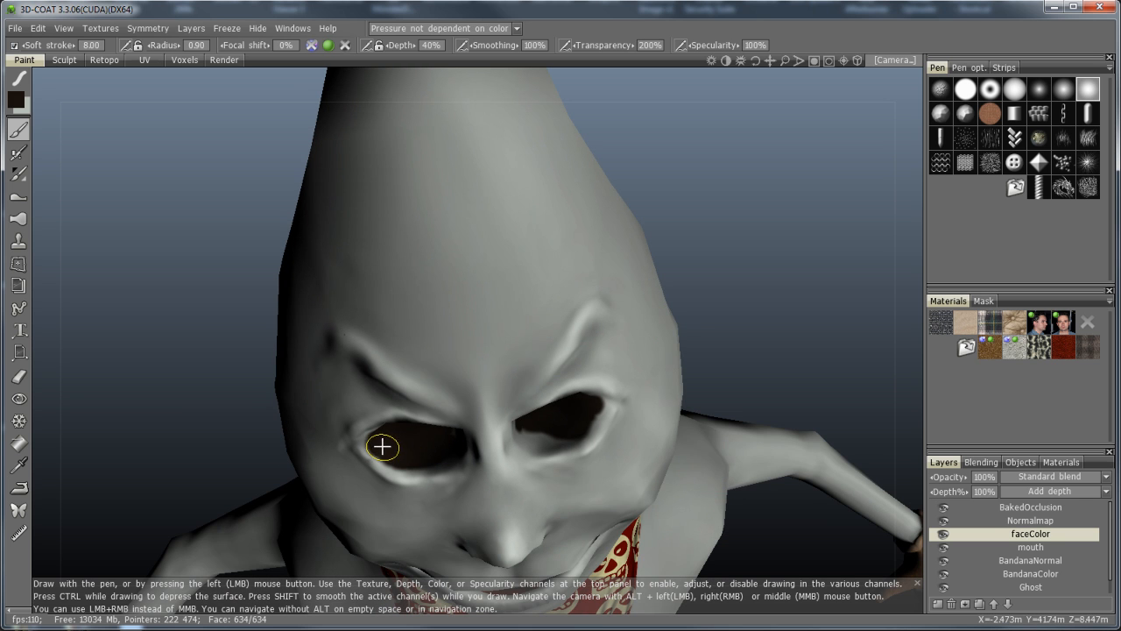
{"action": "left_click_drag", "start_coordinate": [526, 435], "coordinate": [563, 436]}
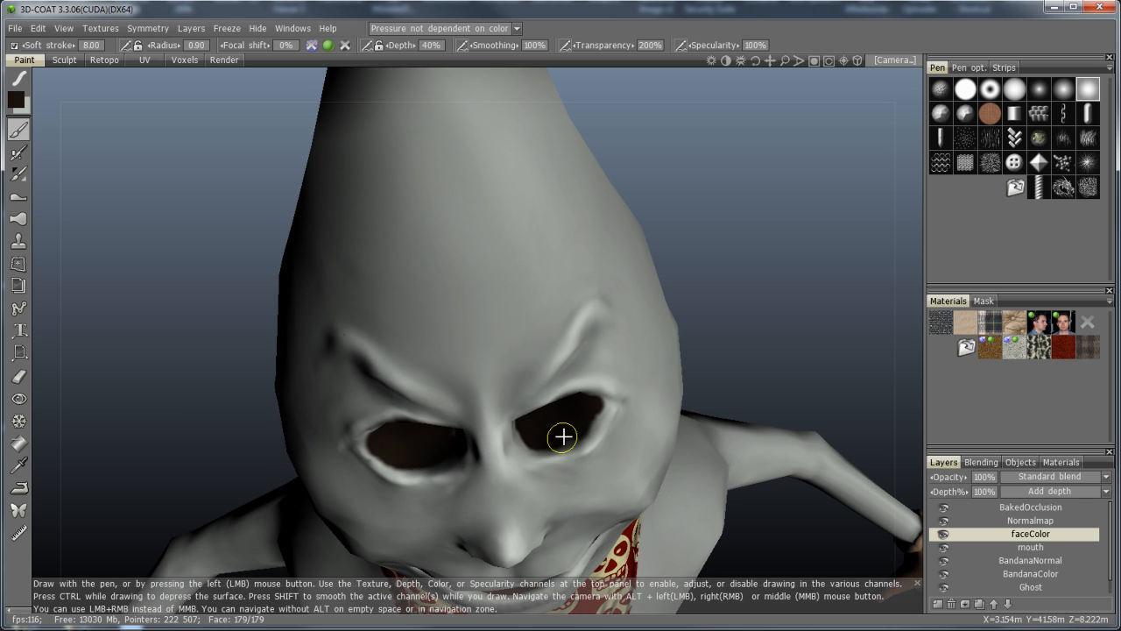
{"action": "left_click_drag", "start_coordinate": [729, 355], "coordinate": [718, 264]}
{"action": "left_click_drag", "start_coordinate": [722, 340], "coordinate": [733, 342]}
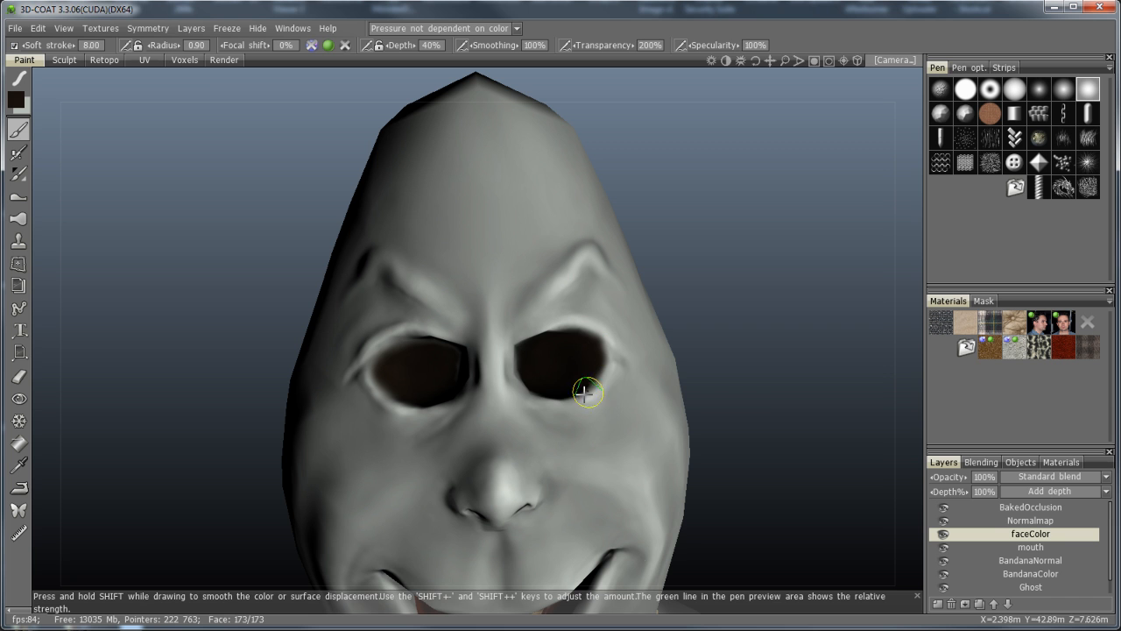
Reduce the brush radius to 0.19 and paint both of the ghost's nostrils dark brown
{"action": "left_click_drag", "start_coordinate": [751, 400], "coordinate": [718, 343]}
{"action": "mouse_move", "coordinate": [745, 385]}
{"action": "left_mouse_down"}
{"action": "mouse_move", "coordinate": [776, 380]}
{"action": "mouse_move", "coordinate": [744, 333]}
{"action": "mouse_move", "coordinate": [756, 307]}
{"action": "left_mouse_up"}
{"action": "right_click_drag", "start_coordinate": [534, 332], "coordinate": [525, 335]}
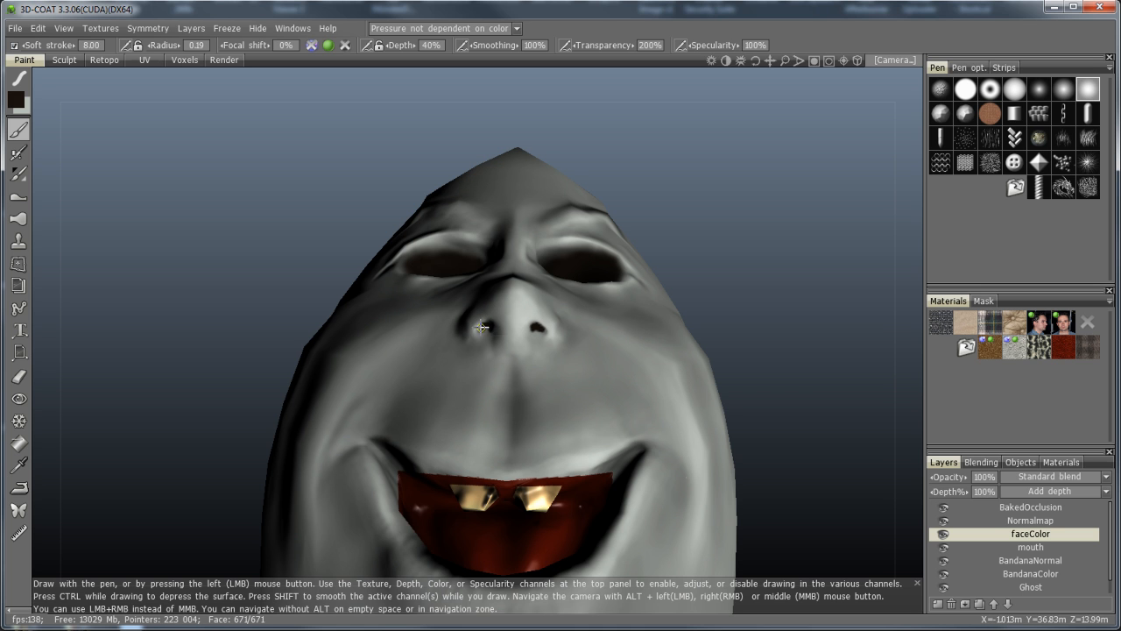
{"action": "left_click_drag", "start_coordinate": [756, 317], "coordinate": [764, 407]}
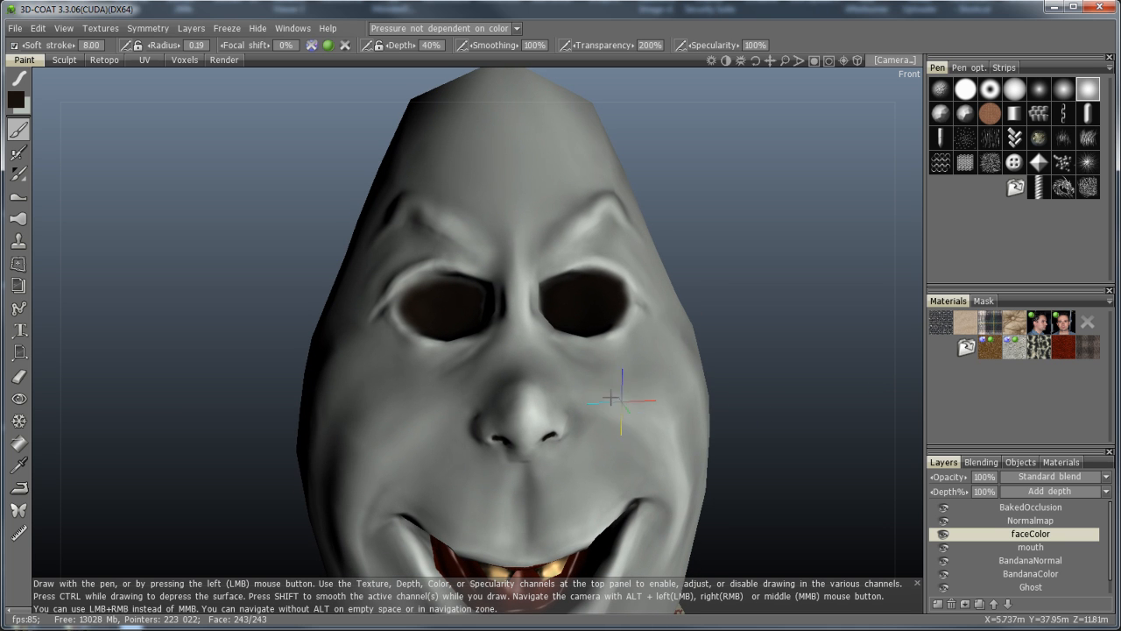
{"action": "left_click_drag", "start_coordinate": [612, 395], "coordinate": [613, 409]}
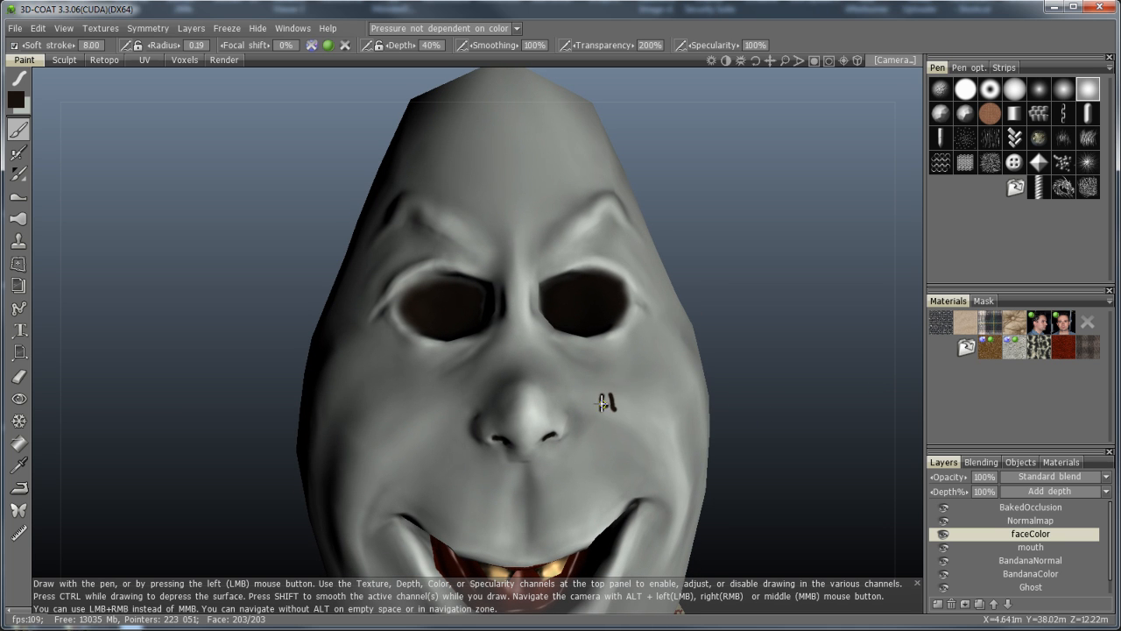
{"action": "right_click_drag", "start_coordinate": [762, 411], "coordinate": [727, 461]}
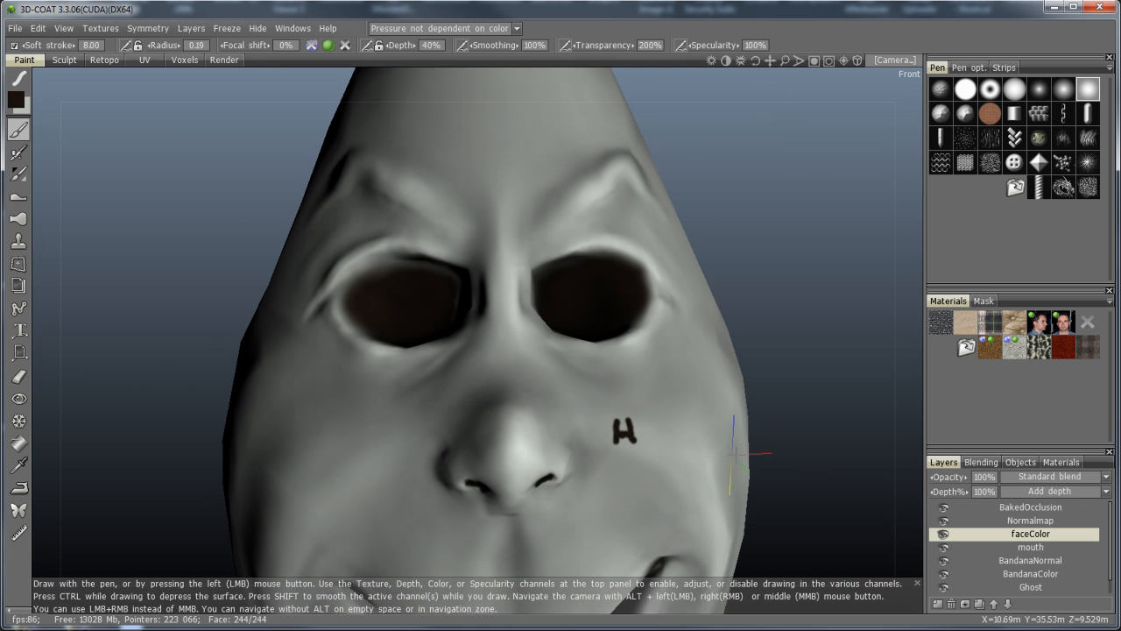
{"action": "key", "text": "ctrl+z"}
{"action": "key", "text": "ctrl+z"}
{"action": "key", "text": "ctrl+z"}
Set the paint colour to dark muted green with hue 124, saturation 28% and lightness 31%
{"action": "left_click_drag", "start_coordinate": [776, 397], "coordinate": [788, 367]}
{"action": "left_click", "coordinate": [16, 101]}
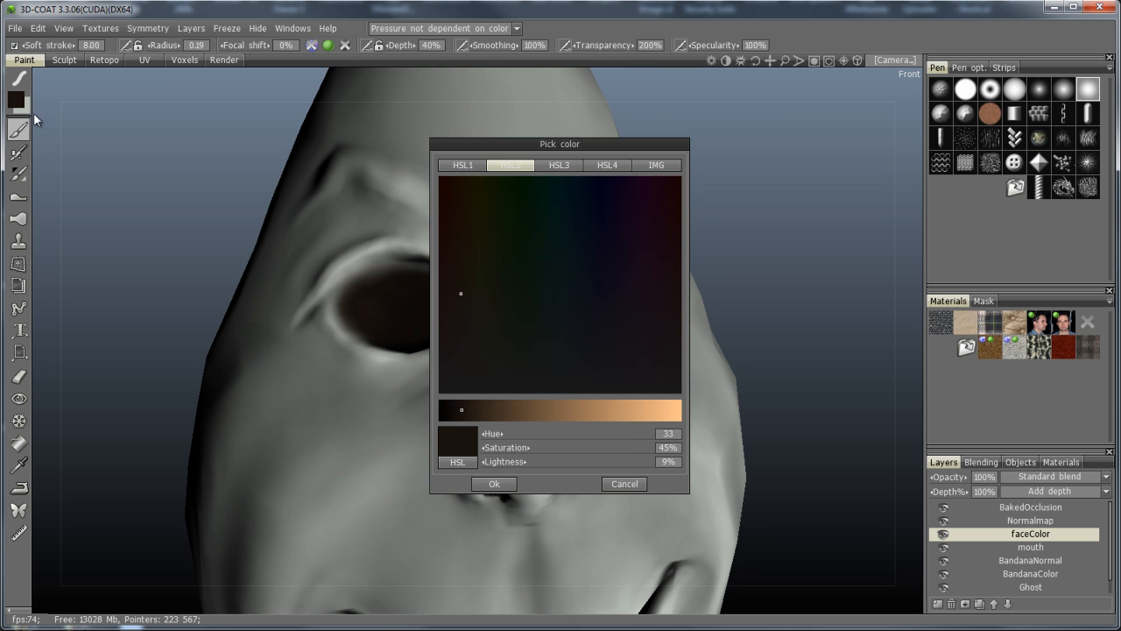
{"action": "mouse_move", "coordinate": [573, 327]}
{"action": "left_mouse_down"}
{"action": "mouse_move", "coordinate": [578, 255]}
{"action": "mouse_move", "coordinate": [546, 285]}
{"action": "mouse_move", "coordinate": [523, 288]}
{"action": "left_mouse_up"}
{"action": "left_click", "coordinate": [515, 409]}
{"action": "left_click", "coordinate": [518, 326]}
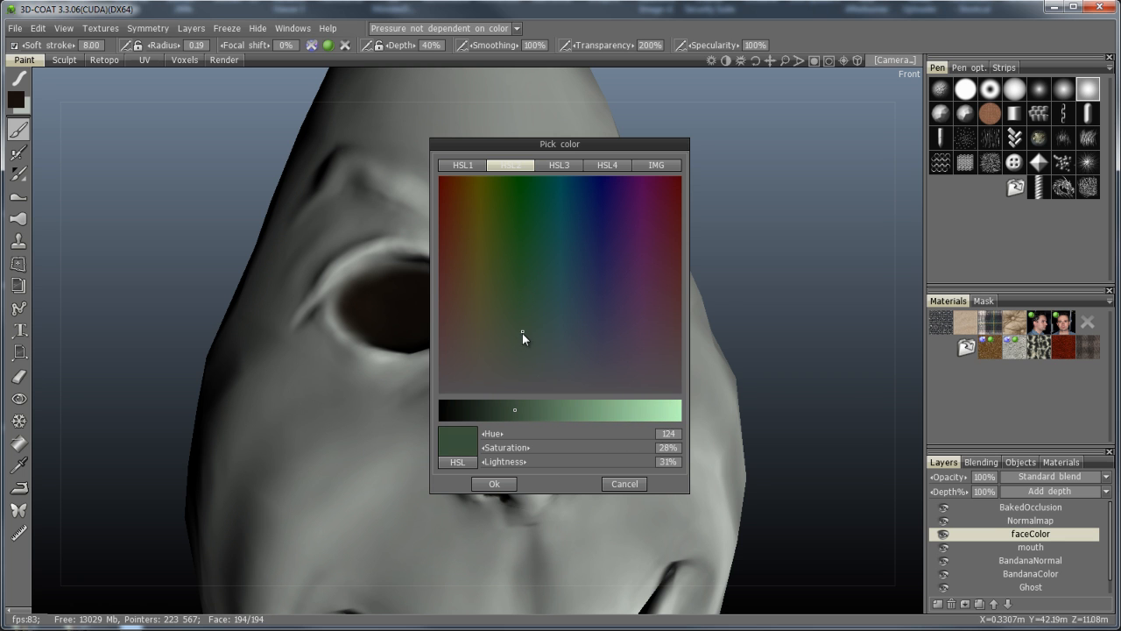
{"action": "left_click", "coordinate": [494, 484]}
With 26% transparency and a 1.06 brush radius, tint the rim of the eye socket on the viewer's left dark green
{"action": "left_click_drag", "start_coordinate": [607, 49], "coordinate": [518, 65]}
{"action": "right_click_drag", "start_coordinate": [345, 270], "coordinate": [380, 271]}
{"action": "mouse_move", "coordinate": [310, 301]}
{"action": "left_mouse_down"}
{"action": "mouse_move", "coordinate": [357, 257]}
{"action": "mouse_move", "coordinate": [451, 251]}
{"action": "left_mouse_up"}
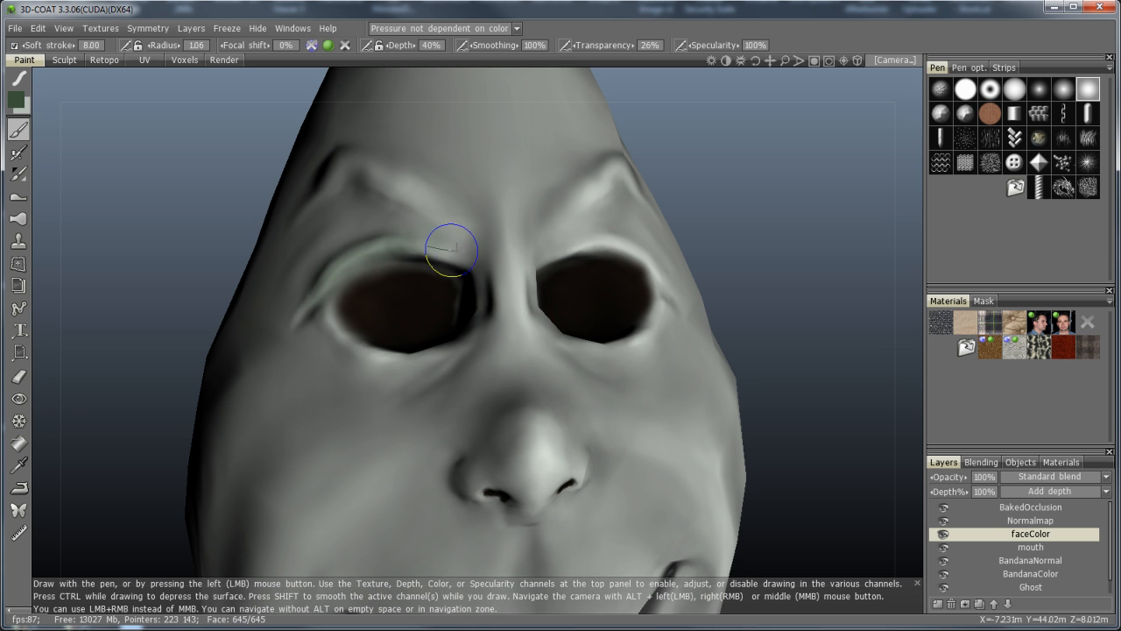
{"action": "mouse_move", "coordinate": [346, 328]}
{"action": "left_mouse_down"}
{"action": "mouse_move", "coordinate": [368, 367]}
{"action": "mouse_move", "coordinate": [442, 359]}
{"action": "mouse_move", "coordinate": [315, 306]}
{"action": "mouse_move", "coordinate": [314, 292]}
{"action": "mouse_move", "coordinate": [363, 253]}
{"action": "left_mouse_up"}
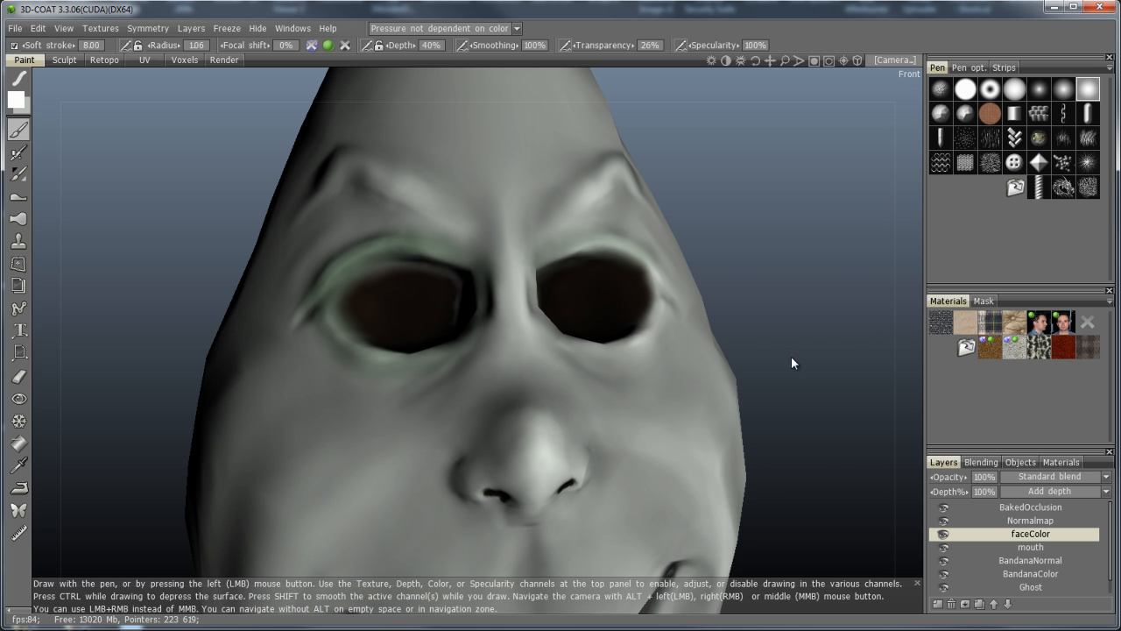
Set the paint colour to a lighter muted green with hue 116, saturation 33% and lightness 54%
{"action": "left_click_drag", "start_coordinate": [821, 347], "coordinate": [676, 267]}
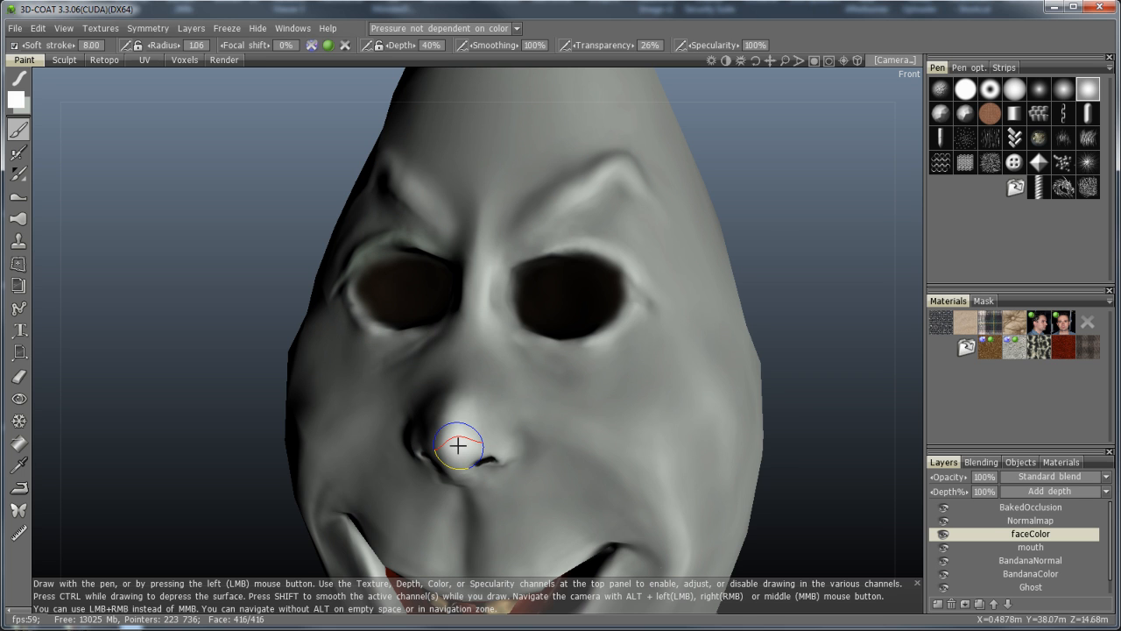
{"action": "left_click", "coordinate": [18, 102]}
{"action": "left_click", "coordinate": [528, 241]}
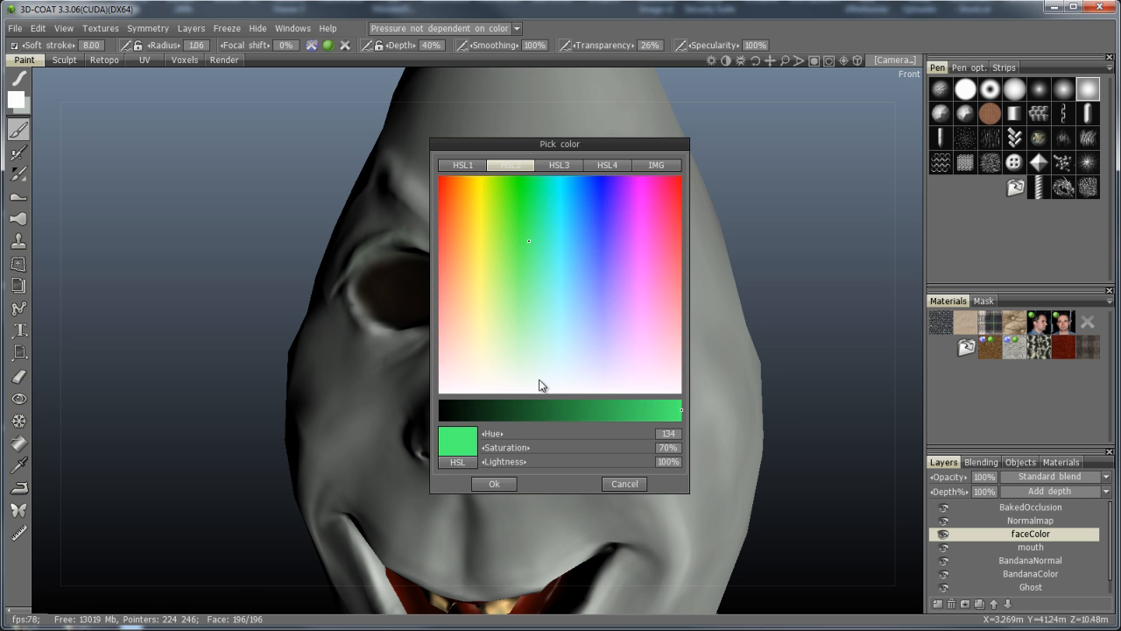
{"action": "left_click_drag", "start_coordinate": [585, 414], "coordinate": [570, 410]}
{"action": "mouse_move", "coordinate": [529, 312]}
{"action": "left_mouse_down"}
{"action": "mouse_move", "coordinate": [510, 346]}
{"action": "mouse_move", "coordinate": [517, 322]}
{"action": "left_mouse_up"}
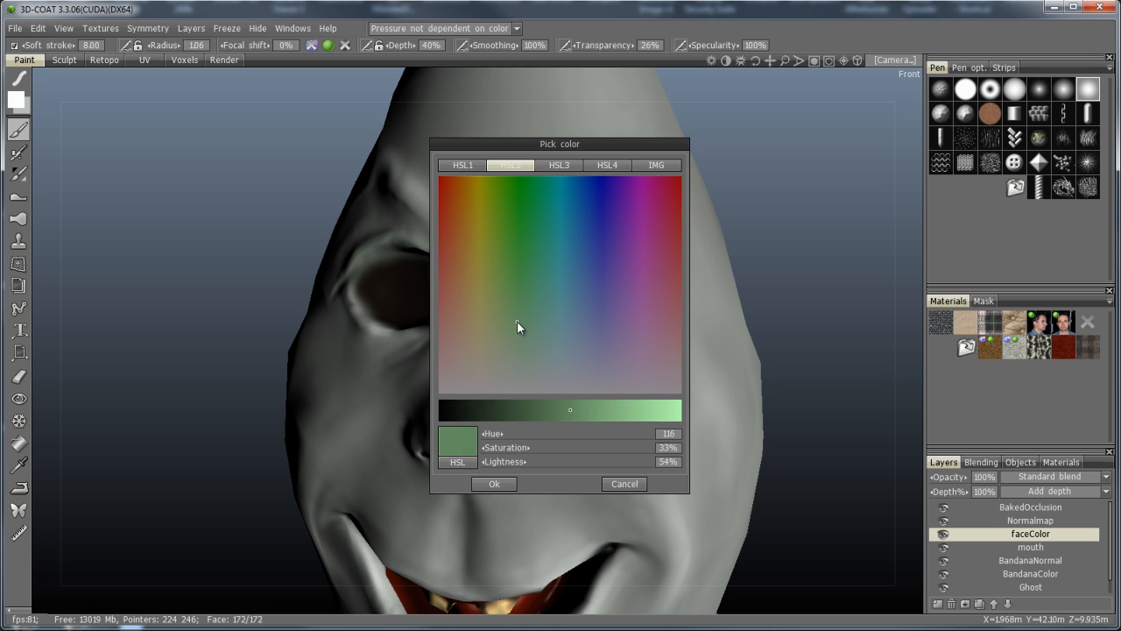
{"action": "left_click", "coordinate": [494, 483]}
Brush soft green shading around the rims of both eye sockets and into the bags beneath them
{"action": "left_click_drag", "start_coordinate": [354, 261], "coordinate": [411, 239]}
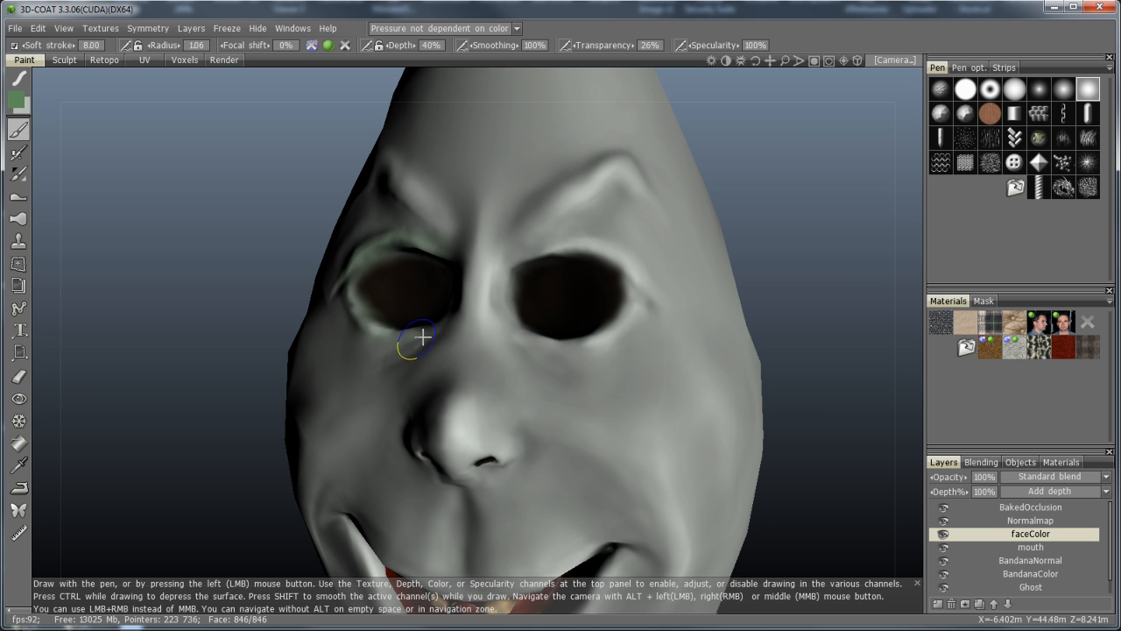
{"action": "mouse_move", "coordinate": [523, 253]}
{"action": "left_mouse_down"}
{"action": "mouse_move", "coordinate": [620, 251]}
{"action": "mouse_move", "coordinate": [631, 263]}
{"action": "left_mouse_up"}
{"action": "left_click_drag", "start_coordinate": [632, 309], "coordinate": [579, 336]}
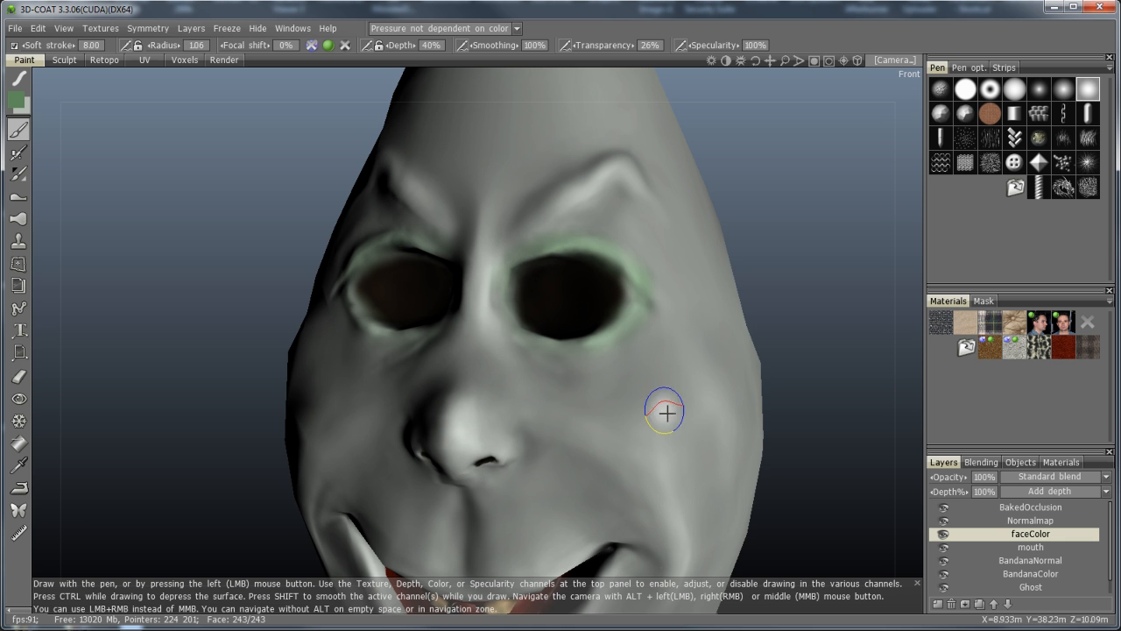
{"action": "mouse_move", "coordinate": [600, 438]}
{"action": "left_mouse_down", "text": "alt"}
{"action": "mouse_move", "coordinate": [663, 437]}
{"action": "mouse_move", "coordinate": [665, 460]}
{"action": "mouse_move", "coordinate": [545, 471]}
{"action": "mouse_move", "coordinate": [561, 464]}
{"action": "mouse_move", "coordinate": [496, 317]}
{"action": "left_mouse_up", "text": "alt"}
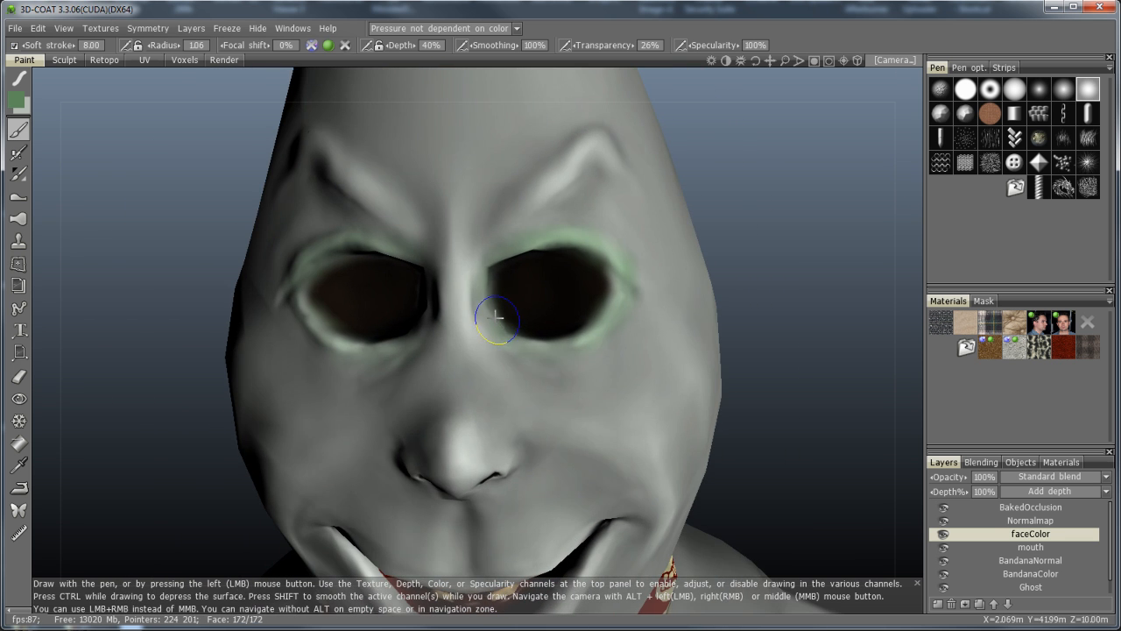
{"action": "left_click_drag", "start_coordinate": [617, 286], "coordinate": [530, 363]}
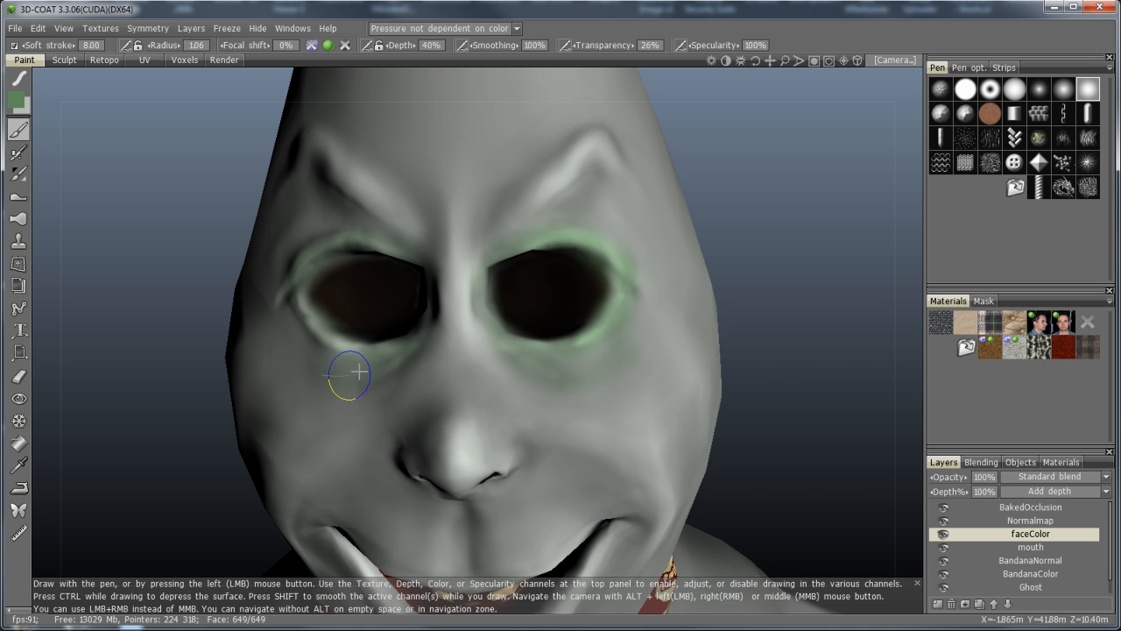
Tint the ghost's lower lip soft green from one mouth corner to the other
{"action": "mouse_move", "coordinate": [721, 361]}
{"action": "left_mouse_down"}
{"action": "mouse_move", "coordinate": [789, 374]}
{"action": "mouse_move", "coordinate": [801, 359]}
{"action": "left_mouse_up"}
{"action": "right_click_drag", "start_coordinate": [801, 360], "coordinate": [784, 391]}
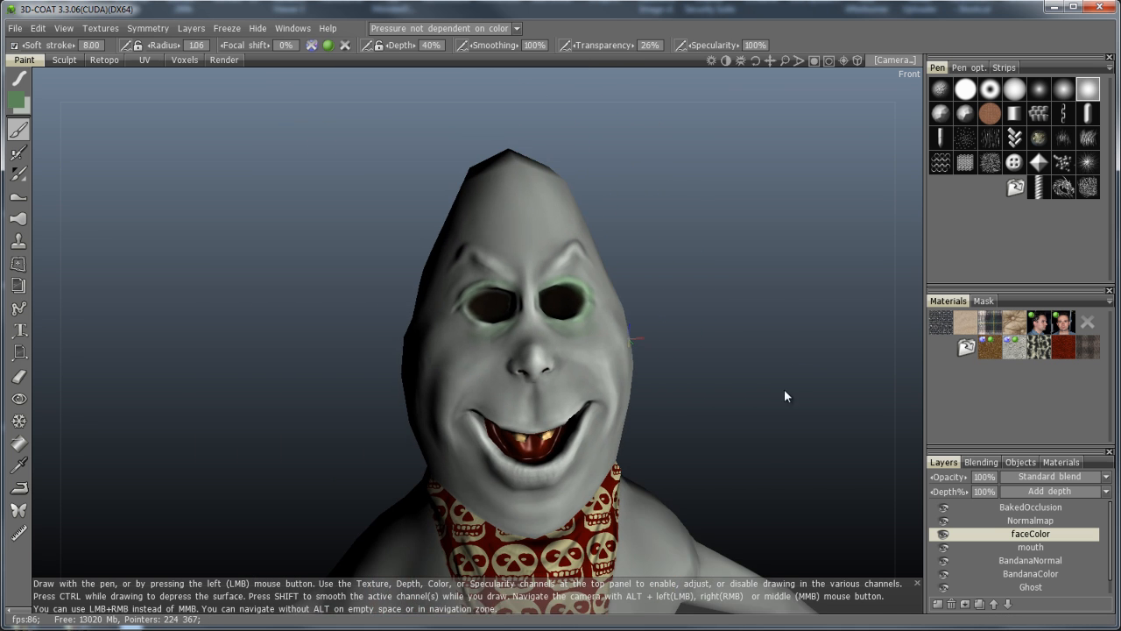
{"action": "middle_click_drag", "start_coordinate": [784, 392], "coordinate": [722, 373]}
{"action": "mouse_move", "coordinate": [722, 373]}
{"action": "right_mouse_down"}
{"action": "mouse_move", "coordinate": [683, 383]}
{"action": "mouse_move", "coordinate": [734, 394]}
{"action": "right_mouse_up"}
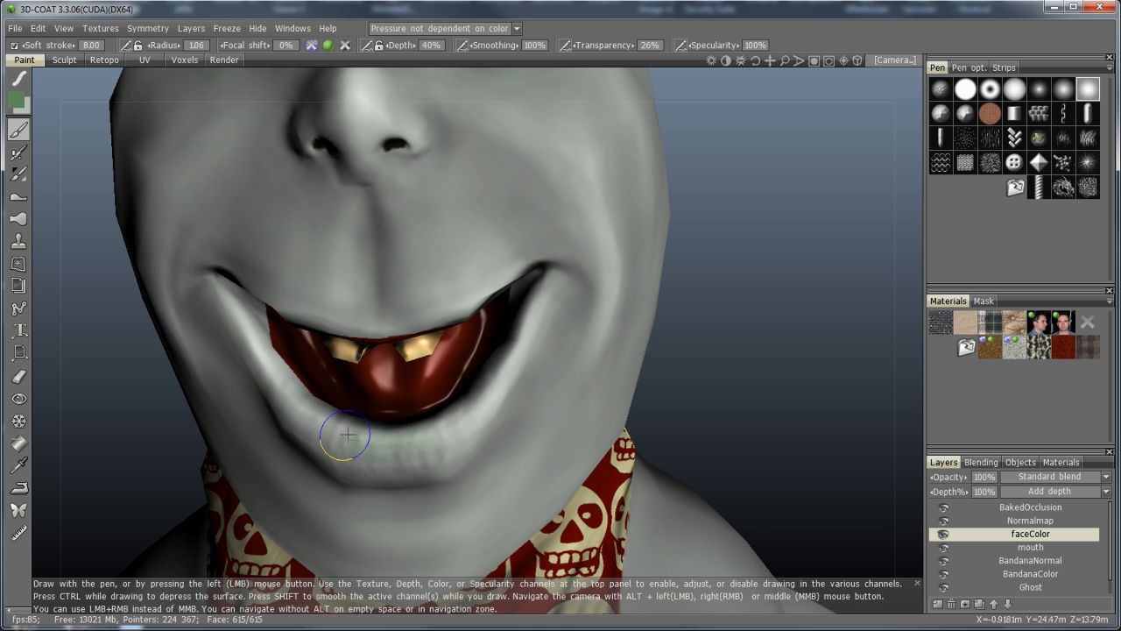
{"action": "mouse_move", "coordinate": [347, 434]}
{"action": "left_mouse_down"}
{"action": "mouse_move", "coordinate": [429, 453]}
{"action": "mouse_move", "coordinate": [532, 317]}
{"action": "left_mouse_up"}
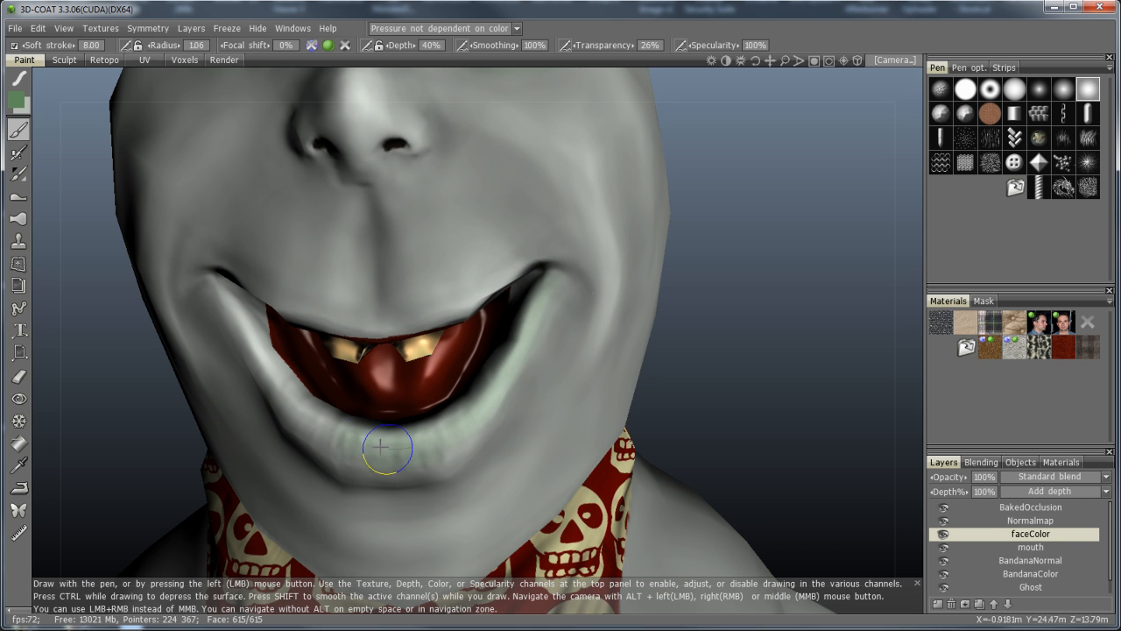
{"action": "mouse_move", "coordinate": [300, 399]}
{"action": "left_mouse_down"}
{"action": "mouse_move", "coordinate": [251, 333]}
{"action": "mouse_move", "coordinate": [244, 301]}
{"action": "left_mouse_up"}
{"action": "mouse_move", "coordinate": [259, 346]}
{"action": "left_mouse_down"}
{"action": "mouse_move", "coordinate": [400, 458]}
{"action": "mouse_move", "coordinate": [450, 445]}
{"action": "left_mouse_up"}
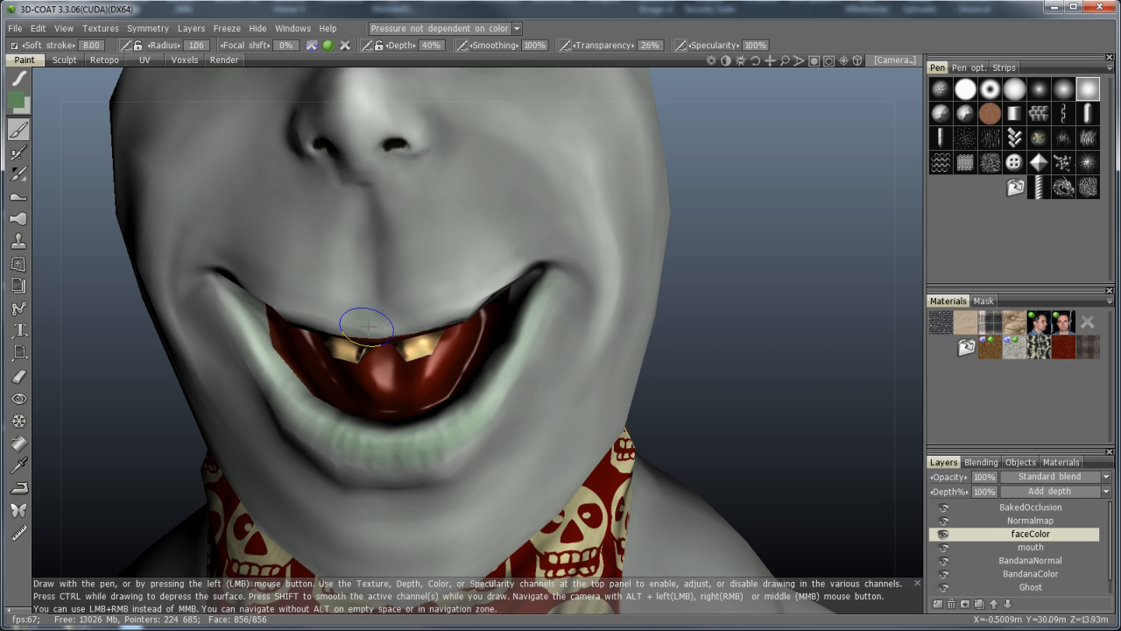
Tint the upper lip green and shade the smile creases running down from both mouth corners
{"action": "left_click_drag", "start_coordinate": [416, 325], "coordinate": [524, 267]}
{"action": "mouse_move", "coordinate": [395, 317]}
{"action": "left_mouse_down"}
{"action": "mouse_move", "coordinate": [294, 315]}
{"action": "mouse_move", "coordinate": [236, 272]}
{"action": "mouse_move", "coordinate": [225, 284]}
{"action": "left_mouse_up"}
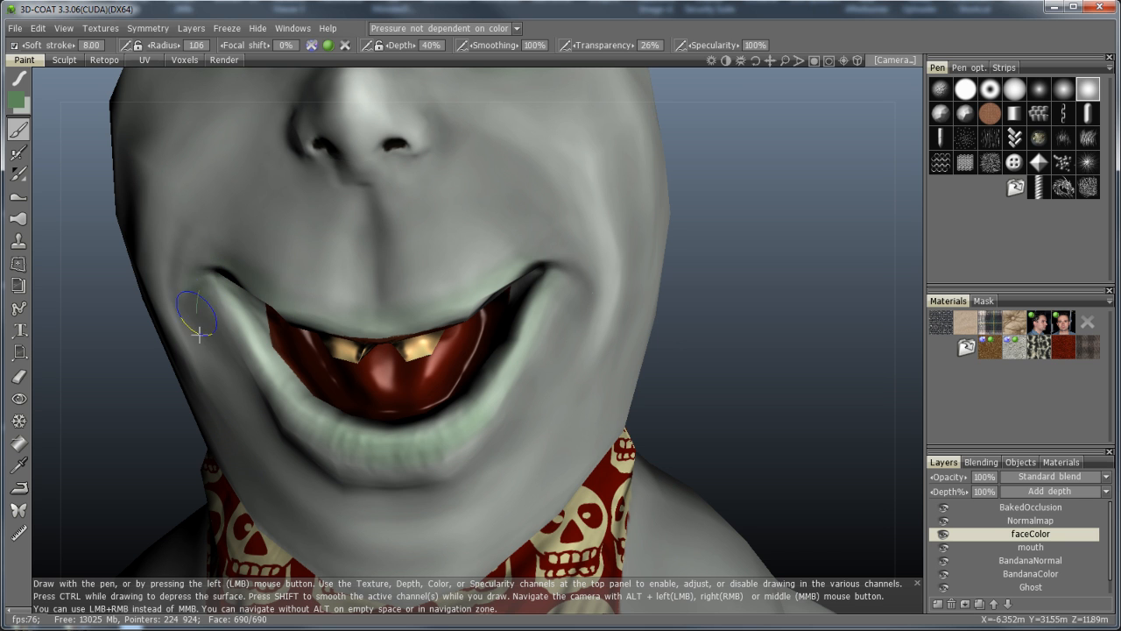
{"action": "left_click_drag", "start_coordinate": [576, 296], "coordinate": [571, 412]}
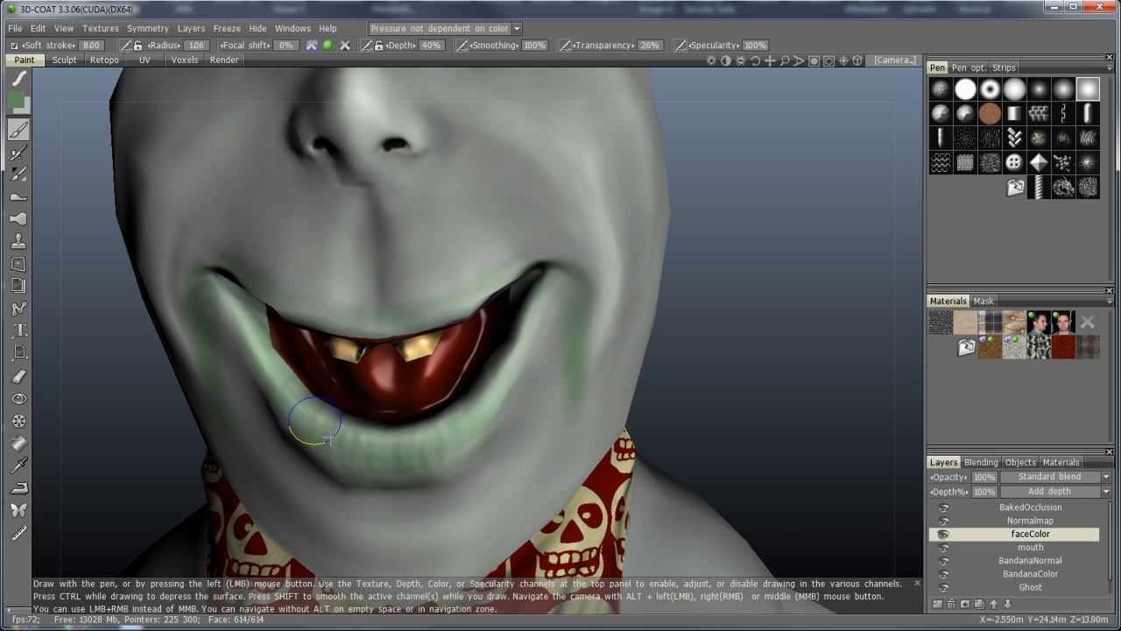
Soften and extend the green shading in the smile creases beside the mouth
{"action": "scroll", "coordinate": [637, 422], "scroll_direction": "down", "scroll_amount": 10}
{"action": "mouse_move", "coordinate": [729, 374]}
{"action": "left_mouse_down"}
{"action": "mouse_move", "coordinate": [726, 386]}
{"action": "mouse_move", "coordinate": [738, 371]}
{"action": "left_mouse_up"}
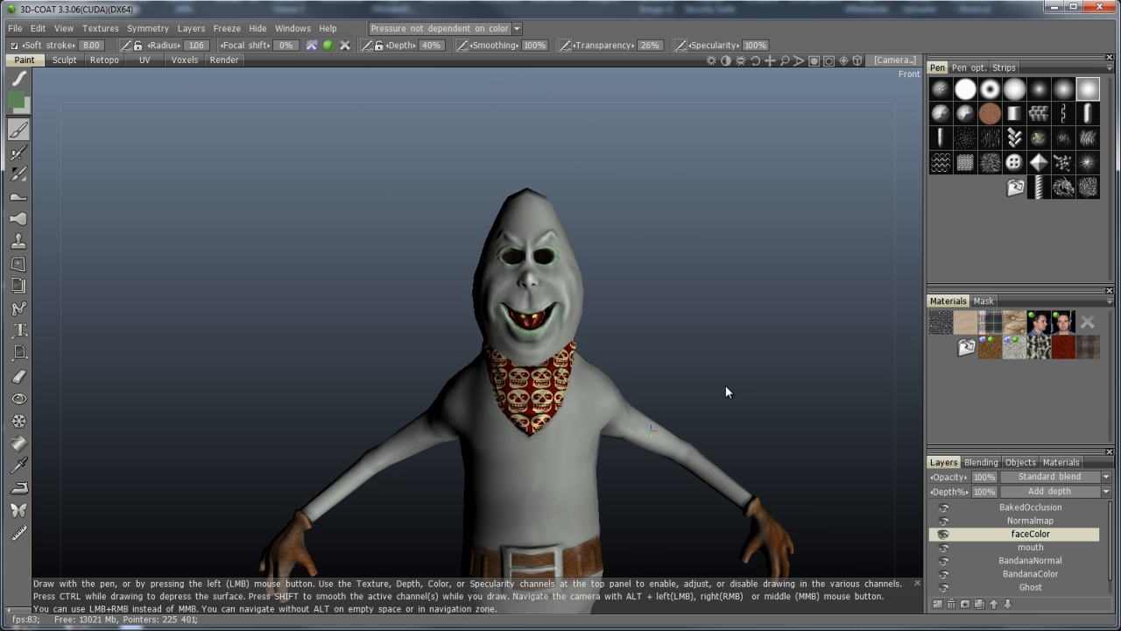
{"action": "mouse_move", "coordinate": [738, 372]}
{"action": "right_mouse_down"}
{"action": "mouse_move", "coordinate": [758, 374]}
{"action": "mouse_move", "coordinate": [748, 354]}
{"action": "right_mouse_up"}
{"action": "middle_click_drag", "start_coordinate": [747, 354], "coordinate": [658, 384]}
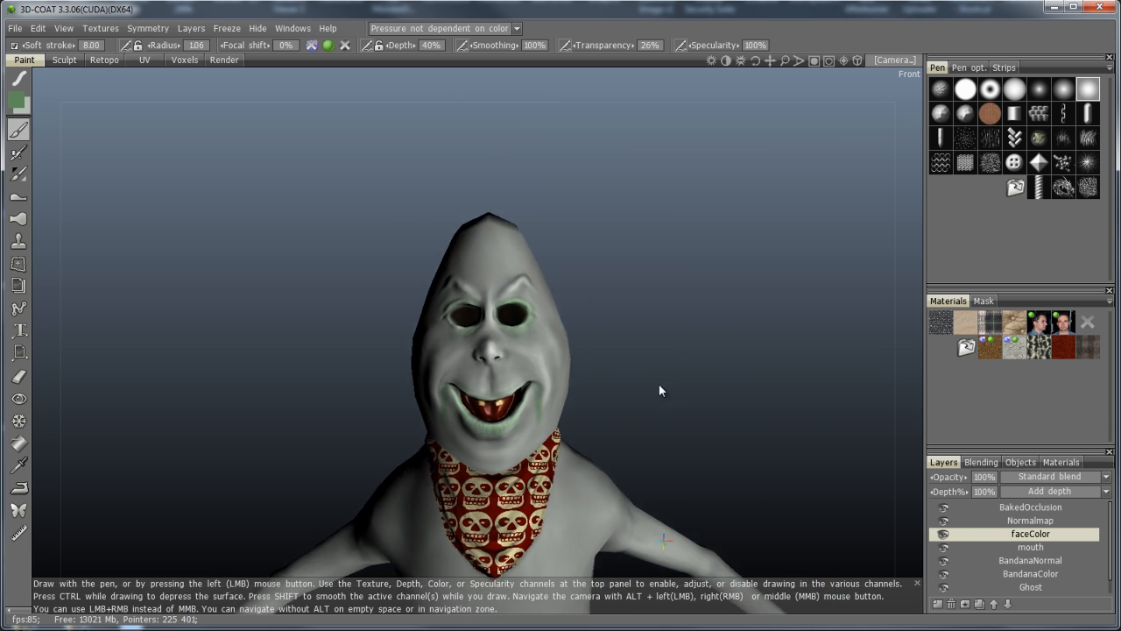
{"action": "scroll", "coordinate": [705, 316], "scroll_direction": "up", "scroll_amount": 6}
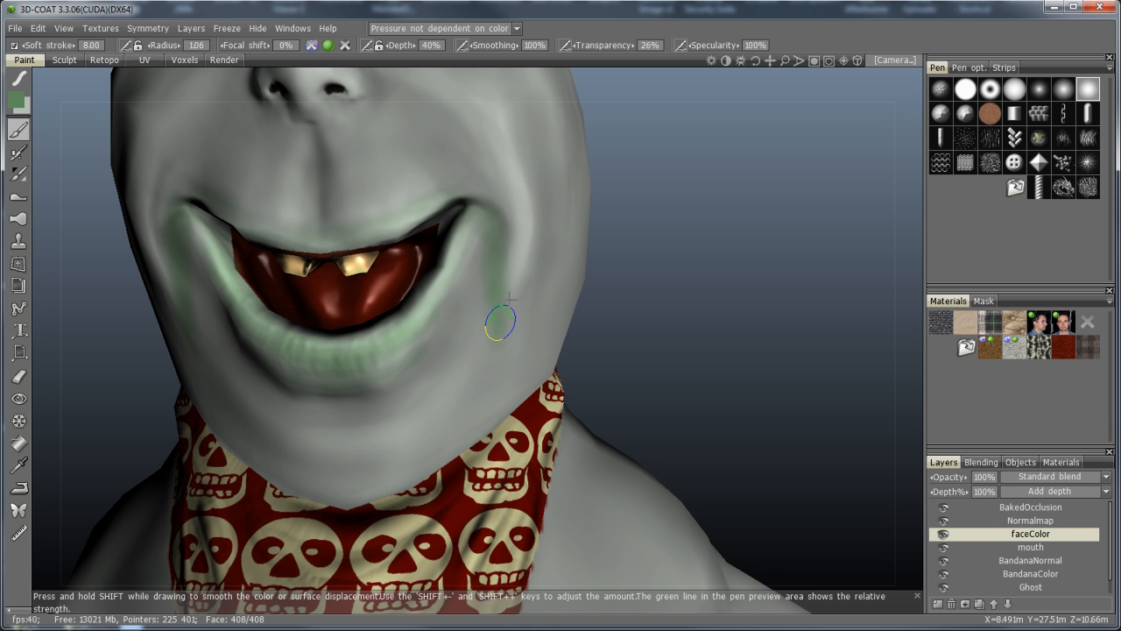
{"action": "left_click_drag", "start_coordinate": [491, 379], "coordinate": [476, 413]}
{"action": "mouse_move", "coordinate": [638, 344]}
{"action": "left_mouse_down"}
{"action": "mouse_move", "coordinate": [737, 362]}
{"action": "mouse_move", "coordinate": [781, 352]}
{"action": "left_mouse_up"}
{"action": "mouse_move", "coordinate": [222, 303]}
{"action": "left_mouse_down"}
{"action": "mouse_move", "coordinate": [201, 384]}
{"action": "mouse_move", "coordinate": [215, 434]}
{"action": "mouse_move", "coordinate": [215, 320]}
{"action": "mouse_move", "coordinate": [236, 411]}
{"action": "mouse_move", "coordinate": [204, 332]}
{"action": "mouse_move", "coordinate": [236, 372]}
{"action": "mouse_move", "coordinate": [221, 221]}
{"action": "left_mouse_up"}
Build up the green along both sides of the lower lip and up to the mouth corners
{"action": "mouse_move", "coordinate": [613, 375]}
{"action": "left_mouse_down"}
{"action": "mouse_move", "coordinate": [690, 379]}
{"action": "mouse_move", "coordinate": [707, 365]}
{"action": "left_mouse_up"}
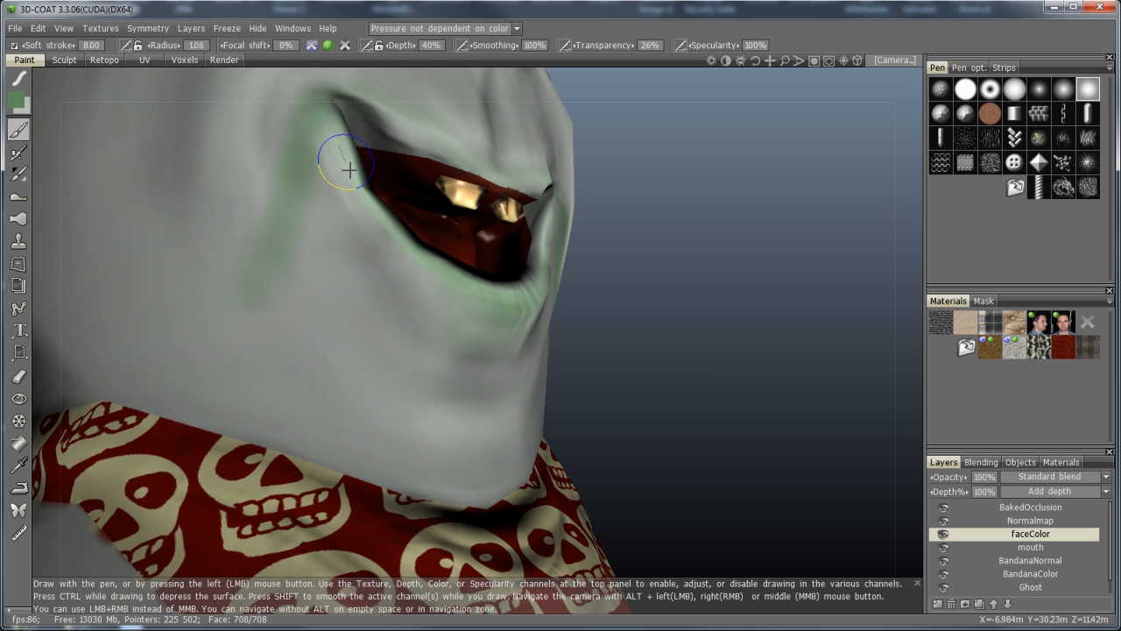
{"action": "mouse_move", "coordinate": [396, 260]}
{"action": "left_mouse_down"}
{"action": "mouse_move", "coordinate": [452, 334]}
{"action": "mouse_move", "coordinate": [473, 327]}
{"action": "left_mouse_up"}
{"action": "mouse_move", "coordinate": [469, 325]}
{"action": "left_mouse_down"}
{"action": "mouse_move", "coordinate": [432, 296]}
{"action": "mouse_move", "coordinate": [331, 154]}
{"action": "mouse_move", "coordinate": [336, 131]}
{"action": "left_mouse_up"}
{"action": "left_click_drag", "start_coordinate": [739, 446], "coordinate": [648, 437]}
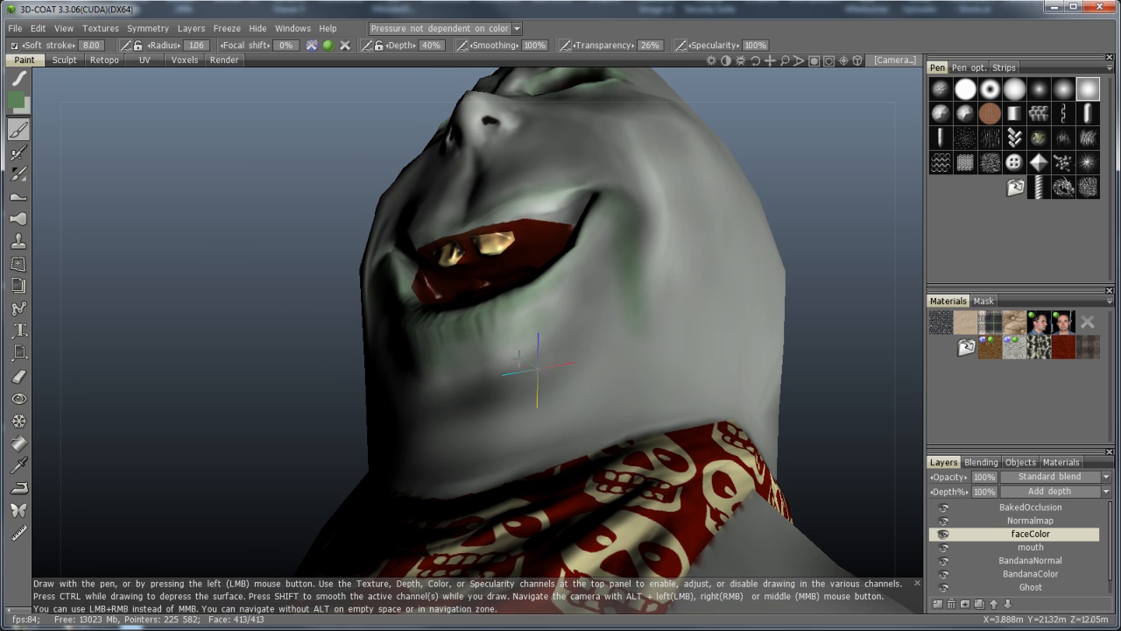
{"action": "left_click_drag", "start_coordinate": [515, 333], "coordinate": [594, 226]}
{"action": "left_click_drag", "start_coordinate": [510, 344], "coordinate": [528, 304]}
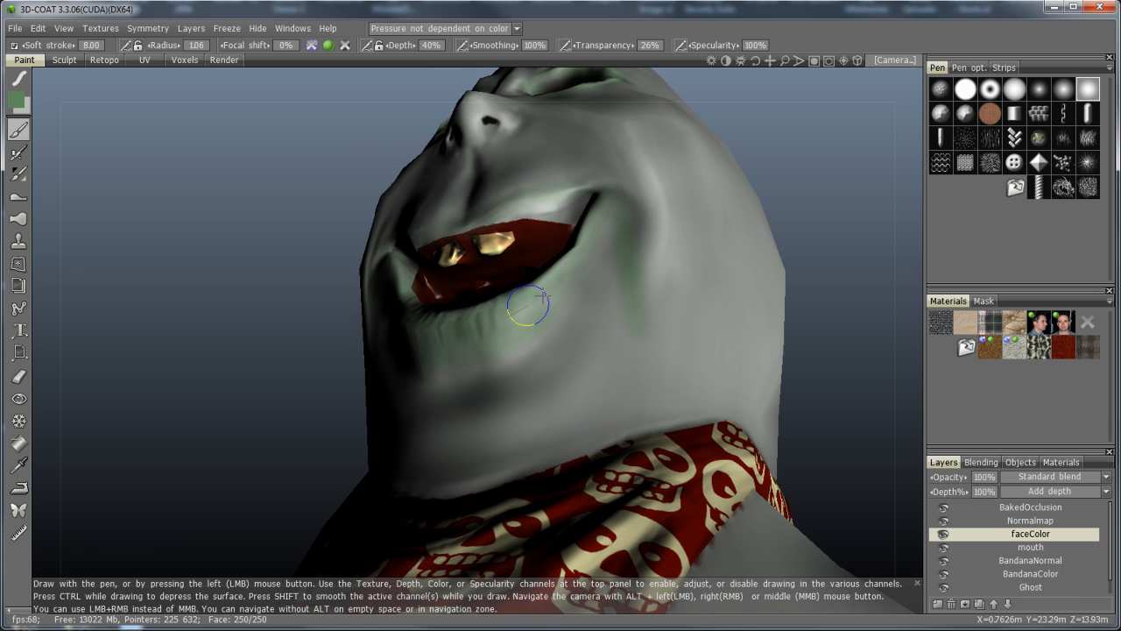
Add a new paint layer directly above faceColor and name it faceNormal
{"action": "left_click_drag", "start_coordinate": [787, 329], "coordinate": [850, 417]}
{"action": "middle_click_drag", "start_coordinate": [850, 417], "coordinate": [849, 398]}
{"action": "right_click_drag", "start_coordinate": [849, 398], "coordinate": [760, 405]}
{"action": "middle_click_drag", "start_coordinate": [760, 404], "coordinate": [693, 379]}
{"action": "mouse_move", "coordinate": [692, 380]}
{"action": "right_mouse_down"}
{"action": "mouse_move", "coordinate": [665, 377]}
{"action": "mouse_move", "coordinate": [681, 377]}
{"action": "right_mouse_up"}
{"action": "left_click_drag", "start_coordinate": [683, 382], "coordinate": [705, 370]}
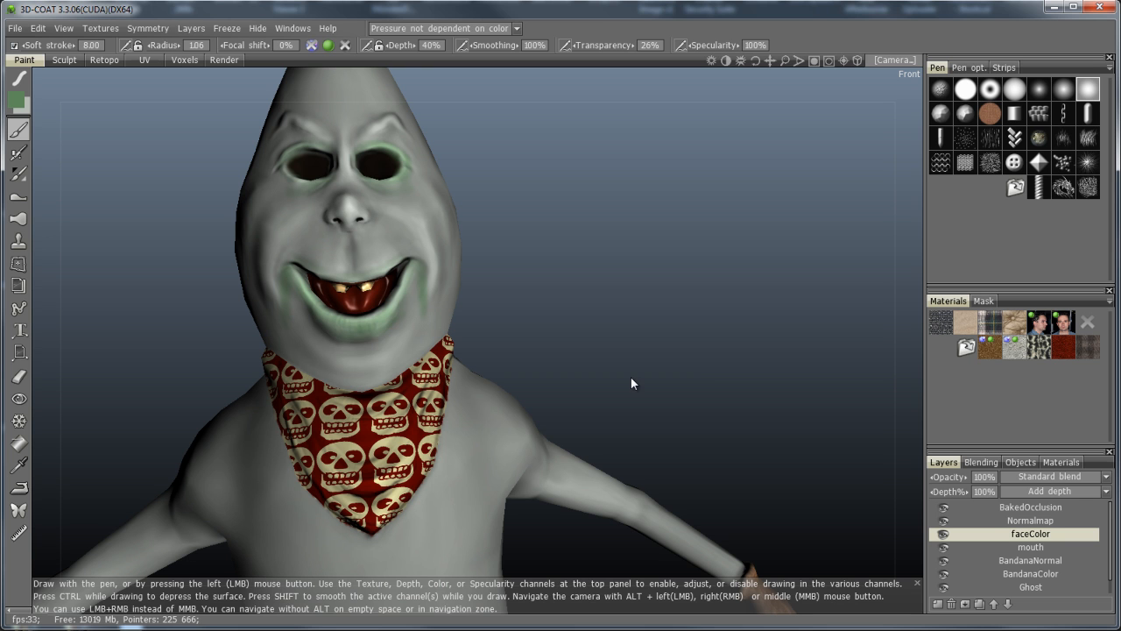
{"action": "left_click", "coordinate": [937, 603]}
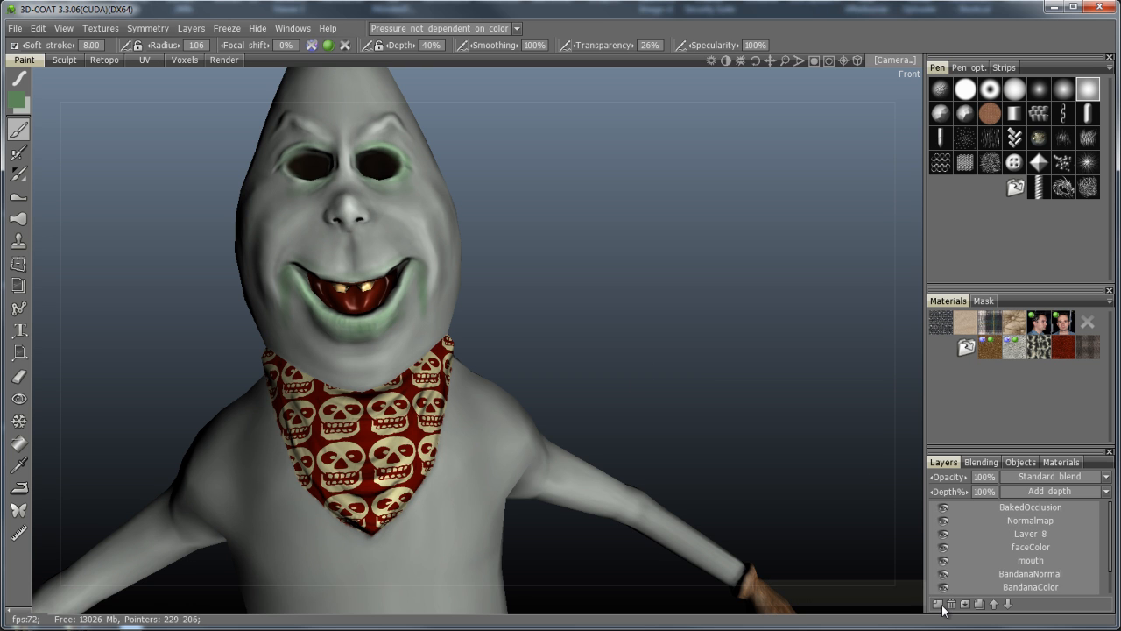
{"action": "double_click", "coordinate": [1025, 533]}
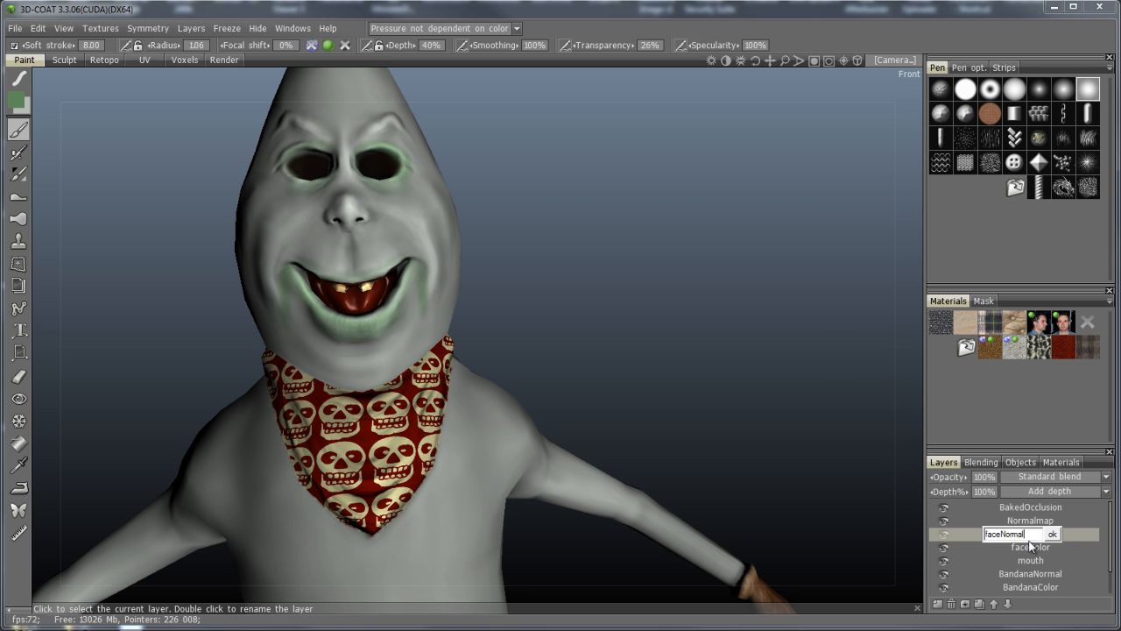
{"action": "type", "text": "faceNormal"}
{"action": "key", "text": "Return"}
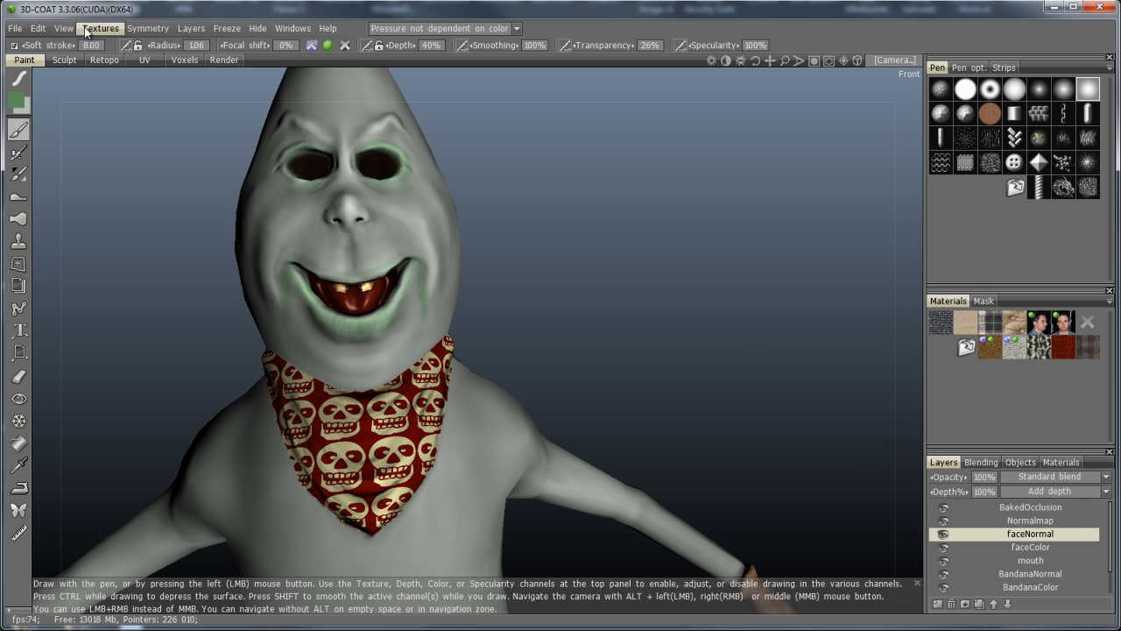
Make the brush affect depth only, with colour painting turned off, and frame the ghost's mouth
{"action": "left_click", "coordinate": [330, 47]}
{"action": "left_click", "coordinate": [312, 46]}
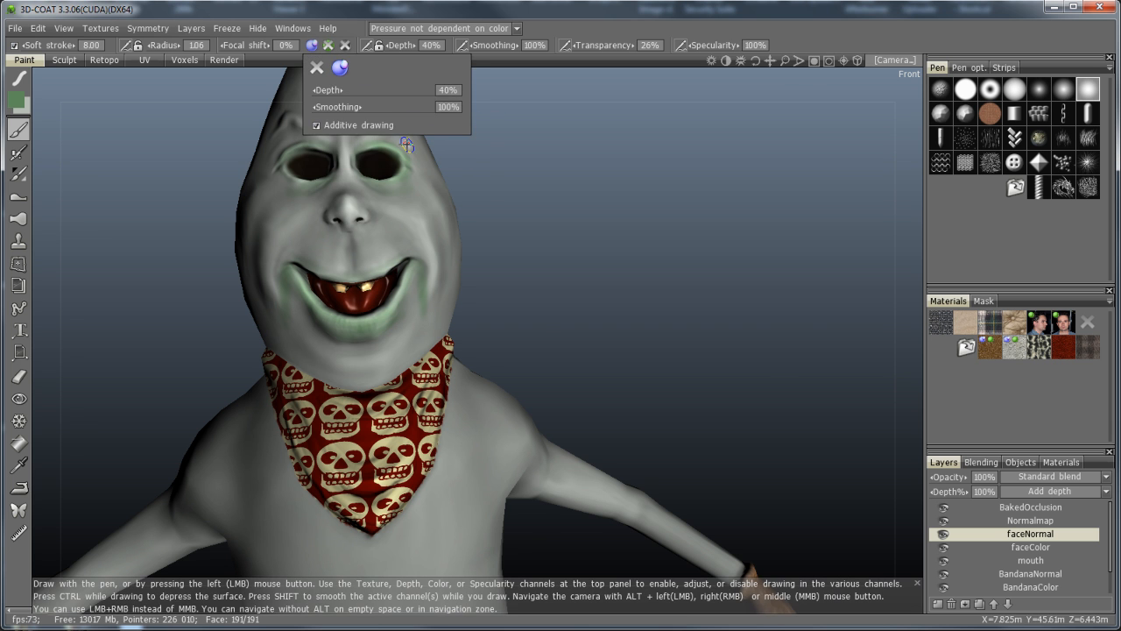
{"action": "scroll", "coordinate": [533, 329], "scroll_direction": "up", "scroll_amount": 10}
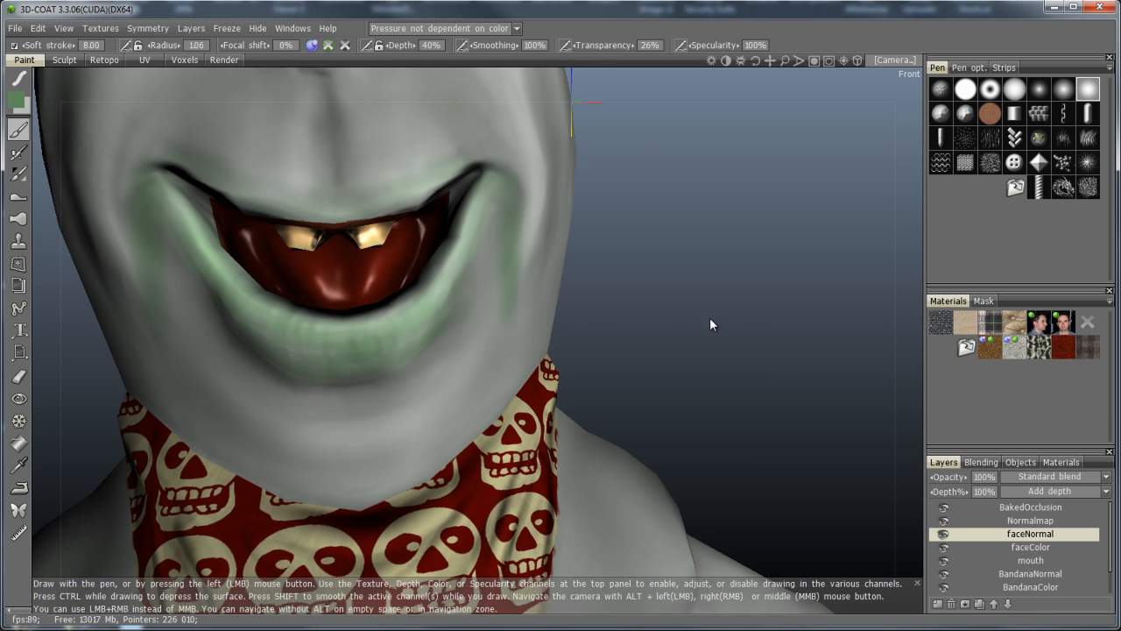
{"action": "middle_click_drag", "start_coordinate": [710, 324], "coordinate": [741, 368]}
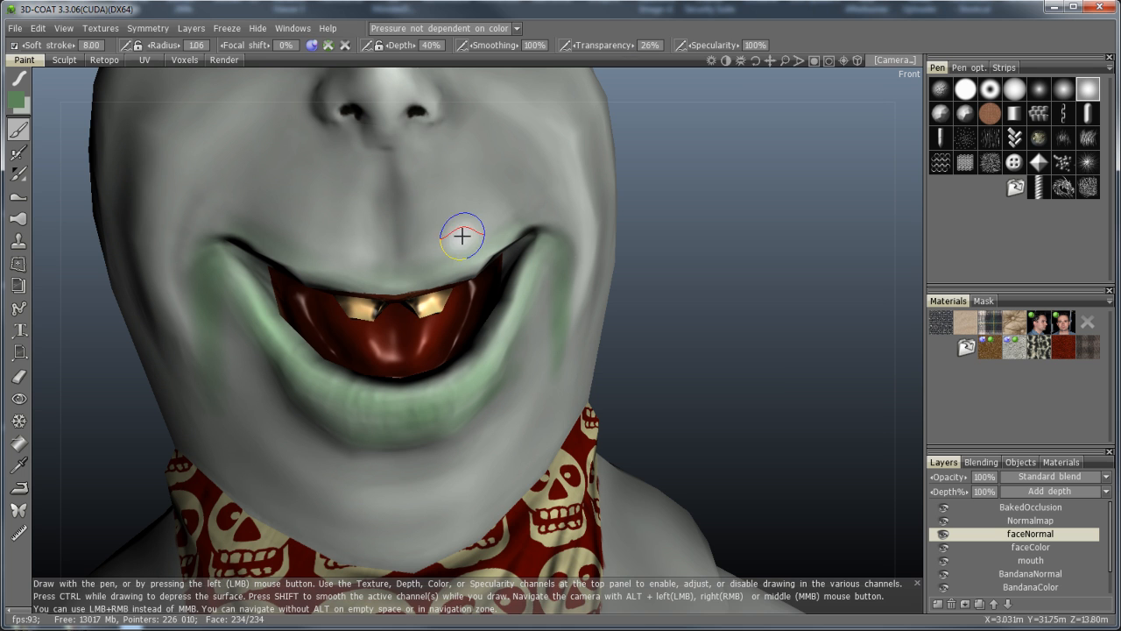
Undo a trial depth stroke on the lower lip and set the brush depth to 18% and radius to 0.42
{"action": "left_click_drag", "start_coordinate": [401, 392], "coordinate": [400, 435]}
{"action": "key", "text": "ctrl+z"}
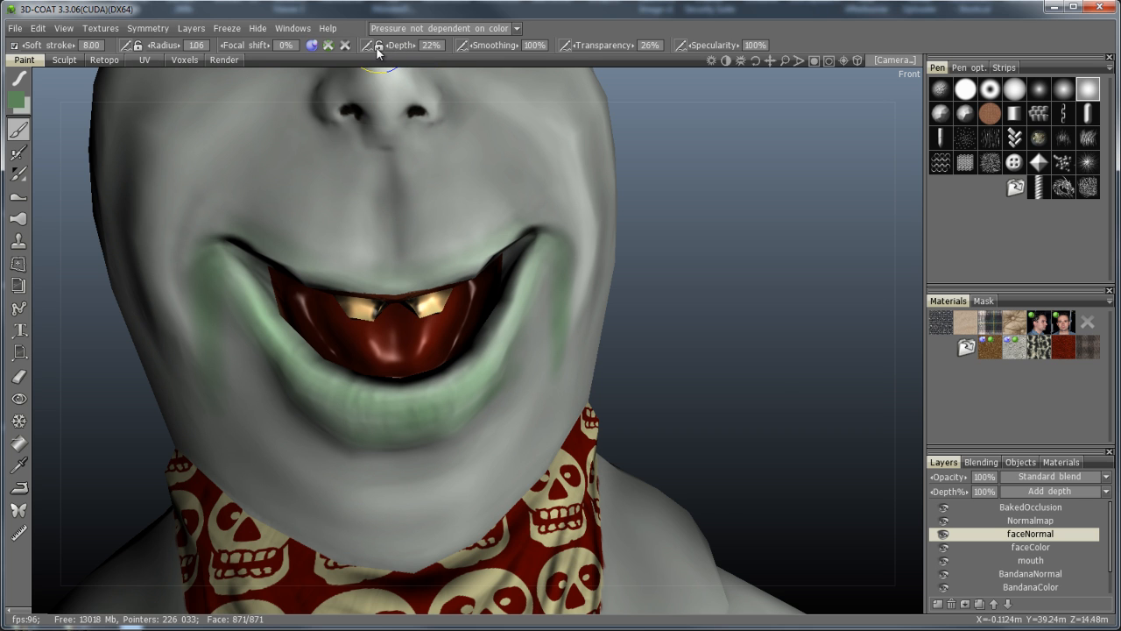
{"action": "left_click", "coordinate": [386, 47]}
{"action": "mouse_move", "coordinate": [414, 403]}
{"action": "right_mouse_down"}
{"action": "mouse_move", "coordinate": [402, 403]}
{"action": "mouse_move", "coordinate": [429, 404]}
{"action": "right_mouse_up"}
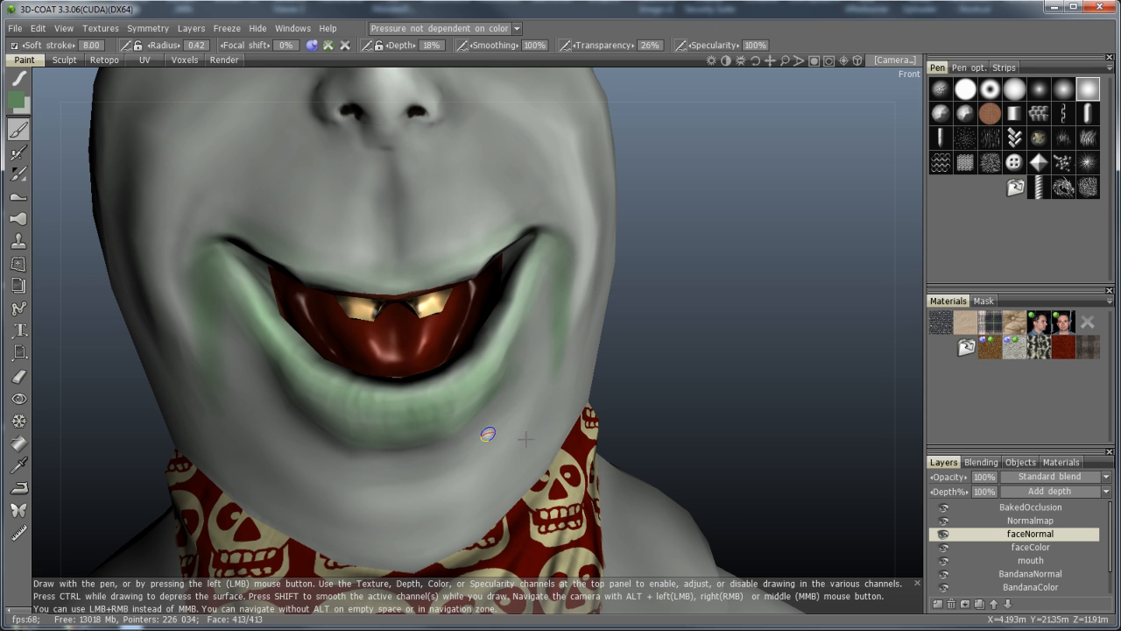
{"action": "left_click_drag", "start_coordinate": [338, 374], "coordinate": [333, 426]}
{"action": "mouse_move", "coordinate": [352, 387]}
{"action": "left_mouse_down"}
{"action": "mouse_move", "coordinate": [353, 438]}
{"action": "mouse_move", "coordinate": [378, 443]}
{"action": "left_mouse_up"}
{"action": "left_click_drag", "start_coordinate": [403, 389], "coordinate": [409, 437]}
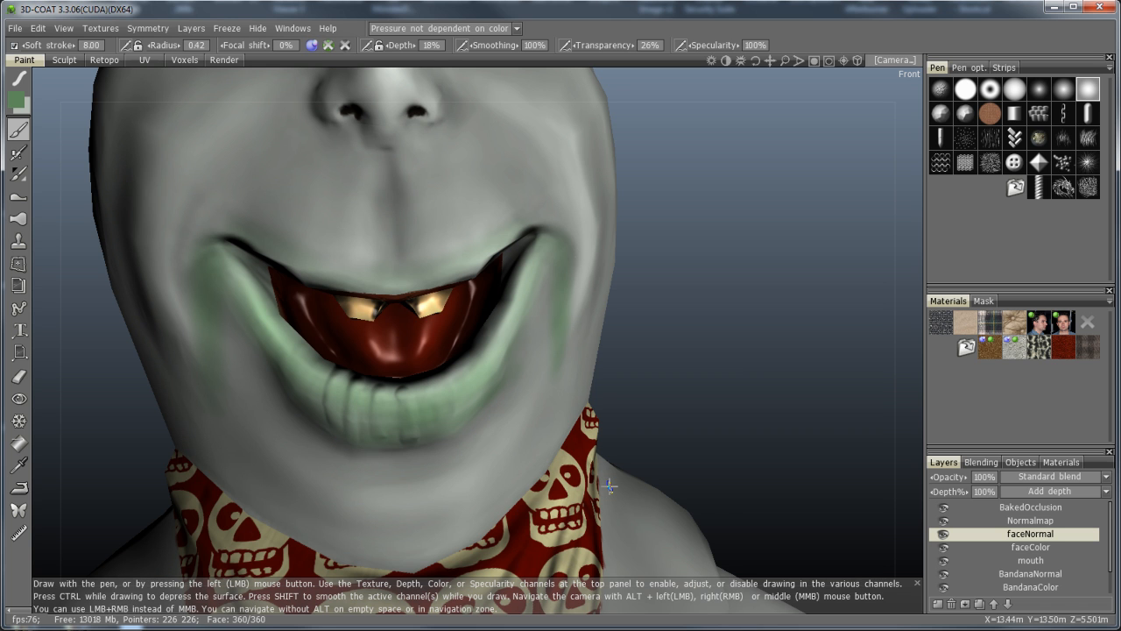
{"action": "key", "text": "ctrl+z"}
{"action": "key", "text": "ctrl+z"}
{"action": "key", "text": "ctrl+z"}
{"action": "key", "text": "ctrl+z"}
{"action": "key", "text": "ctrl+z"}
{"action": "key", "text": "ctrl+z"}
{"action": "key", "text": "ctrl+z"}
{"action": "key", "text": "ctrl+z"}
{"action": "key", "text": "ctrl+z"}
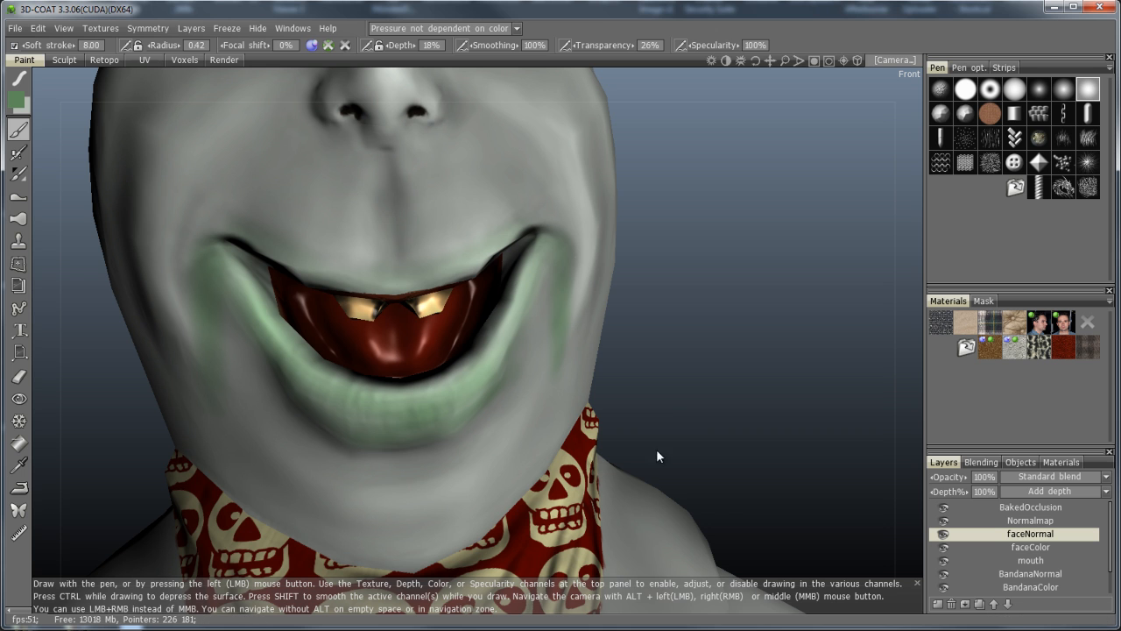
Reduce the brush radius to 0.16 and carve fine vertical creases across the ghost's lower lip
{"action": "right_click_drag", "start_coordinate": [405, 426], "coordinate": [403, 421]}
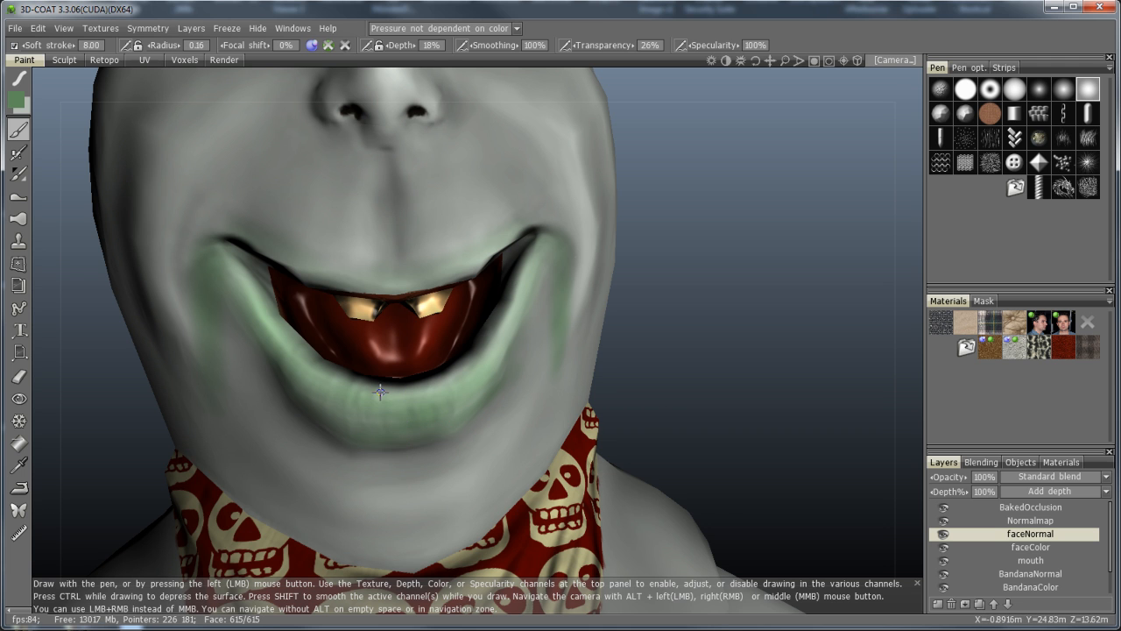
{"action": "left_click_drag", "start_coordinate": [376, 429], "coordinate": [381, 447]}
{"action": "mouse_move", "coordinate": [393, 398]}
{"action": "left_mouse_down"}
{"action": "mouse_move", "coordinate": [400, 438]}
{"action": "mouse_move", "coordinate": [416, 426]}
{"action": "mouse_move", "coordinate": [429, 440]}
{"action": "left_mouse_up"}
{"action": "left_click_drag", "start_coordinate": [451, 382], "coordinate": [459, 429]}
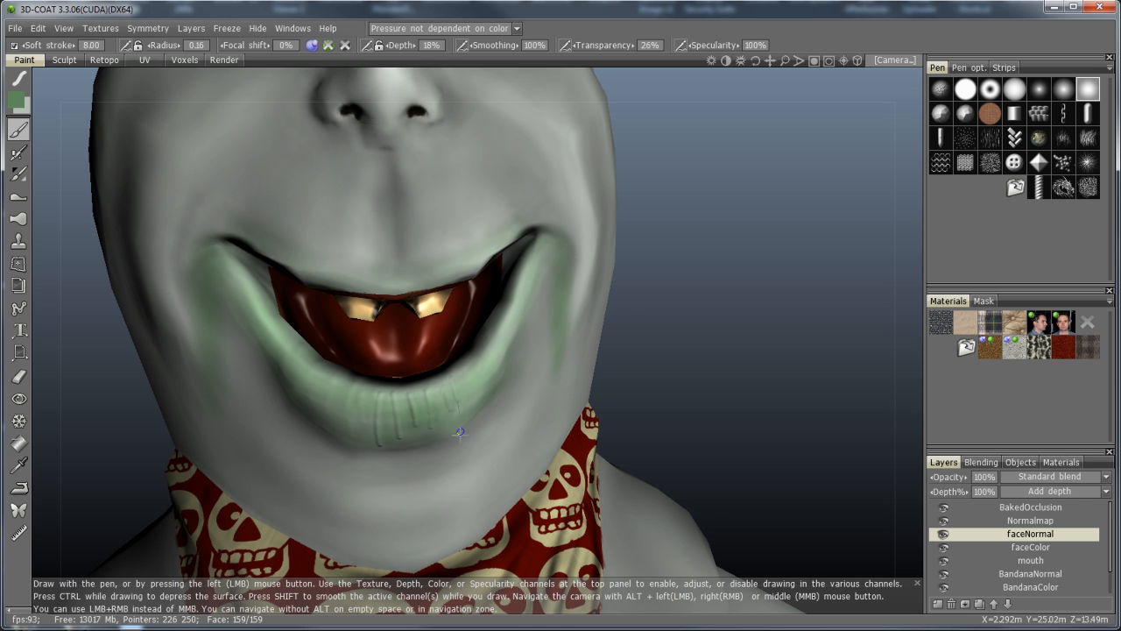
{"action": "mouse_move", "coordinate": [362, 385]}
{"action": "left_mouse_down"}
{"action": "mouse_move", "coordinate": [359, 426]}
{"action": "mouse_move", "coordinate": [330, 404]}
{"action": "left_mouse_up"}
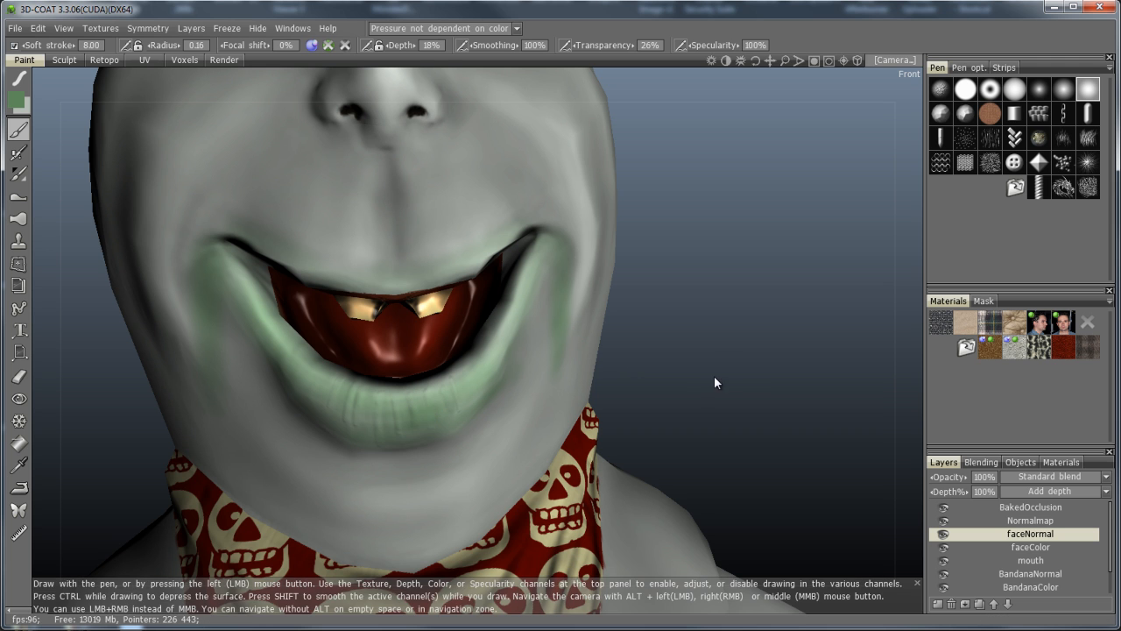
Stamp fine skin pores onto both cheeks, using the speckled alpha with the rotatable square stroke mode
{"action": "left_click_drag", "start_coordinate": [696, 383], "coordinate": [720, 534]}
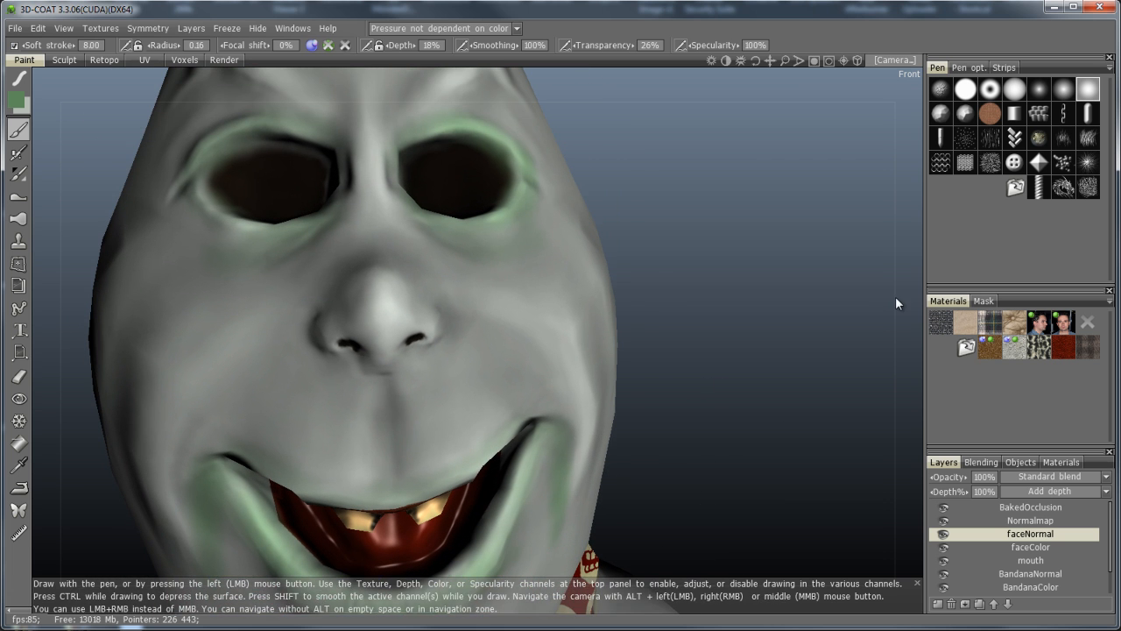
{"action": "left_click", "coordinate": [966, 139]}
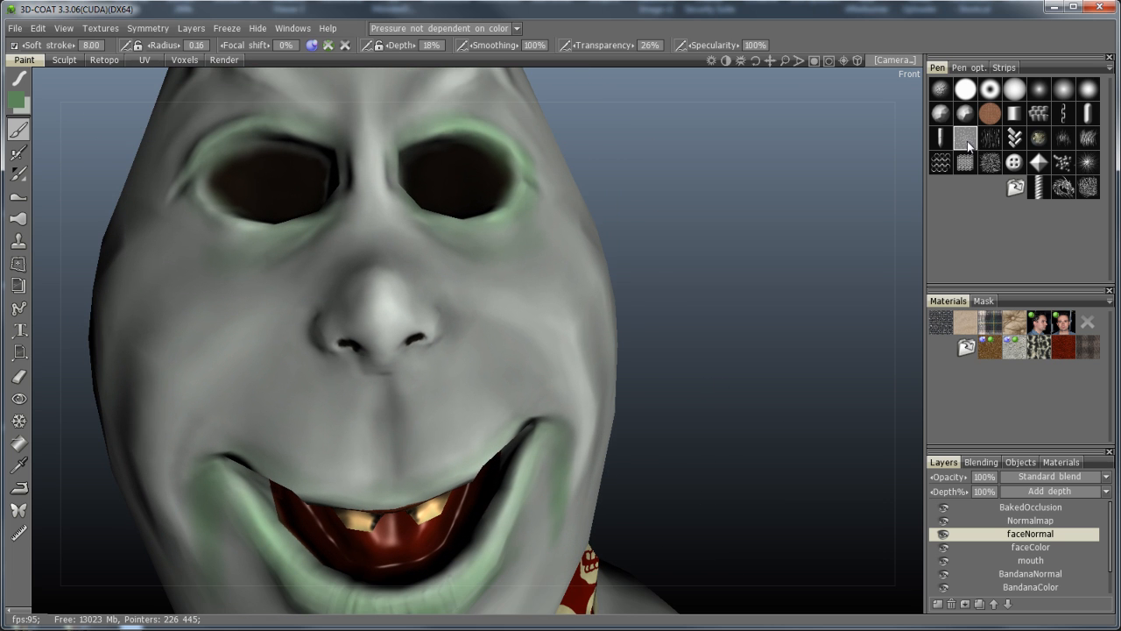
{"action": "mouse_move", "coordinate": [22, 83]}
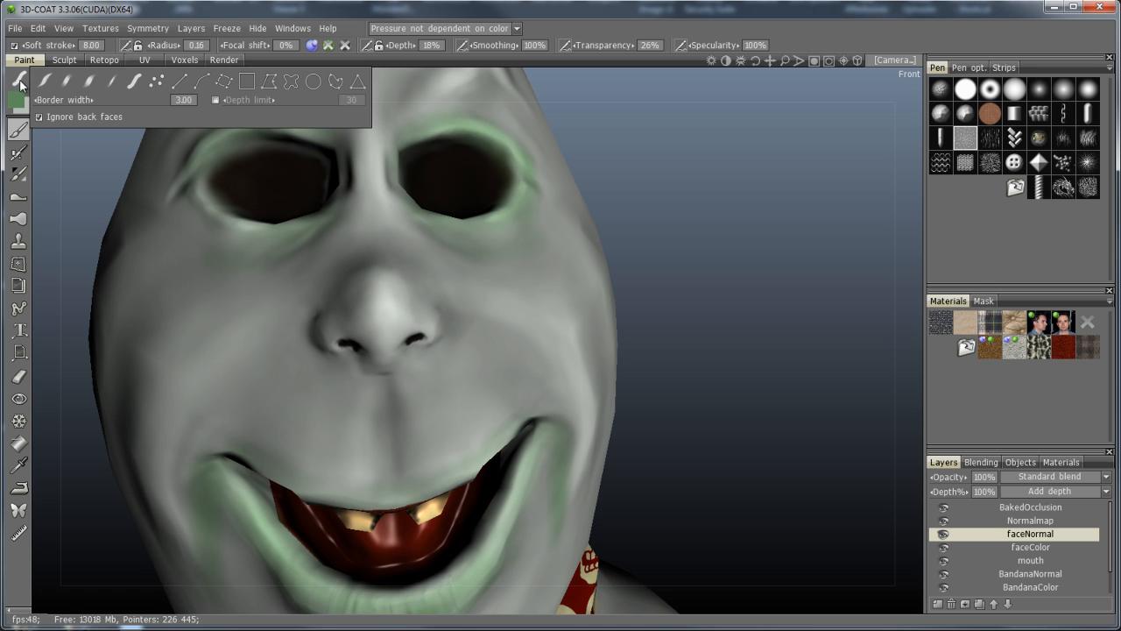
{"action": "left_click", "coordinate": [226, 82]}
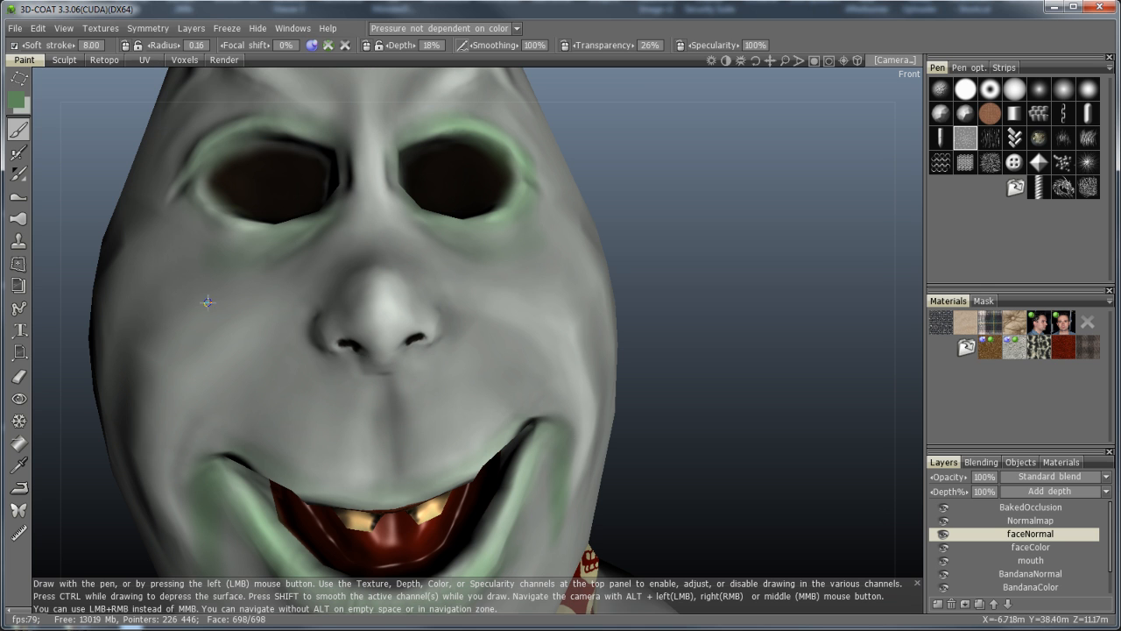
{"action": "left_click_drag", "start_coordinate": [212, 305], "coordinate": [310, 310]}
{"action": "key", "text": "ctrl+z"}
{"action": "right_click_drag", "start_coordinate": [218, 312], "coordinate": [223, 320]}
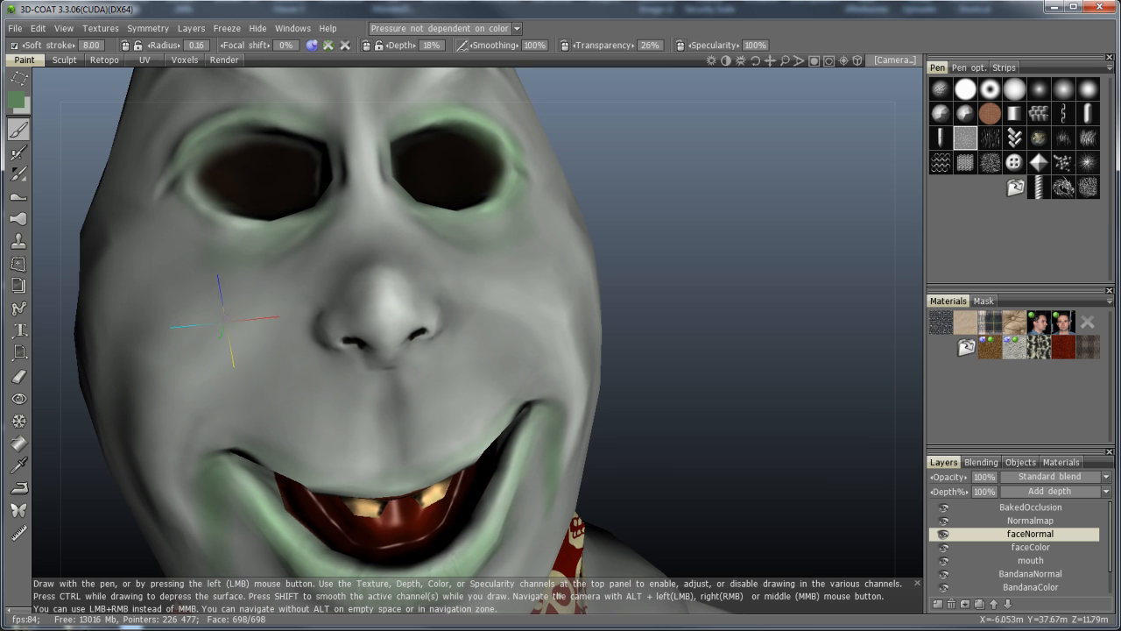
{"action": "left_click_drag", "start_coordinate": [235, 340], "coordinate": [235, 338]}
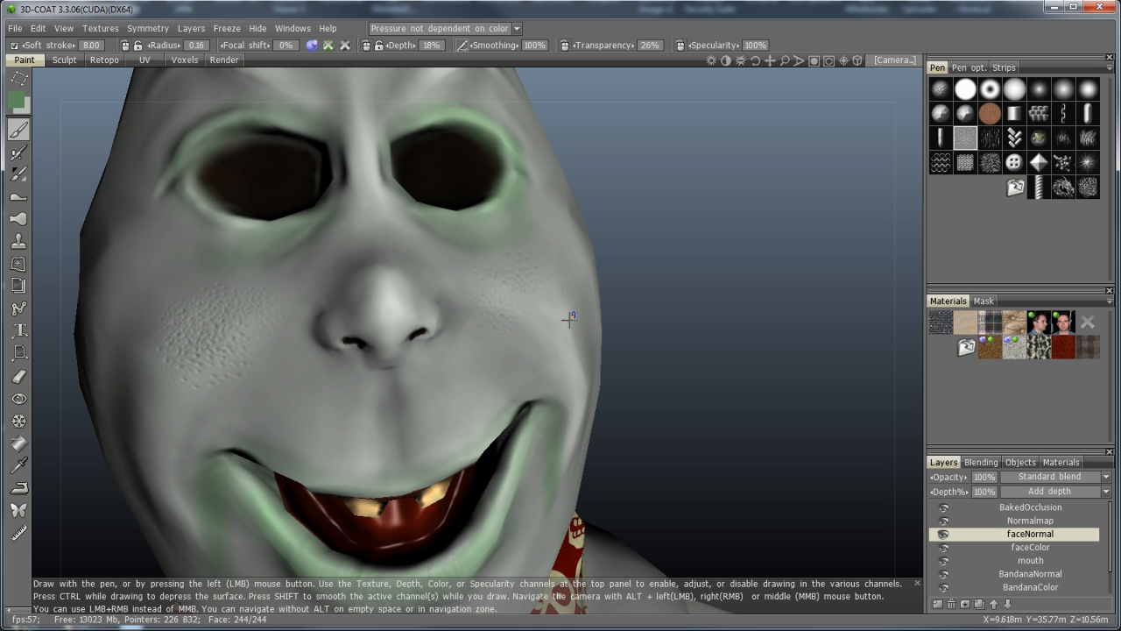
Extend the stamped pore texture across both cheeks toward the sides of the nose
{"action": "left_click_drag", "start_coordinate": [711, 392], "coordinate": [621, 341]}
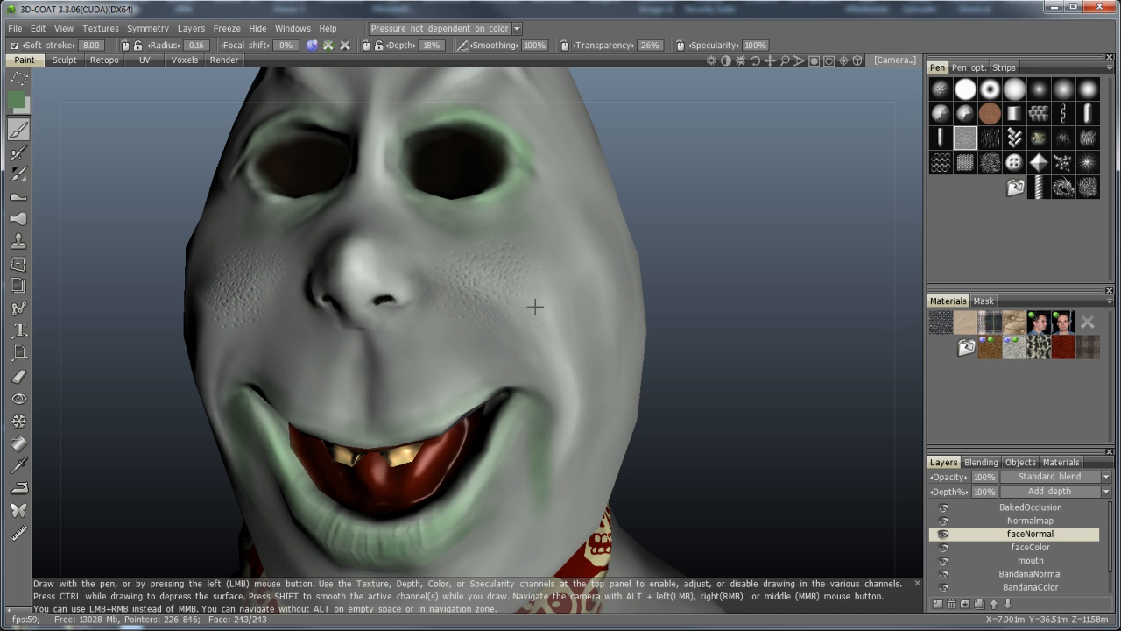
{"action": "left_click_drag", "start_coordinate": [692, 312], "coordinate": [718, 307]}
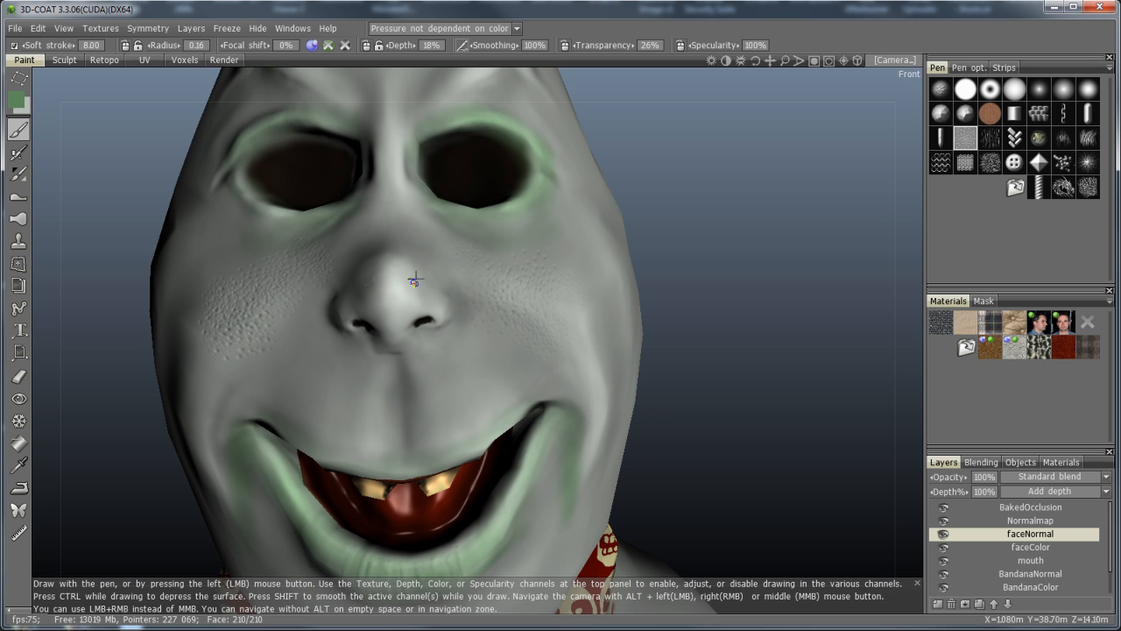
{"action": "left_click_drag", "start_coordinate": [554, 347], "coordinate": [594, 383], "text": "alt"}
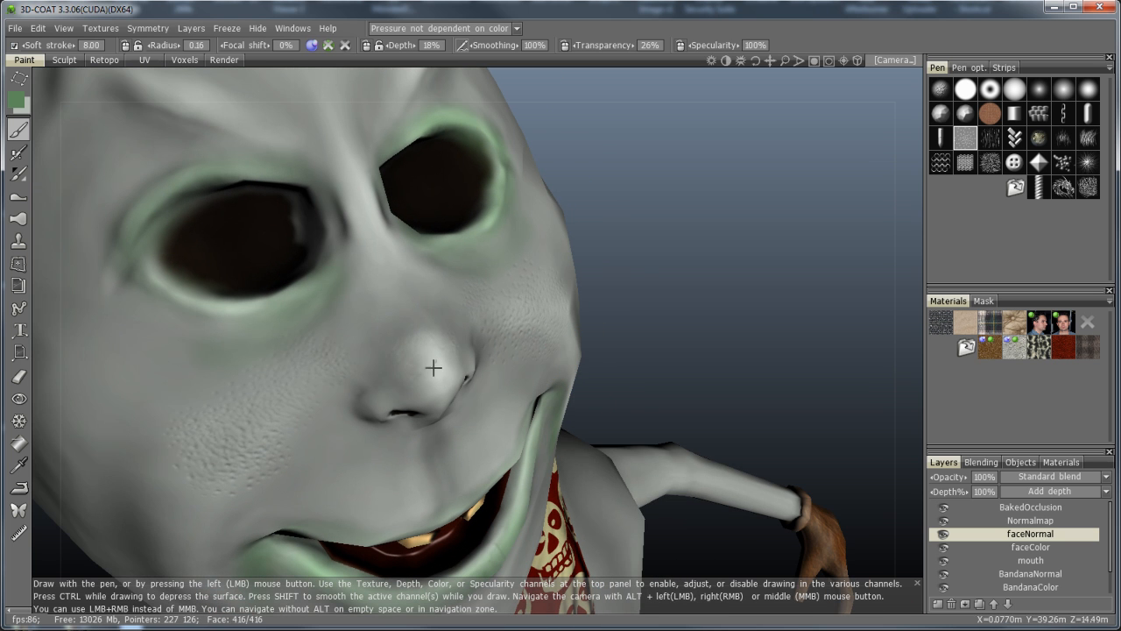
{"action": "left_click_drag", "start_coordinate": [576, 444], "coordinate": [543, 423], "text": "alt"}
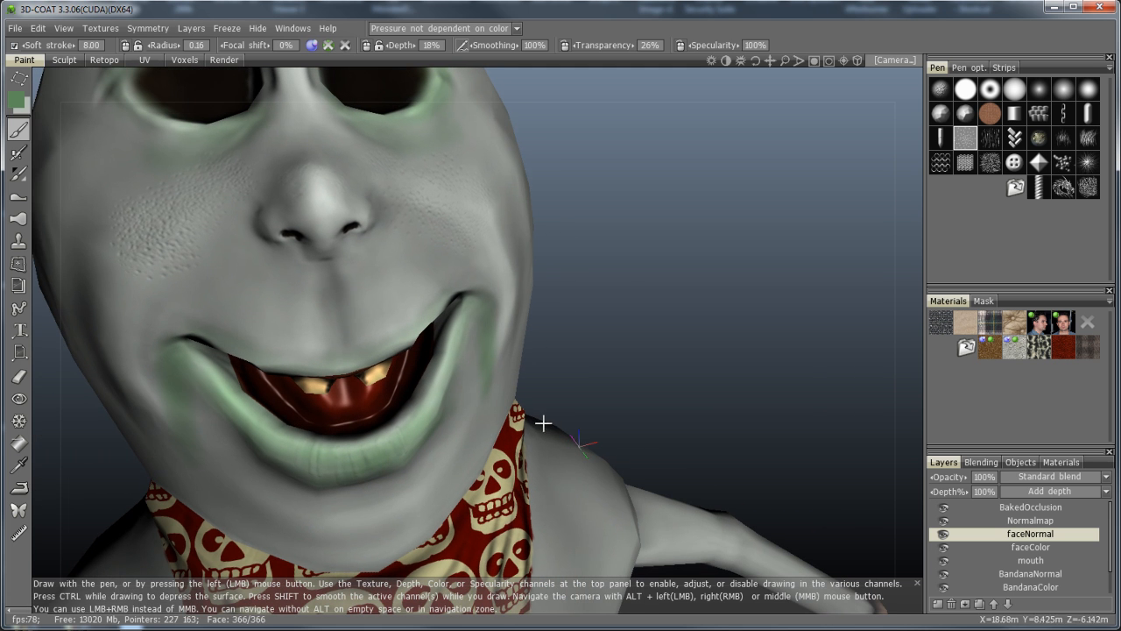
{"action": "left_click_drag", "start_coordinate": [626, 285], "coordinate": [694, 382], "text": "alt"}
{"action": "scroll", "coordinate": [673, 327], "scroll_direction": "down", "scroll_amount": 1}
{"action": "scroll", "coordinate": [683, 327], "scroll_direction": "up", "scroll_amount": 8}
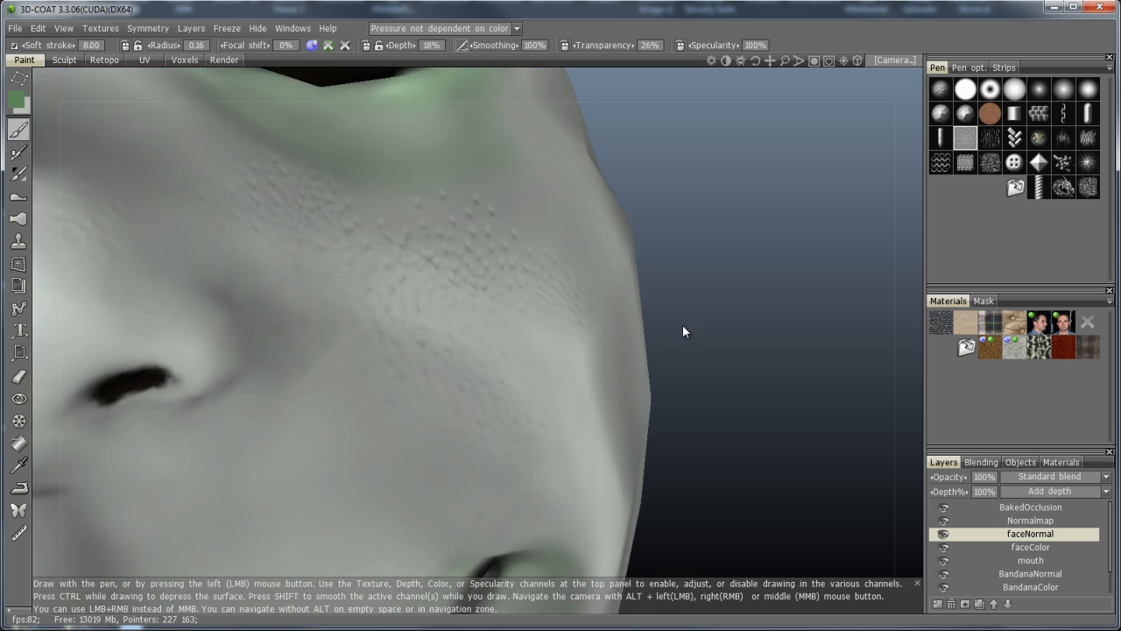
{"action": "scroll", "coordinate": [676, 328], "scroll_direction": "down", "scroll_amount": 7}
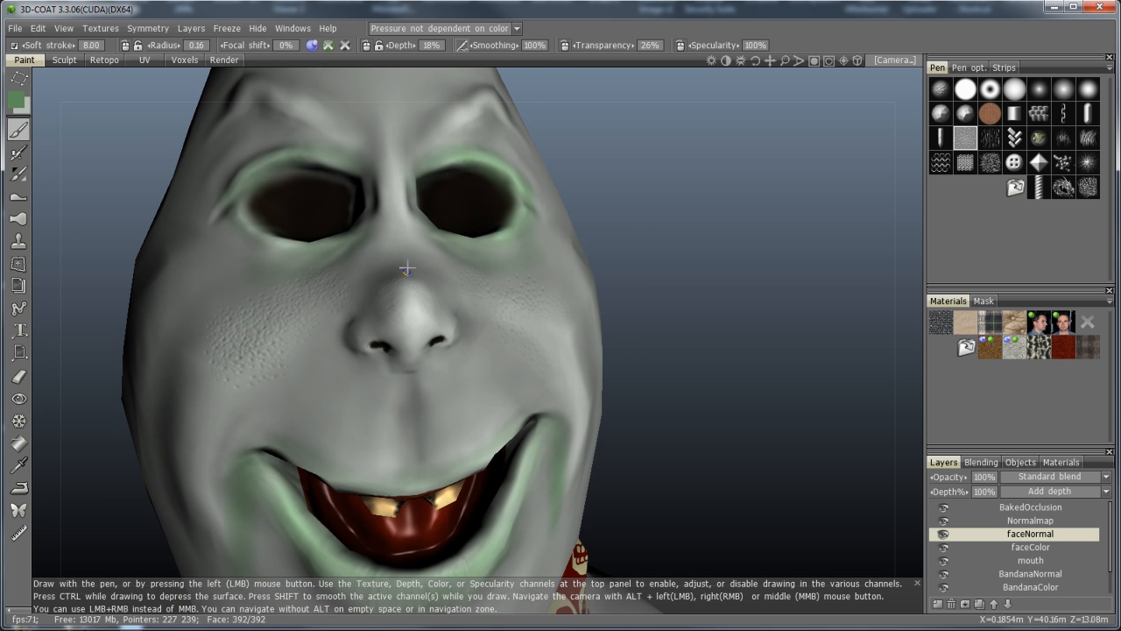
Stamp faint pore detail around the nose and blend it into the neighbouring cheek texture
{"action": "left_click_drag", "start_coordinate": [740, 368], "coordinate": [663, 381]}
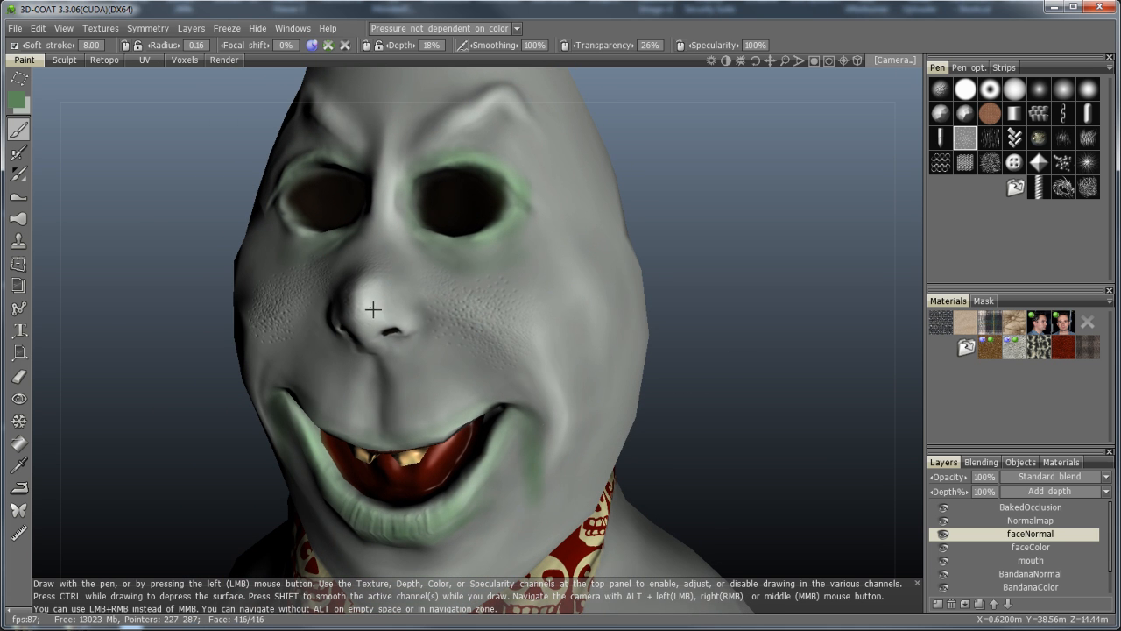
{"action": "left_click_drag", "start_coordinate": [692, 371], "coordinate": [800, 356]}
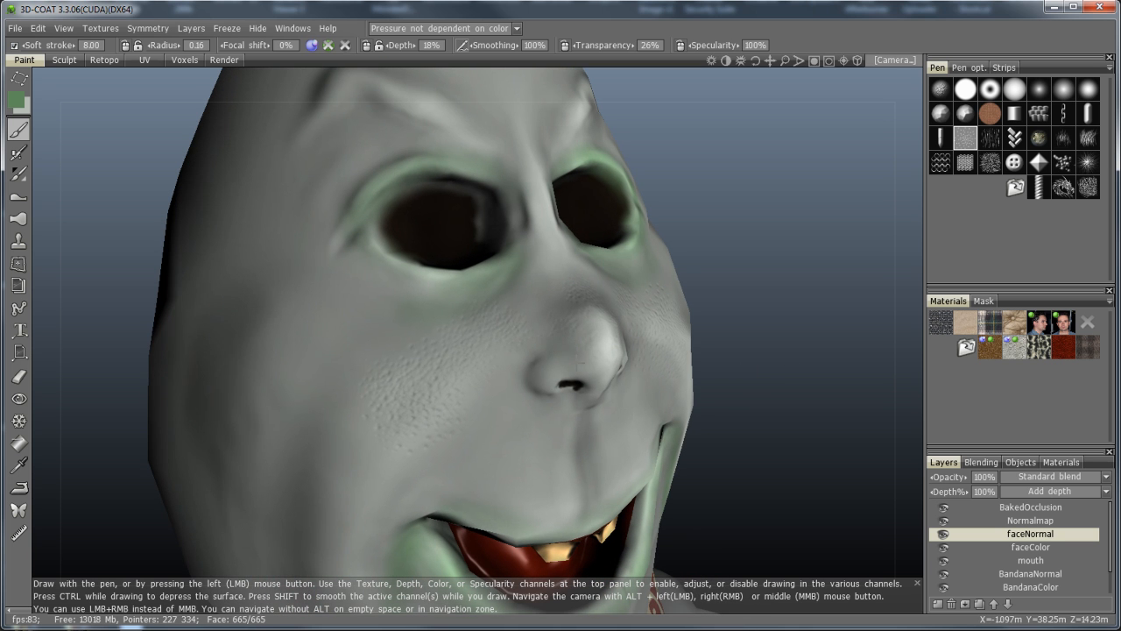
{"action": "left_click_drag", "start_coordinate": [787, 388], "coordinate": [732, 386]}
{"action": "right_click_drag", "start_coordinate": [801, 365], "coordinate": [773, 377]}
{"action": "mouse_move", "coordinate": [773, 377]}
{"action": "left_mouse_down"}
{"action": "mouse_move", "coordinate": [744, 380]}
{"action": "mouse_move", "coordinate": [756, 379]}
{"action": "left_mouse_up"}
{"action": "right_click_drag", "start_coordinate": [756, 379], "coordinate": [769, 380]}
{"action": "middle_click_drag", "start_coordinate": [769, 380], "coordinate": [623, 323]}
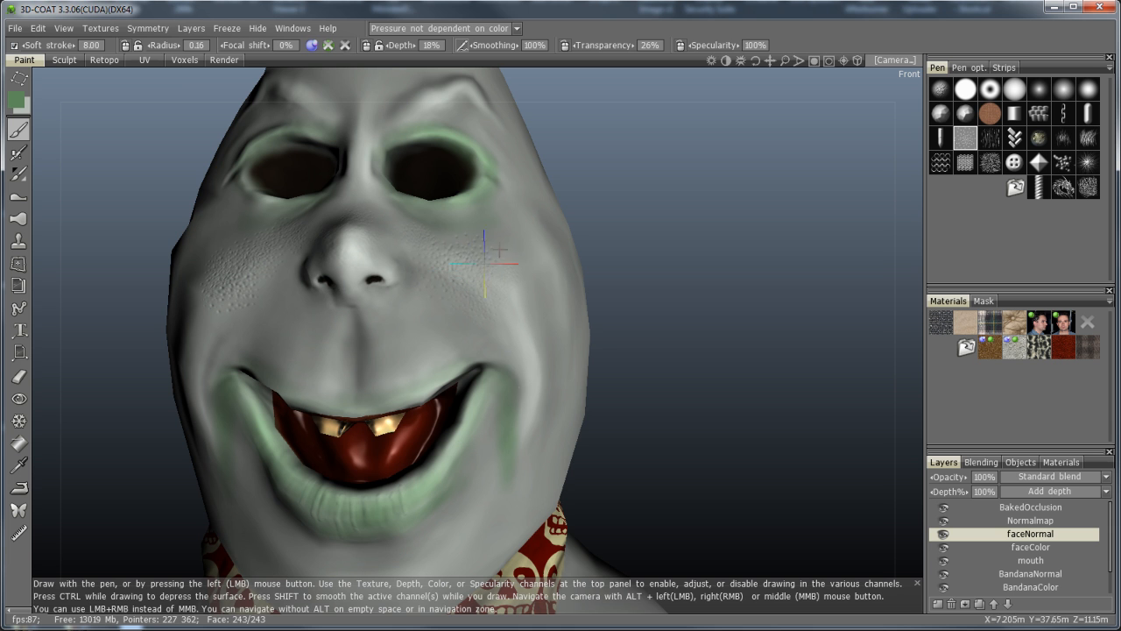
Add more pore stamps over the nose bridge and the inner cheeks below the eyes
{"action": "left_click_drag", "start_coordinate": [643, 325], "coordinate": [674, 351]}
{"action": "scroll", "coordinate": [663, 357], "scroll_direction": "down", "scroll_amount": 5}
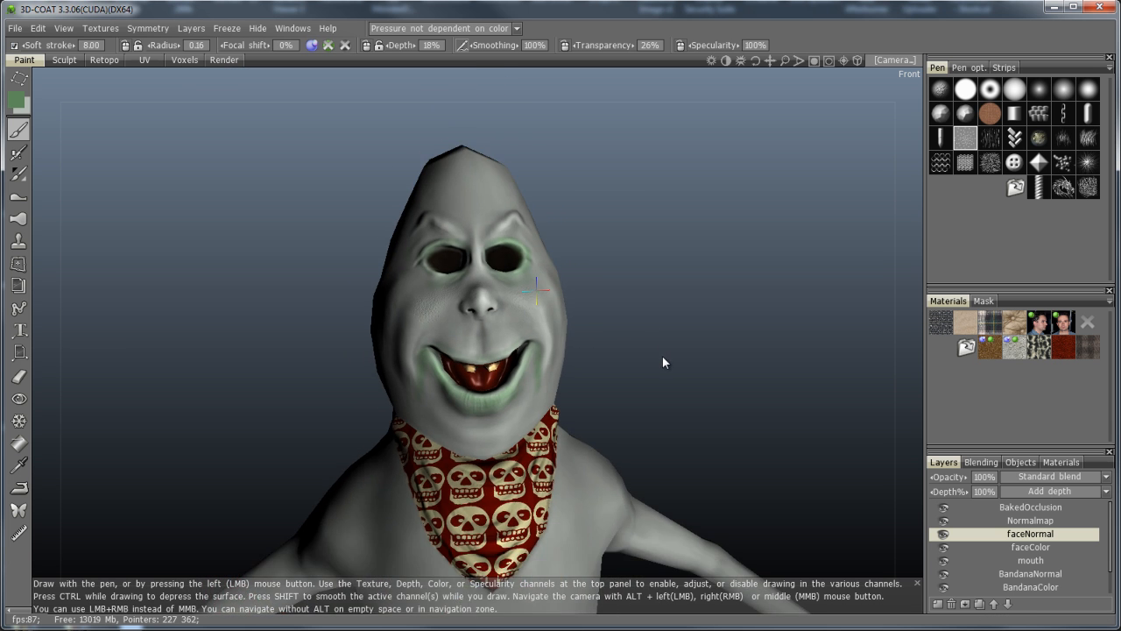
{"action": "scroll", "coordinate": [670, 356], "scroll_direction": "up", "scroll_amount": 5}
{"action": "scroll", "coordinate": [629, 349], "scroll_direction": "up", "scroll_amount": 3}
{"action": "scroll", "coordinate": [628, 352], "scroll_direction": "down", "scroll_amount": 3}
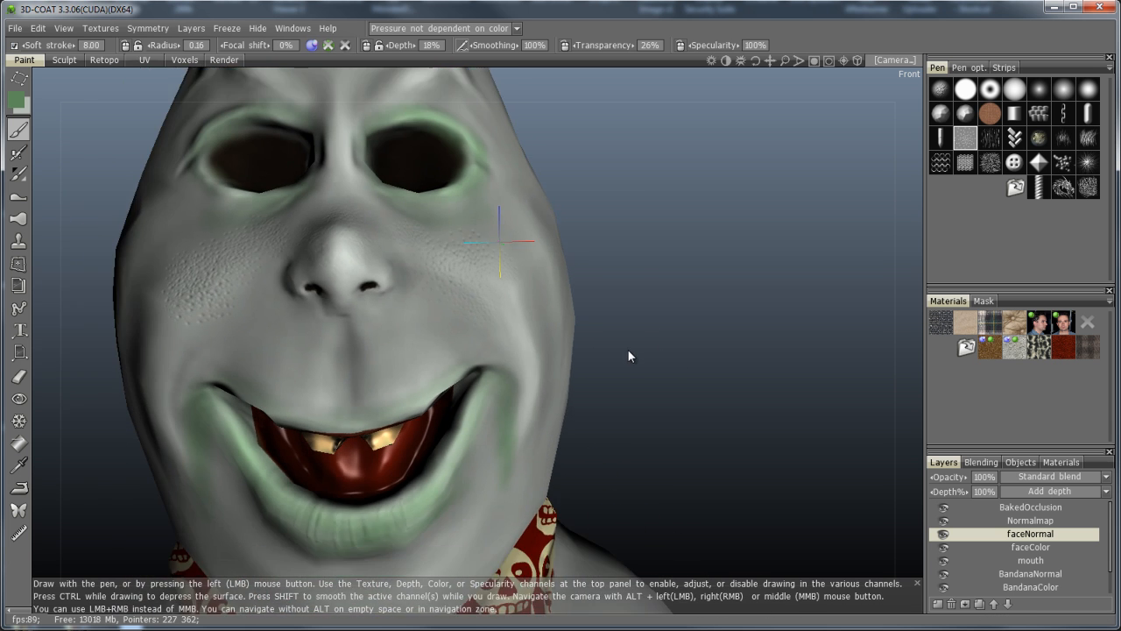
{"action": "scroll", "coordinate": [627, 350], "scroll_direction": "up", "scroll_amount": 1}
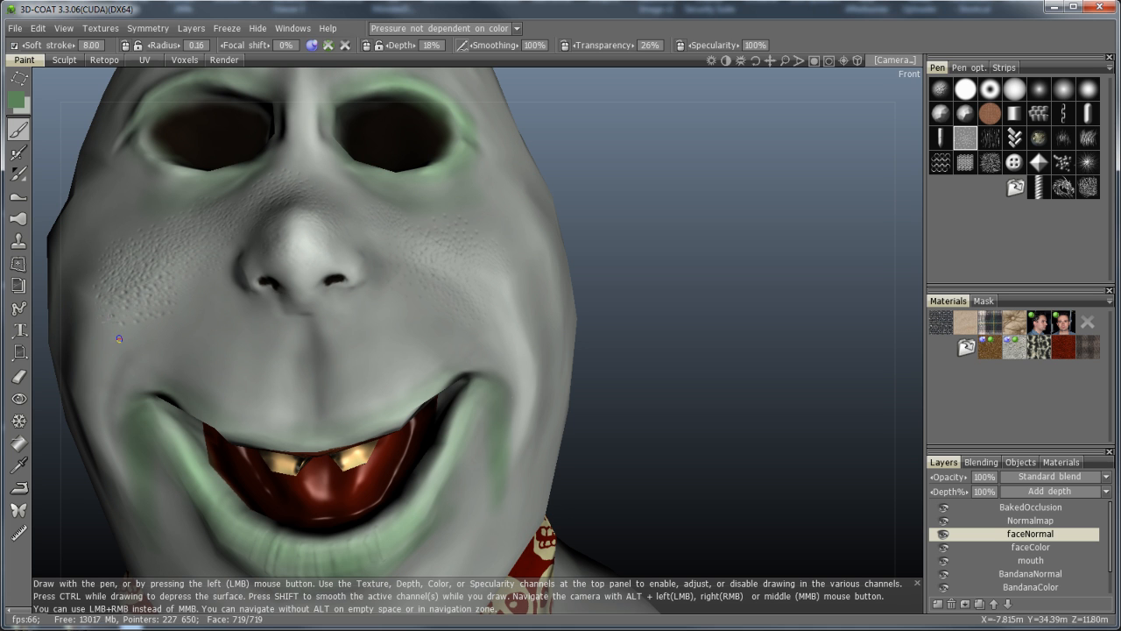
Inspect the textured face and then the whole ghost figure from the front
{"action": "left_click_drag", "start_coordinate": [267, 319], "coordinate": [394, 333], "text": "alt"}
{"action": "right_click_drag", "start_coordinate": [475, 339], "coordinate": [588, 408], "text": "alt"}
{"action": "left_click_drag", "start_coordinate": [701, 445], "coordinate": [617, 410], "text": "alt"}
{"action": "right_click_drag", "start_coordinate": [762, 459], "coordinate": [605, 385], "text": "alt"}
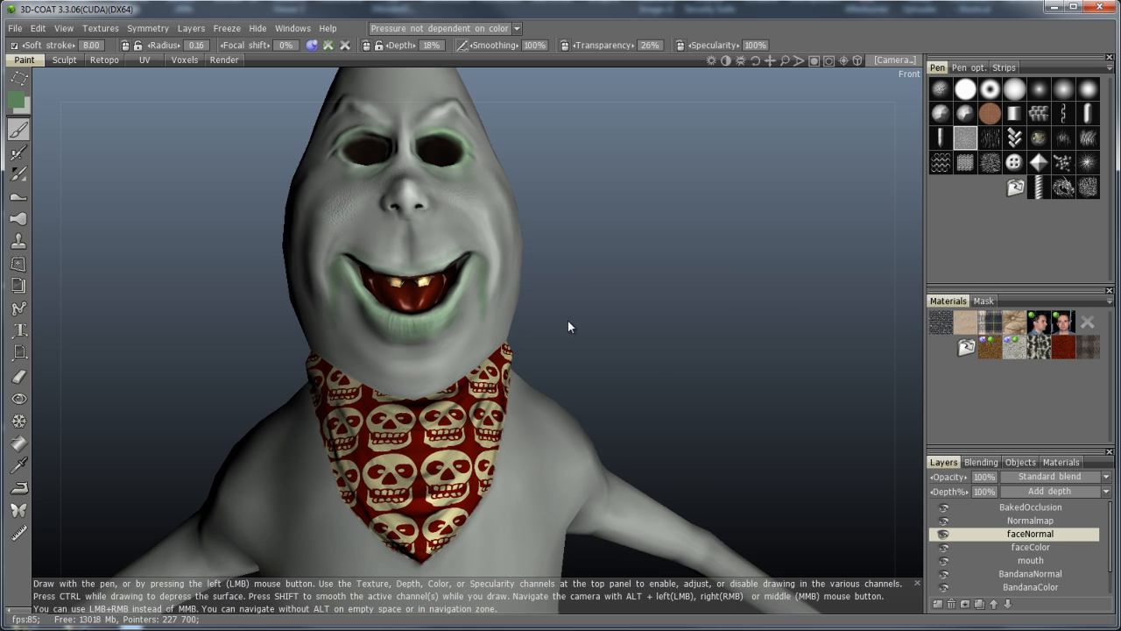
{"action": "right_click_drag", "start_coordinate": [567, 321], "coordinate": [638, 356], "text": "alt"}
{"action": "middle_click_drag", "start_coordinate": [638, 357], "coordinate": [558, 351], "text": "alt"}
{"action": "right_click_drag", "start_coordinate": [621, 363], "coordinate": [565, 393], "text": "alt"}
{"action": "middle_click_drag", "start_coordinate": [571, 407], "coordinate": [553, 512], "text": "alt"}
{"action": "mouse_move", "coordinate": [702, 412]}
{"action": "left_mouse_down", "text": "alt"}
{"action": "mouse_move", "coordinate": [614, 430]}
{"action": "mouse_move", "coordinate": [400, 377]}
{"action": "mouse_move", "coordinate": [654, 407]}
{"action": "mouse_move", "coordinate": [706, 383]}
{"action": "mouse_move", "coordinate": [730, 400]}
{"action": "mouse_move", "coordinate": [698, 418]}
{"action": "left_mouse_up", "text": "alt"}
{"action": "mouse_move", "coordinate": [593, 507]}
{"action": "left_mouse_down", "text": "alt"}
{"action": "mouse_move", "coordinate": [592, 493]}
{"action": "mouse_move", "coordinate": [599, 512]}
{"action": "left_mouse_up", "text": "alt"}
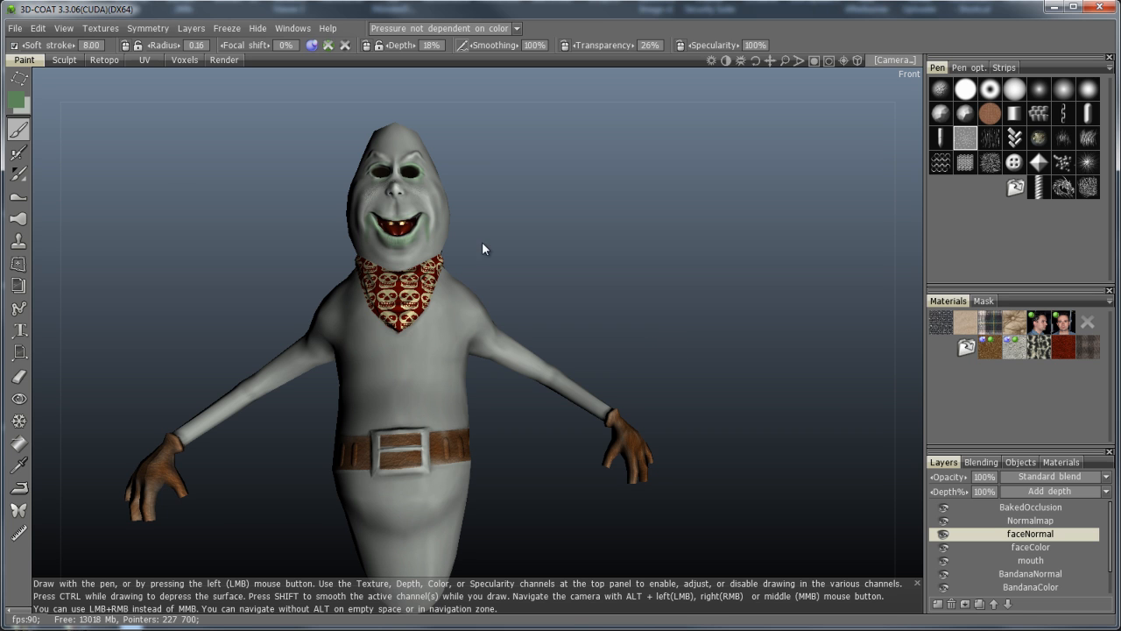
Start exporting the ghost model in obj format, overwriting the existing ghostFinal.obj in the GhostFinal folder
{"action": "left_click", "coordinate": [17, 29]}
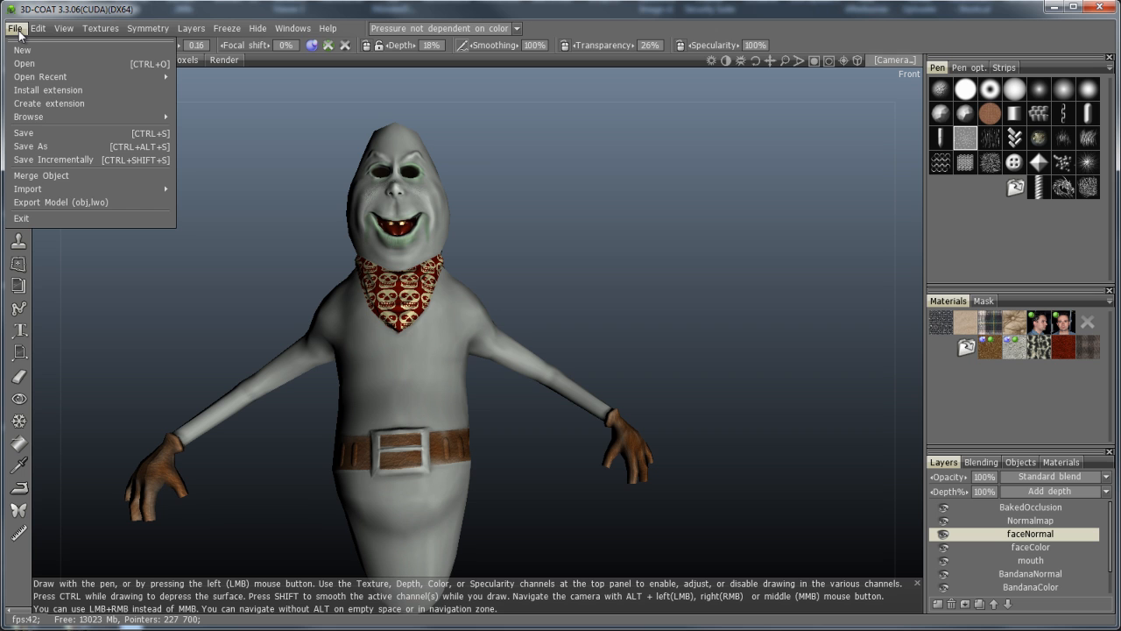
{"action": "mouse_move", "coordinate": [51, 191]}
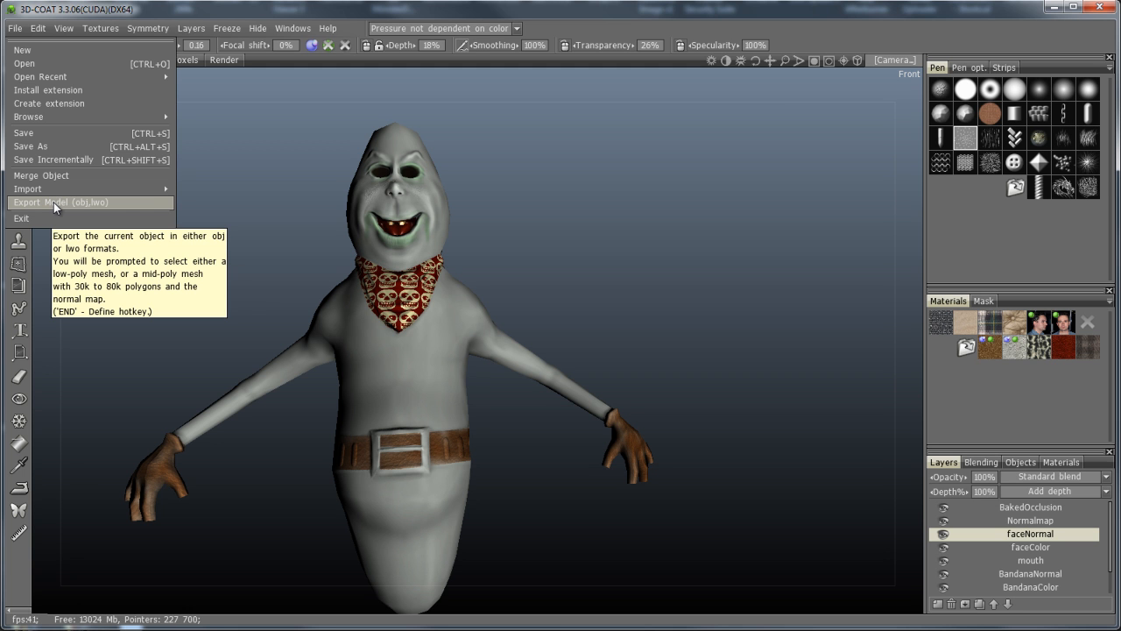
{"action": "left_click", "coordinate": [53, 202]}
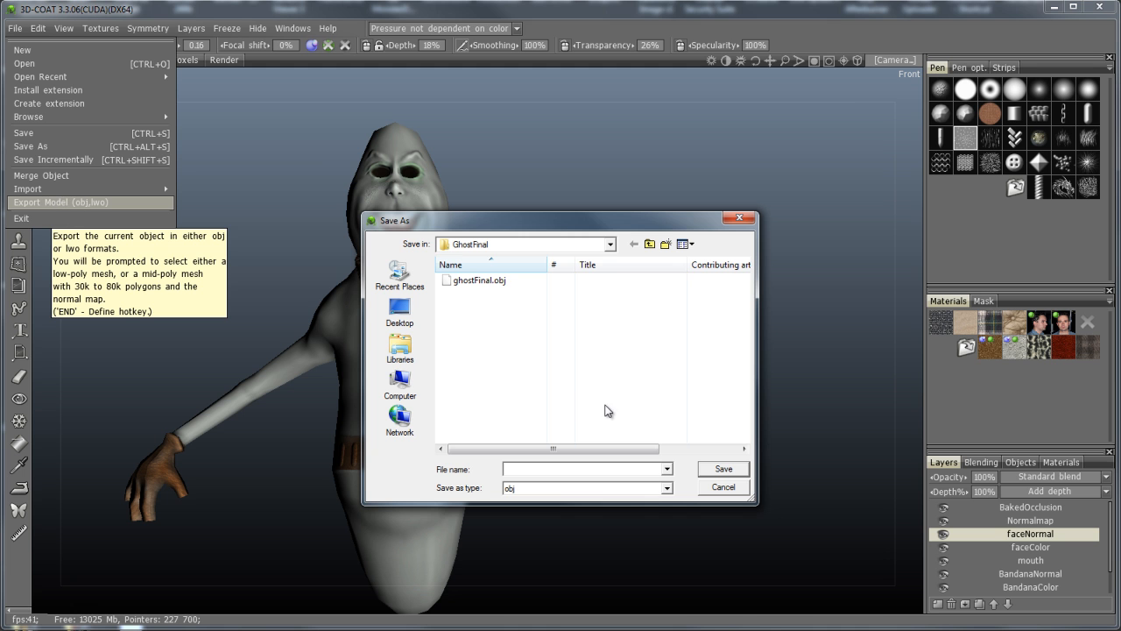
{"action": "left_click", "coordinate": [479, 280]}
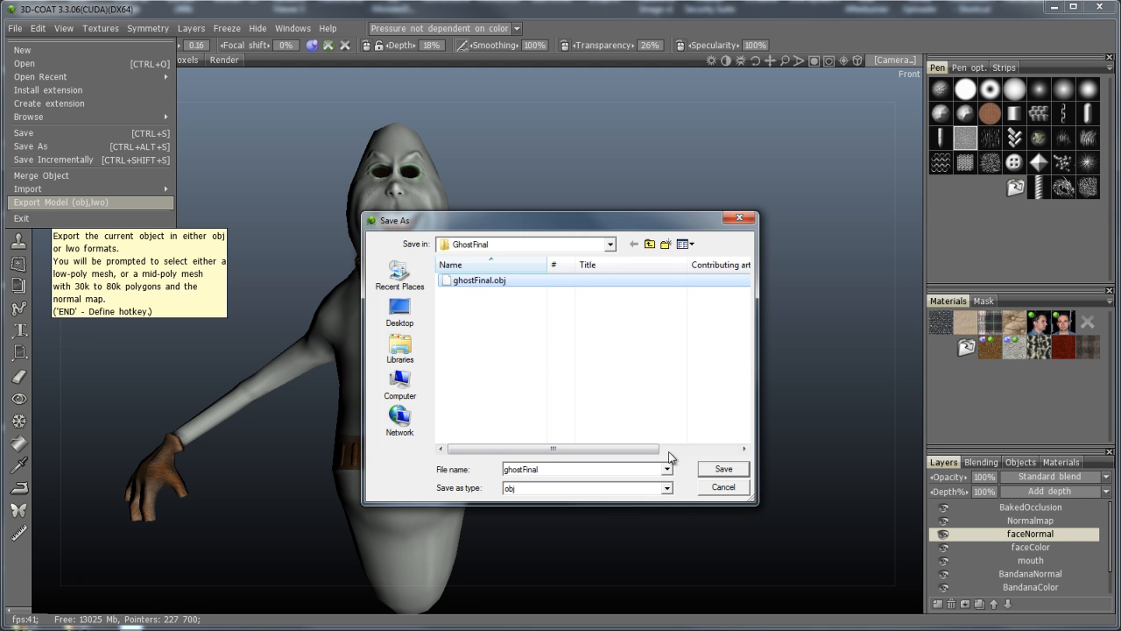
{"action": "left_click", "coordinate": [722, 471]}
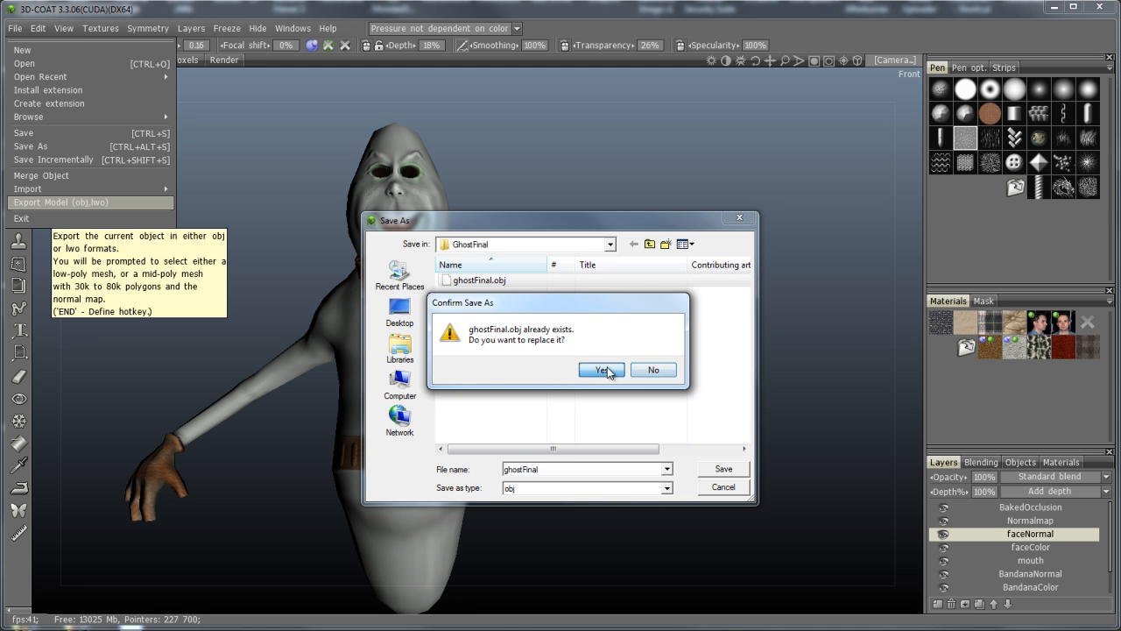
{"action": "left_click", "coordinate": [601, 369]}
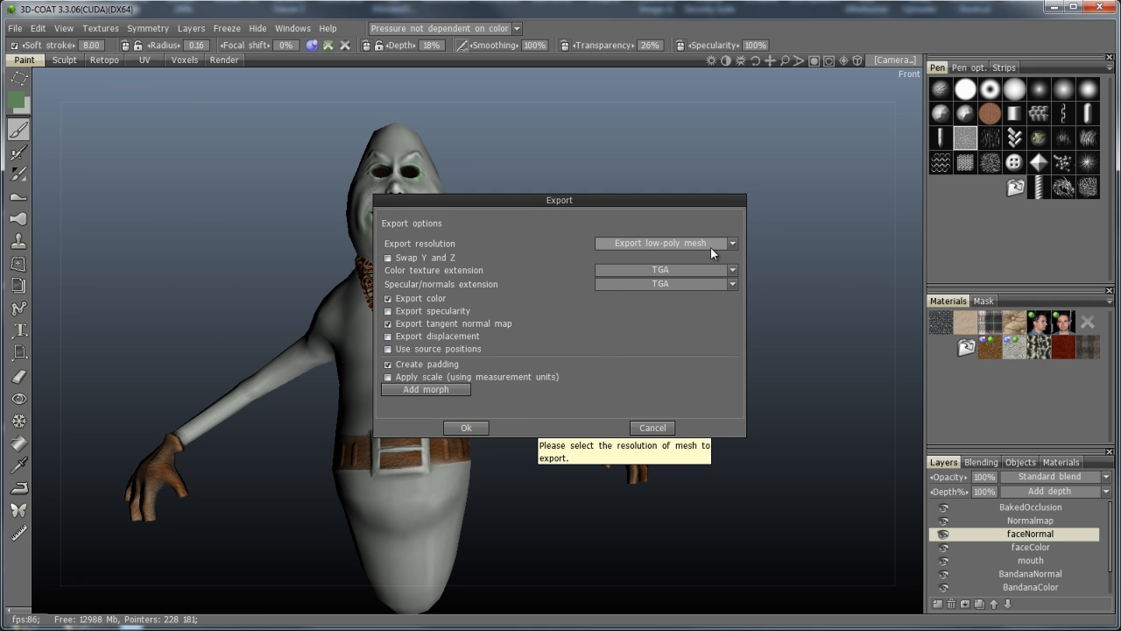
Keep the low-poly mesh as export resolution, add the specularity map to the exported textures, and run the export
{"action": "left_click_drag", "start_coordinate": [613, 198], "coordinate": [661, 167]}
{"action": "left_click", "coordinate": [780, 210]}
{"action": "left_click", "coordinate": [619, 196]}
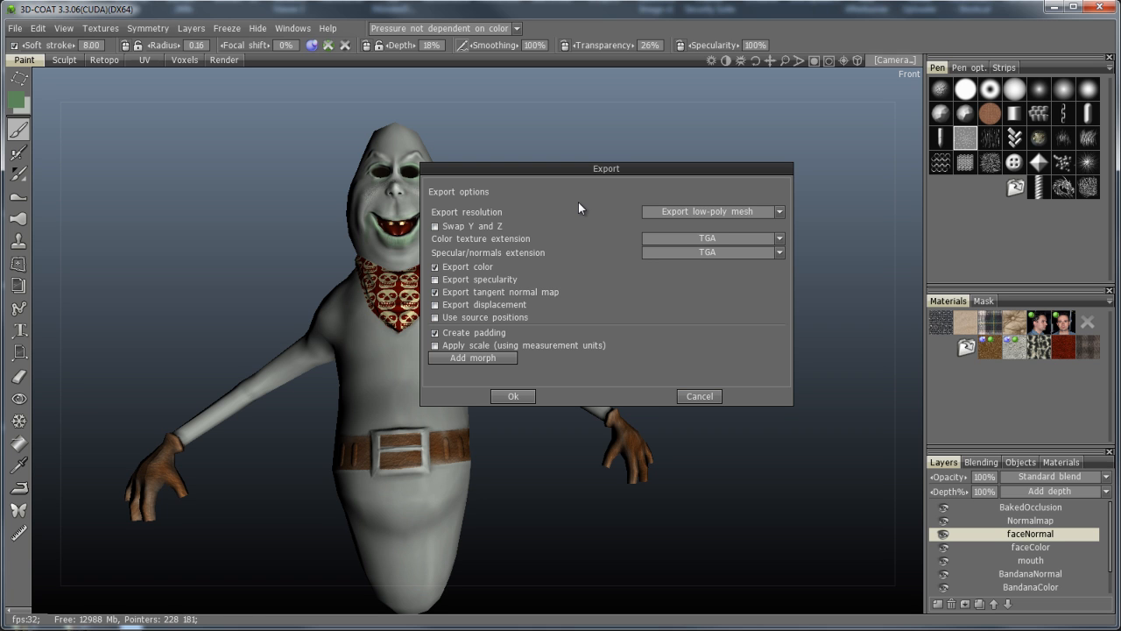
{"action": "left_click", "coordinate": [435, 279]}
{"action": "left_click", "coordinate": [515, 398]}
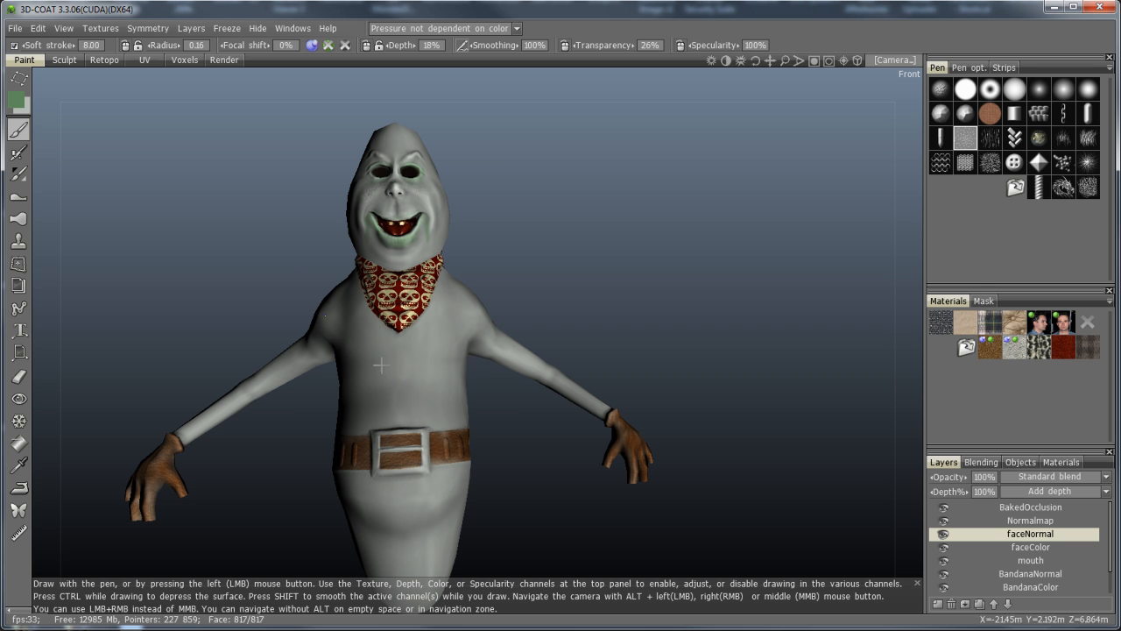
{"action": "left_click_drag", "start_coordinate": [687, 313], "coordinate": [656, 318]}
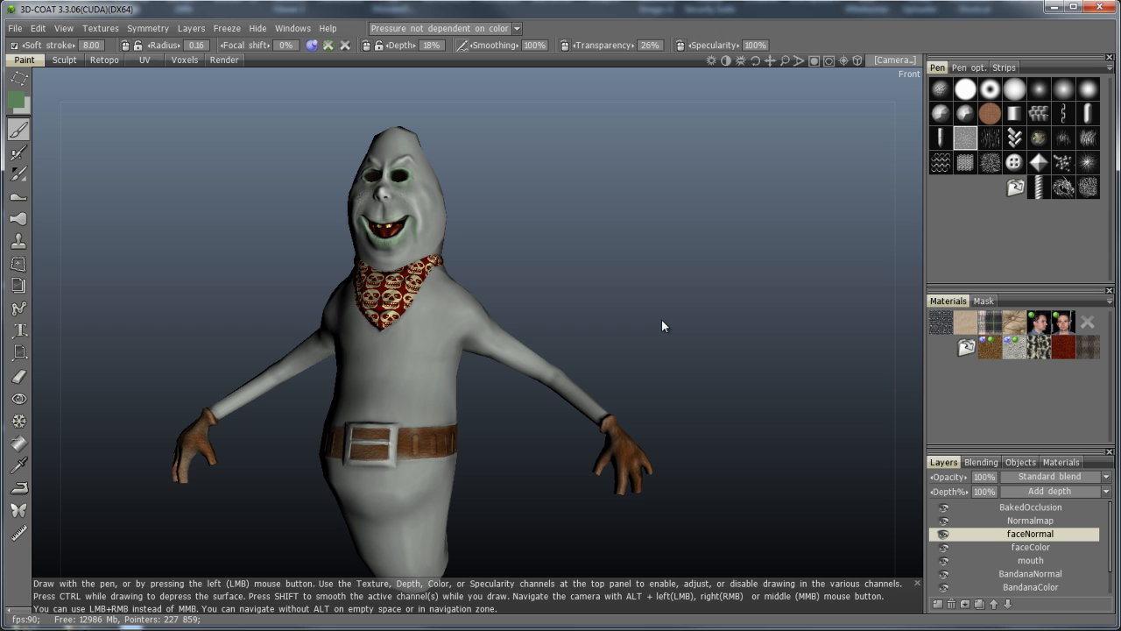